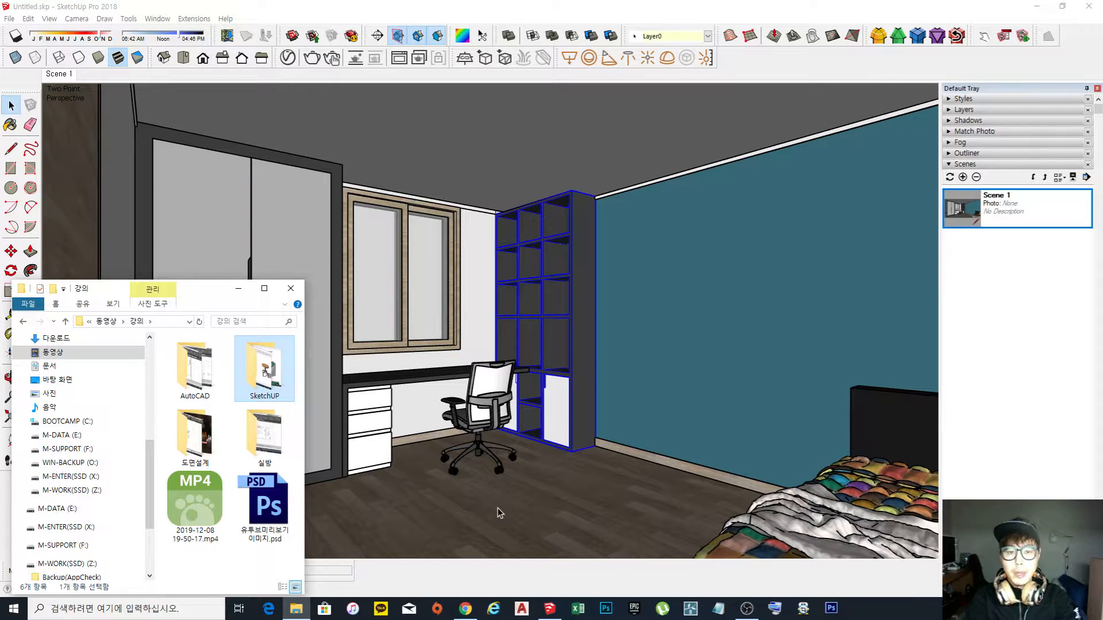
Run a V-Ray test render of the bedroom scene, stop it after a few passes and close the frame buffer.
{"action": "left_click", "coordinate": [499, 485]}
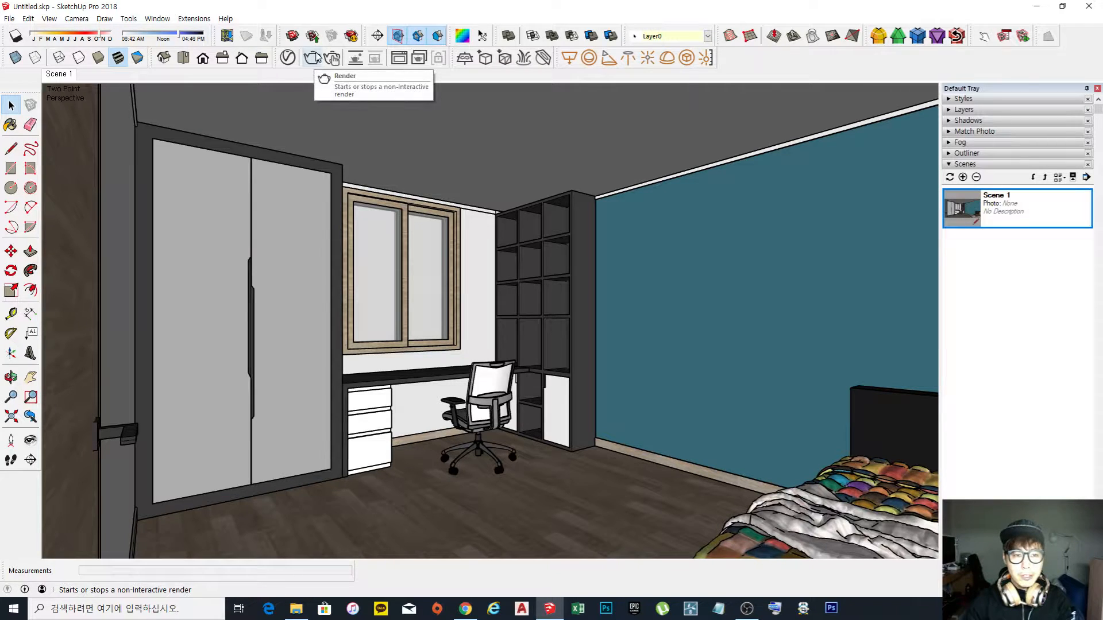
{"action": "left_click", "coordinate": [313, 62]}
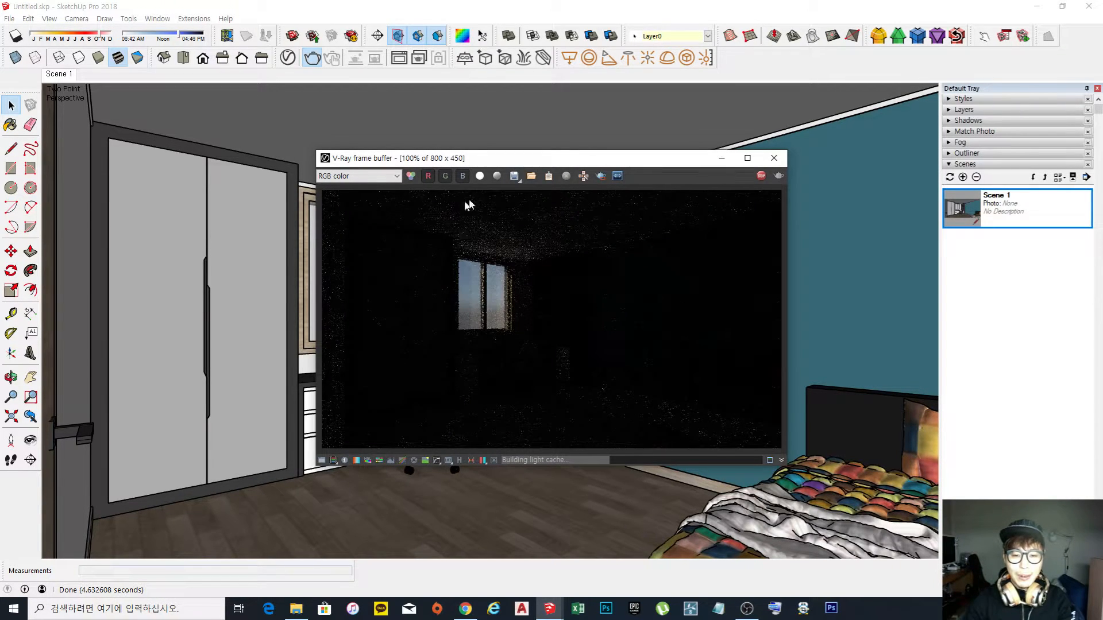
{"action": "left_click_drag", "start_coordinate": [510, 160], "coordinate": [666, 158]}
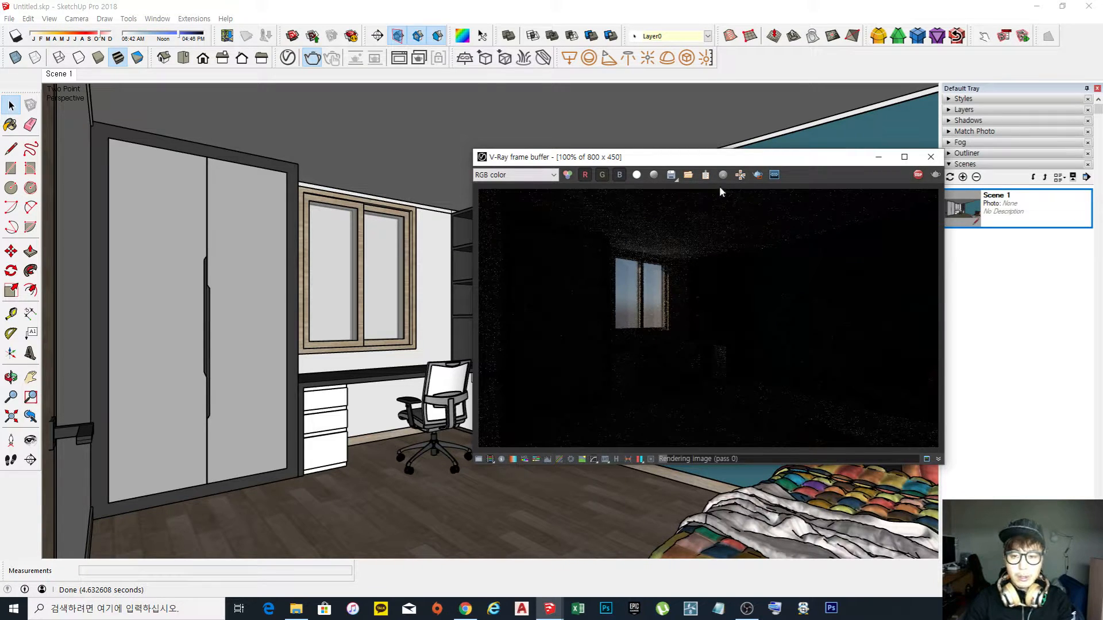
{"action": "left_click_drag", "start_coordinate": [748, 164], "coordinate": [722, 147]}
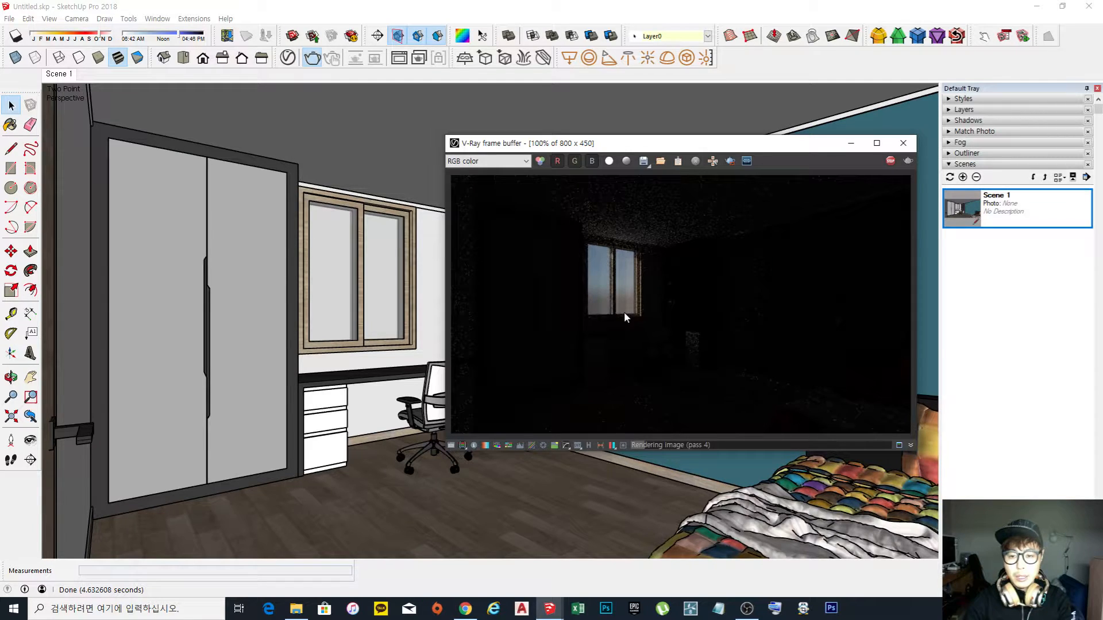
{"action": "left_click", "coordinate": [890, 161]}
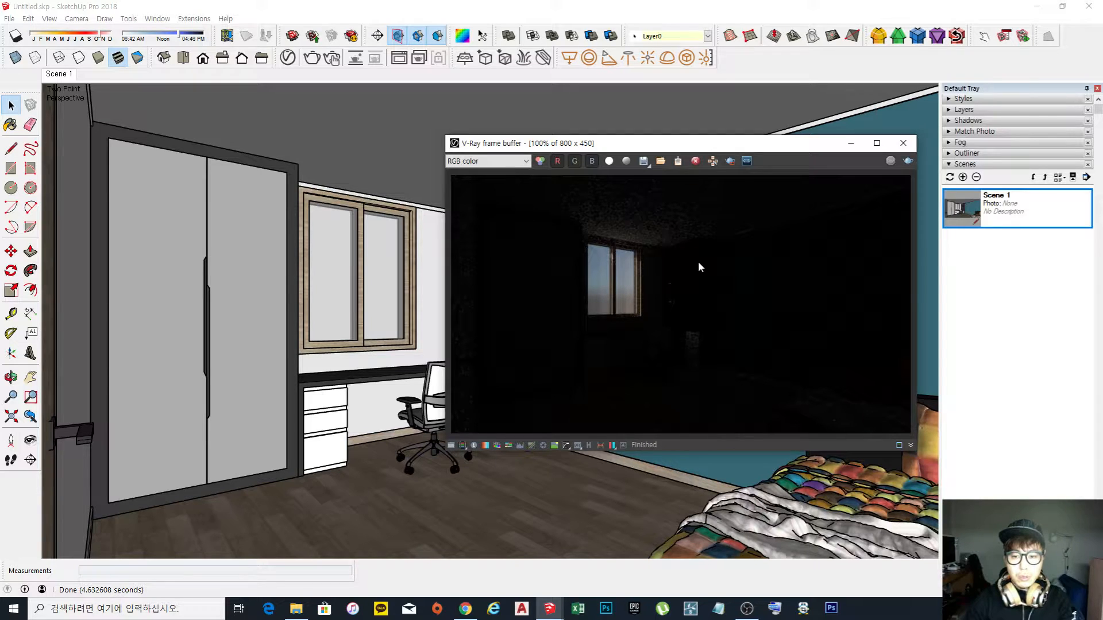
{"action": "left_click", "coordinate": [903, 145]}
Open the V-Ray render settings and examine the Environment background value and its Sky texture parameters.
{"action": "left_click", "coordinate": [287, 58]}
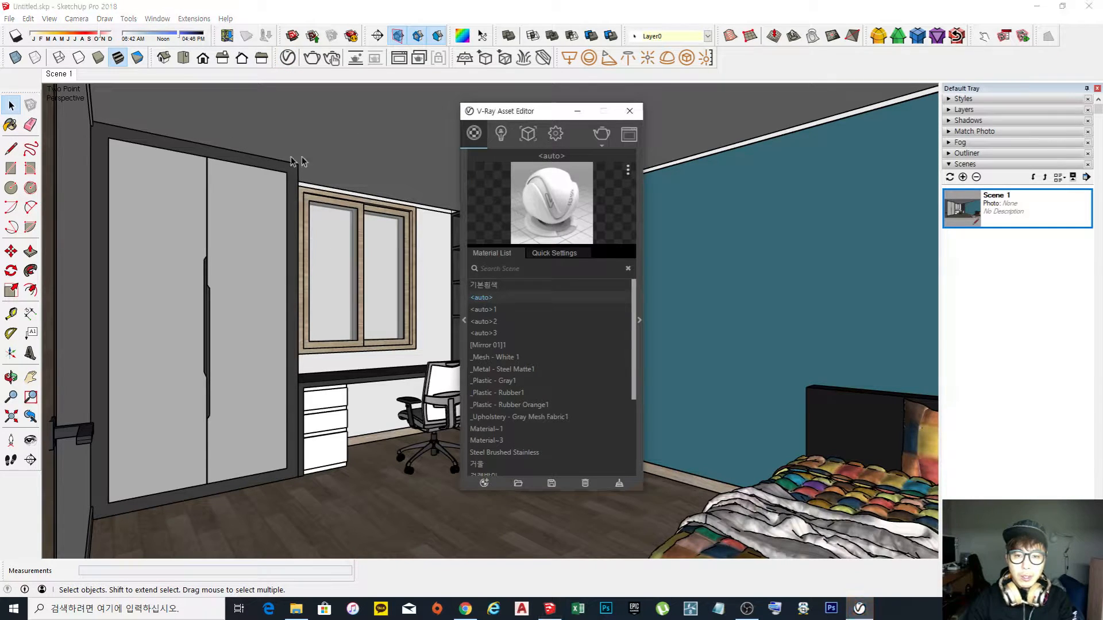
{"action": "left_click_drag", "start_coordinate": [510, 111], "coordinate": [357, 120]}
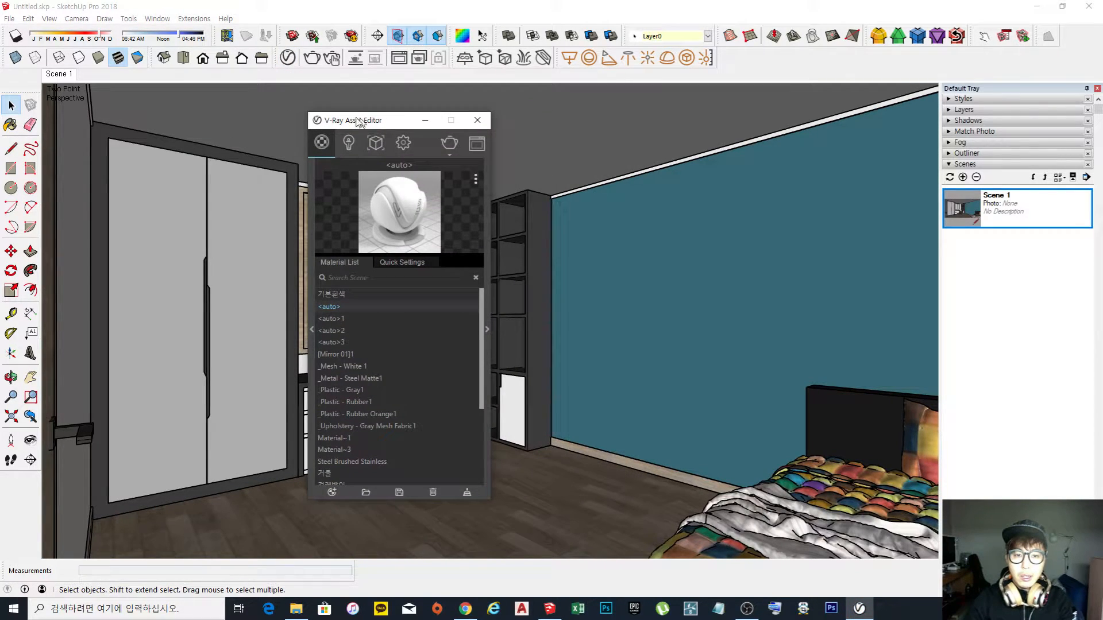
{"action": "left_click", "coordinate": [403, 143]}
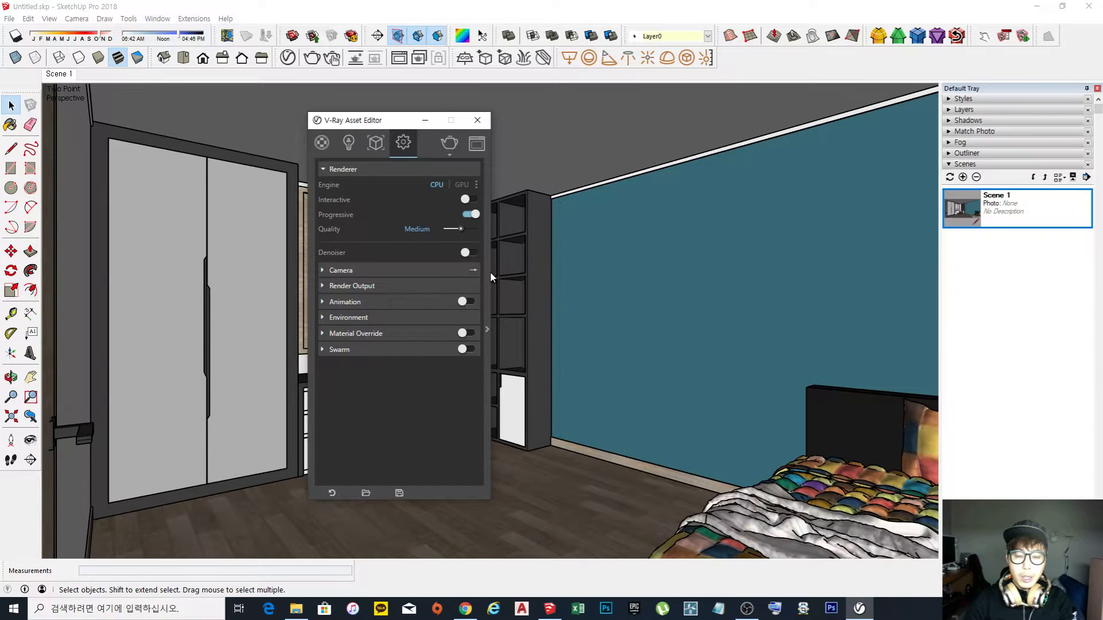
{"action": "left_click", "coordinate": [486, 330]}
{"action": "left_click", "coordinate": [327, 316]}
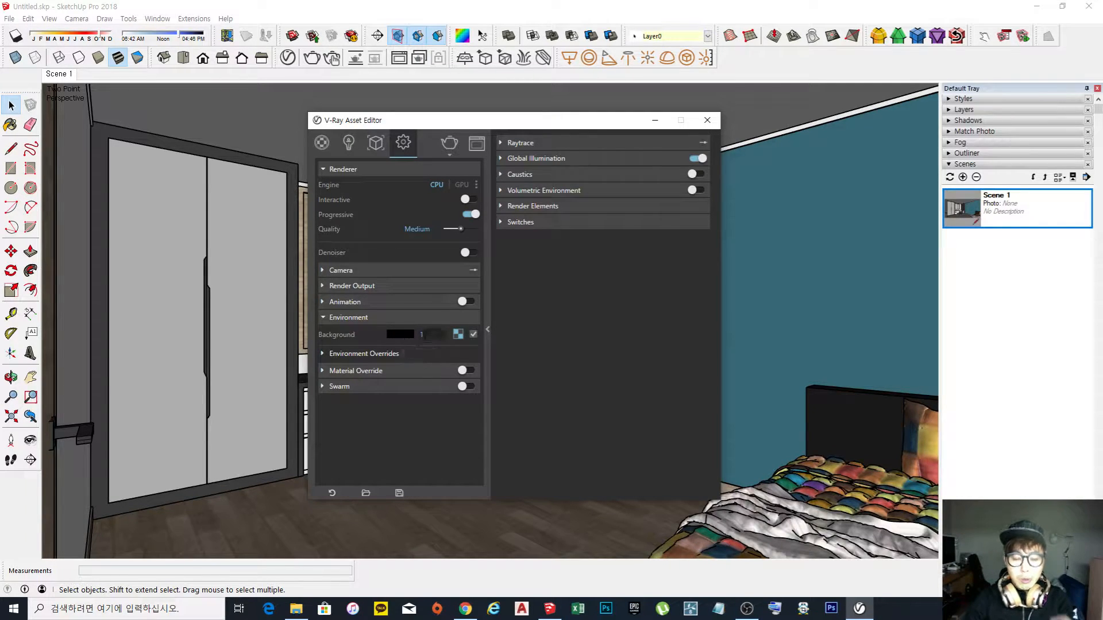
{"action": "left_click", "coordinate": [432, 334]}
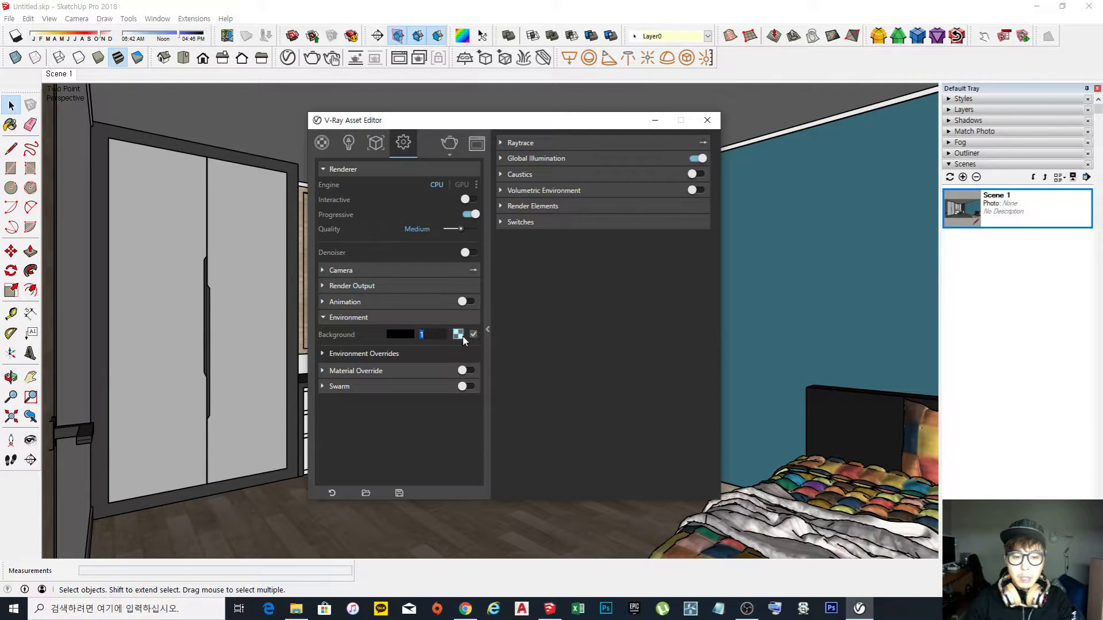
{"action": "left_click", "coordinate": [457, 336]}
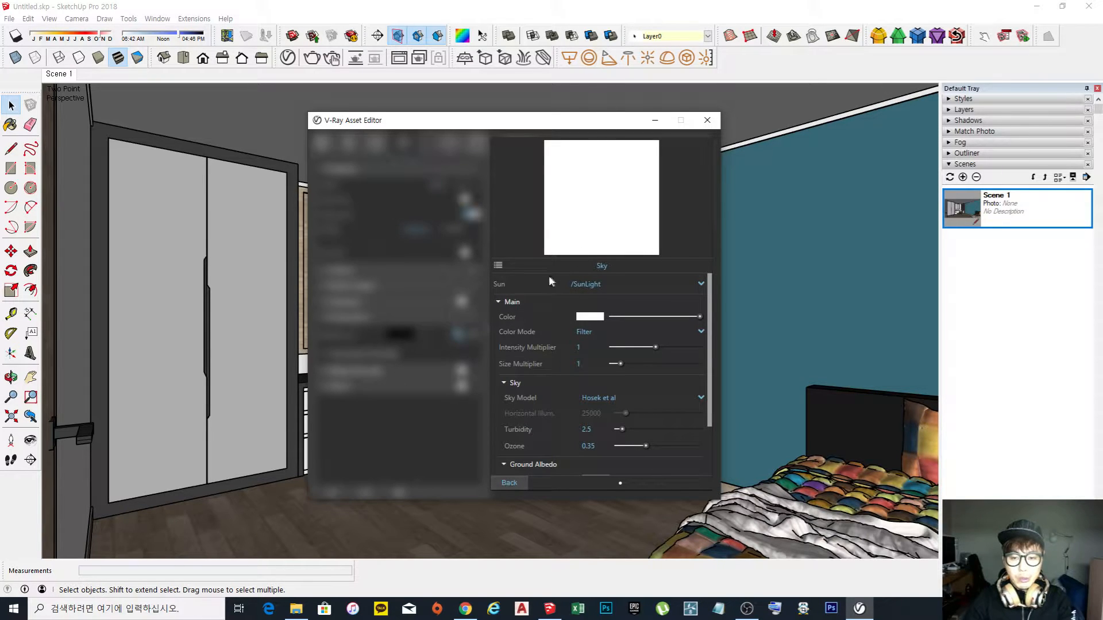
{"action": "left_click", "coordinate": [510, 482]}
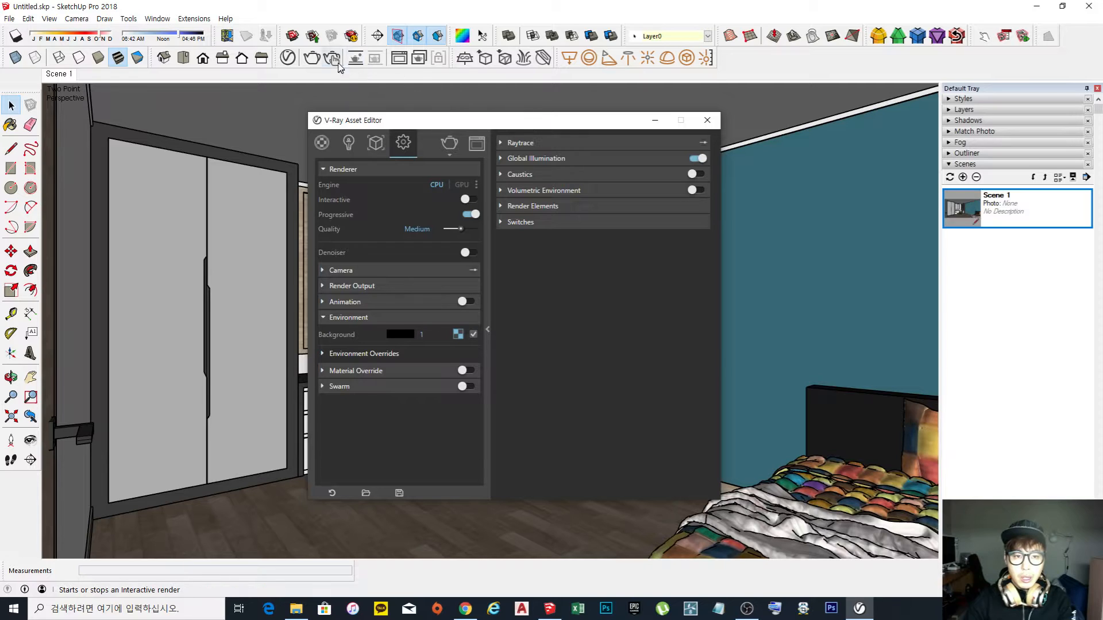
Place the last render beside the Asset Editor, disable the Environment background and start a new render.
{"action": "left_click", "coordinate": [403, 61]}
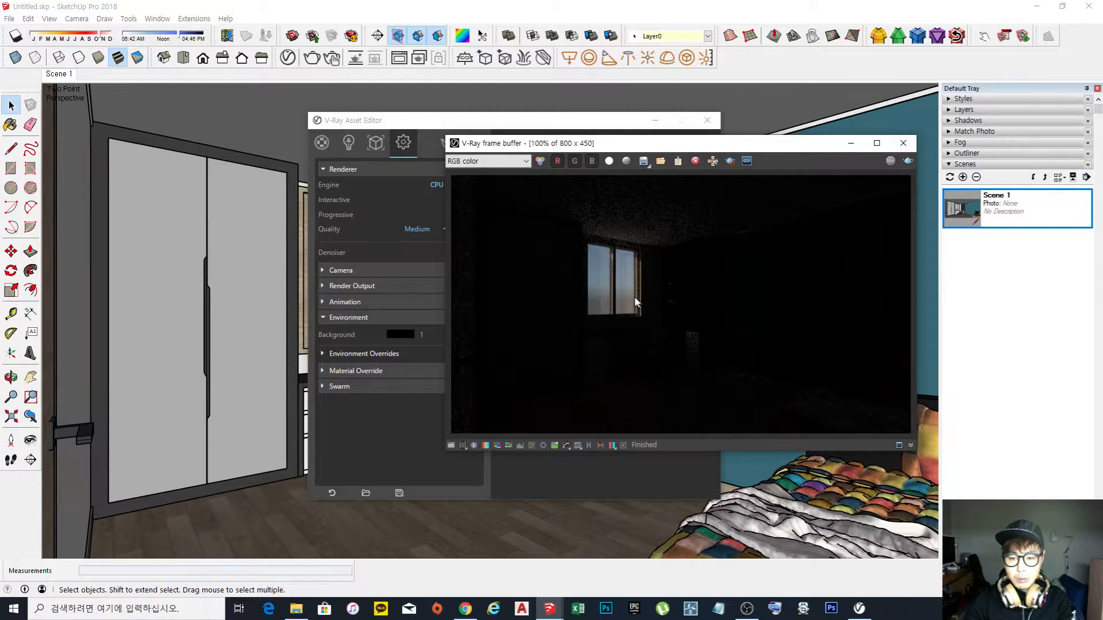
{"action": "left_click_drag", "start_coordinate": [690, 147], "coordinate": [374, 201]}
{"action": "left_click_drag", "start_coordinate": [503, 125], "coordinate": [683, 126]}
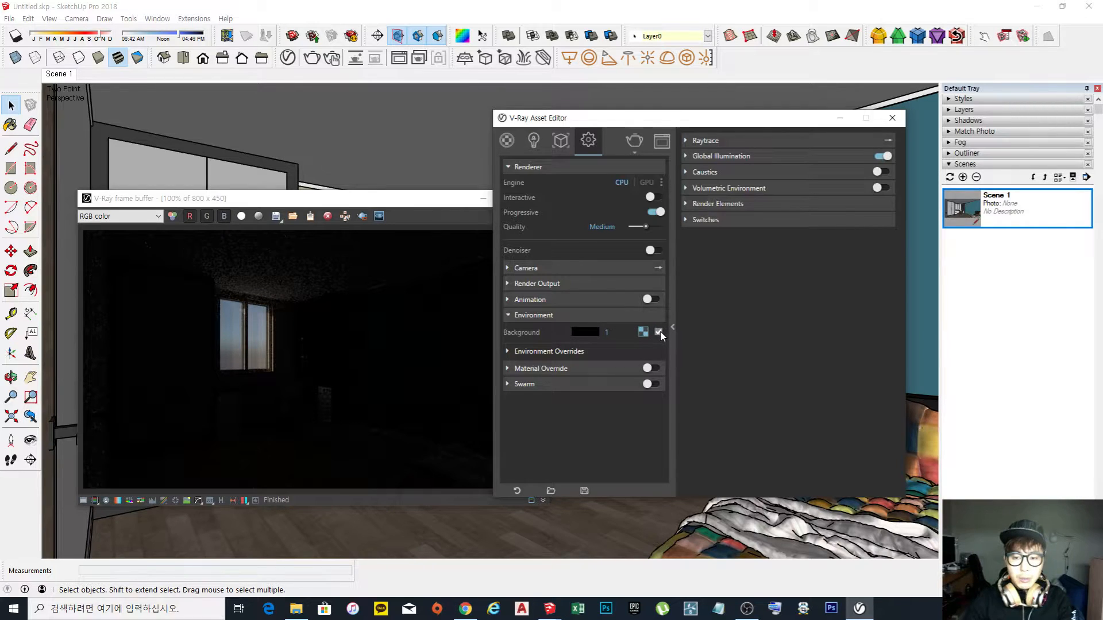
{"action": "left_click", "coordinate": [635, 141]}
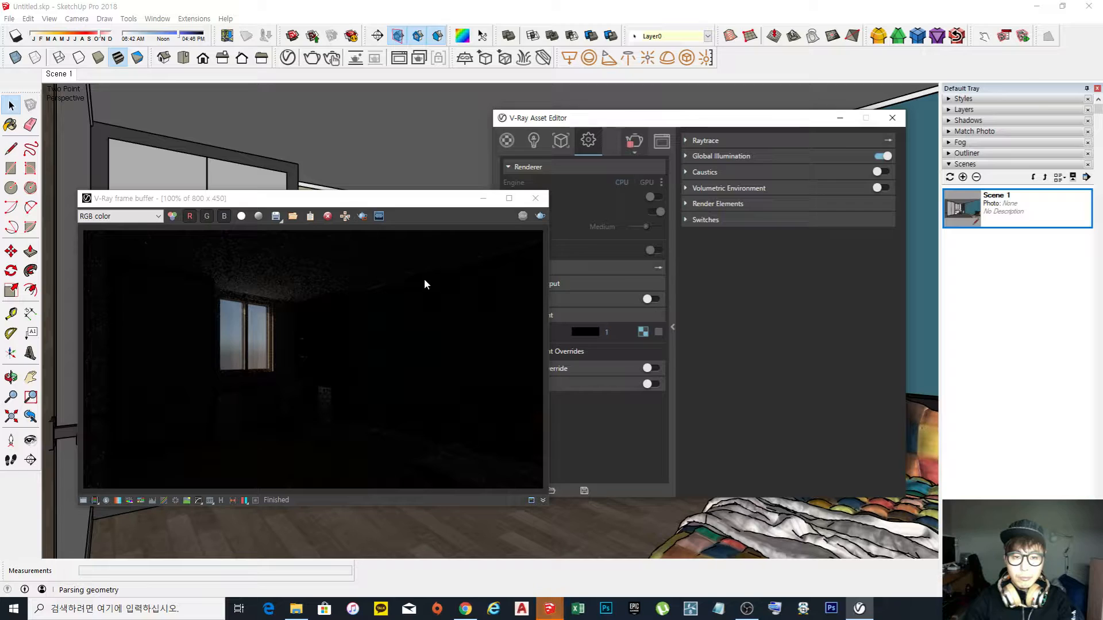
Restrict rendering to a square region around the window, render that region and stop it.
{"action": "left_click", "coordinate": [361, 216]}
{"action": "left_click", "coordinate": [523, 216]}
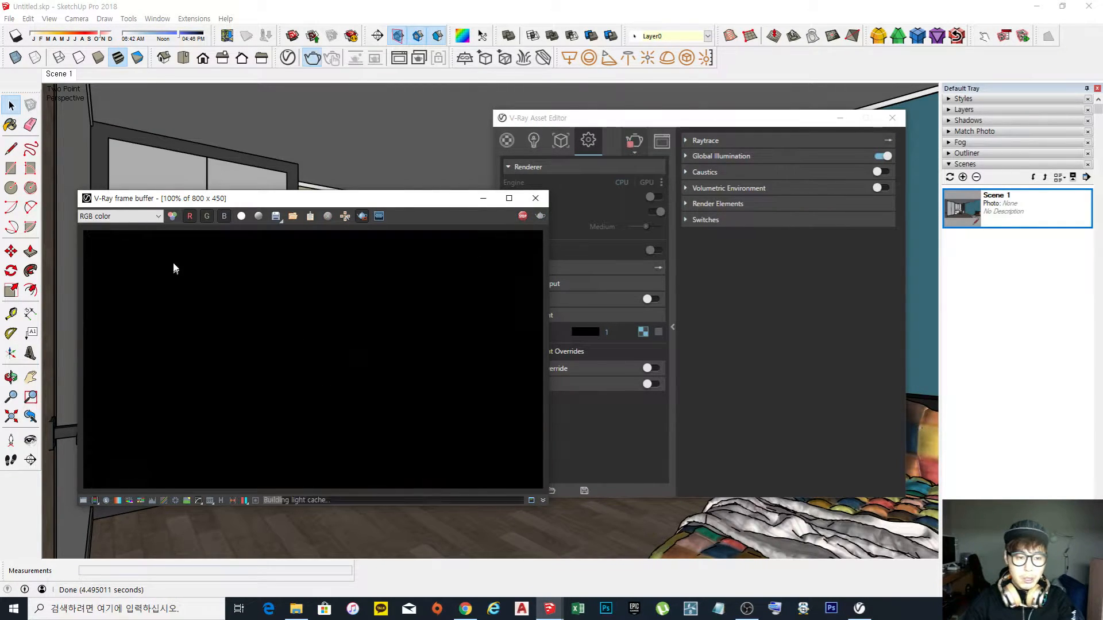
{"action": "left_click_drag", "start_coordinate": [174, 259], "coordinate": [320, 406]}
{"action": "left_click", "coordinate": [540, 220]}
{"action": "left_click_drag", "start_coordinate": [417, 192], "coordinate": [380, 178]}
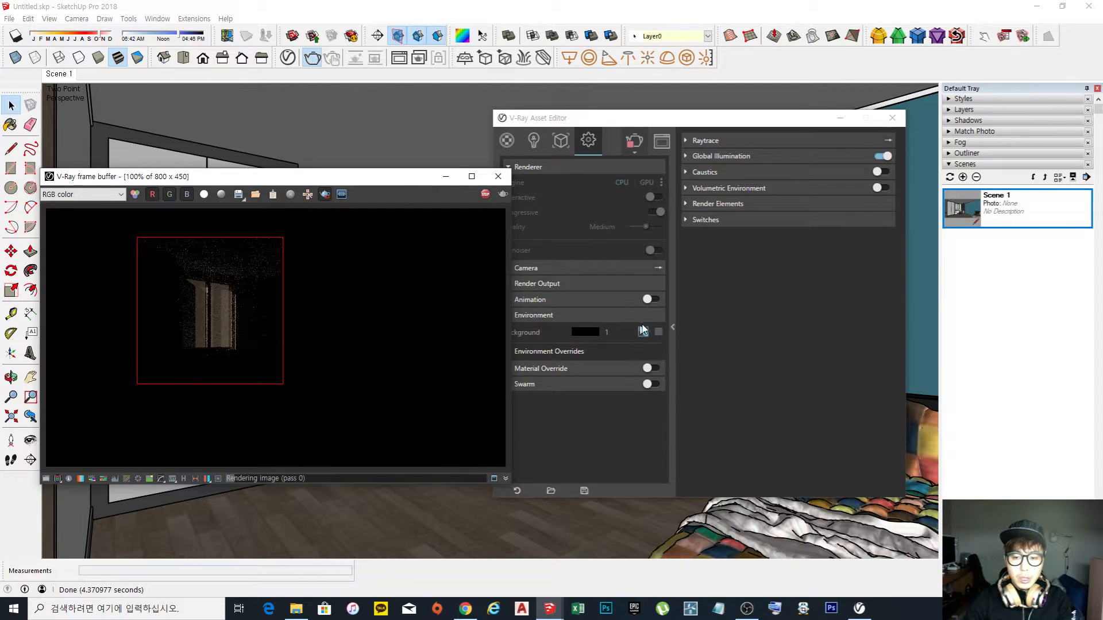
{"action": "left_click", "coordinate": [485, 195]}
{"action": "left_click_drag", "start_coordinate": [413, 178], "coordinate": [403, 179]}
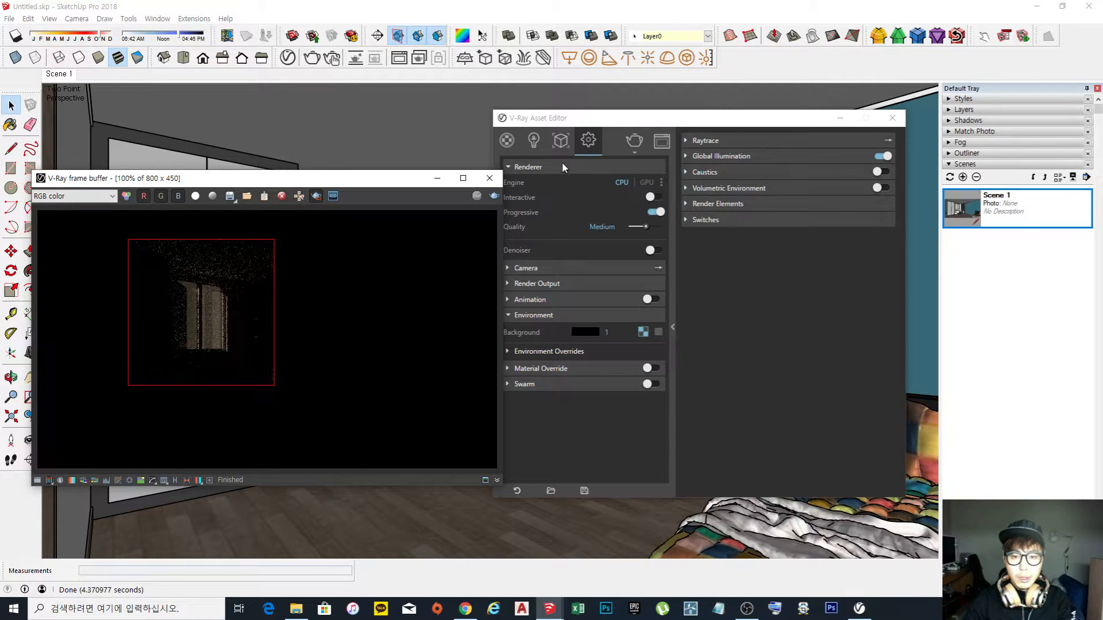
Turn off the SunLight, test-render the result, disable region rendering and close the frame buffer.
{"action": "left_click", "coordinate": [535, 140]}
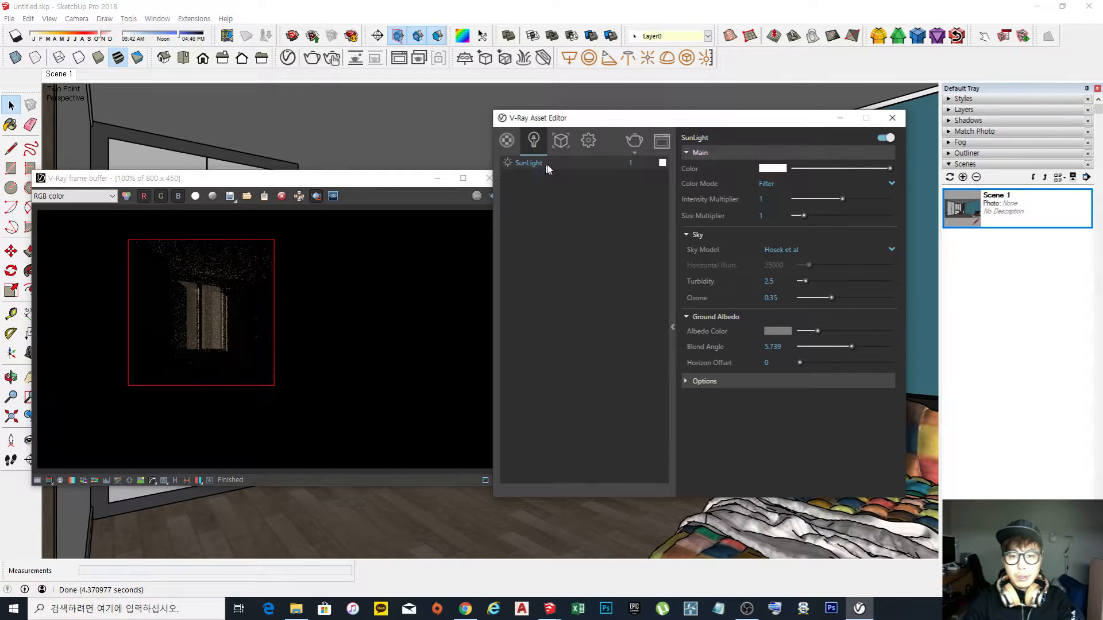
{"action": "left_click", "coordinate": [889, 143]}
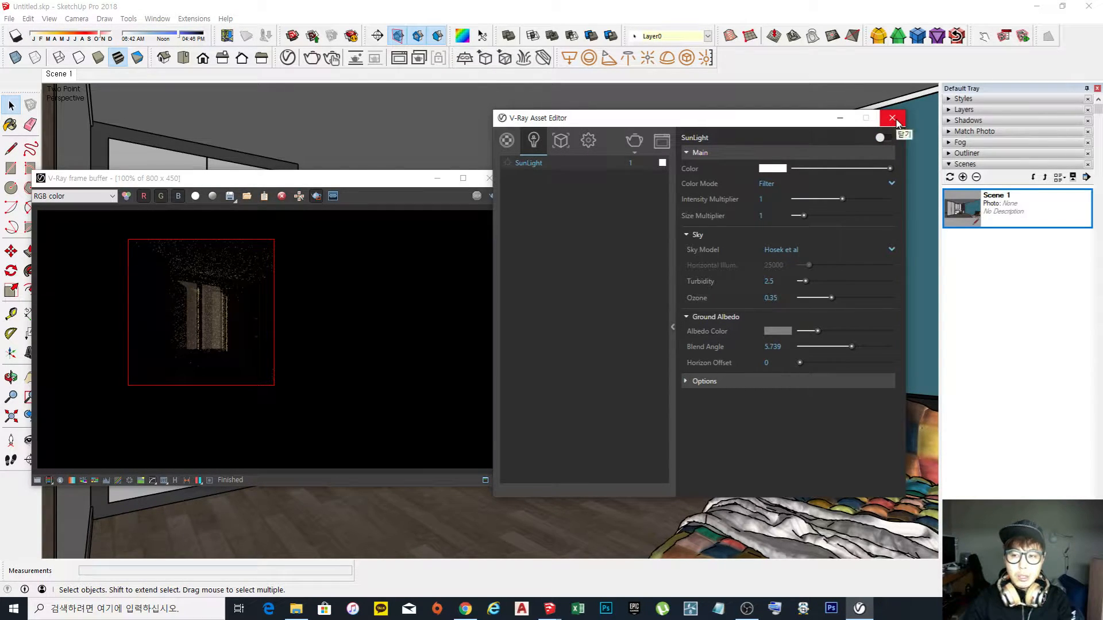
{"action": "left_click", "coordinate": [402, 183]}
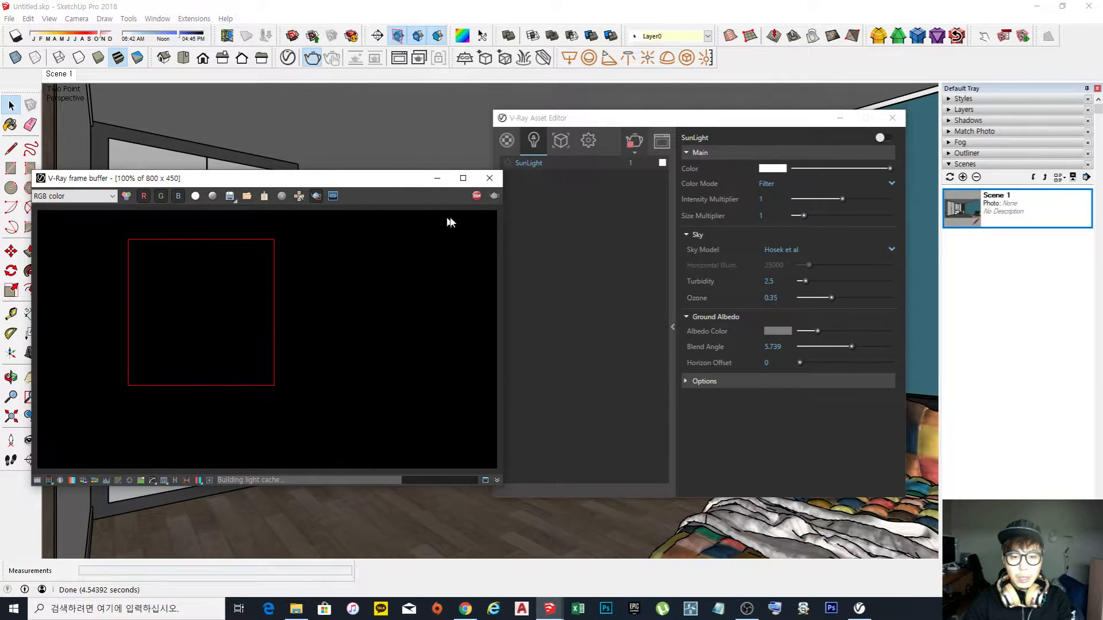
{"action": "left_click", "coordinate": [318, 198]}
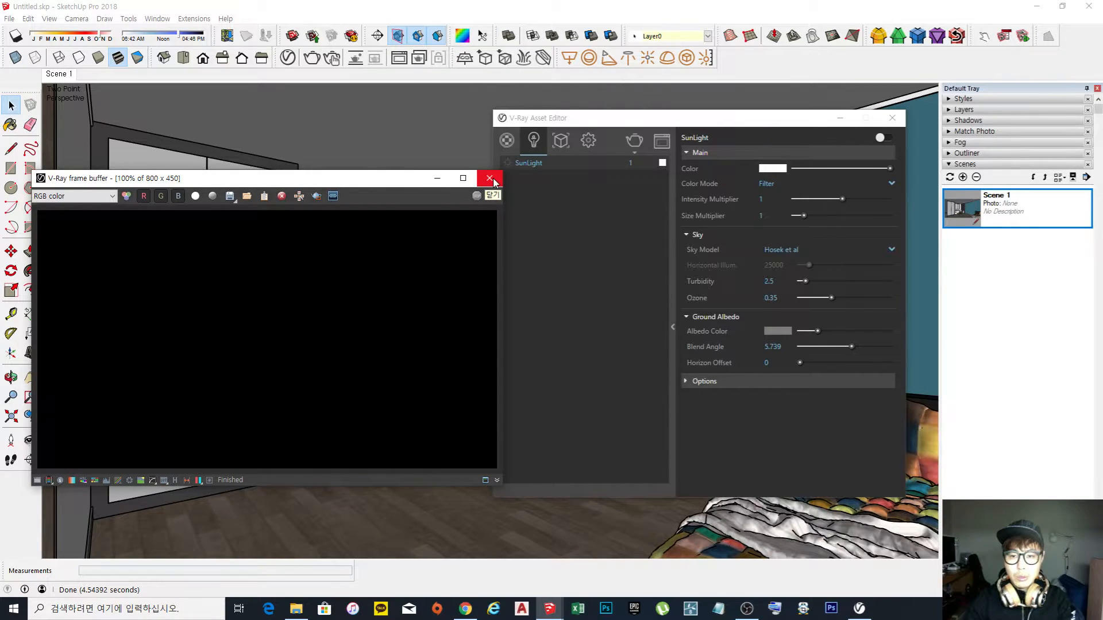
{"action": "left_click", "coordinate": [489, 179]}
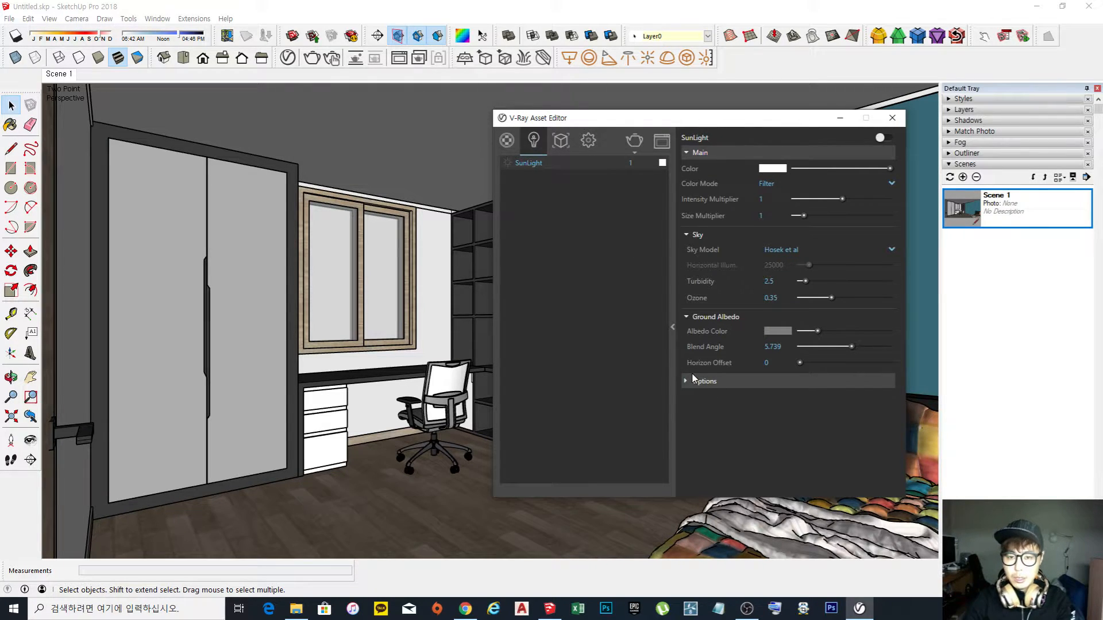
Close the Asset Editor and place a small V-Ray Sphere Light on the ground outside the room's window side.
{"action": "left_click", "coordinate": [900, 120]}
{"action": "middle_click_drag", "start_coordinate": [332, 269], "coordinate": [496, 317]}
{"action": "scroll", "coordinate": [495, 317], "scroll_direction": "down", "scroll_amount": 5}
{"action": "scroll", "coordinate": [490, 319], "scroll_direction": "down", "scroll_amount": 5}
{"action": "middle_click_drag", "start_coordinate": [379, 308], "coordinate": [501, 313]}
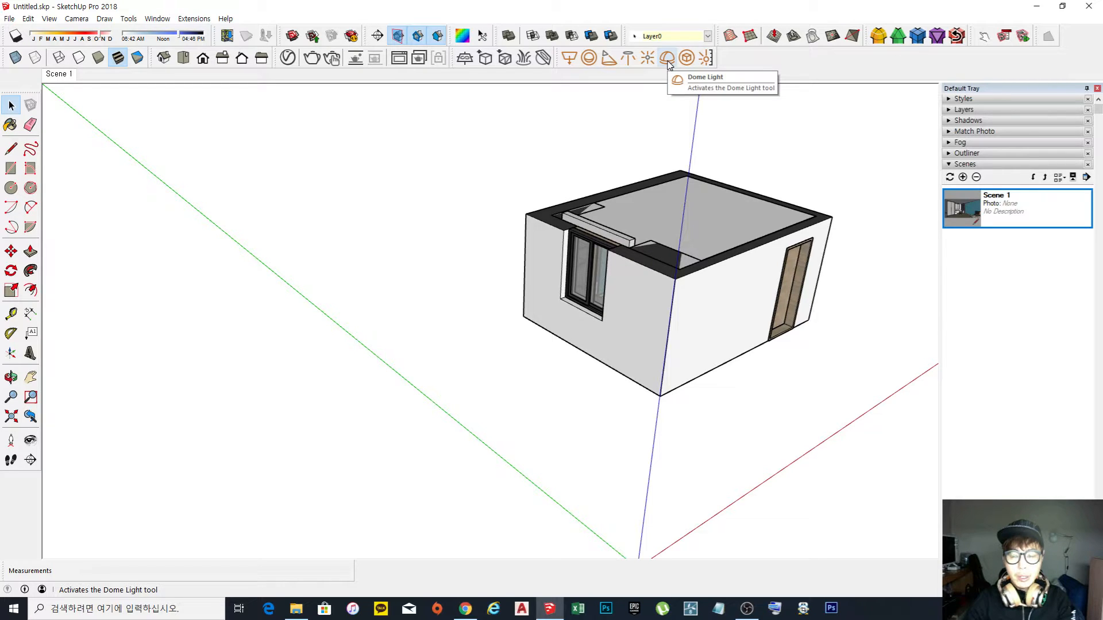
{"action": "left_click", "coordinate": [589, 57]}
{"action": "left_click", "coordinate": [313, 457]}
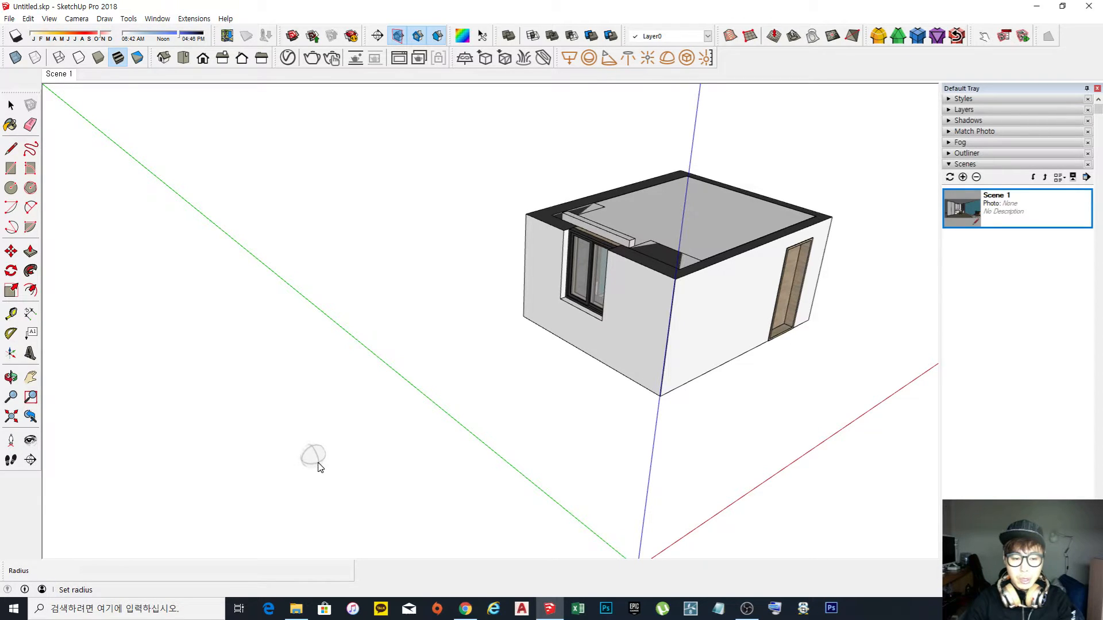
{"action": "left_click", "coordinate": [318, 471]}
{"action": "left_click", "coordinate": [322, 465]}
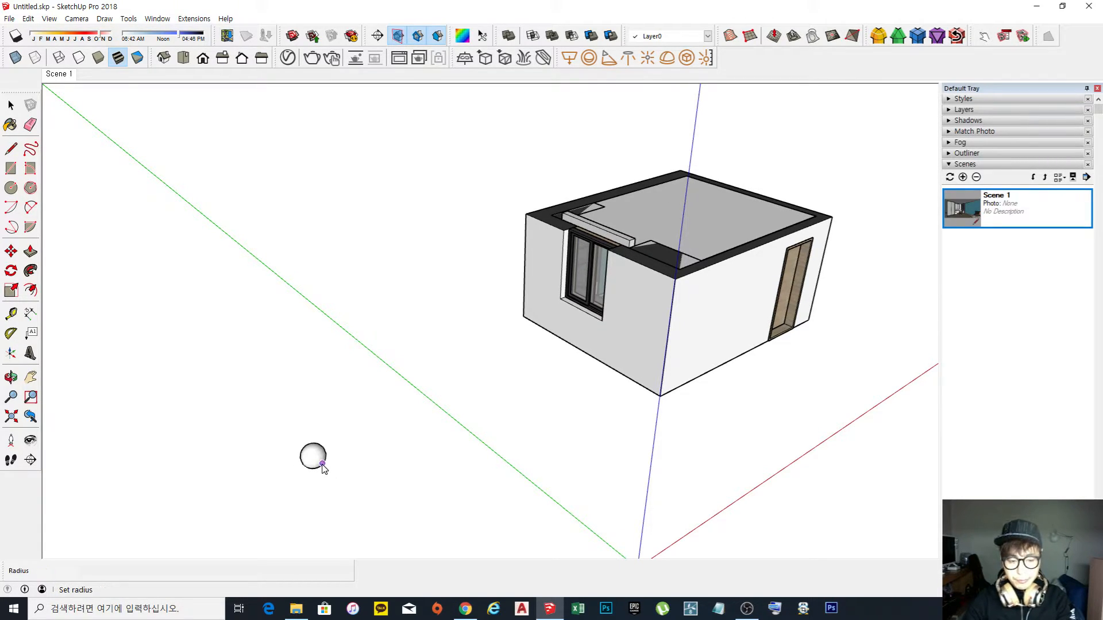
Move the sphere light straight up along the blue axis to well above the room's height.
{"action": "key", "text": "space"}
{"action": "left_click", "coordinate": [321, 462]}
{"action": "key", "text": "m"}
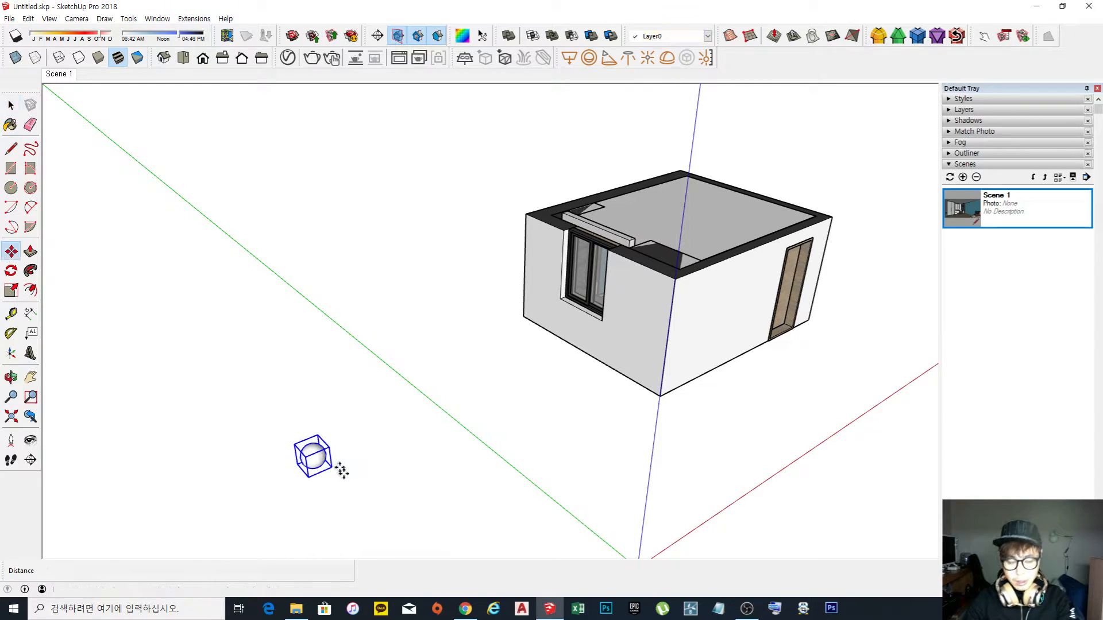
{"action": "left_click", "coordinate": [338, 479]}
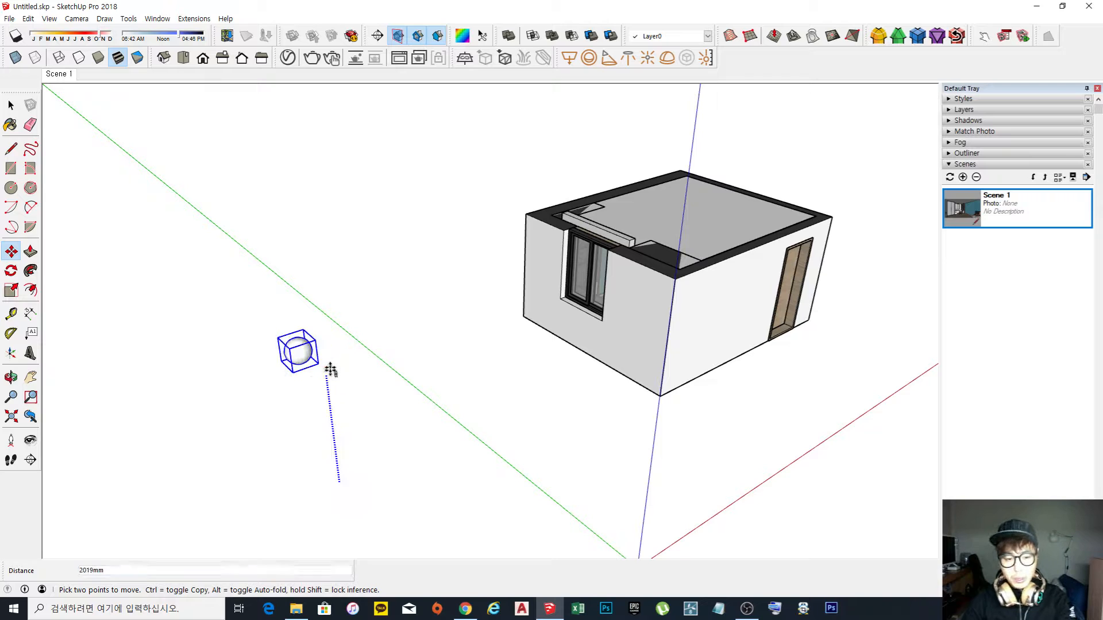
{"action": "left_click", "coordinate": [346, 133]}
{"action": "middle_click_drag", "start_coordinate": [347, 140], "coordinate": [259, 313]}
{"action": "key", "text": "space"}
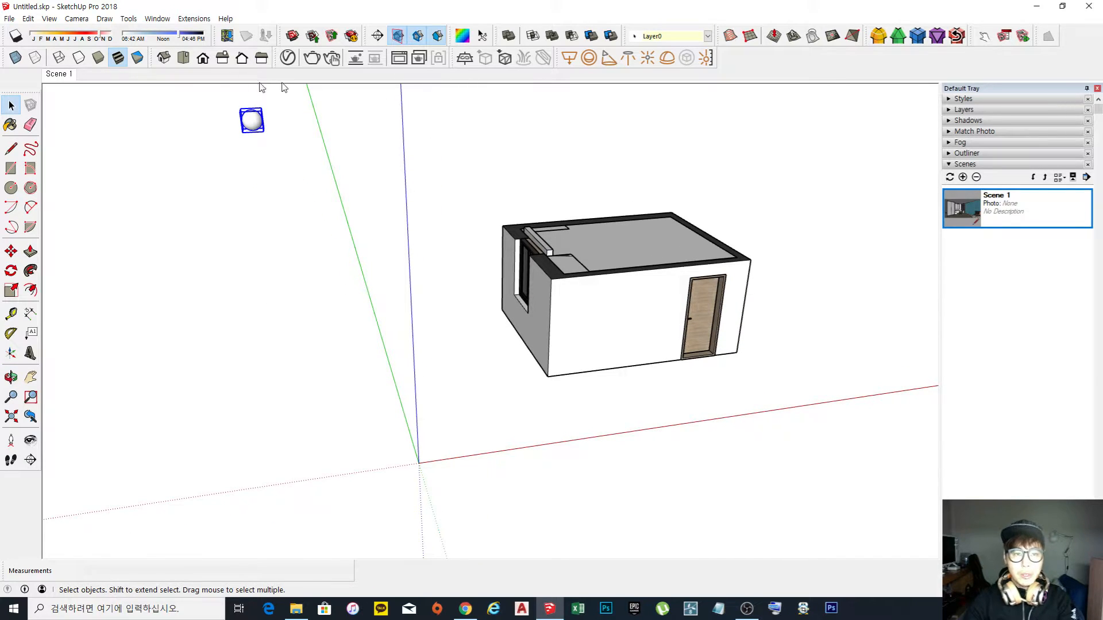
Return to the Scene 1 view, check the sphere light's intensity in the Asset Editor and start a test render.
{"action": "left_click", "coordinate": [67, 74]}
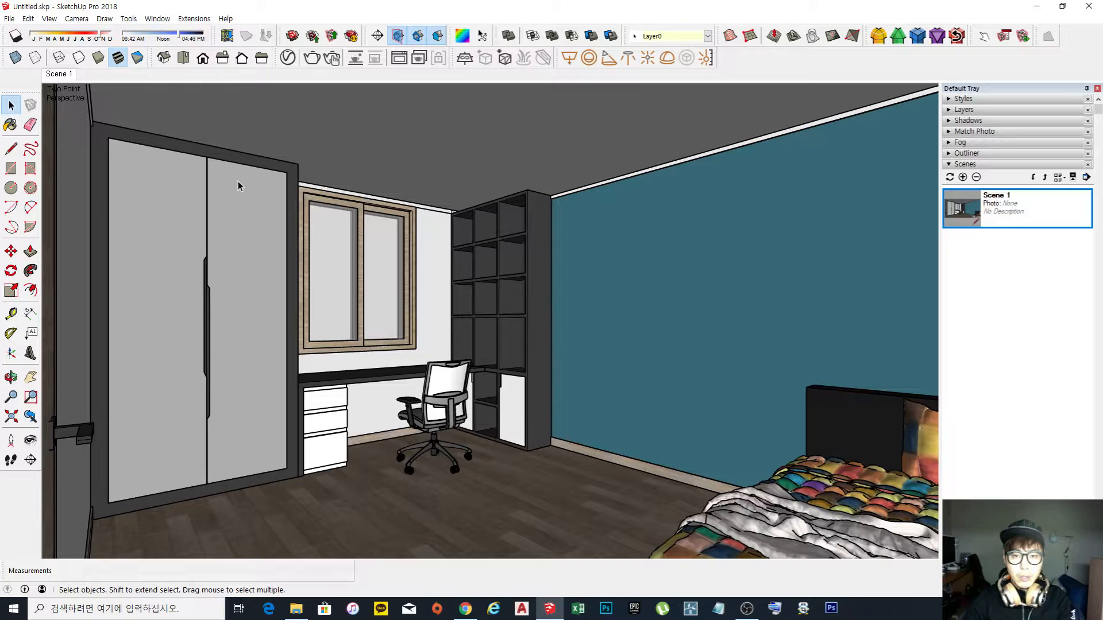
{"action": "left_click", "coordinate": [290, 59]}
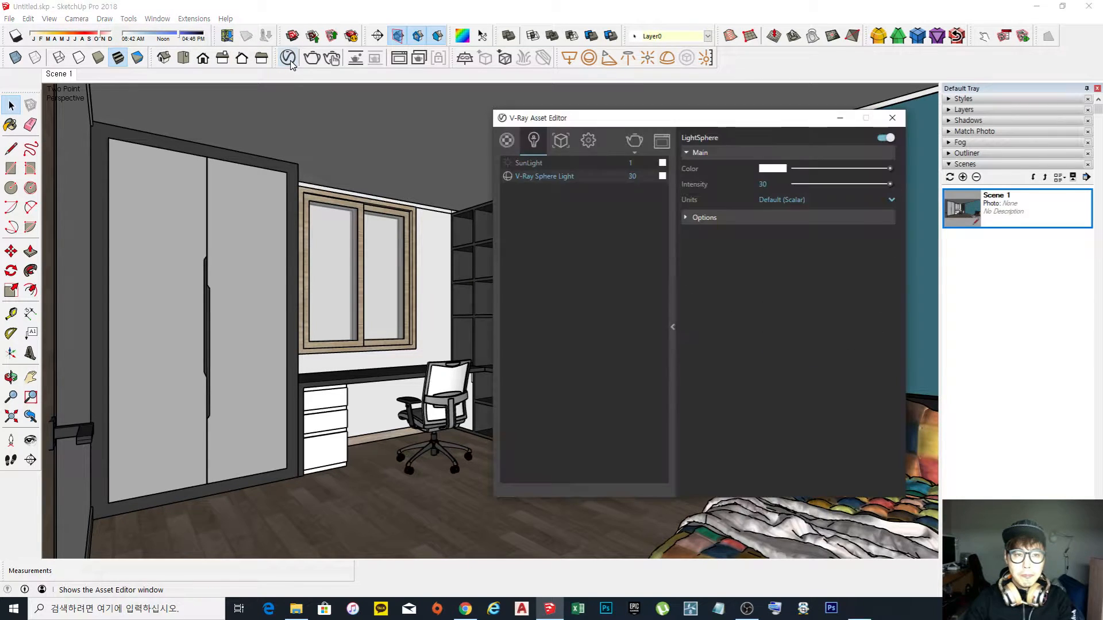
{"action": "left_click_drag", "start_coordinate": [616, 118], "coordinate": [646, 116]}
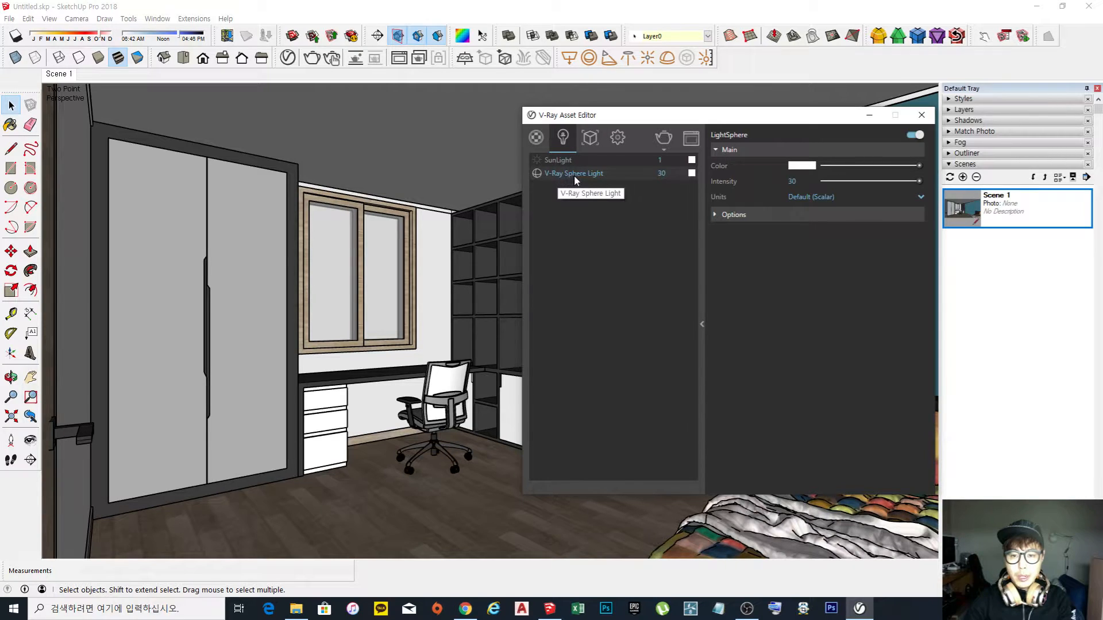
{"action": "left_click", "coordinate": [662, 172]}
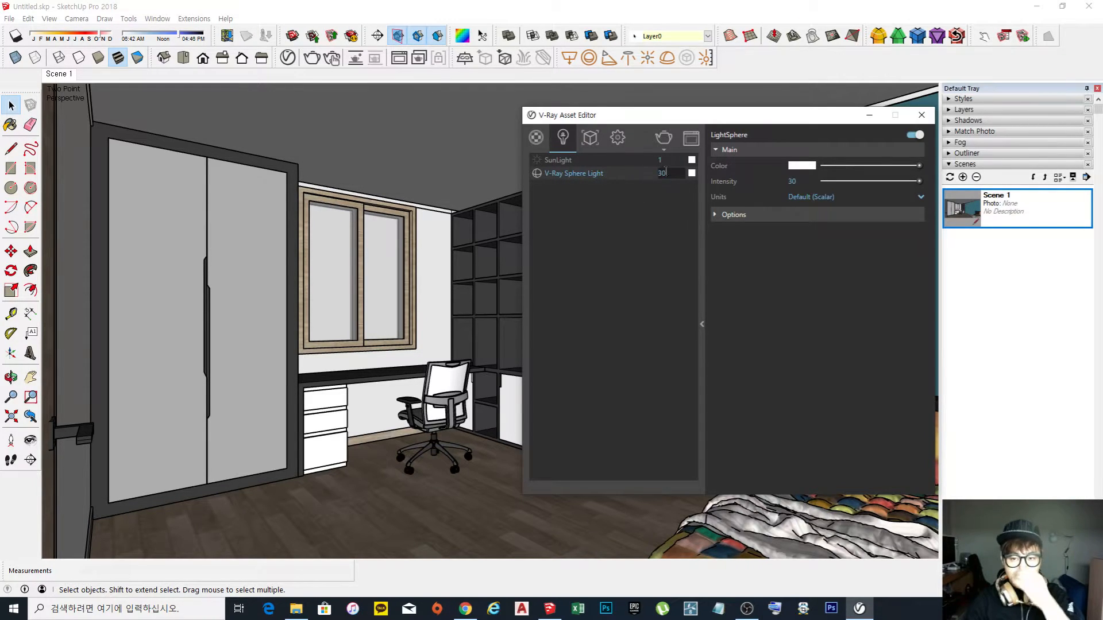
{"action": "left_click_drag", "start_coordinate": [669, 173], "coordinate": [657, 177]}
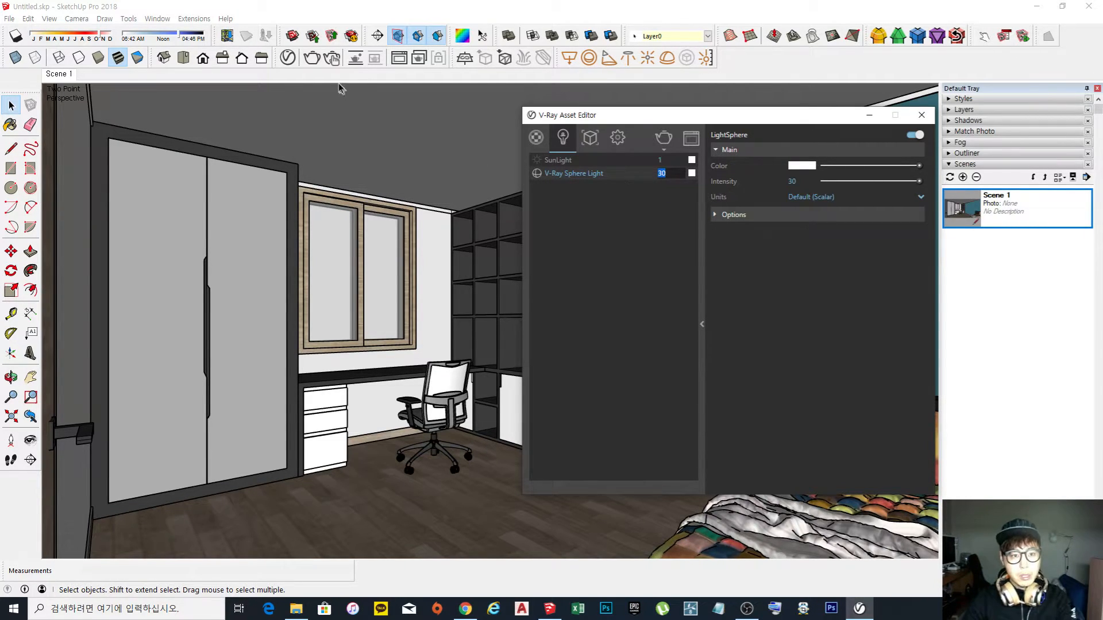
{"action": "left_click", "coordinate": [312, 58]}
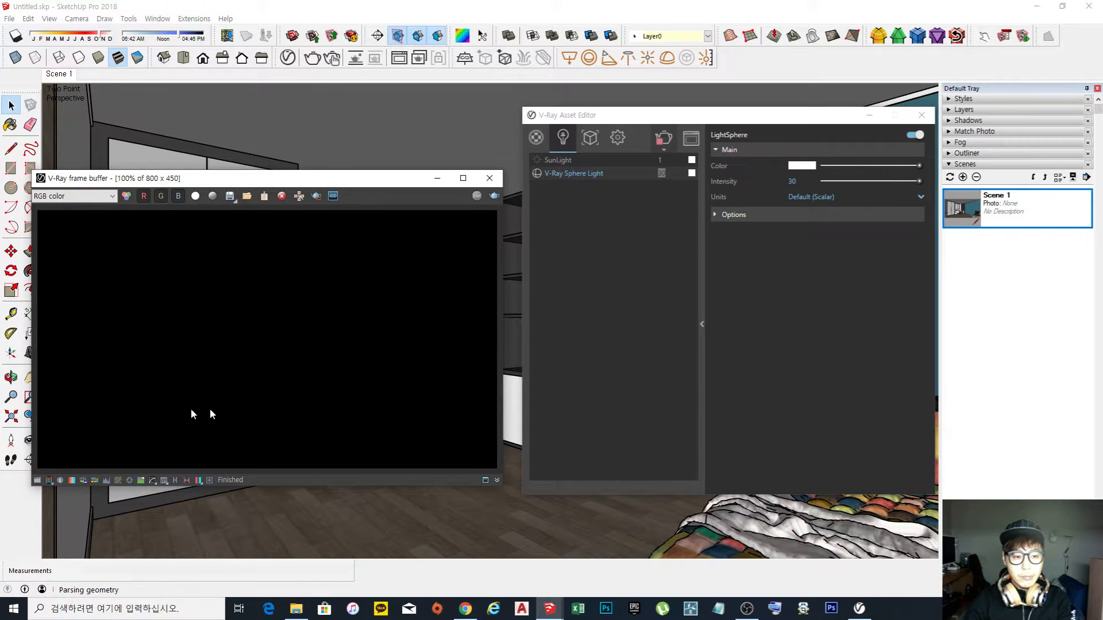
Stop the running render, set the sphere light's intensity to 30000, and test-render the Scene 1 view.
{"action": "left_click_drag", "start_coordinate": [320, 183], "coordinate": [348, 161]}
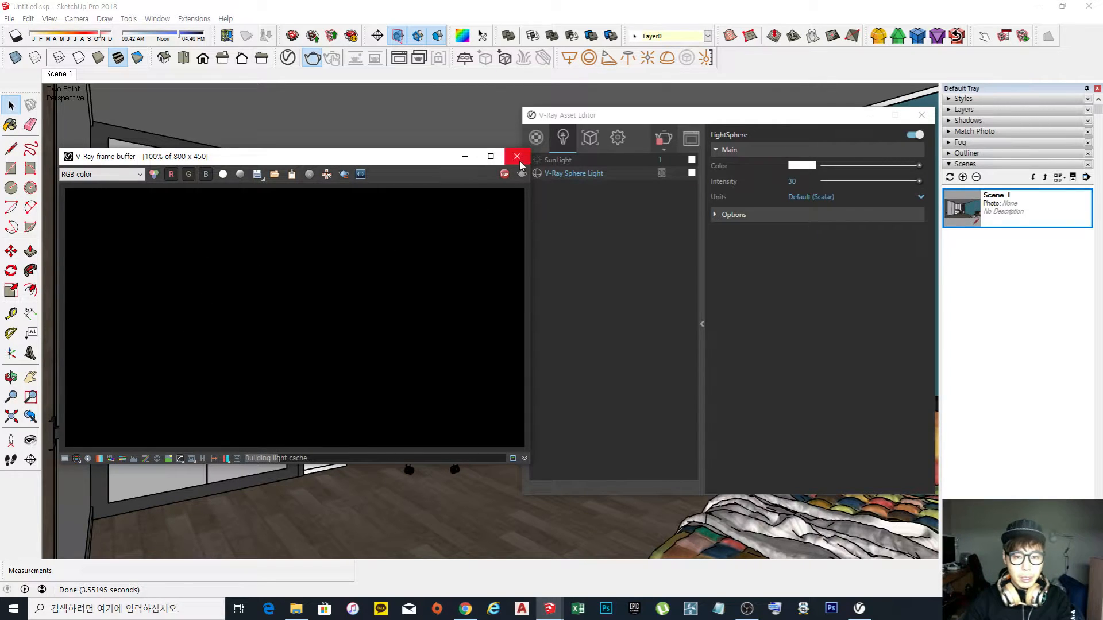
{"action": "left_click", "coordinate": [504, 174]}
{"action": "left_click", "coordinate": [666, 173]}
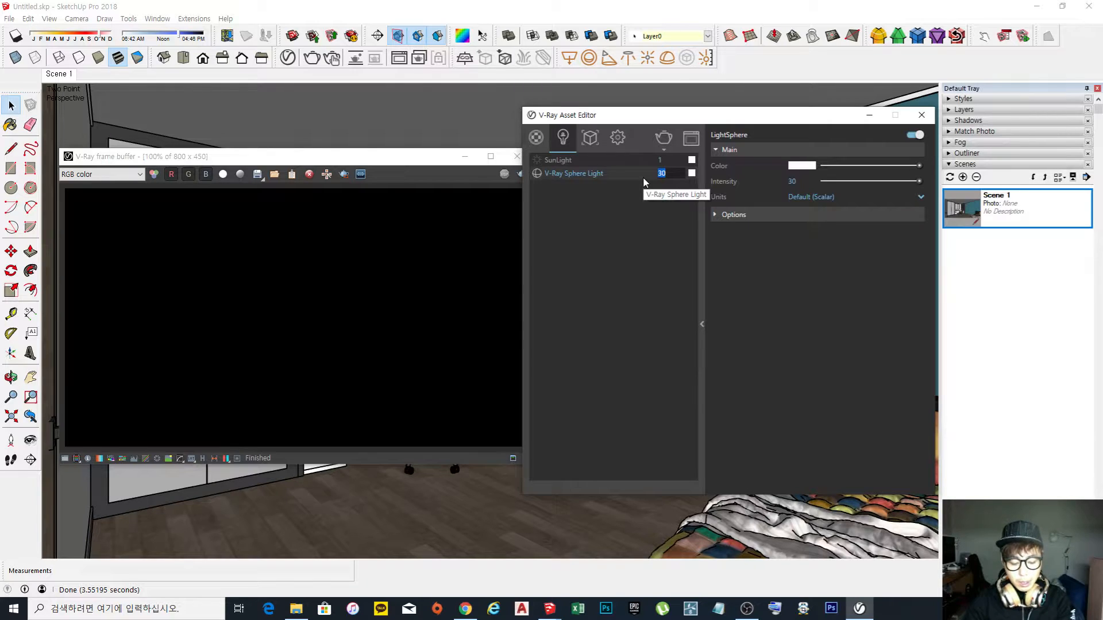
{"action": "type", "text": "30"}
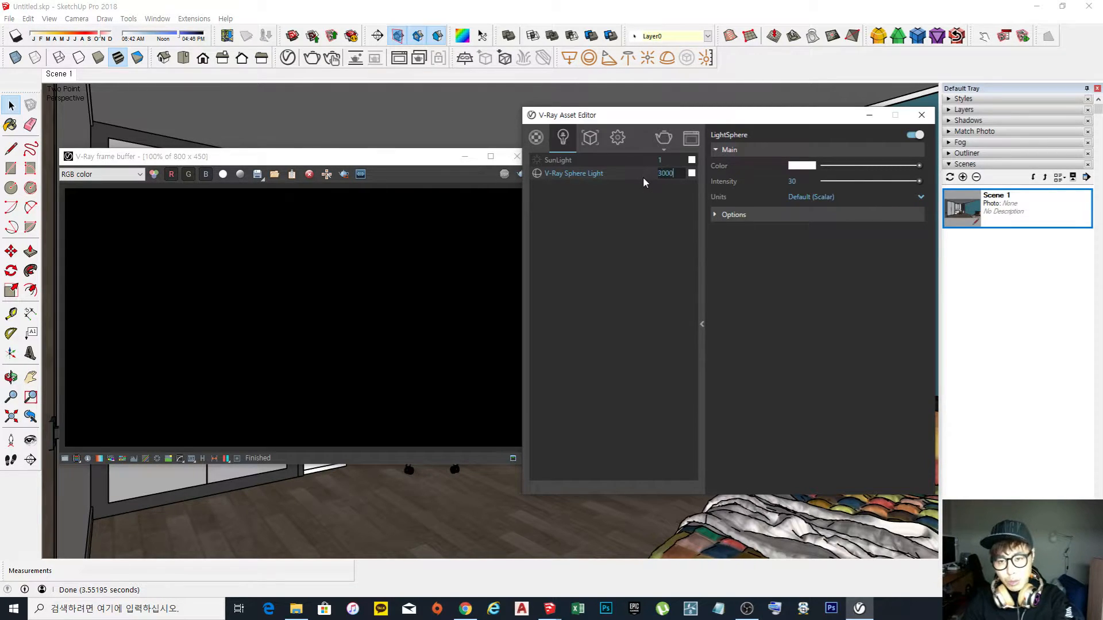
{"action": "key", "text": "Return"}
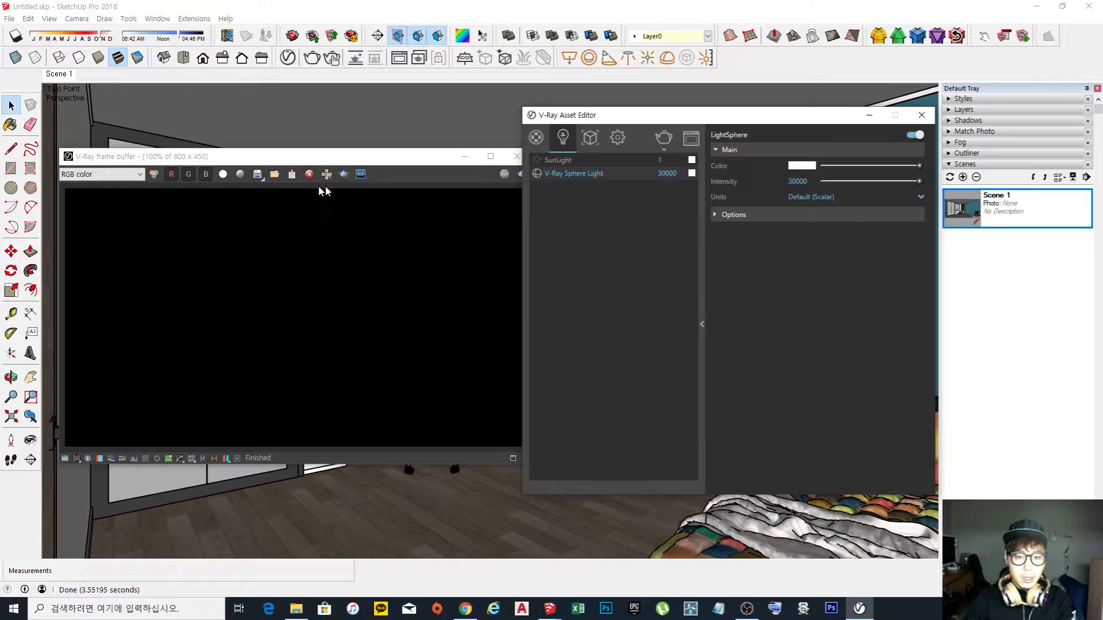
{"action": "left_click", "coordinate": [451, 156]}
{"action": "left_click", "coordinate": [522, 174]}
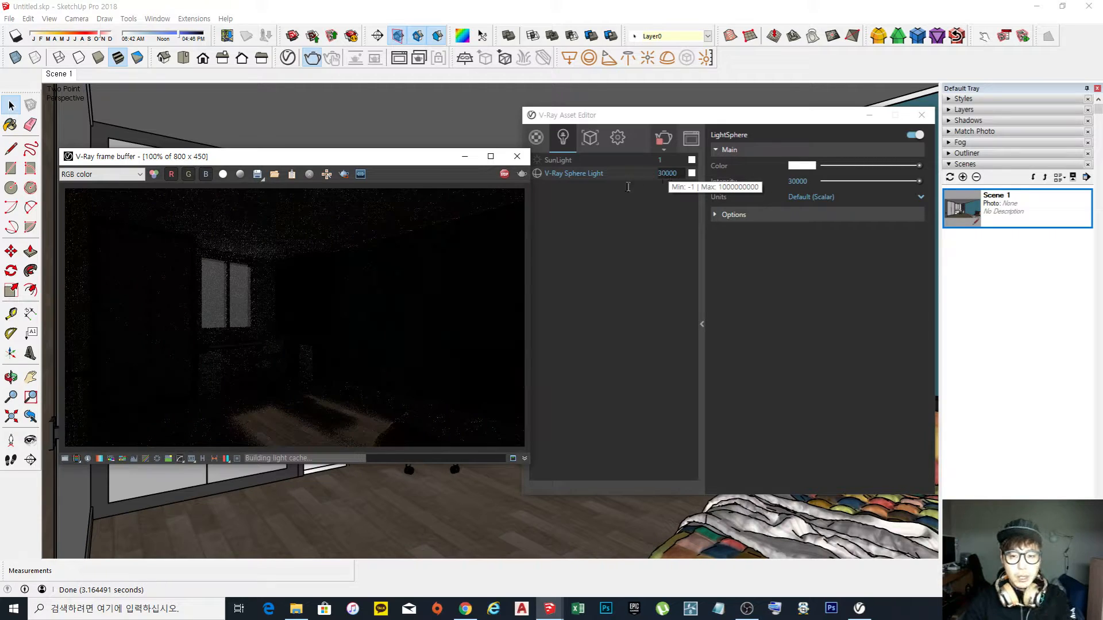
{"action": "left_click_drag", "start_coordinate": [422, 160], "coordinate": [406, 151]}
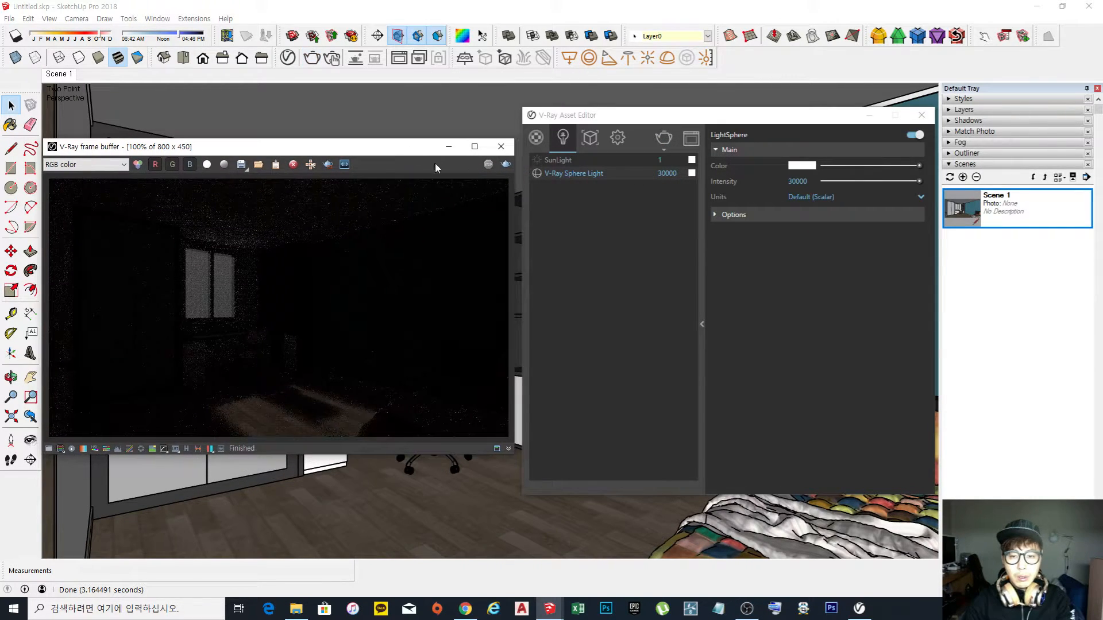
Enable No Decay in the sphere light's options and test-render the room again.
{"action": "left_click", "coordinate": [715, 215]}
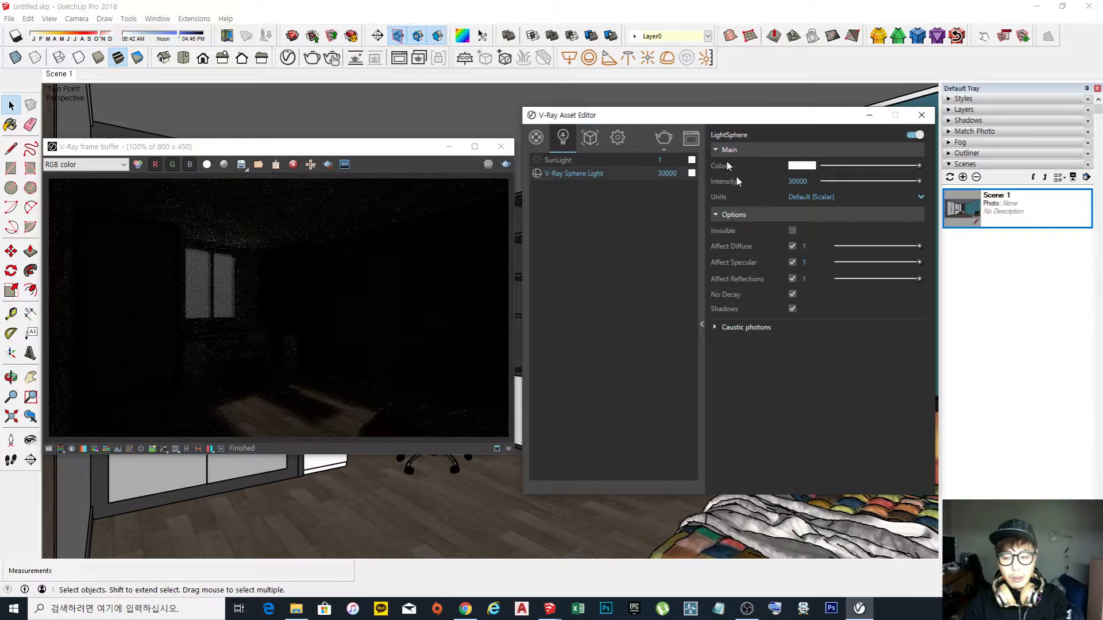
{"action": "left_click", "coordinate": [792, 294]}
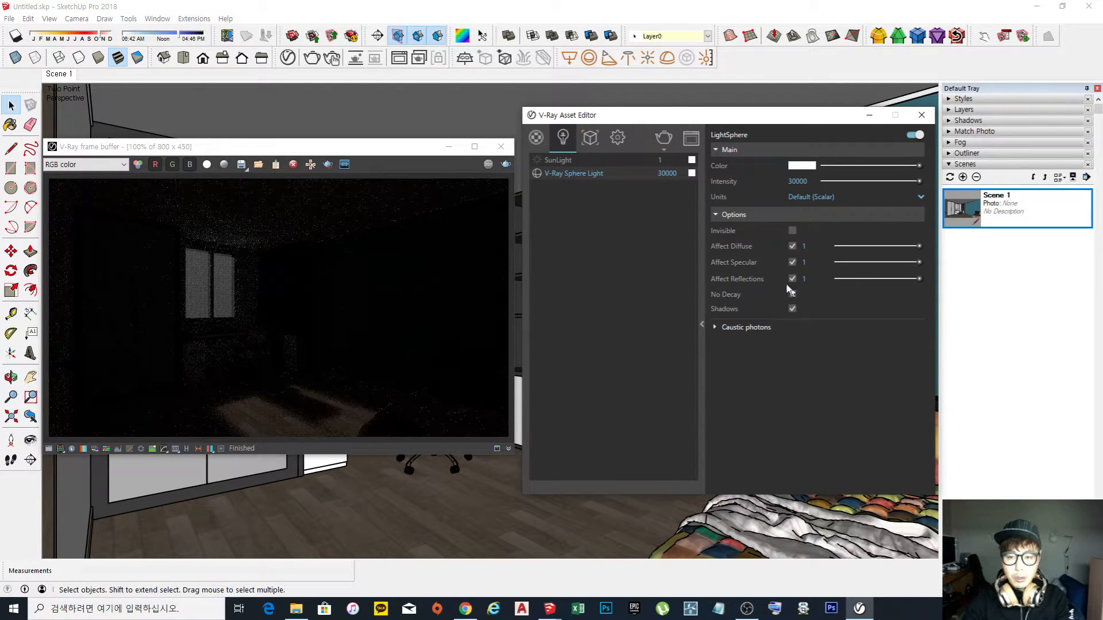
{"action": "left_click", "coordinate": [680, 175]}
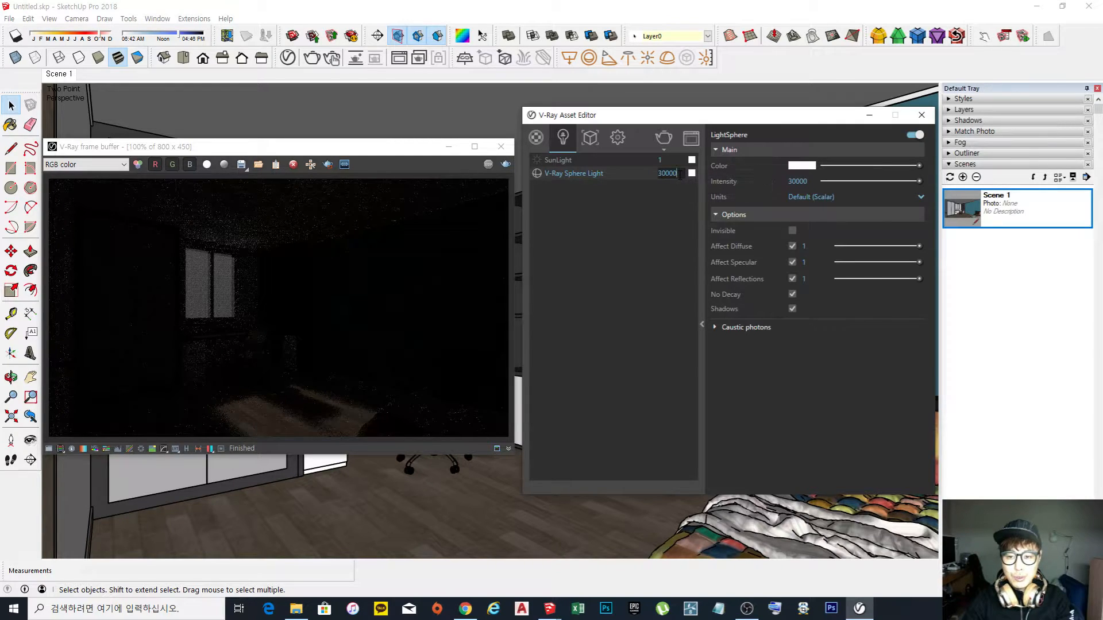
{"action": "left_click", "coordinate": [666, 137]}
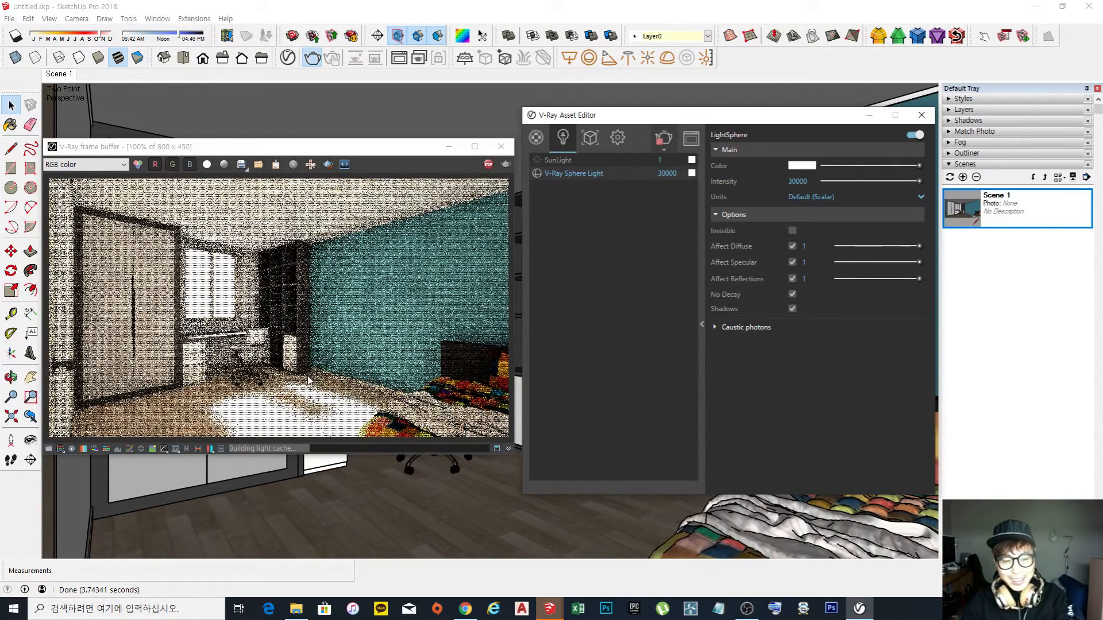
Stop the render, set the sphere light's intensity to 300, and start another test render.
{"action": "left_click", "coordinate": [663, 139]}
{"action": "left_click", "coordinate": [667, 173]}
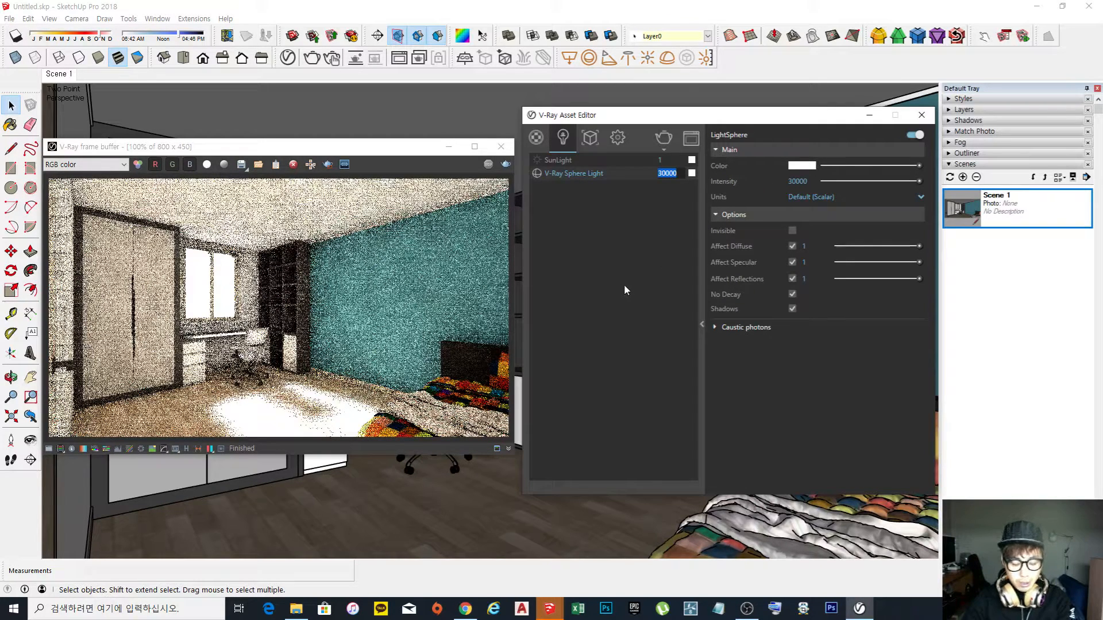
{"action": "type", "text": "300"}
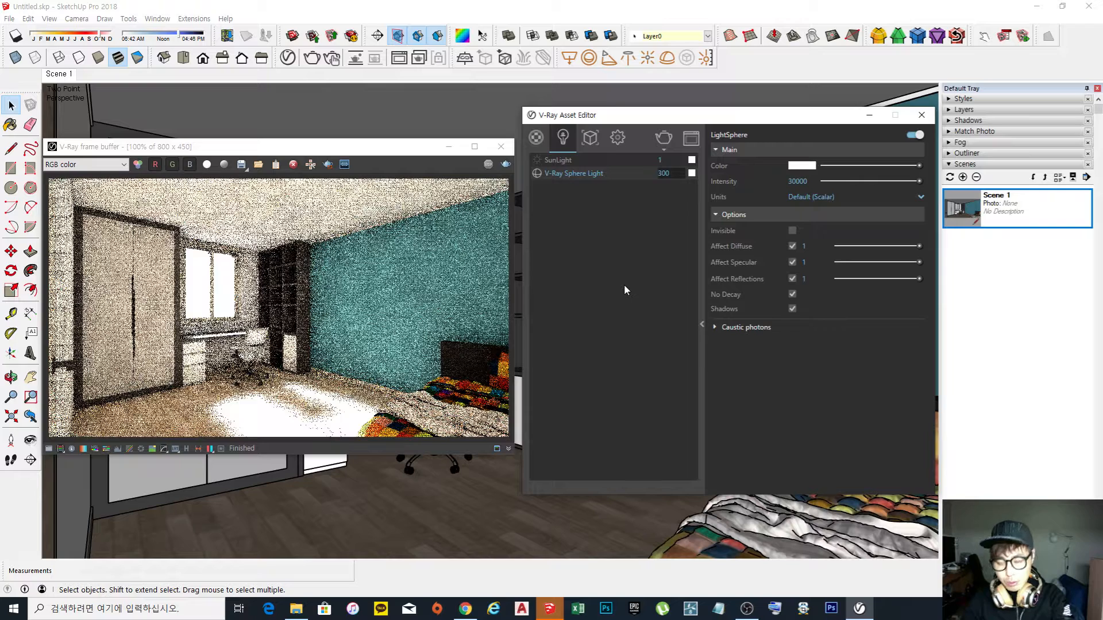
{"action": "key", "text": "Return"}
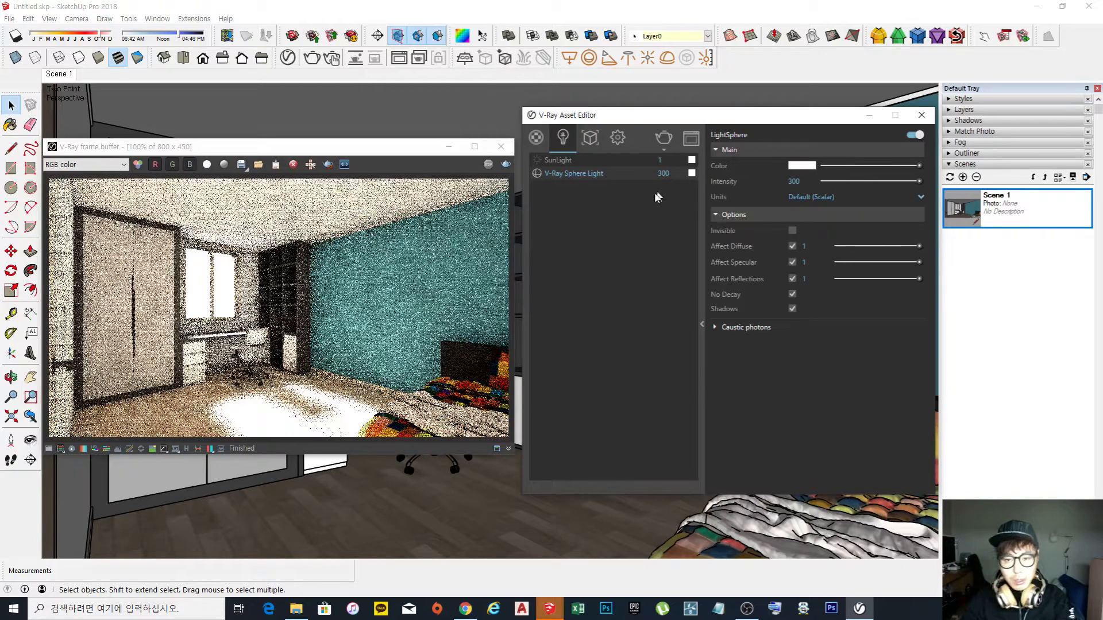
{"action": "left_click", "coordinate": [662, 139]}
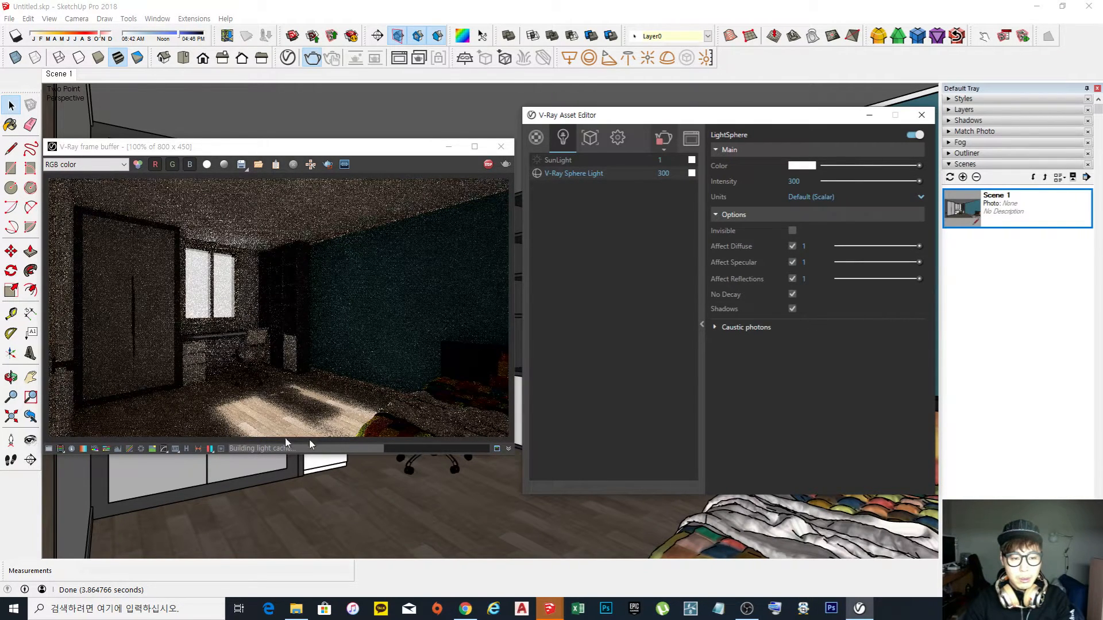
Examine the floor light patch, its shadow edges and the window area in the render, and stop rendering.
{"action": "left_click", "coordinate": [257, 425]}
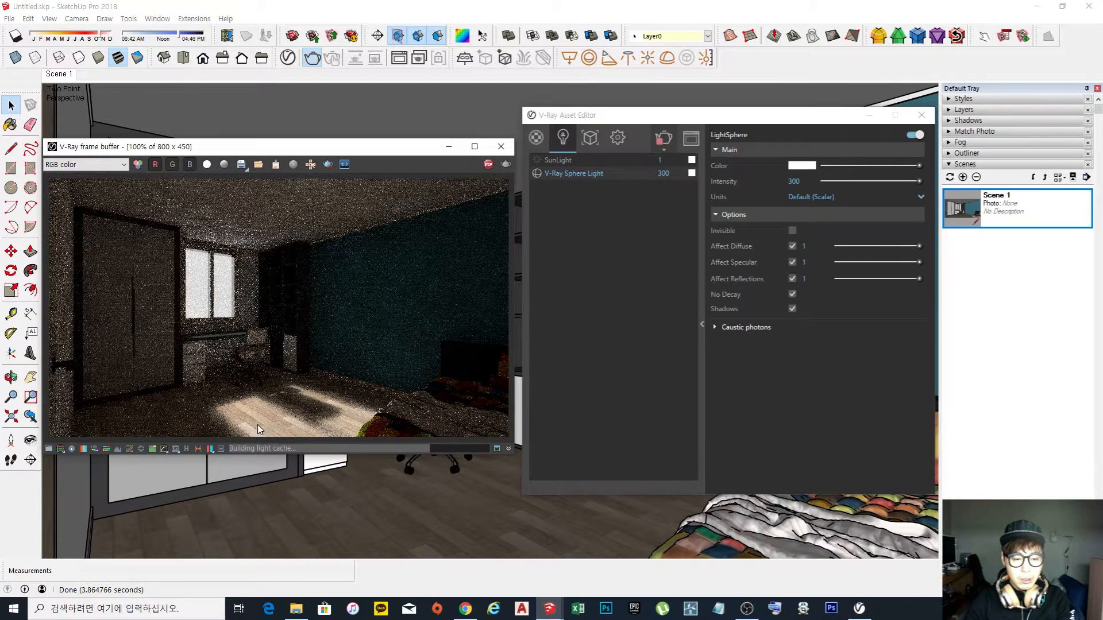
{"action": "scroll", "coordinate": [257, 425], "scroll_direction": "up", "scroll_amount": 1}
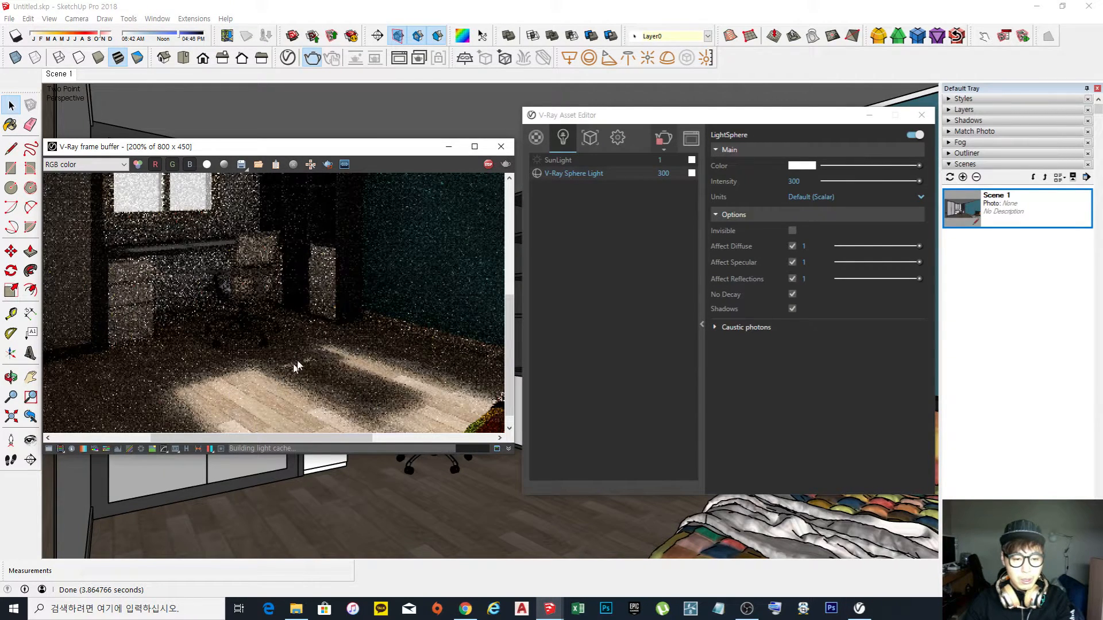
{"action": "scroll", "coordinate": [296, 362], "scroll_direction": "down", "scroll_amount": 1}
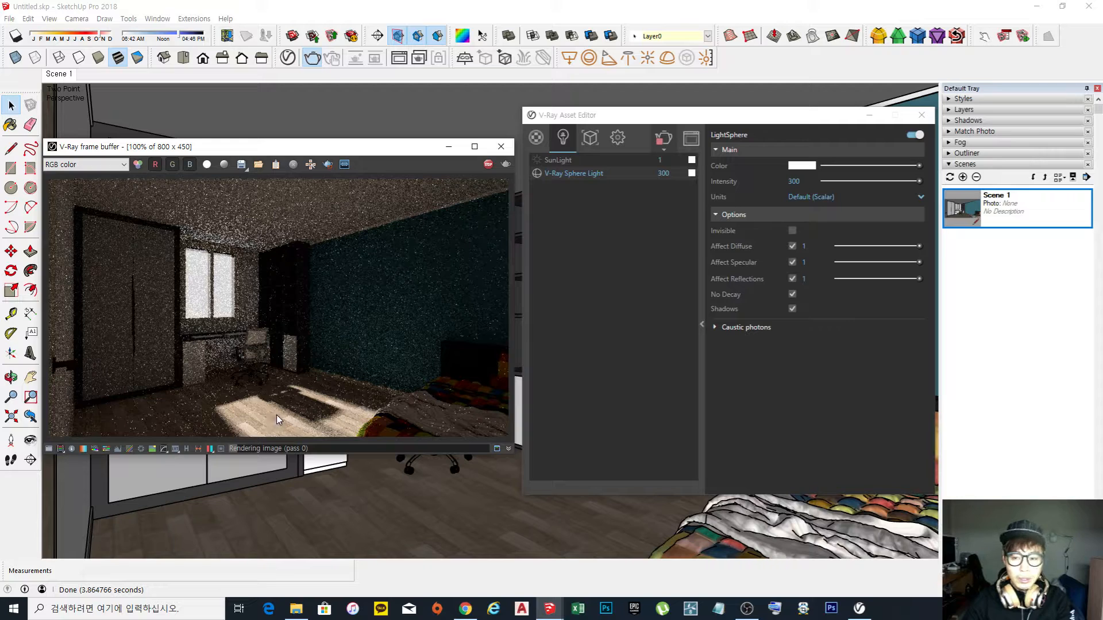
{"action": "left_click", "coordinate": [665, 143]}
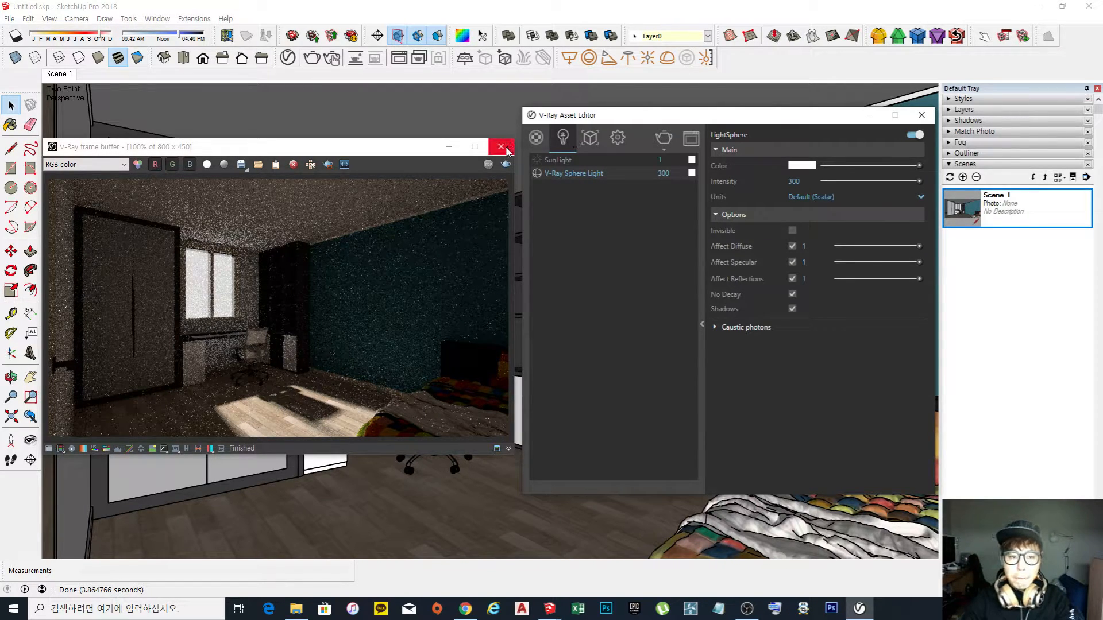
{"action": "left_click", "coordinate": [246, 248]}
{"action": "scroll", "coordinate": [207, 239], "scroll_direction": "up", "scroll_amount": 1}
{"action": "scroll", "coordinate": [202, 246], "scroll_direction": "down", "scroll_amount": 1}
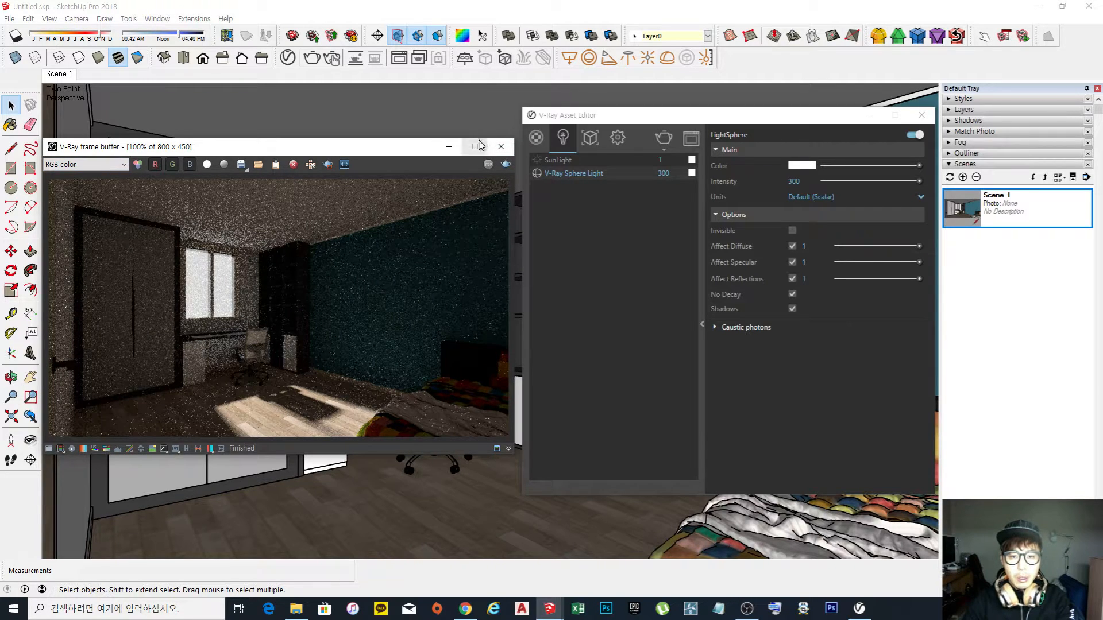
Minimize the frame buffer, close the Asset Editor, and place a V-Ray Rectangle Light covering the window opening from outside.
{"action": "left_click", "coordinate": [449, 147]}
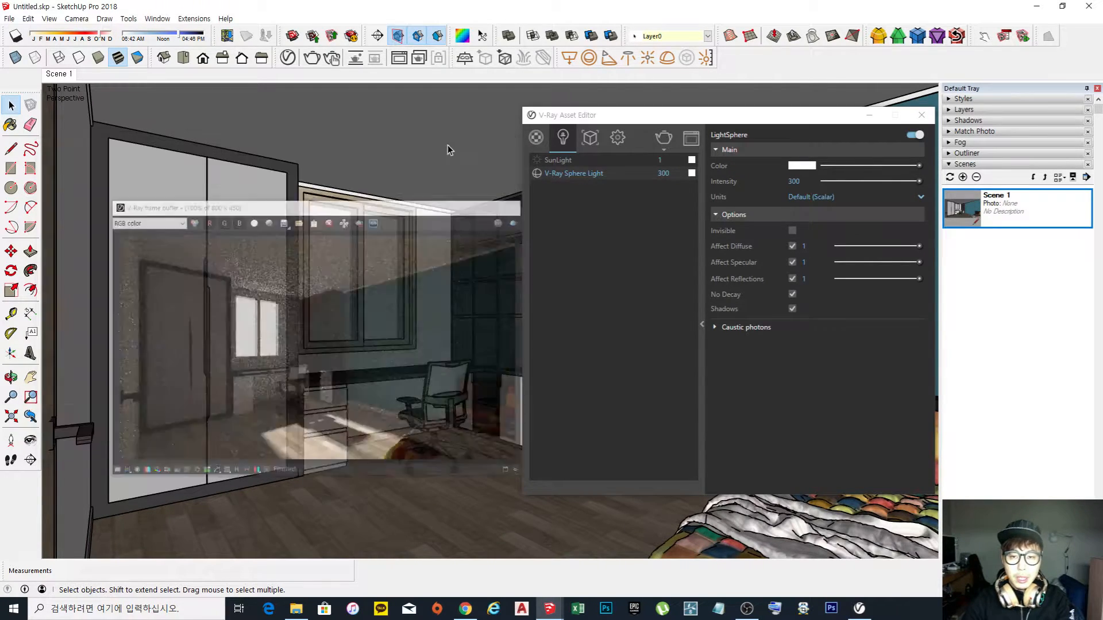
{"action": "left_click", "coordinate": [921, 115]}
{"action": "middle_click_drag", "start_coordinate": [325, 244], "coordinate": [711, 325]}
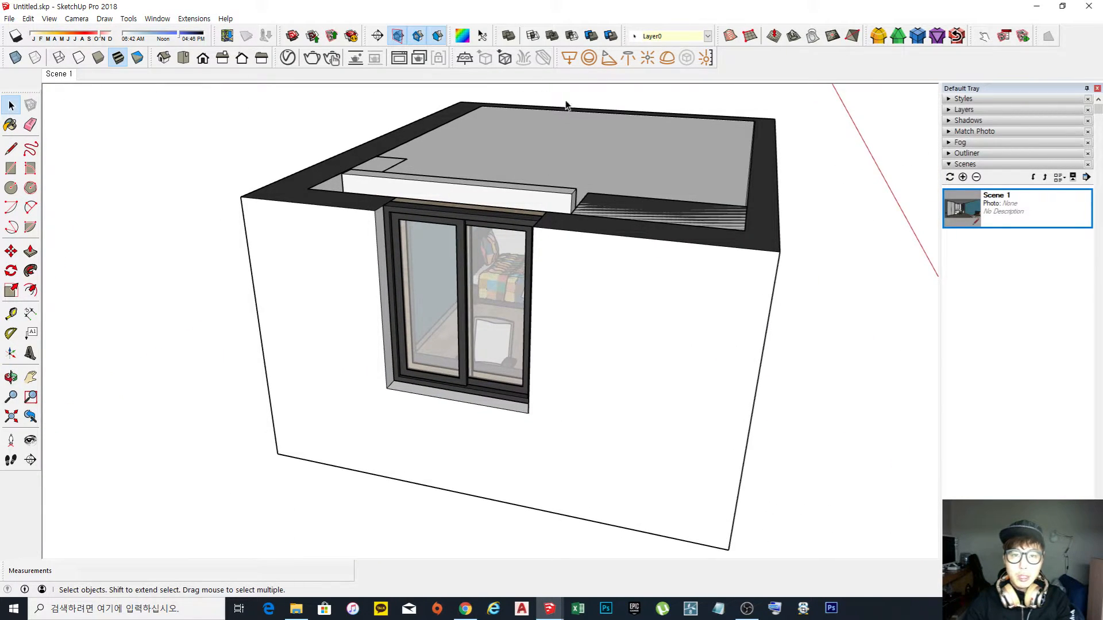
{"action": "left_click", "coordinate": [569, 58]}
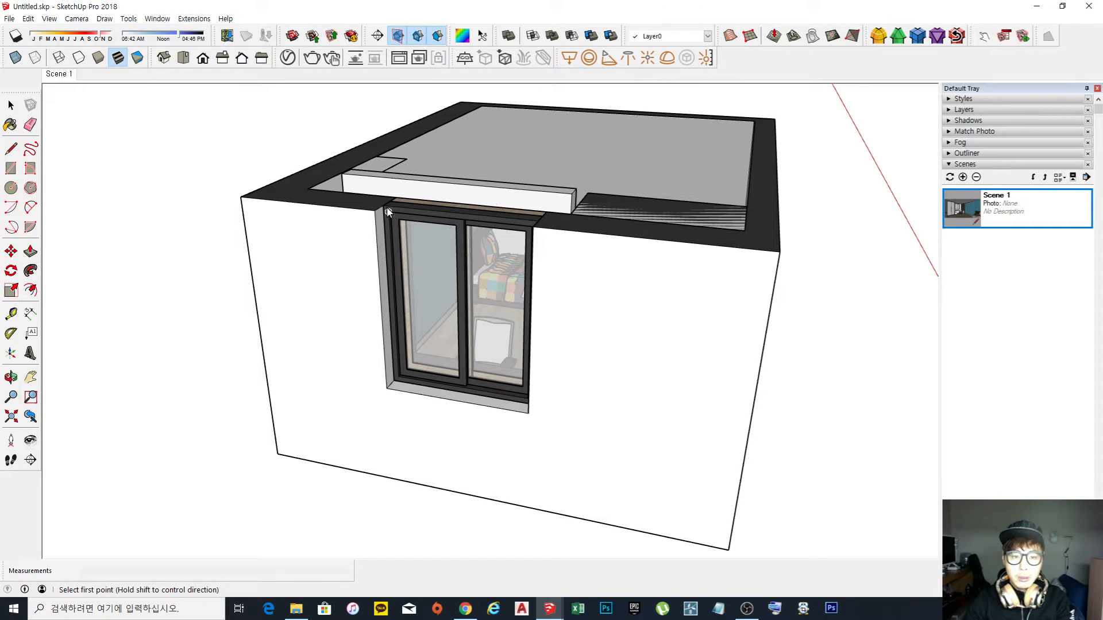
{"action": "left_click", "coordinate": [387, 255]}
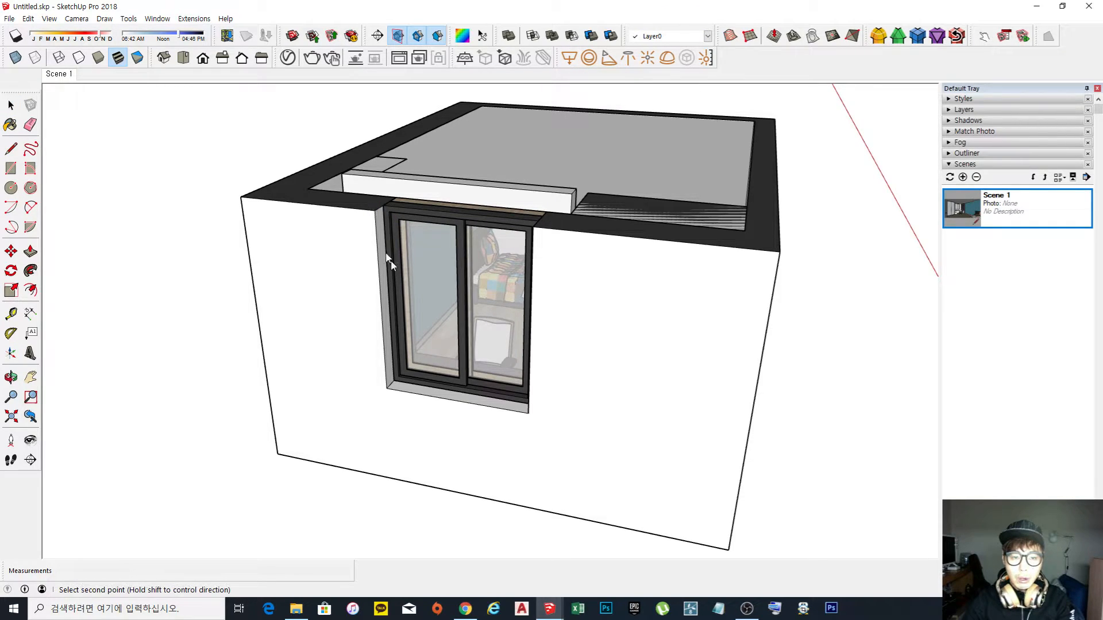
{"action": "left_click", "coordinate": [529, 414]}
{"action": "key", "text": "space"}
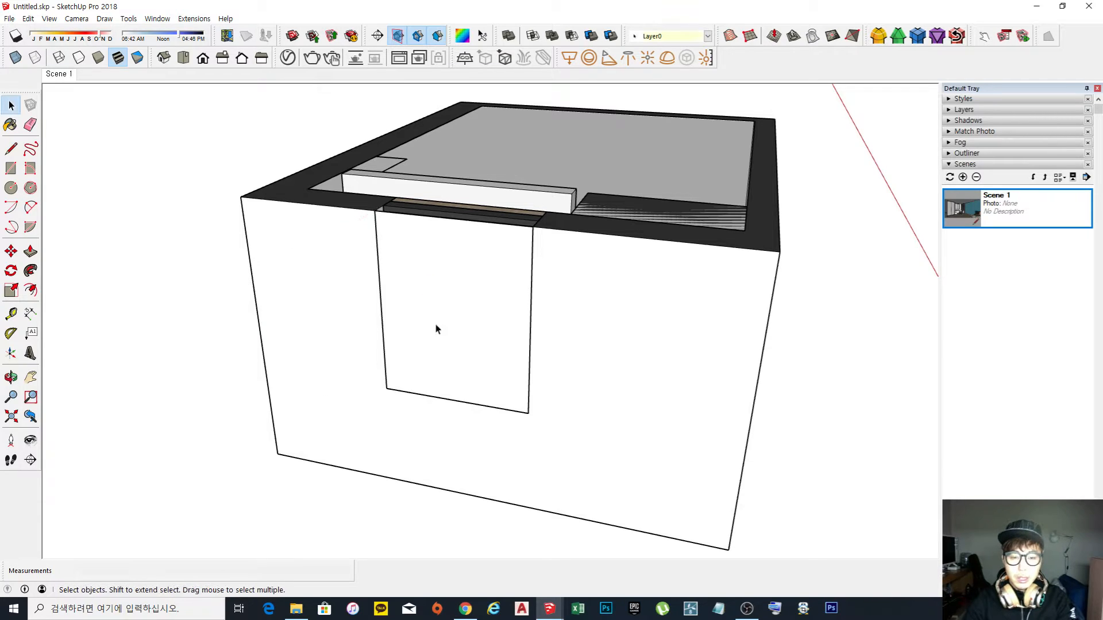
Move the rectangle light outward from the window wall by about 310 mm.
{"action": "left_click", "coordinate": [519, 294]}
{"action": "middle_click_drag", "start_coordinate": [519, 295], "coordinate": [424, 344]}
{"action": "key", "text": "m"}
{"action": "left_click", "coordinate": [402, 495]}
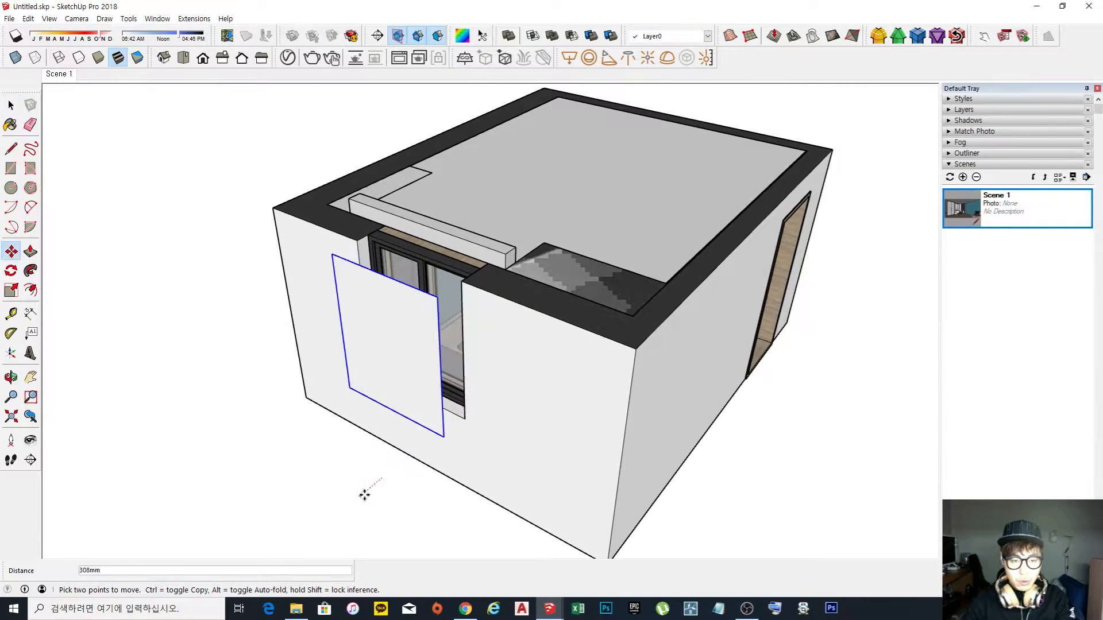
{"action": "left_click", "coordinate": [362, 498]}
{"action": "key", "text": "space"}
Flip the rectangle light along its component's red axis and its component's green axis.
{"action": "middle_click_drag", "start_coordinate": [480, 406], "coordinate": [317, 303]}
{"action": "right_click", "coordinate": [324, 311]}
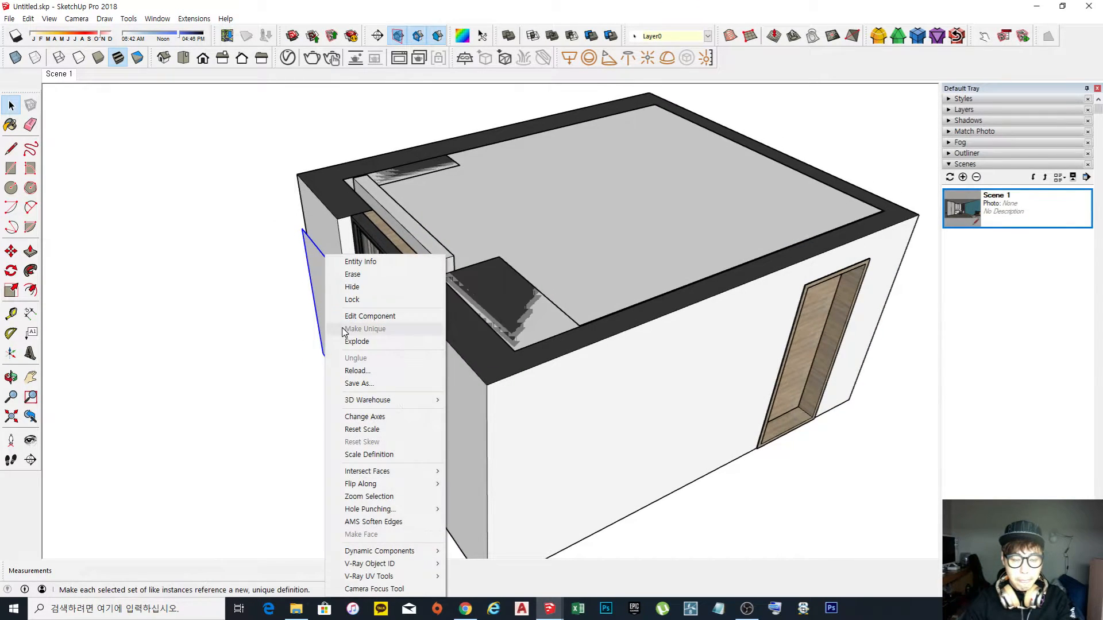
{"action": "mouse_move", "coordinate": [390, 487]}
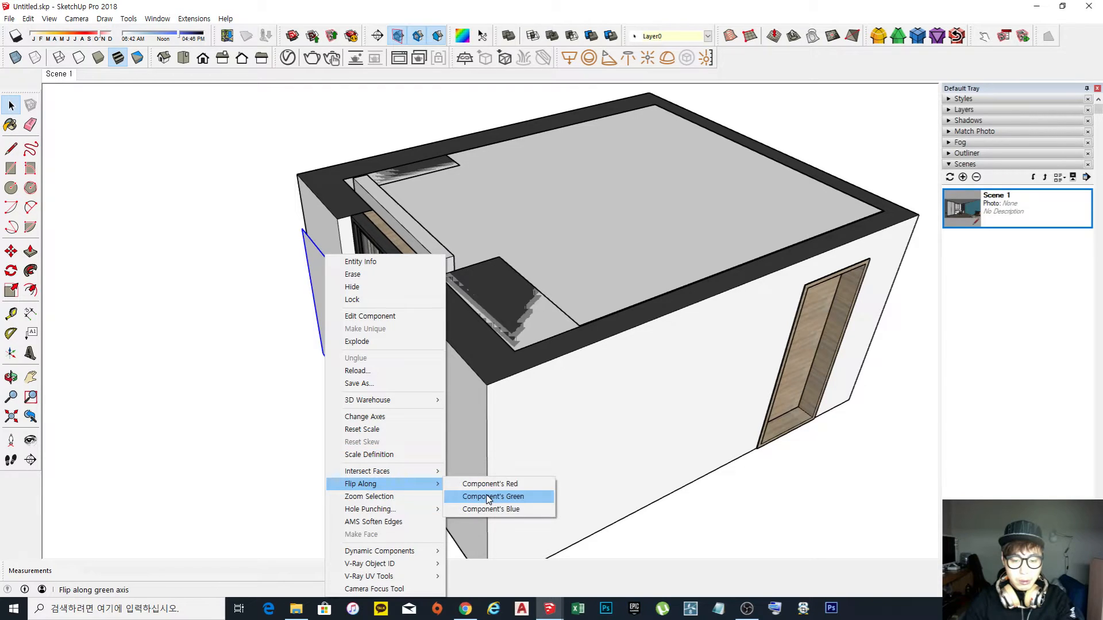
{"action": "left_click", "coordinate": [491, 484]}
{"action": "middle_click_drag", "start_coordinate": [480, 322], "coordinate": [310, 238]}
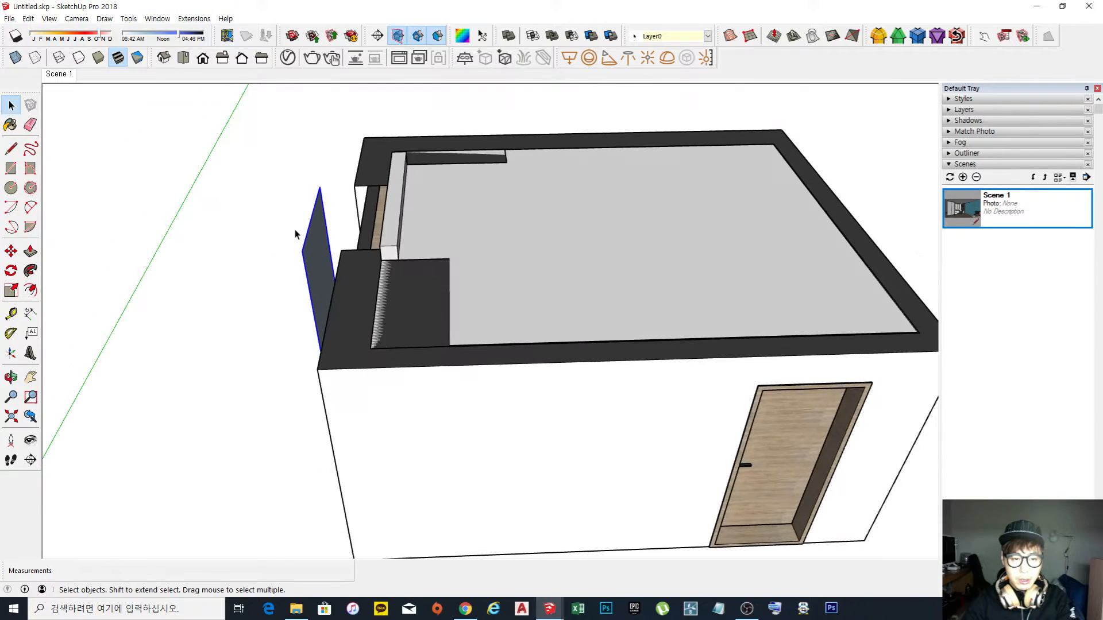
{"action": "scroll", "coordinate": [320, 246], "scroll_direction": "up", "scroll_amount": 4}
{"action": "right_click", "coordinate": [322, 253]}
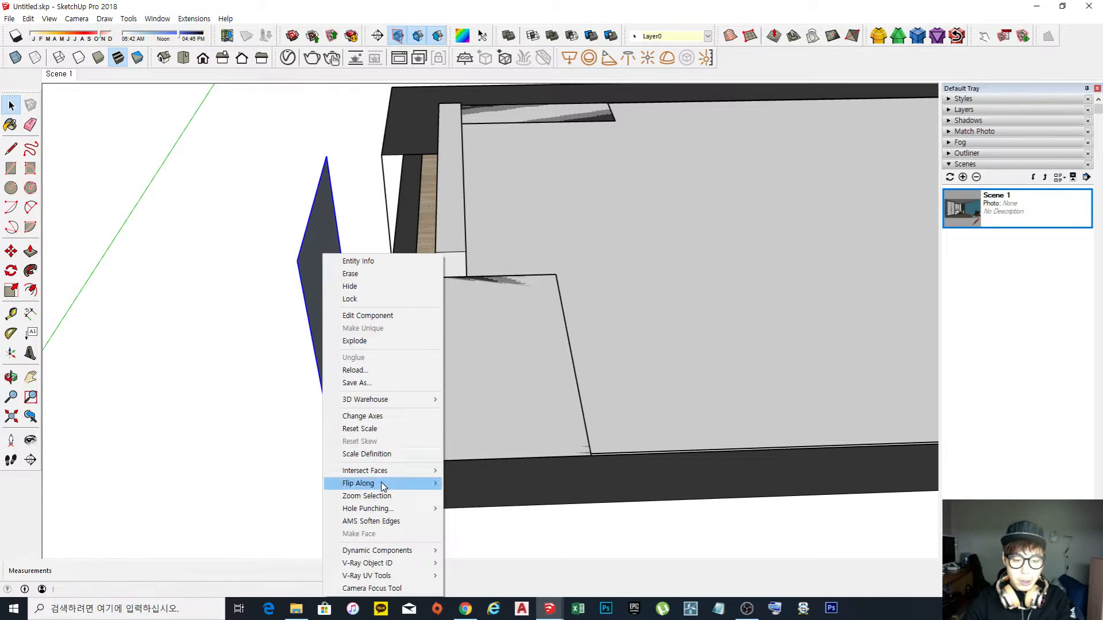
{"action": "mouse_move", "coordinate": [382, 484]}
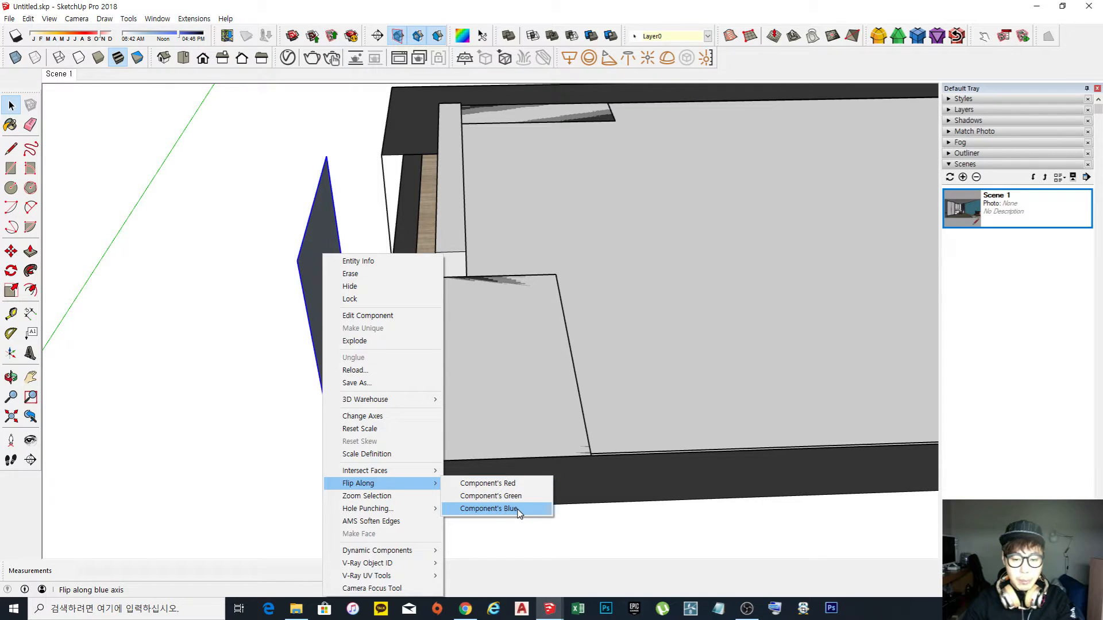
{"action": "left_click", "coordinate": [490, 509]}
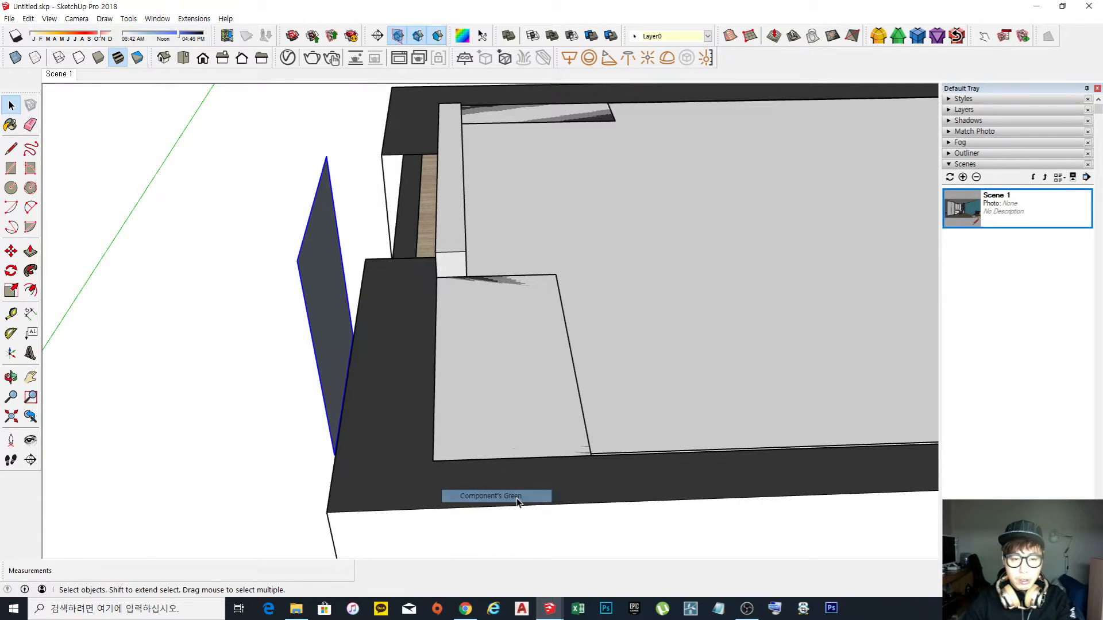
Flip the rectangle light along its component's blue axis and check both of its faces.
{"action": "middle_click_drag", "start_coordinate": [328, 345], "coordinate": [387, 278]}
{"action": "scroll", "coordinate": [387, 278], "scroll_direction": "up", "scroll_amount": 3}
{"action": "right_click", "coordinate": [388, 278]}
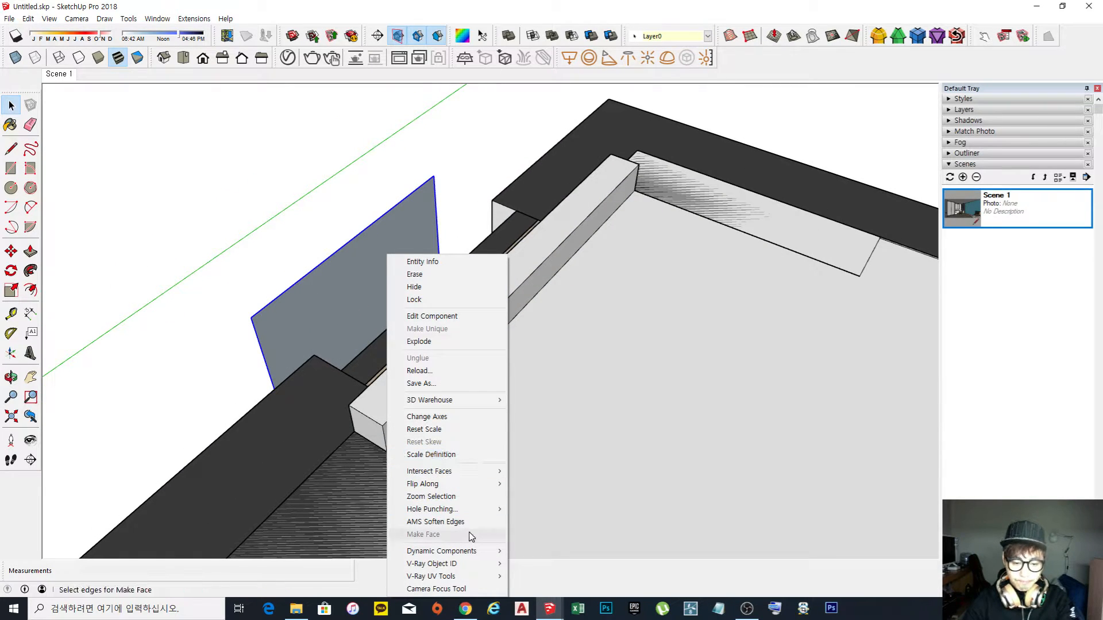
{"action": "mouse_move", "coordinate": [470, 485]}
{"action": "left_click", "coordinate": [551, 514]}
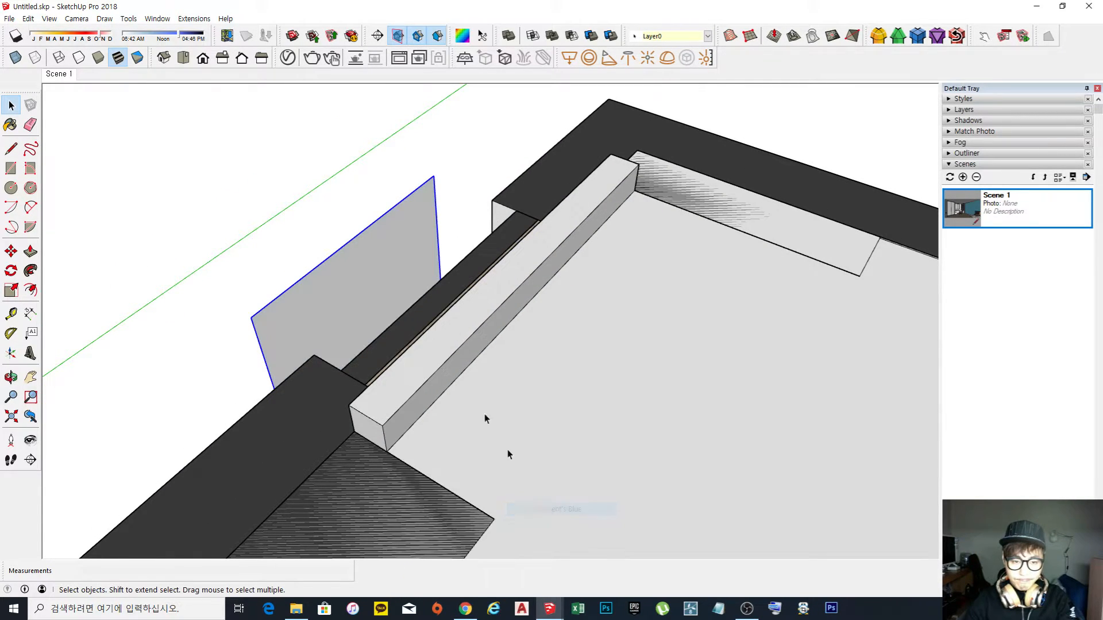
{"action": "middle_click_drag", "start_coordinate": [350, 285], "coordinate": [592, 325]}
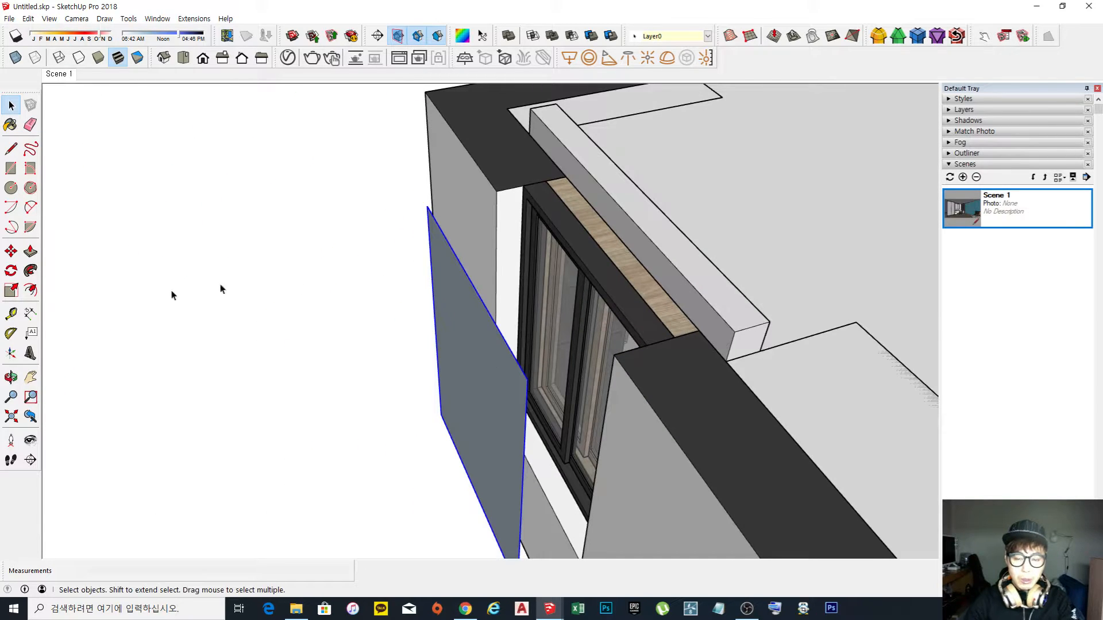
{"action": "middle_click_drag", "start_coordinate": [222, 288], "coordinate": [239, 390]}
{"action": "middle_click_drag", "start_coordinate": [481, 340], "coordinate": [230, 310]}
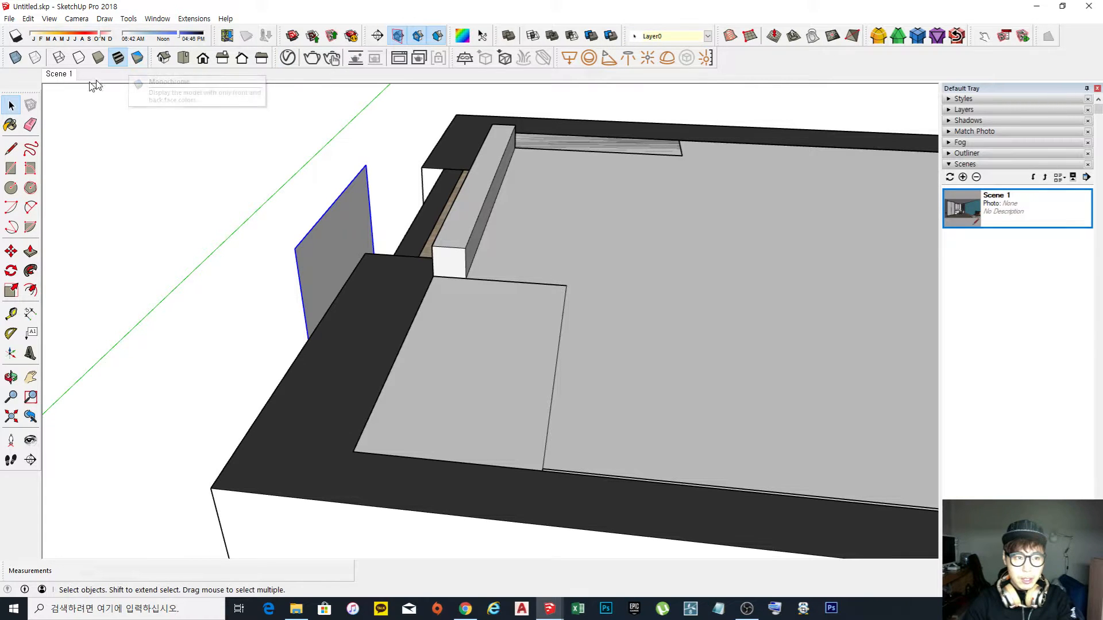
Return to the Scene 1 view and test-render the room with the rectangle light at intensity 30.
{"action": "left_click", "coordinate": [61, 76]}
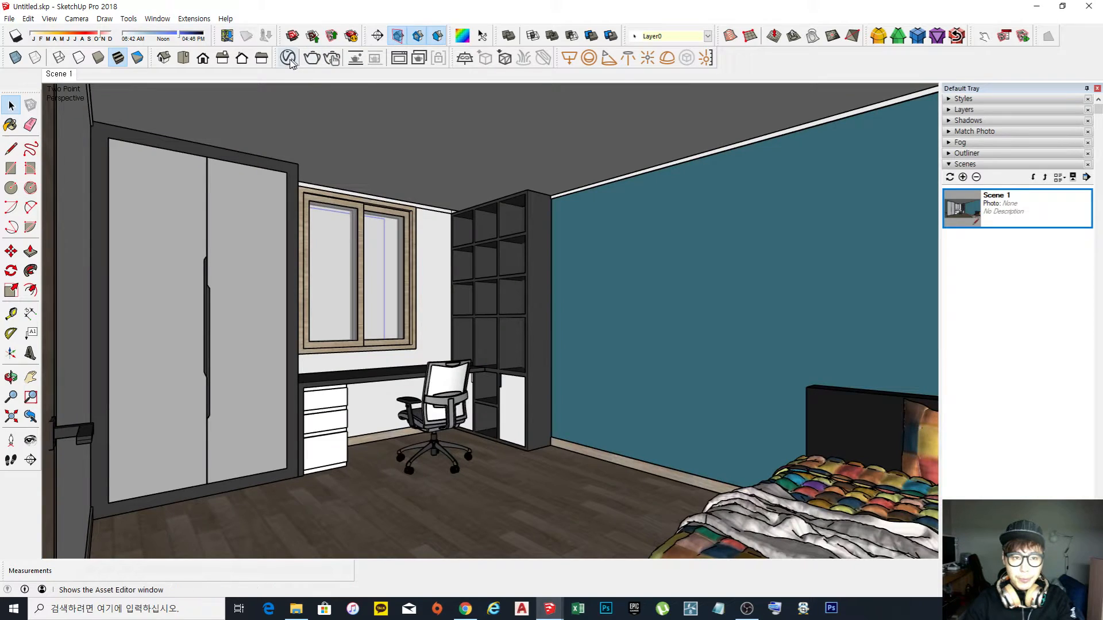
{"action": "left_click", "coordinate": [289, 60]}
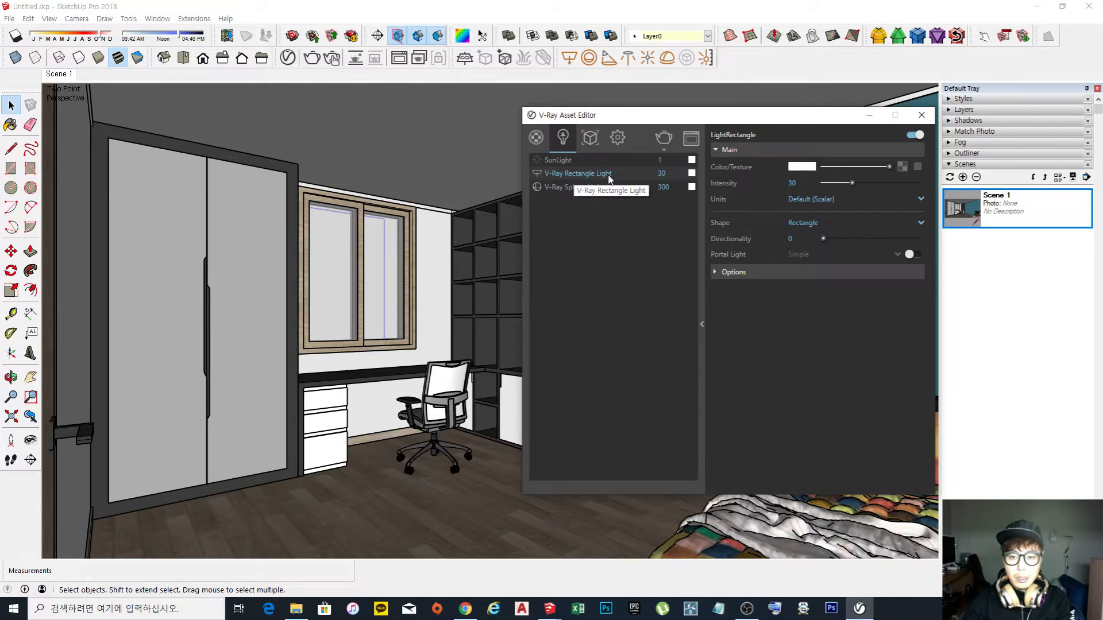
{"action": "left_click", "coordinate": [660, 174]}
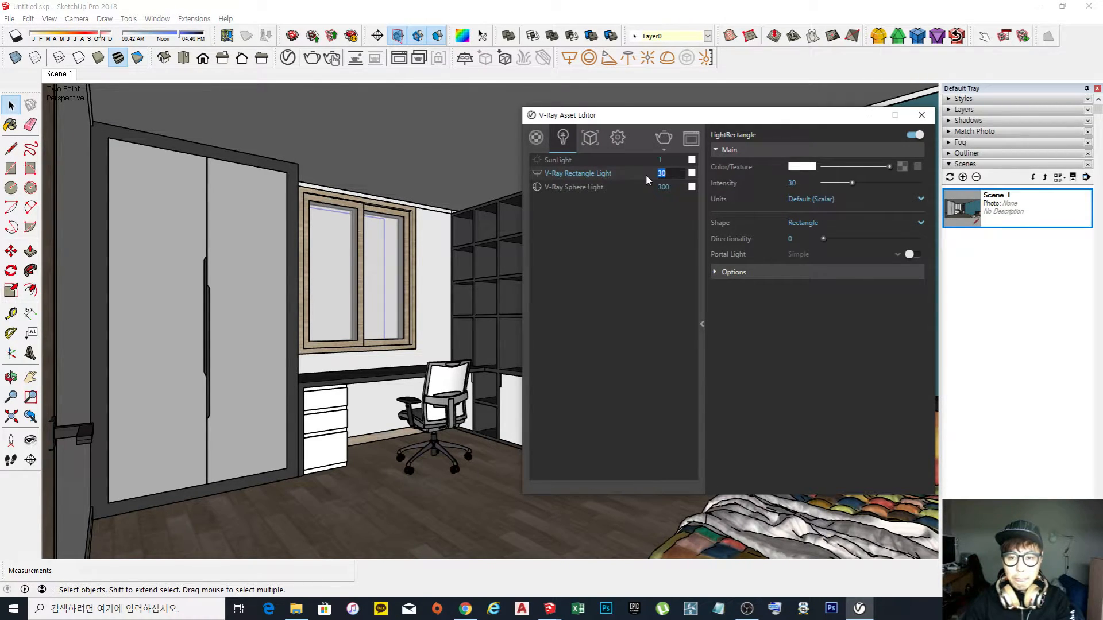
{"action": "left_click", "coordinate": [671, 173]}
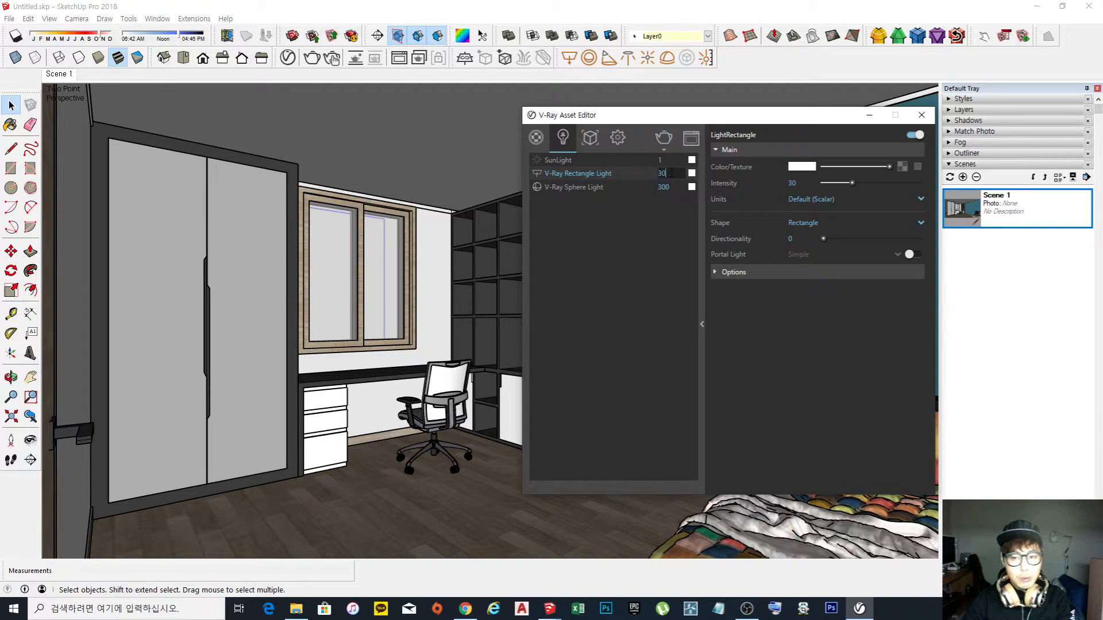
{"action": "double_click", "coordinate": [657, 172]}
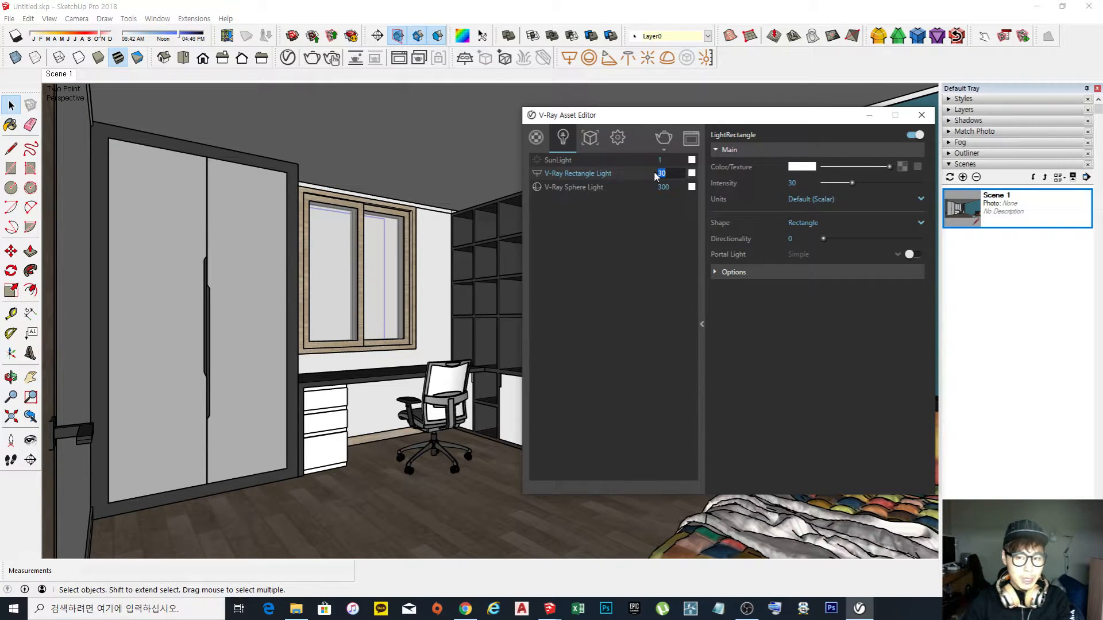
{"action": "left_click", "coordinate": [664, 140]}
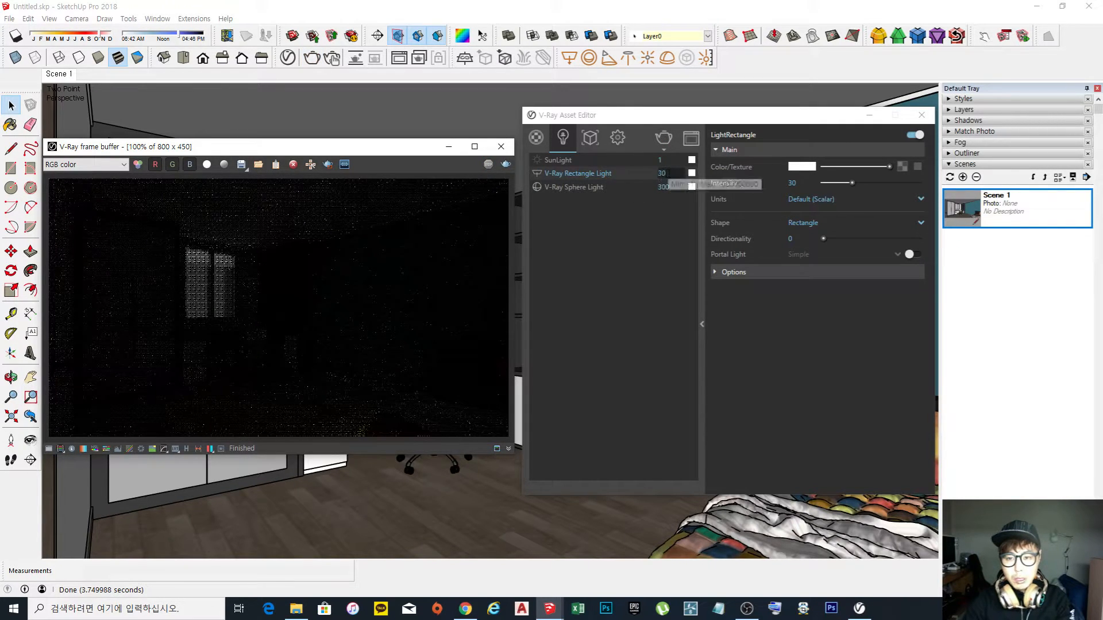
Set the V-Ray Rectangle Light's intensity to 300.
{"action": "left_click", "coordinate": [666, 173]}
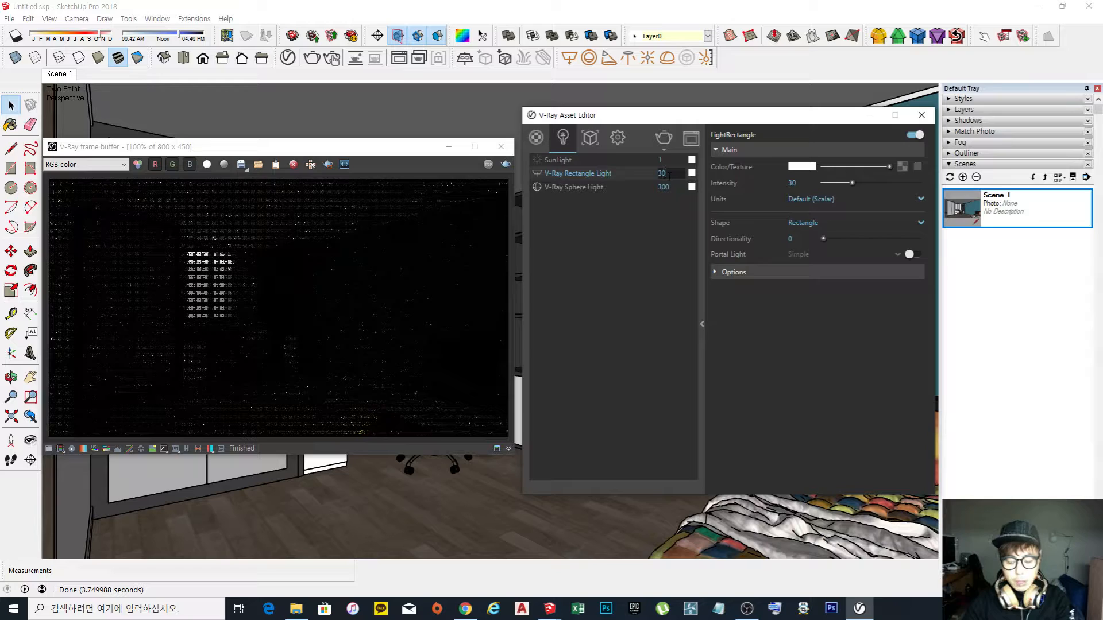
{"action": "type", "text": "0"}
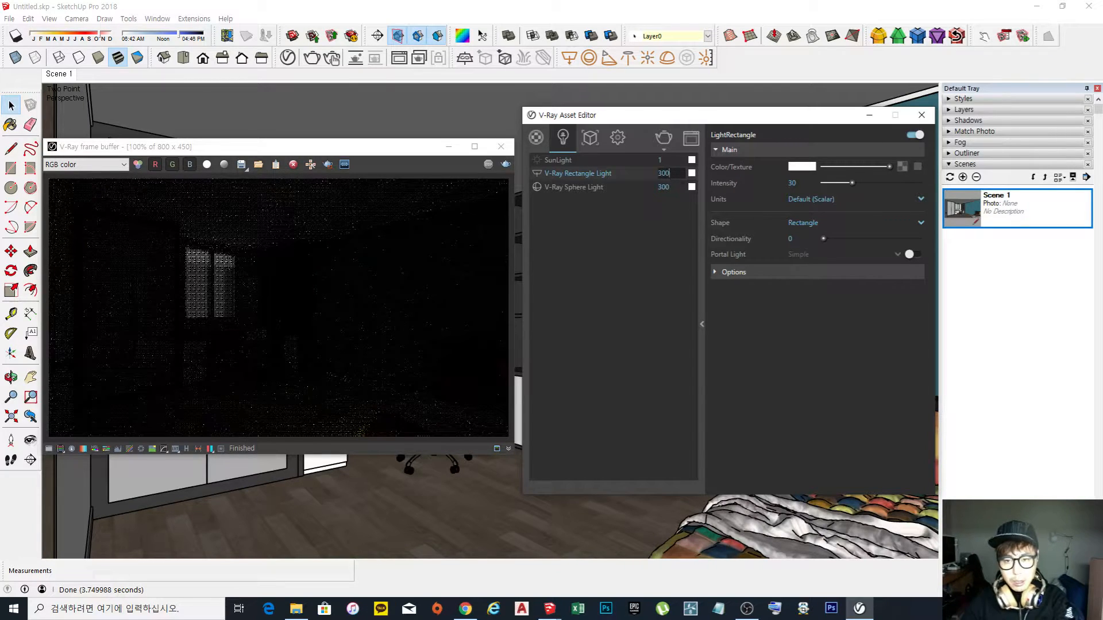
{"action": "key", "text": "Return"}
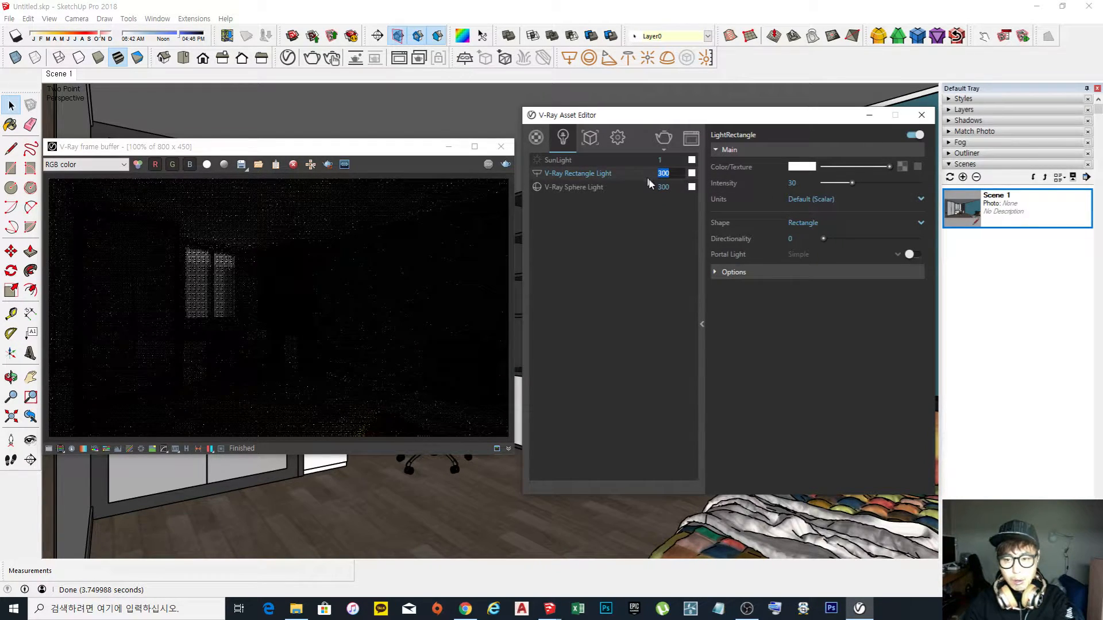
Make the rectangle light invisible and turn off Affect Reflections in its options.
{"action": "mouse_move", "coordinate": [747, 260]}
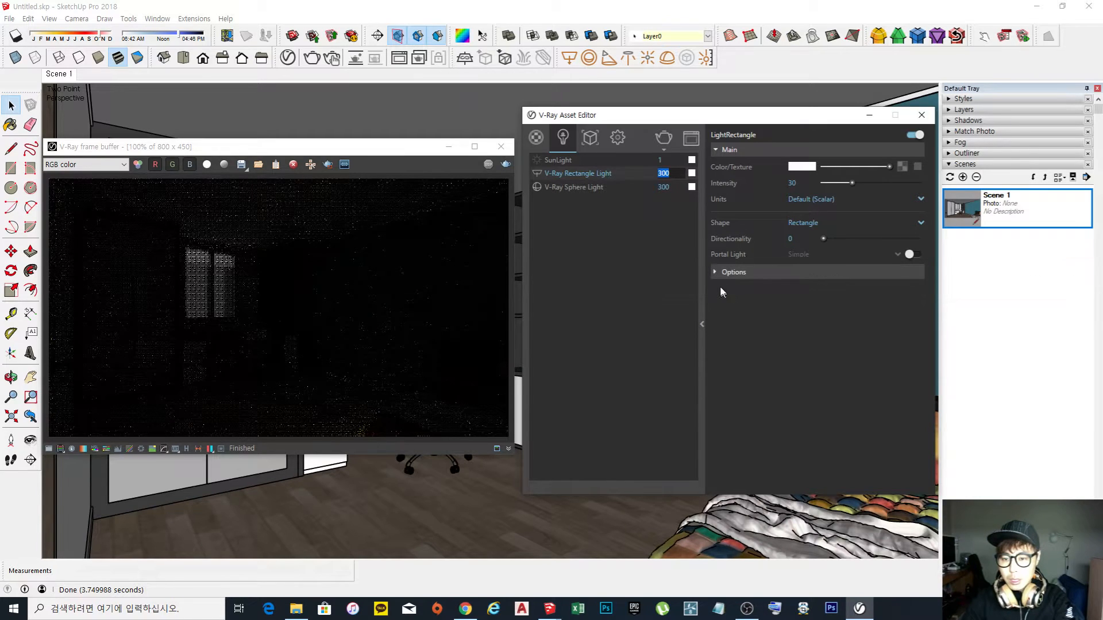
{"action": "left_click", "coordinate": [715, 273]}
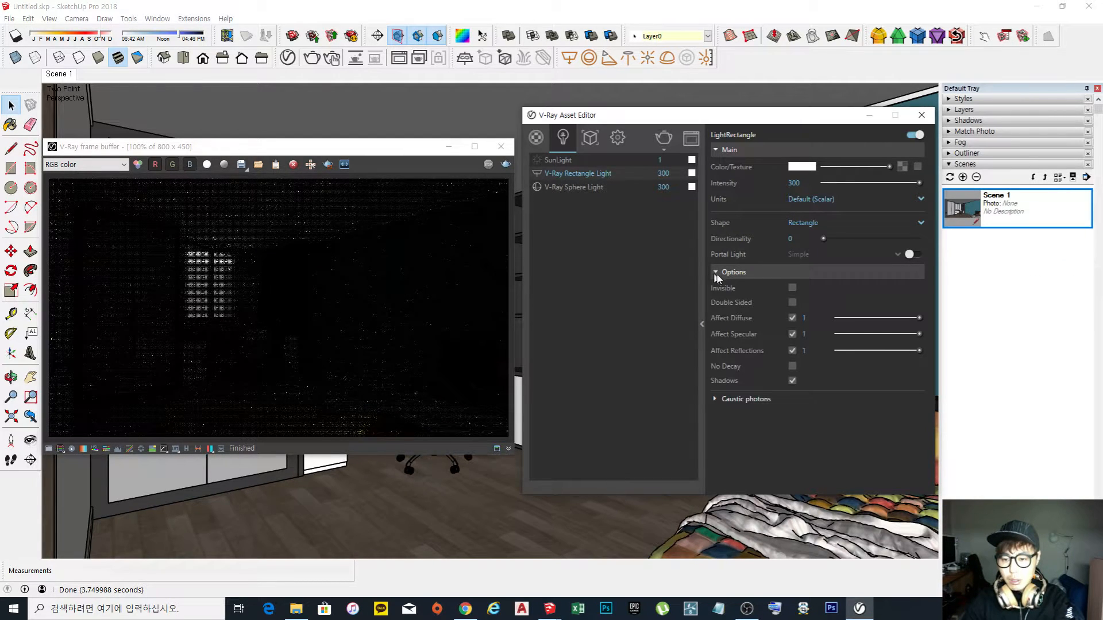
{"action": "left_click", "coordinate": [791, 288]}
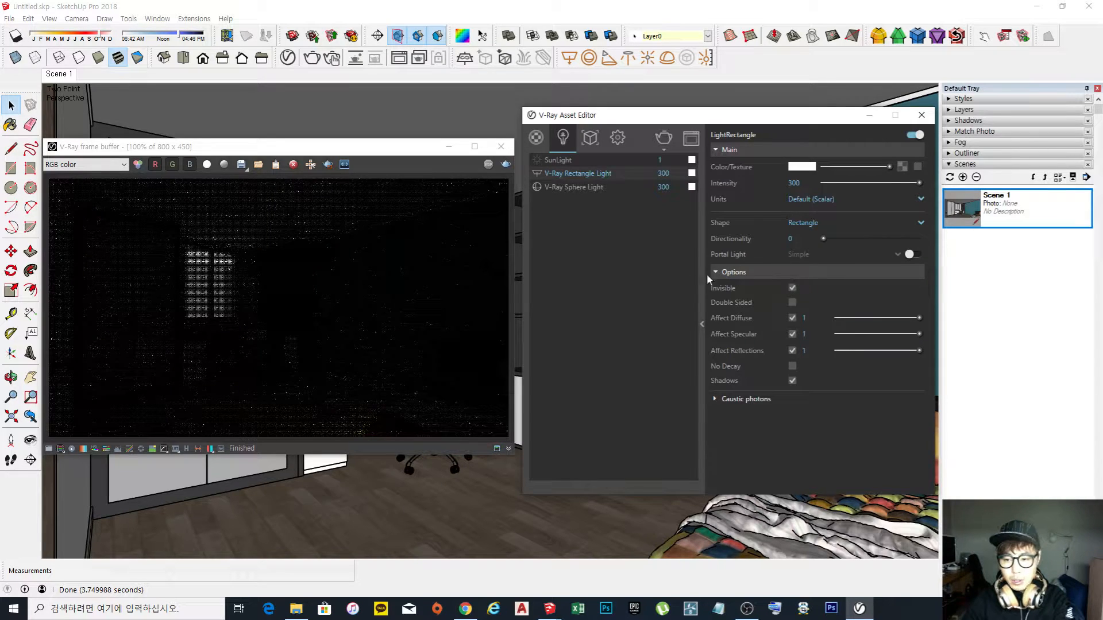
{"action": "mouse_move", "coordinate": [726, 305]}
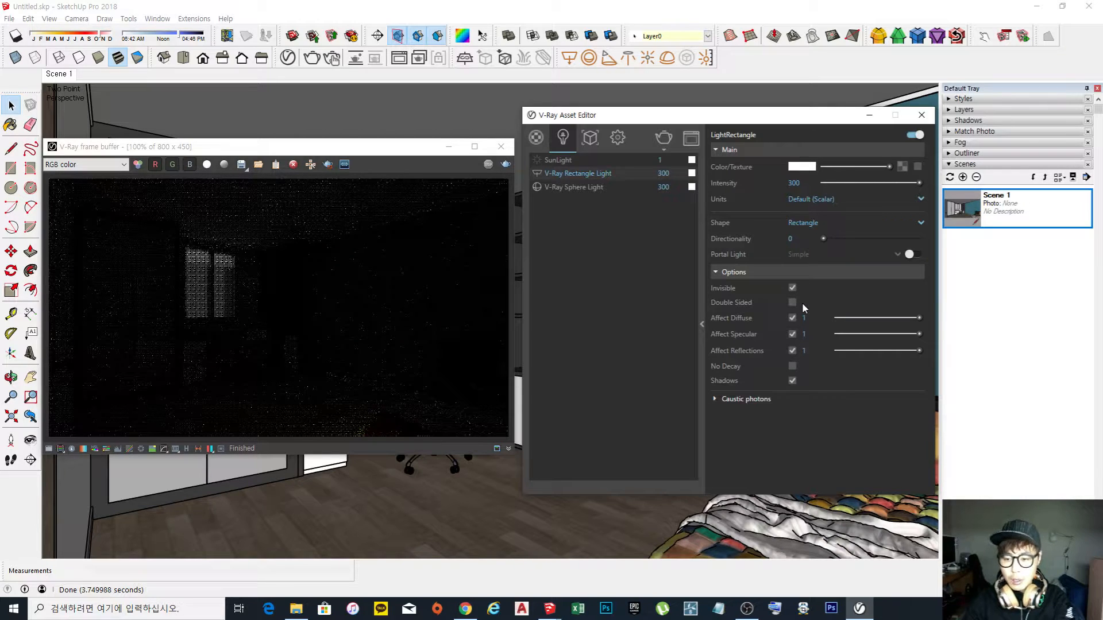
{"action": "mouse_move", "coordinate": [740, 356]}
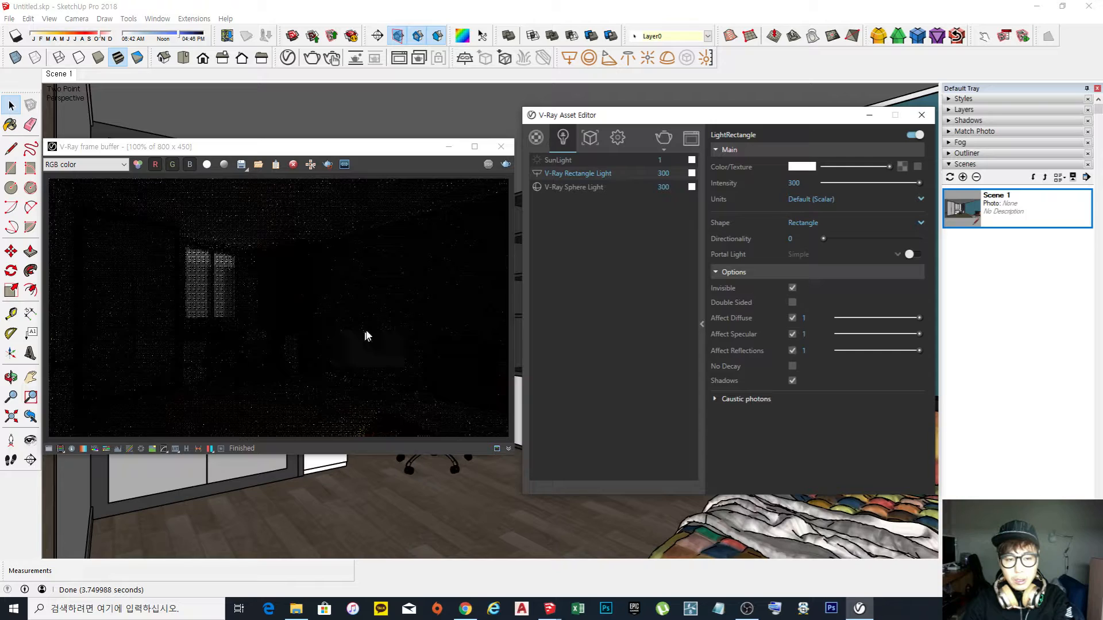
{"action": "left_click", "coordinate": [792, 351]}
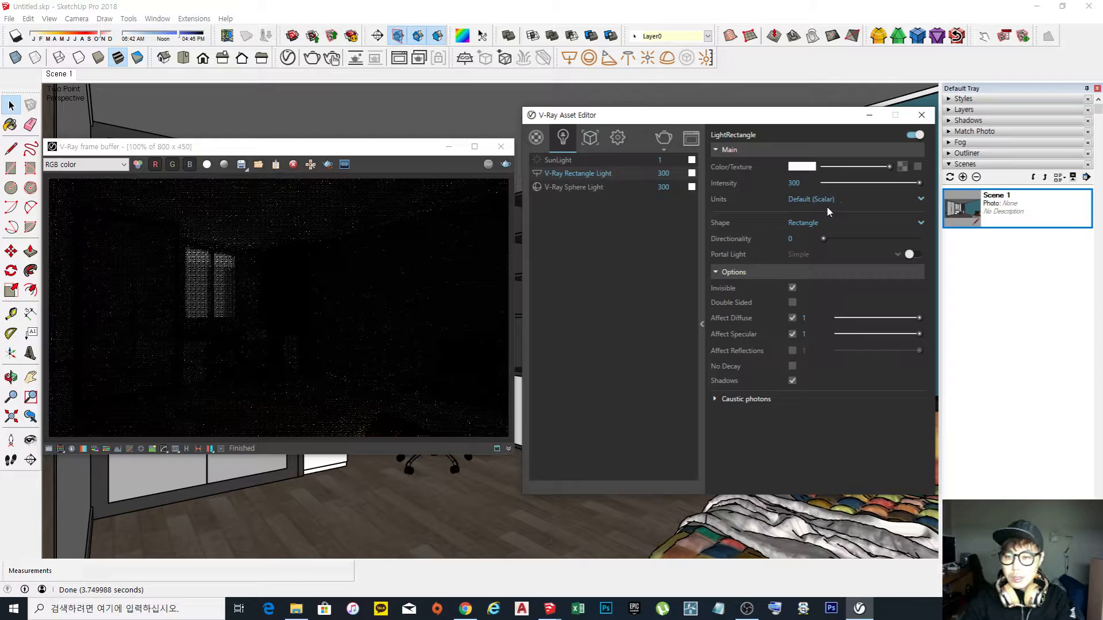
Test-render the room with the adjusted rectangle light, and clear the frame buffer and Asset Editor off the screen.
{"action": "left_click", "coordinate": [663, 138]}
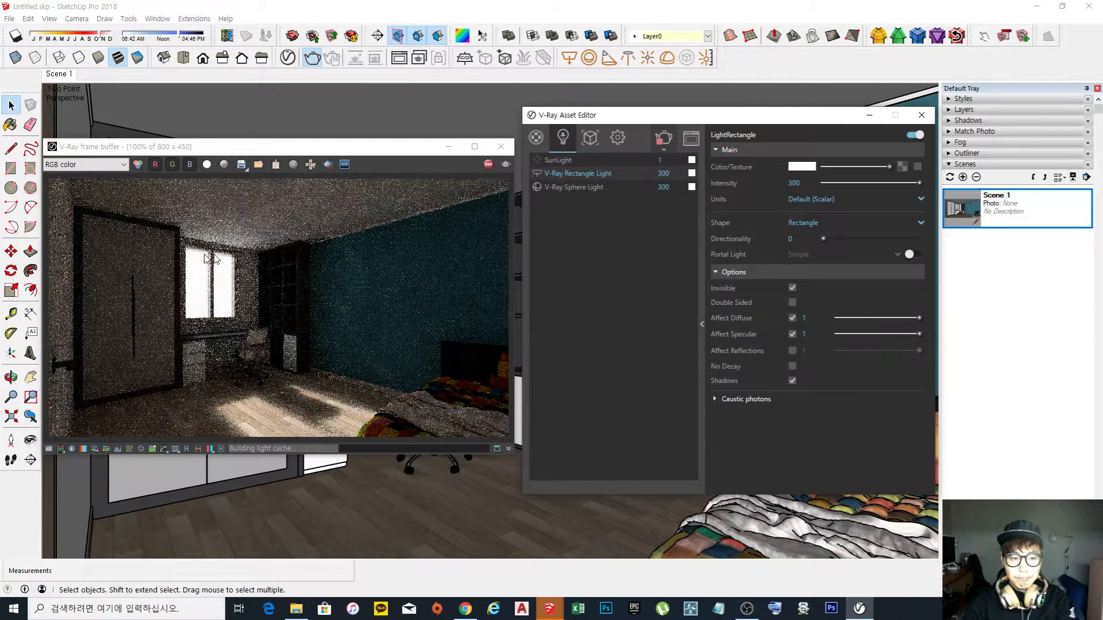
{"action": "left_click", "coordinate": [664, 138]}
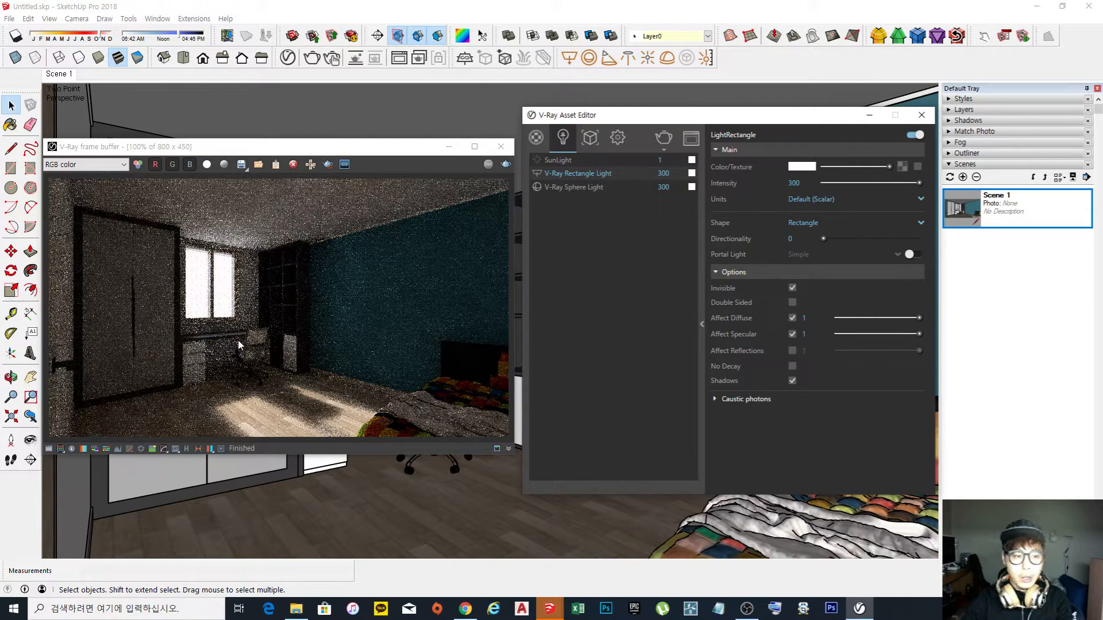
{"action": "left_click_drag", "start_coordinate": [339, 152], "coordinate": [342, 154]}
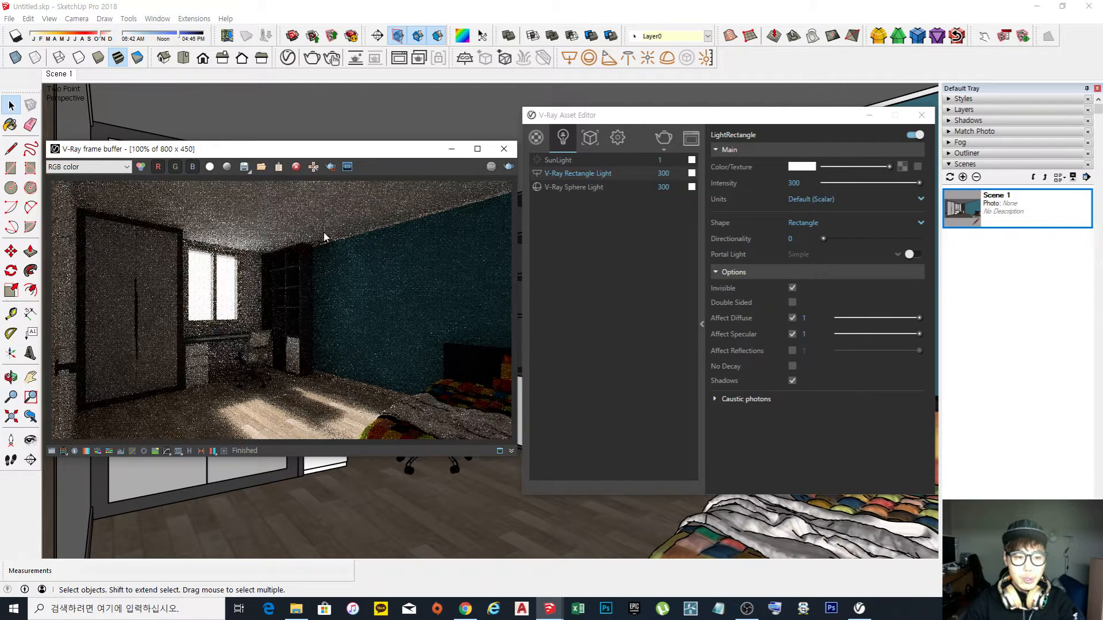
{"action": "left_click", "coordinate": [451, 149]}
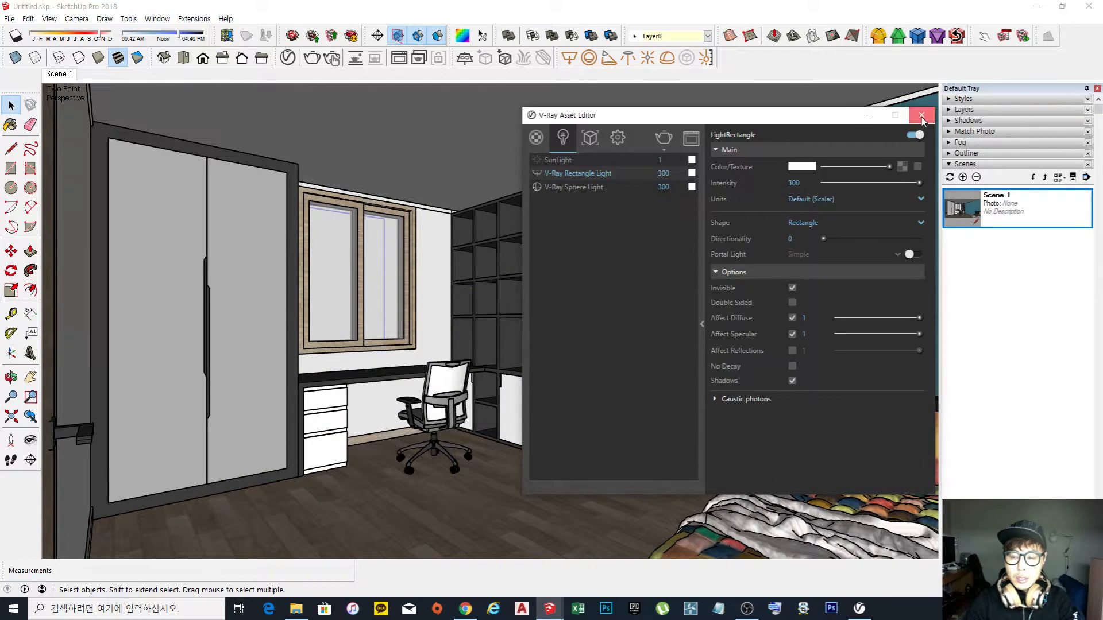
{"action": "left_click", "coordinate": [921, 115]}
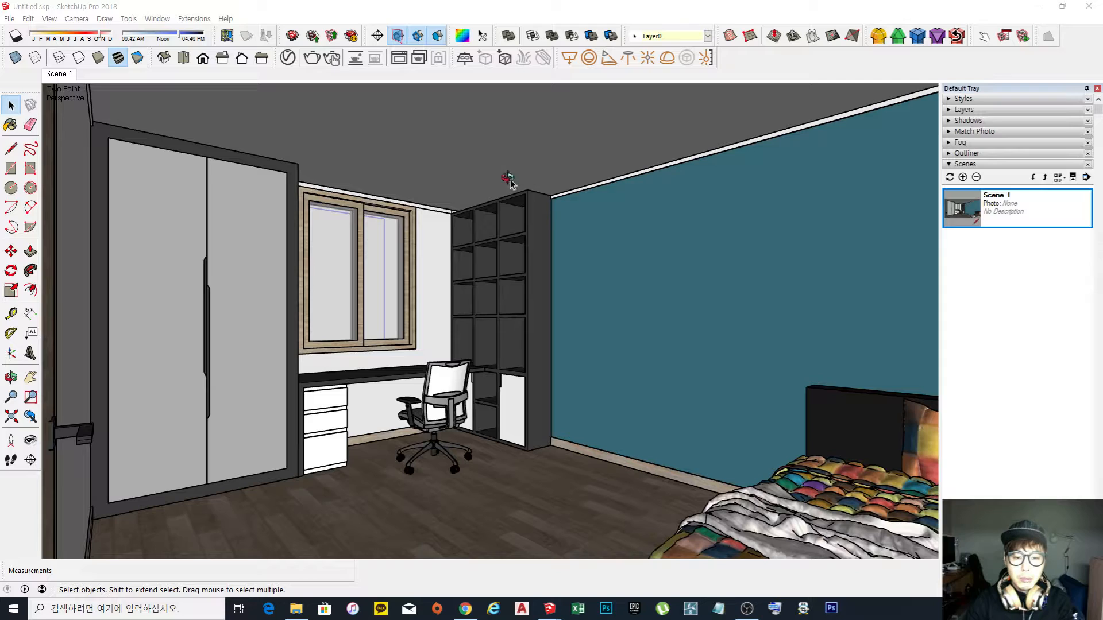
Draw a 600 by 600 mm square on the open ground outside the room.
{"action": "middle_click_drag", "start_coordinate": [510, 184], "coordinate": [416, 302]}
{"action": "scroll", "coordinate": [366, 262], "scroll_direction": "down", "scroll_amount": 6}
{"action": "middle_click_drag", "start_coordinate": [545, 327], "coordinate": [304, 333], "text": "shift"}
{"action": "middle_click_drag", "start_coordinate": [421, 343], "coordinate": [343, 346]}
{"action": "scroll", "coordinate": [509, 307], "scroll_direction": "up", "scroll_amount": 1}
{"action": "scroll", "coordinate": [509, 307], "scroll_direction": "up", "scroll_amount": 1}
{"action": "key", "text": "r"}
{"action": "left_click", "coordinate": [475, 319]}
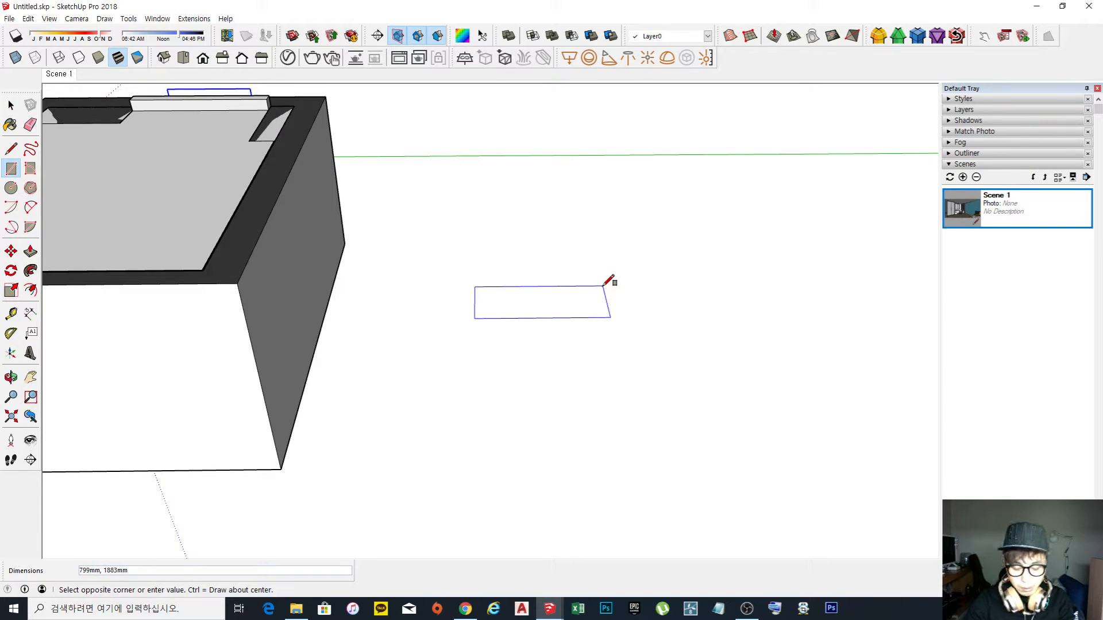
{"action": "type", "text": "6000"}
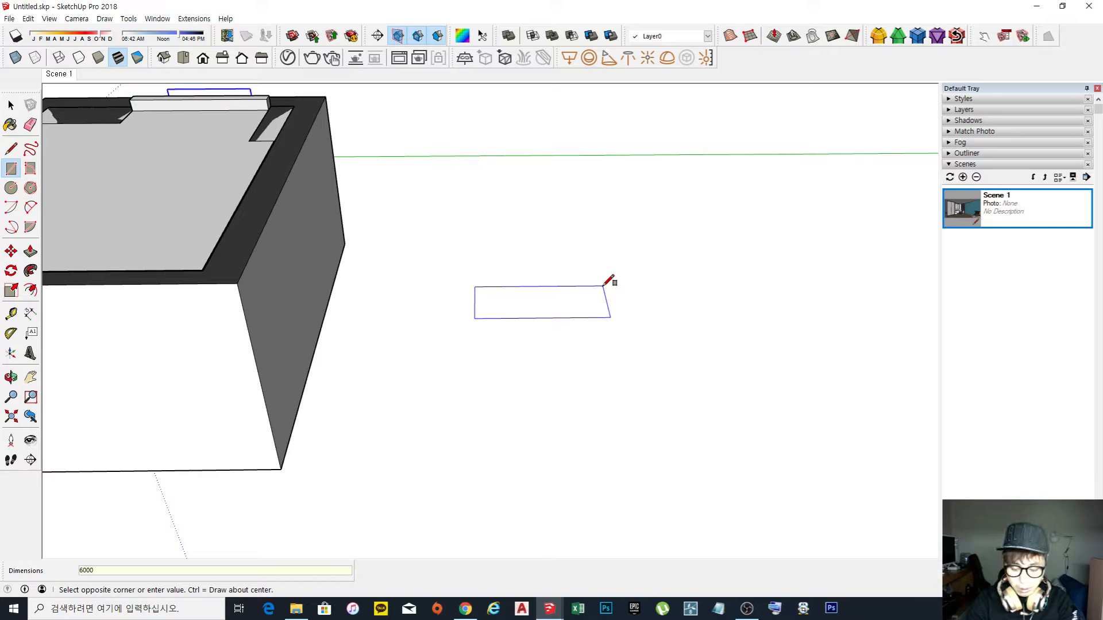
{"action": "type", "text": "600"}
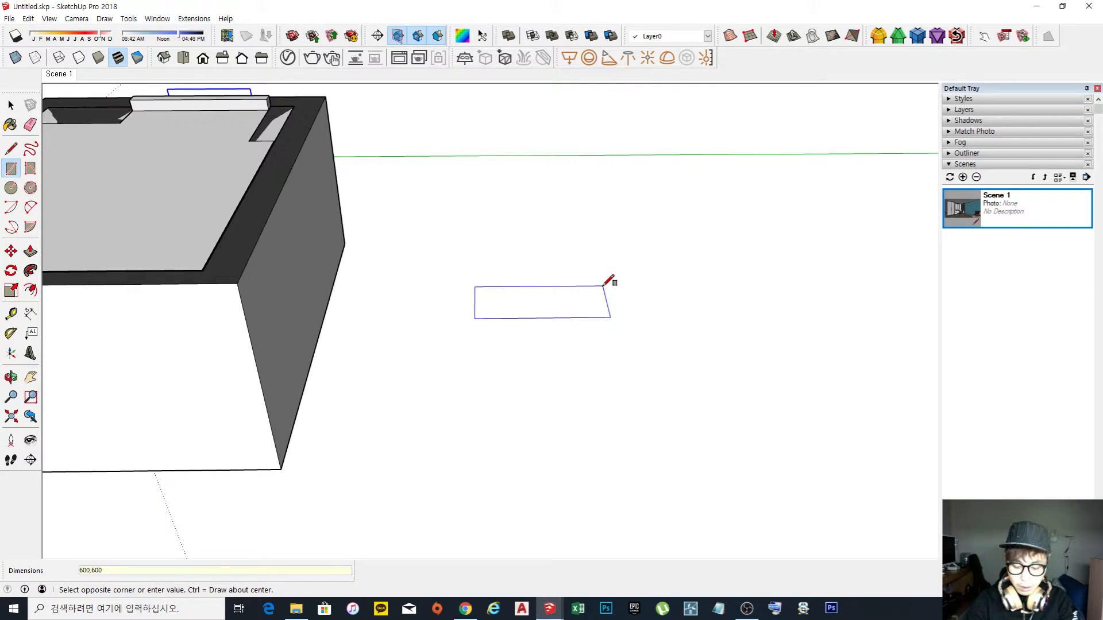
{"action": "key", "text": "Return"}
Extrude the 600 mm square upward into a thin slab for a ceiling light fixture.
{"action": "middle_click_drag", "start_coordinate": [546, 349], "coordinate": [505, 308]}
{"action": "key", "text": "p"}
{"action": "left_click_drag", "start_coordinate": [498, 298], "coordinate": [499, 275]}
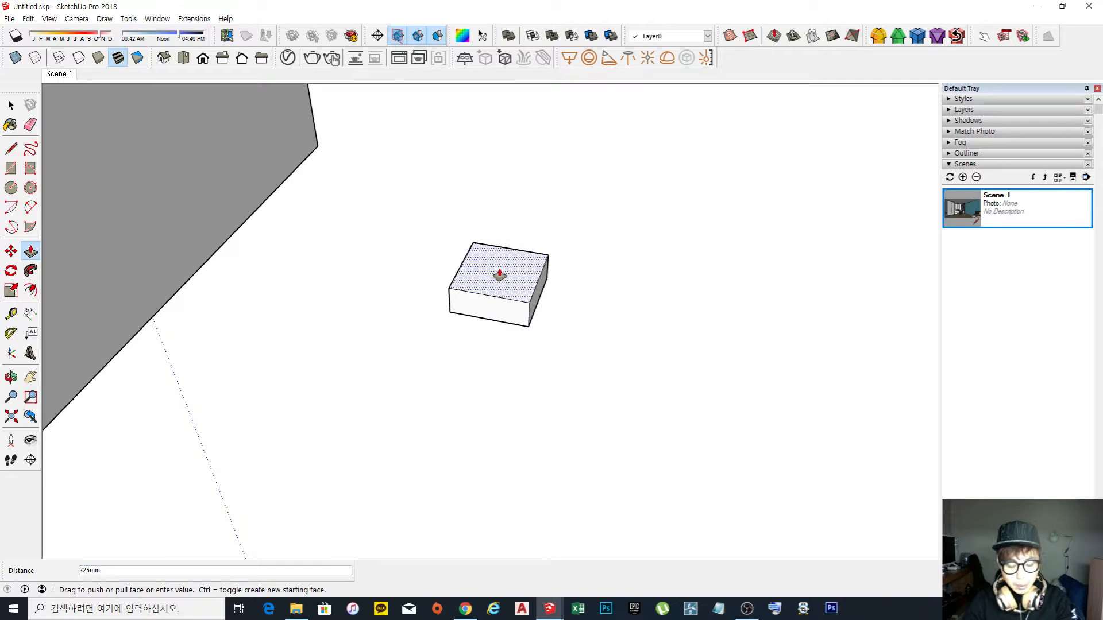
{"action": "key", "text": "ctrl+z"}
Select the entire slab from below and make it a group.
{"action": "key", "text": "o"}
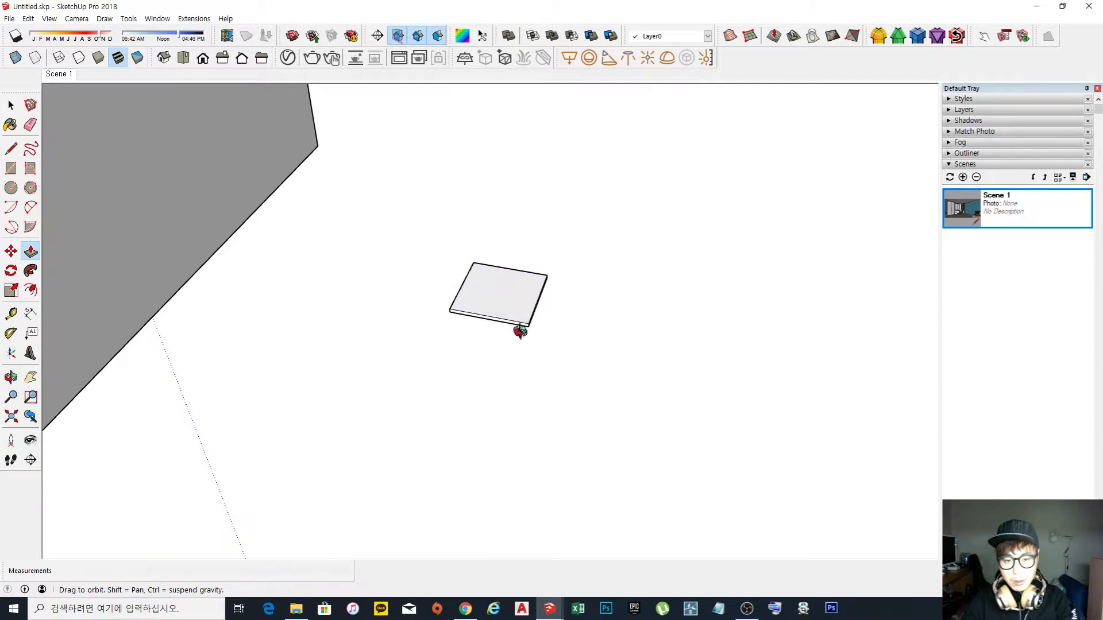
{"action": "left_click_drag", "start_coordinate": [519, 329], "coordinate": [503, 122]}
{"action": "key", "text": "space"}
{"action": "scroll", "coordinate": [508, 268], "scroll_direction": "up", "scroll_amount": 3}
{"action": "left_click_drag", "start_coordinate": [501, 282], "coordinate": [492, 177]}
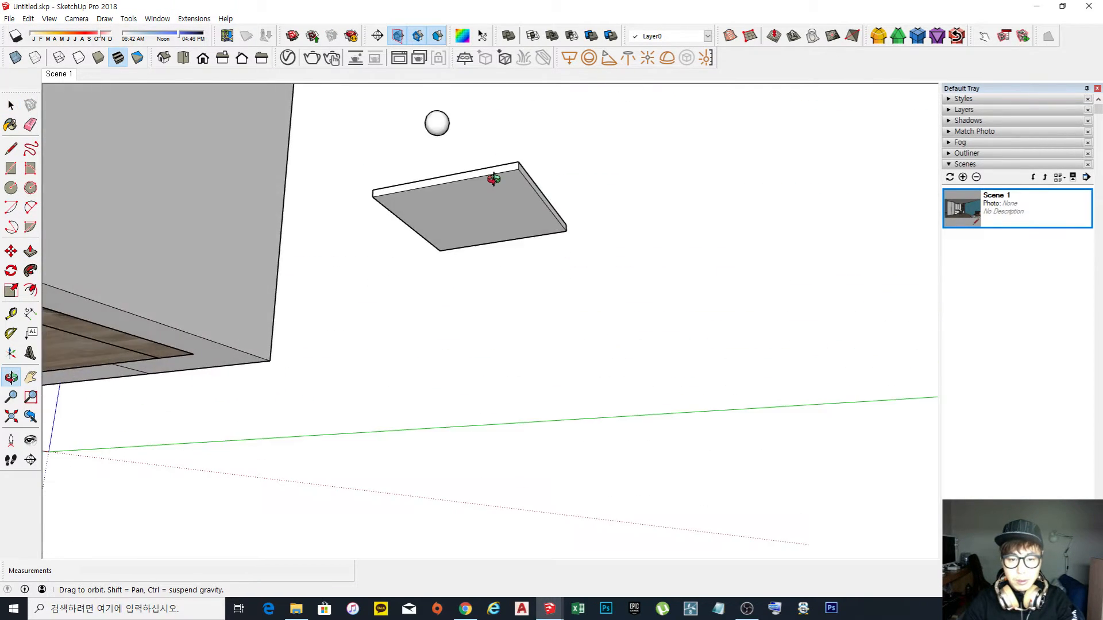
{"action": "key", "text": "space"}
{"action": "left_click", "coordinate": [492, 218]}
{"action": "right_click", "coordinate": [492, 215]}
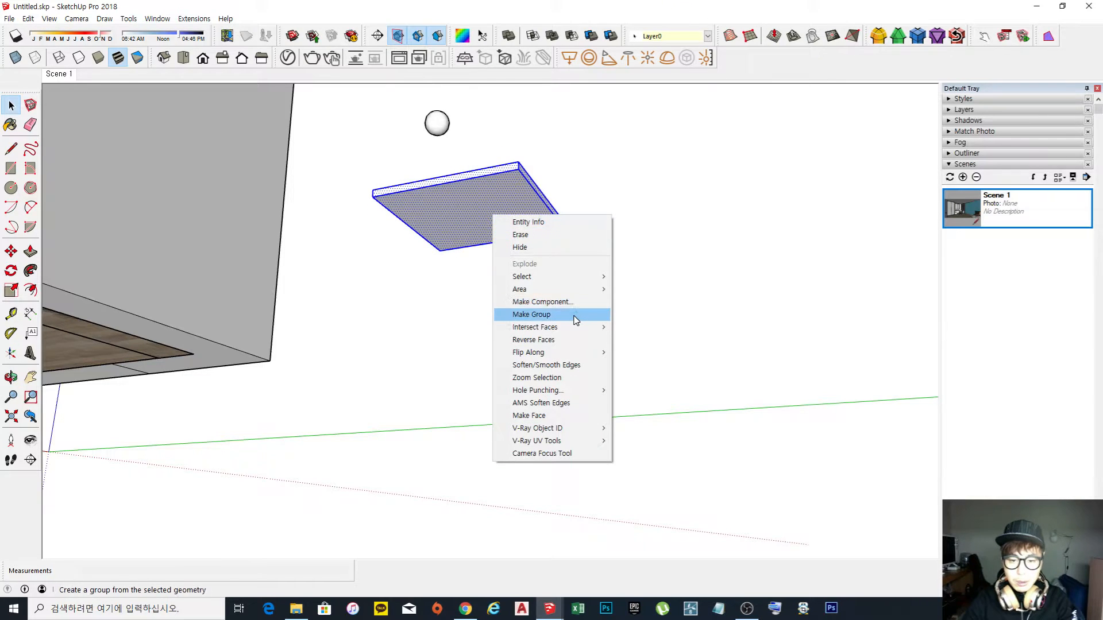
{"action": "left_click", "coordinate": [532, 314]}
Try to offset the slab's underside edges from inside its group.
{"action": "middle_click_drag", "start_coordinate": [505, 270], "coordinate": [477, 172], "text": "shift"}
{"action": "scroll", "coordinate": [508, 285], "scroll_direction": "up", "scroll_amount": 3}
{"action": "triple_click", "coordinate": [502, 271]}
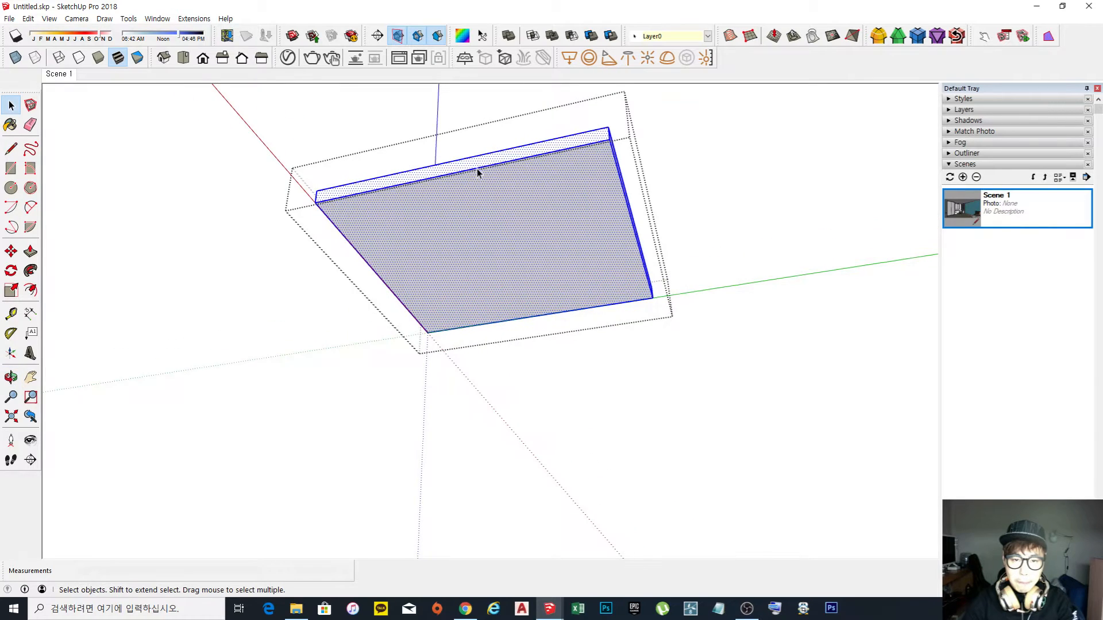
{"action": "key", "text": "f"}
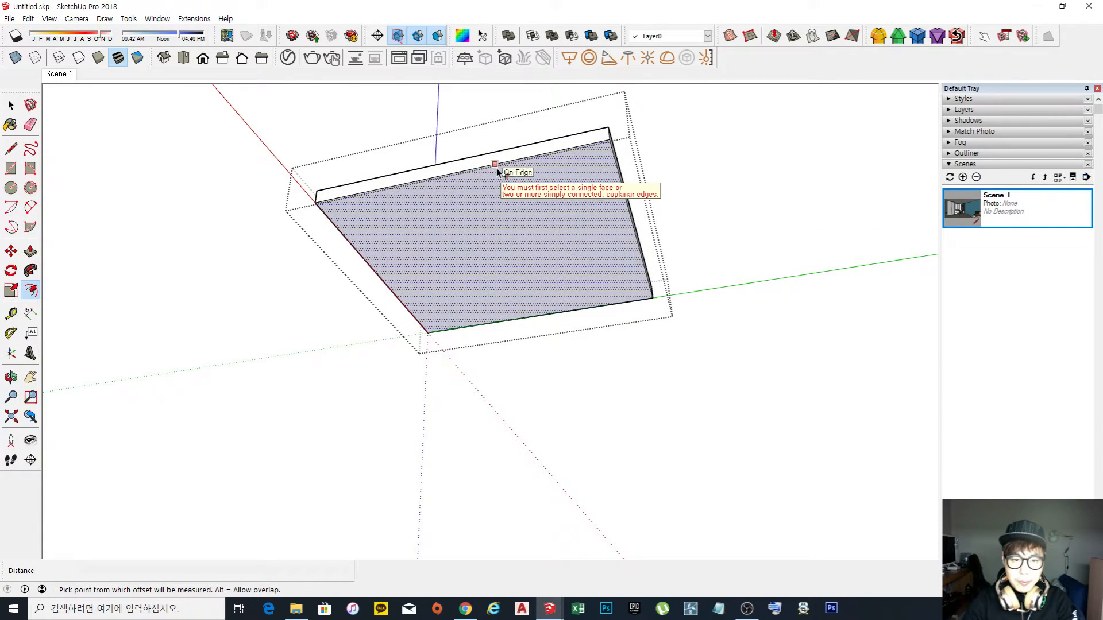
{"action": "key", "text": "space"}
{"action": "key", "text": "Escape"}
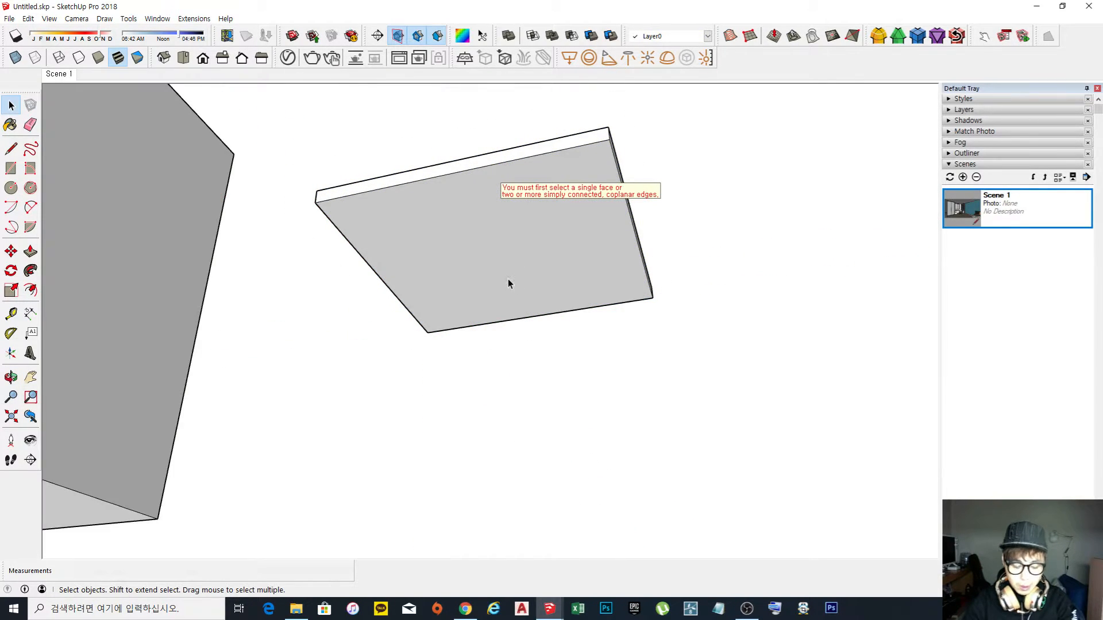
Draw a rectangle over the slab's whole underside and offset its face inward by 30 mm.
{"action": "key", "text": "r"}
{"action": "left_click", "coordinate": [314, 203]}
{"action": "key", "text": "Escape"}
{"action": "key", "text": "space"}
{"action": "left_click", "coordinate": [469, 232]}
{"action": "key", "text": "f"}
{"action": "left_click", "coordinate": [432, 177]}
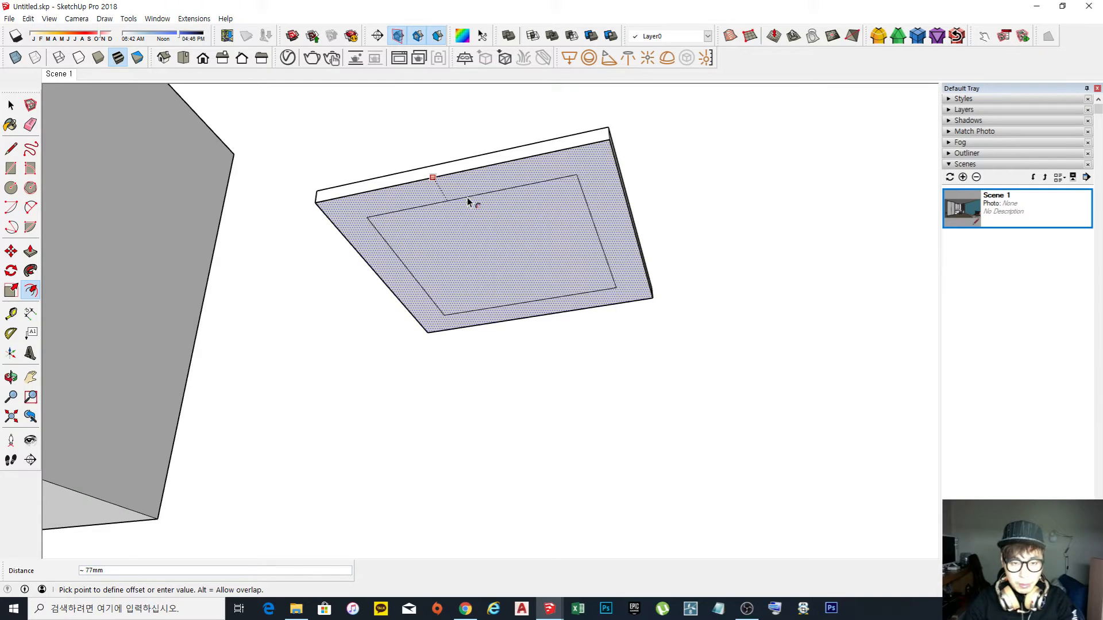
{"action": "type", "text": "30"}
{"action": "key", "text": "Return"}
{"action": "key", "text": "space"}
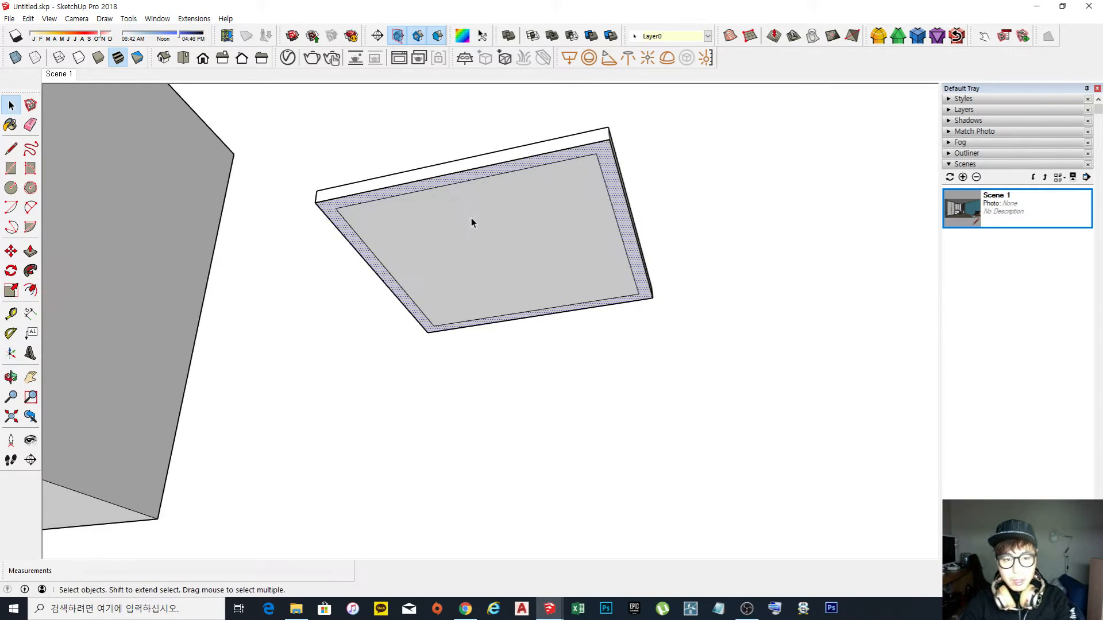
Remove the border face and outer edges around the offset square on the slab's underside, keeping only the inset face.
{"action": "left_click", "coordinate": [450, 178]}
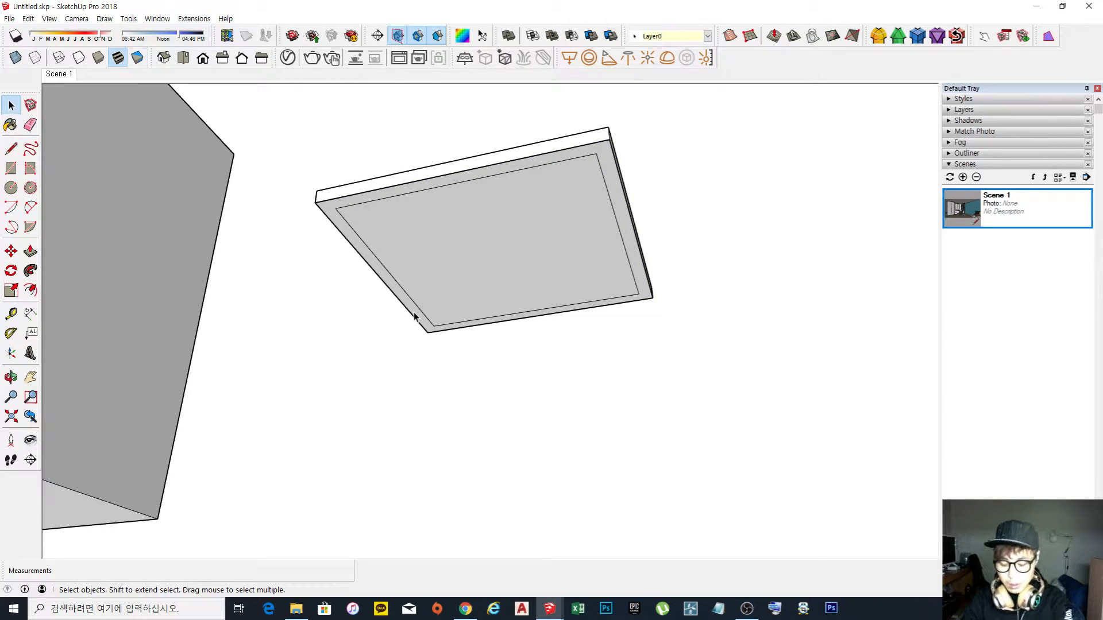
{"action": "key", "text": "Escape"}
{"action": "left_click", "coordinate": [484, 225]}
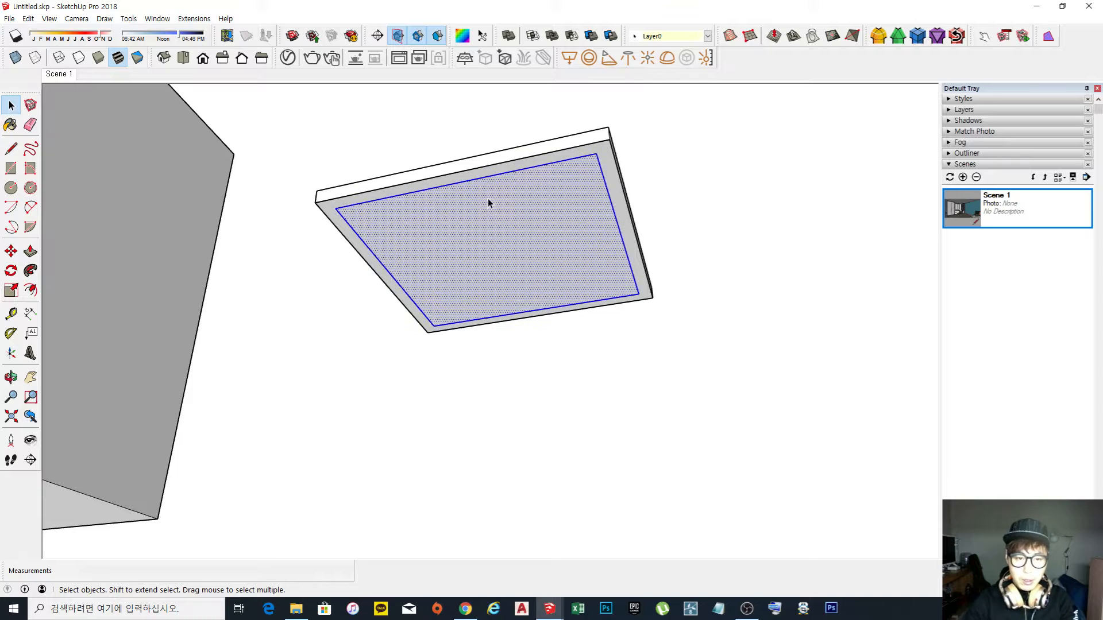
{"action": "left_click", "coordinate": [578, 309]}
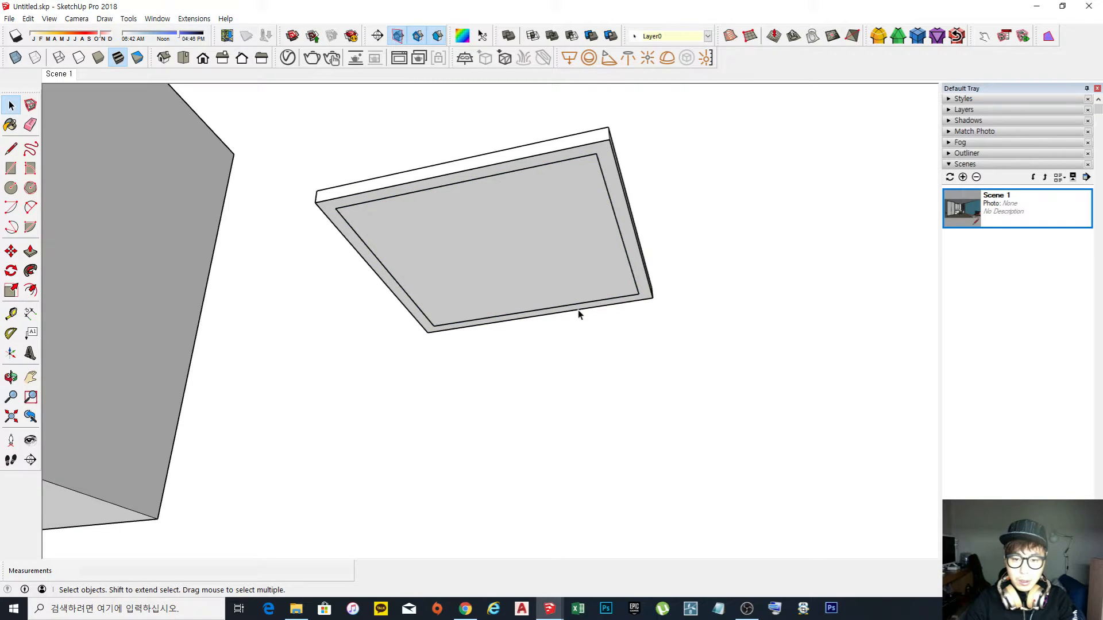
{"action": "left_click", "coordinate": [643, 275]}
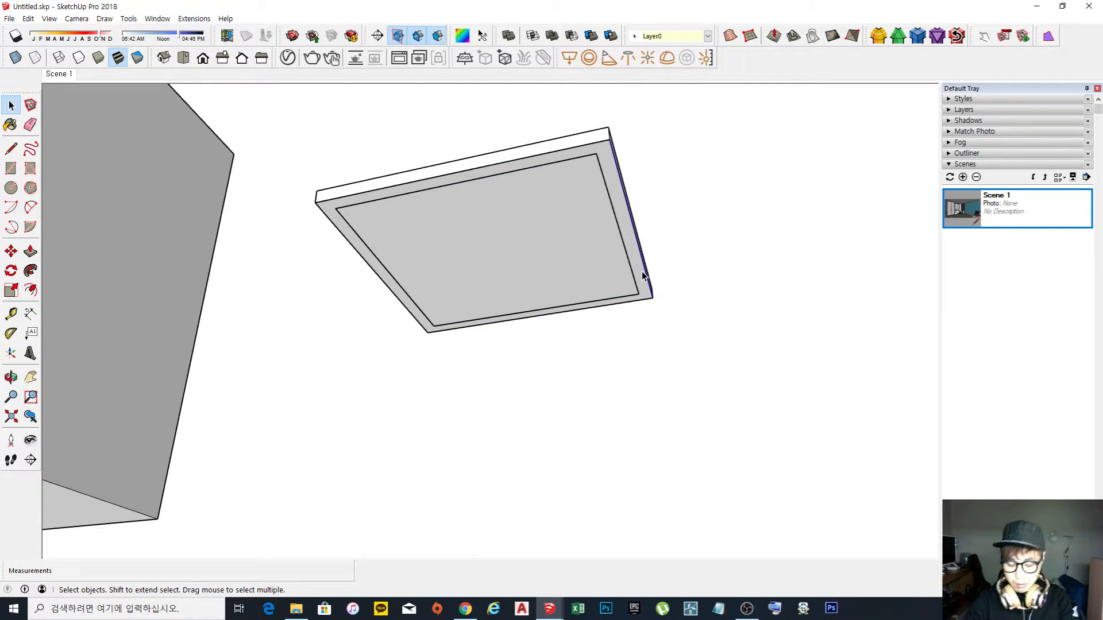
Push/Pull the inset square on the slab's underside downward to form the light's diffuser block.
{"action": "left_click", "coordinate": [510, 251]}
{"action": "key", "text": "p"}
{"action": "key", "text": "Escape"}
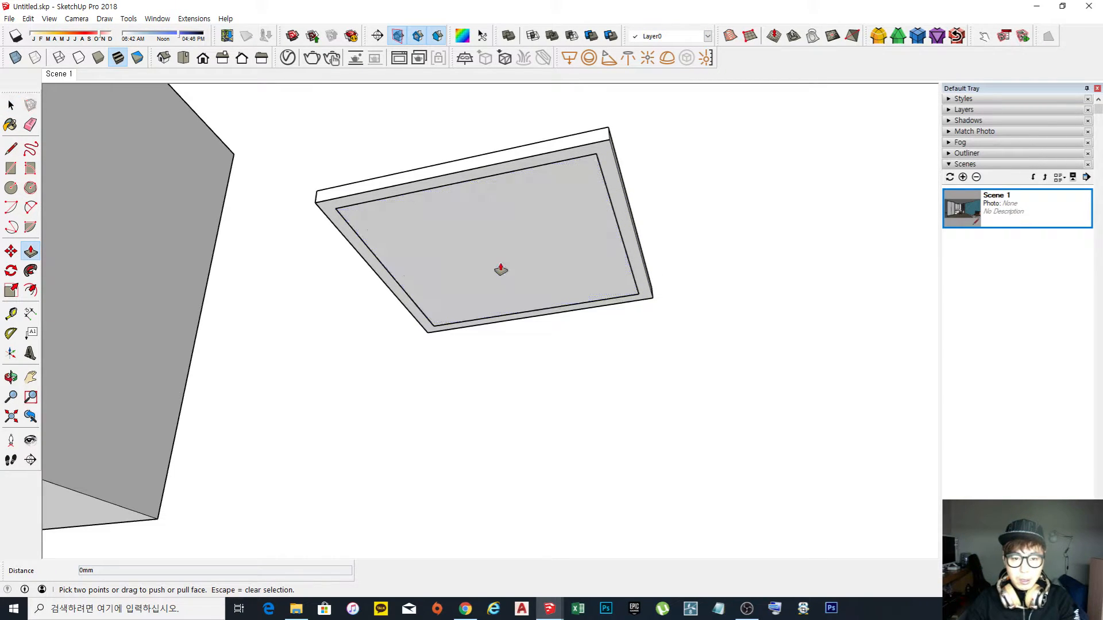
{"action": "left_click", "coordinate": [491, 264]}
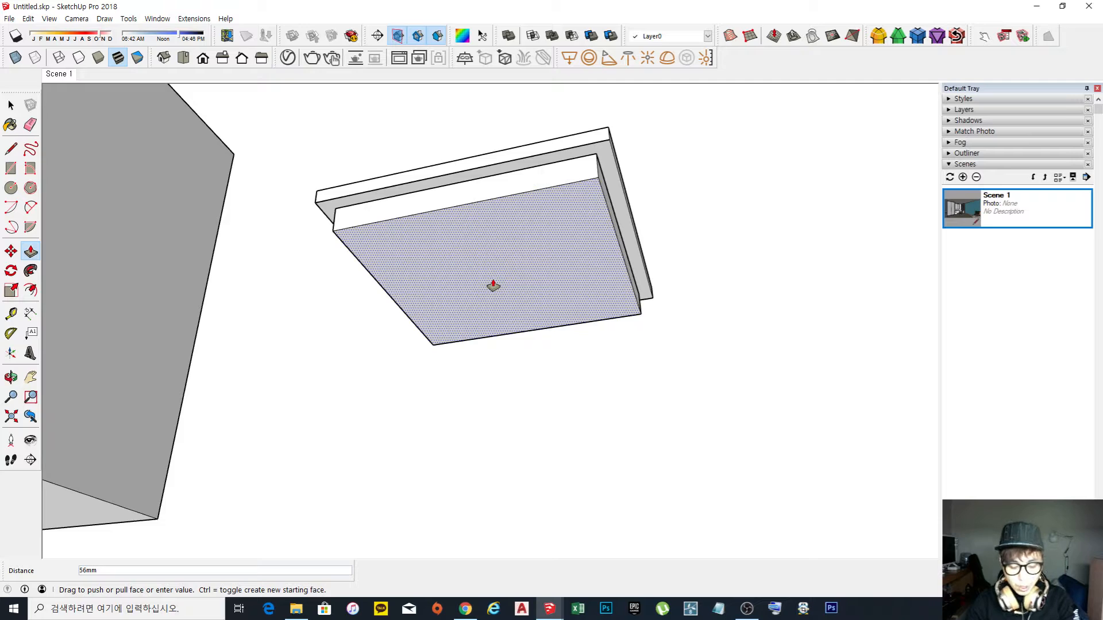
{"action": "key", "text": "Return"}
{"action": "key", "text": "space"}
Select the whole extruded diffuser block beneath the slab and make it a group.
{"action": "middle_click_drag", "start_coordinate": [516, 267], "coordinate": [506, 321]}
{"action": "double_click", "coordinate": [454, 231]}
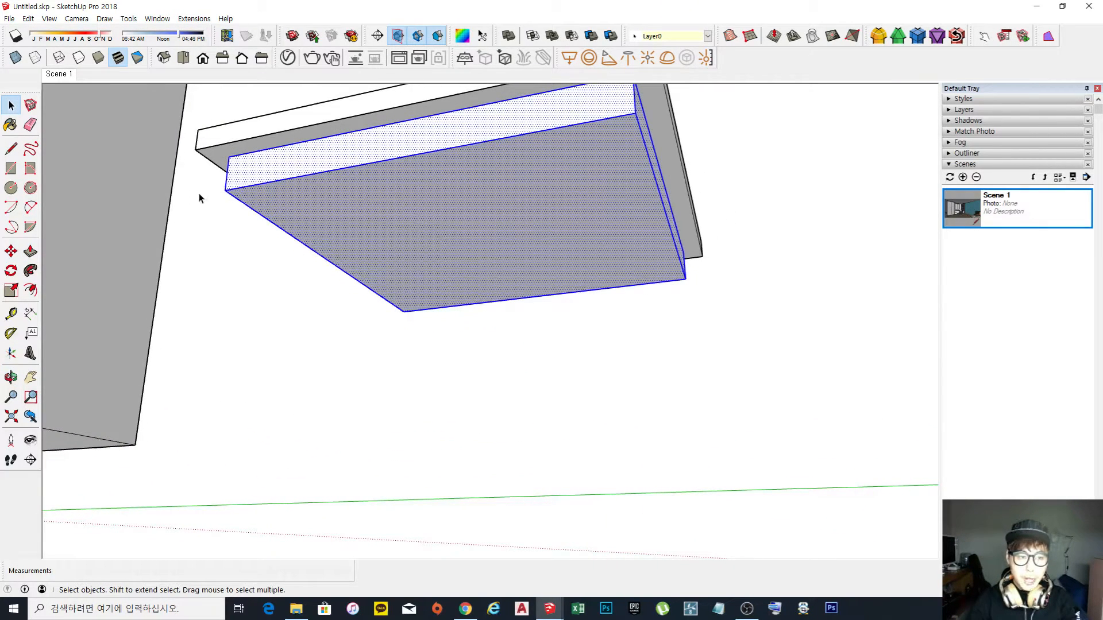
{"action": "middle_click_drag", "start_coordinate": [445, 225], "coordinate": [458, 303]}
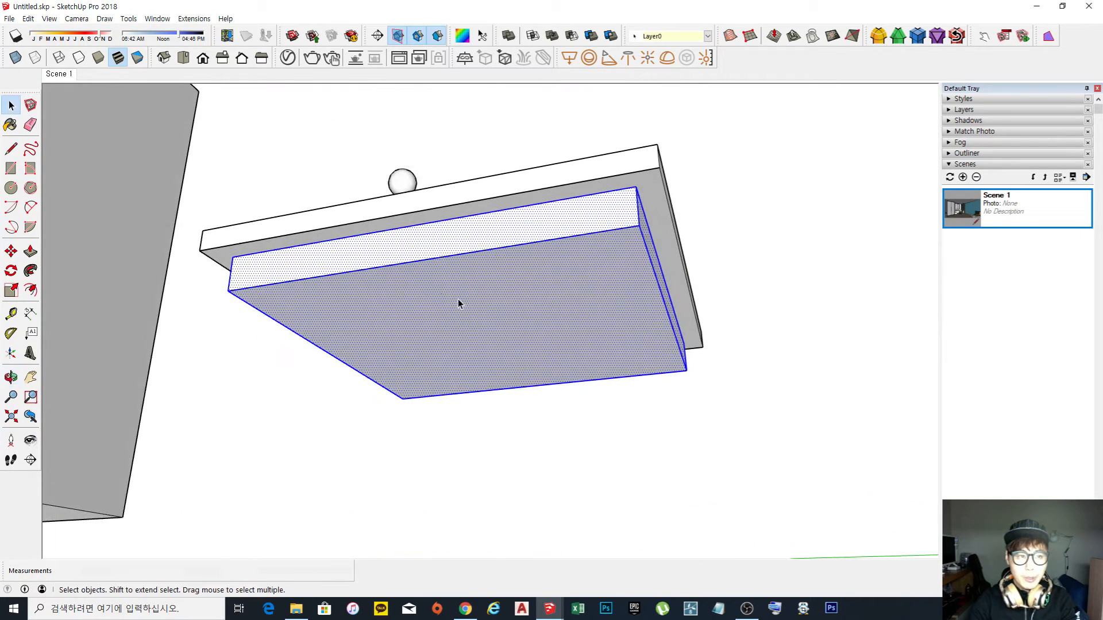
{"action": "right_click", "coordinate": [460, 294]}
{"action": "left_click", "coordinate": [537, 386]}
{"action": "left_click", "coordinate": [590, 387]}
{"action": "middle_click_drag", "start_coordinate": [590, 387], "coordinate": [476, 266]}
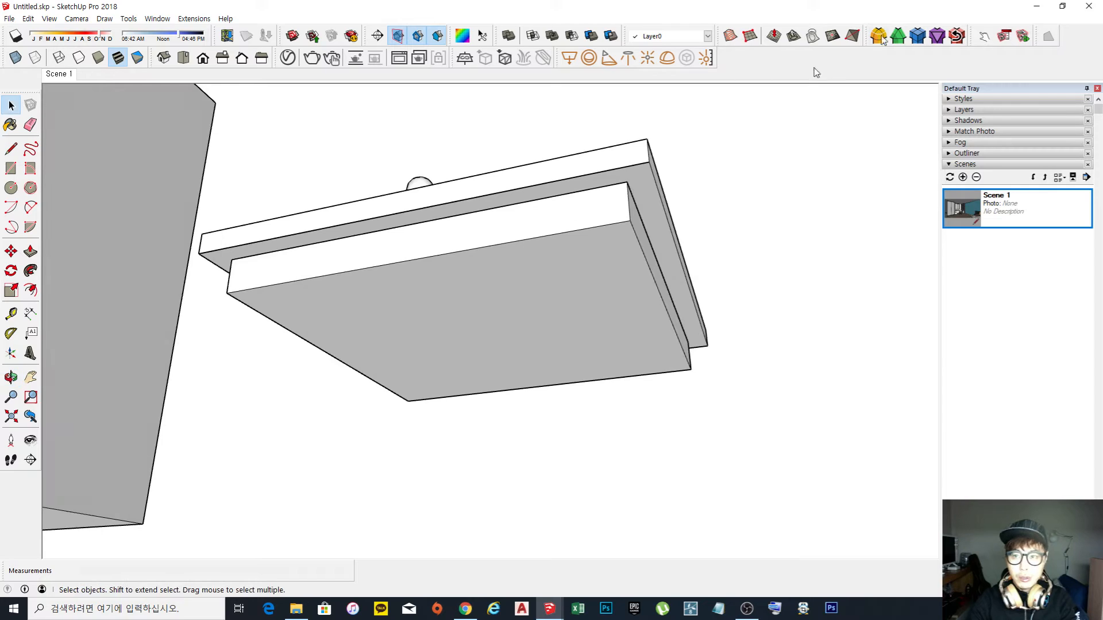
Relocate the FredoCorner toolbar to the lower toolbar row beside the V-Ray light tools.
{"action": "left_click_drag", "start_coordinate": [866, 36], "coordinate": [740, 66]}
{"action": "middle_click_drag", "start_coordinate": [632, 235], "coordinate": [637, 245]}
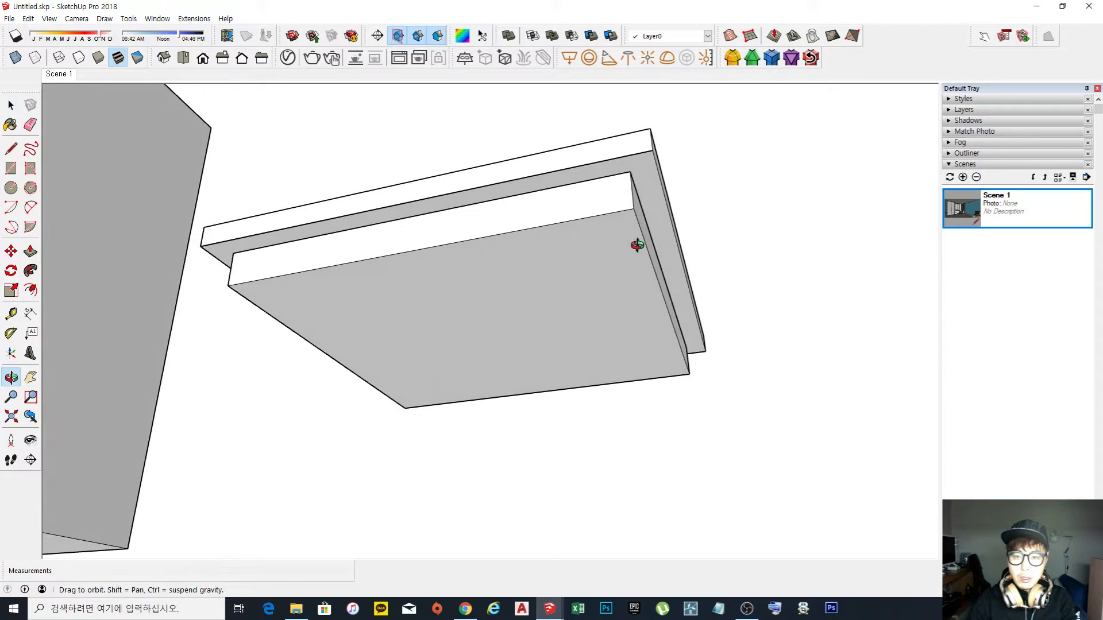
{"action": "middle_click_drag", "start_coordinate": [527, 233], "coordinate": [532, 230]}
{"action": "middle_click_drag", "start_coordinate": [770, 184], "coordinate": [741, 201]}
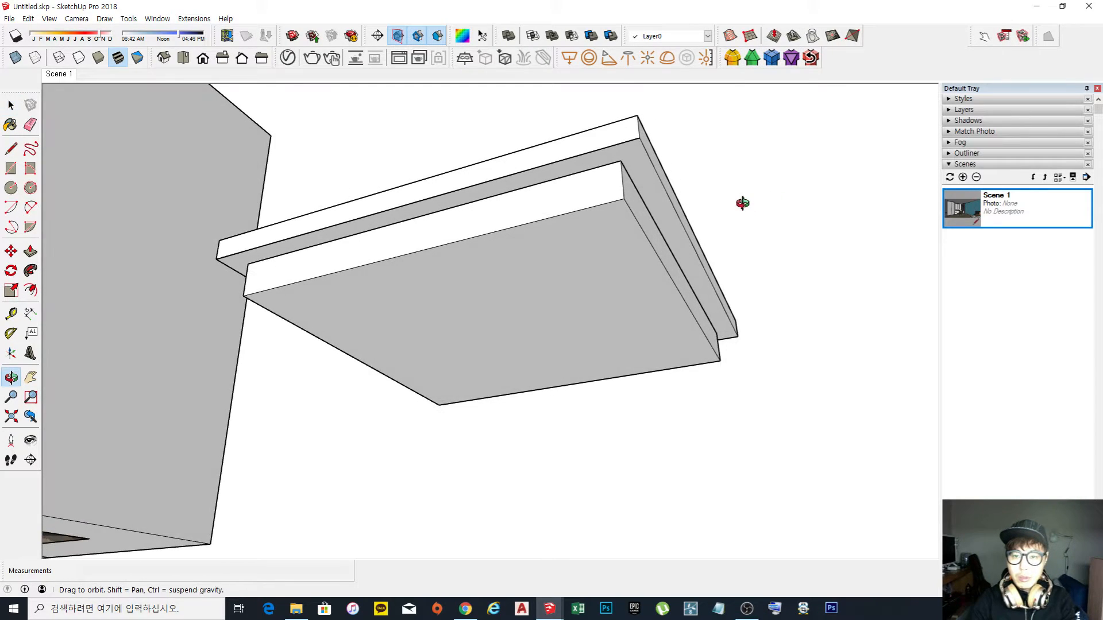
{"action": "middle_click_drag", "start_coordinate": [662, 211], "coordinate": [646, 214]}
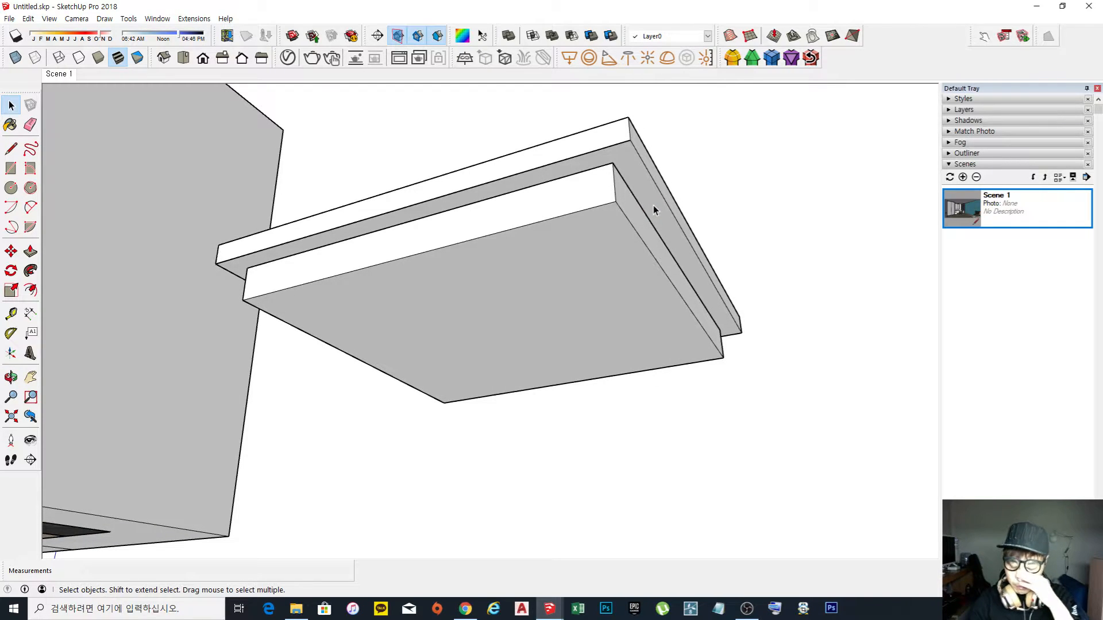
{"action": "middle_click_drag", "start_coordinate": [666, 199], "coordinate": [593, 197]}
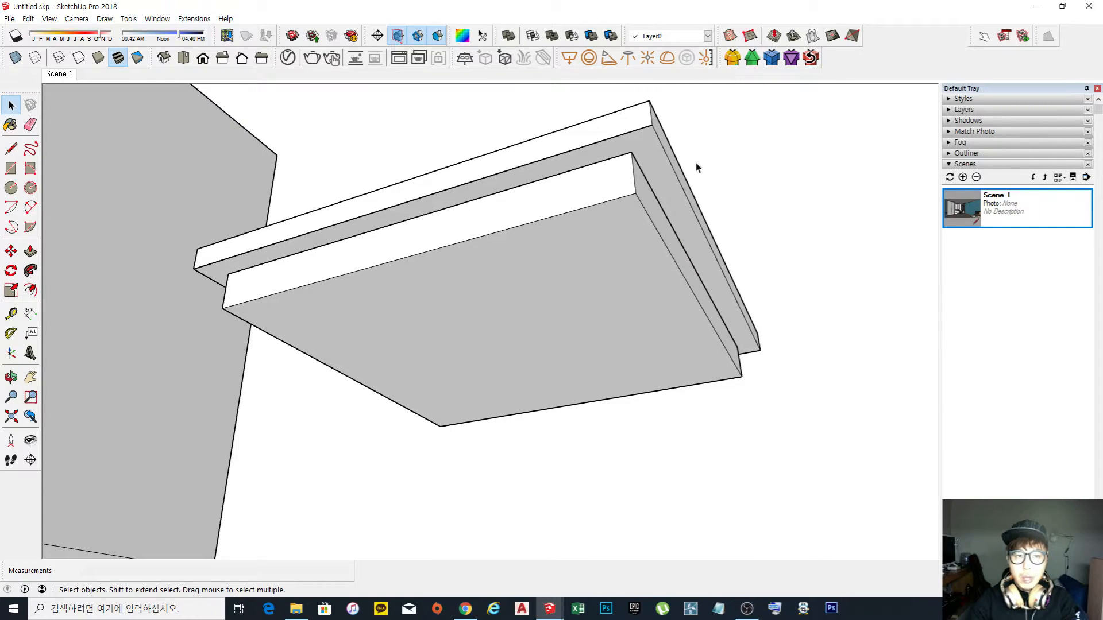
{"action": "middle_click_drag", "start_coordinate": [695, 163], "coordinate": [638, 248]}
{"action": "scroll", "coordinate": [704, 192], "scroll_direction": "down", "scroll_amount": 2}
{"action": "scroll", "coordinate": [638, 249], "scroll_direction": "up", "scroll_amount": 2}
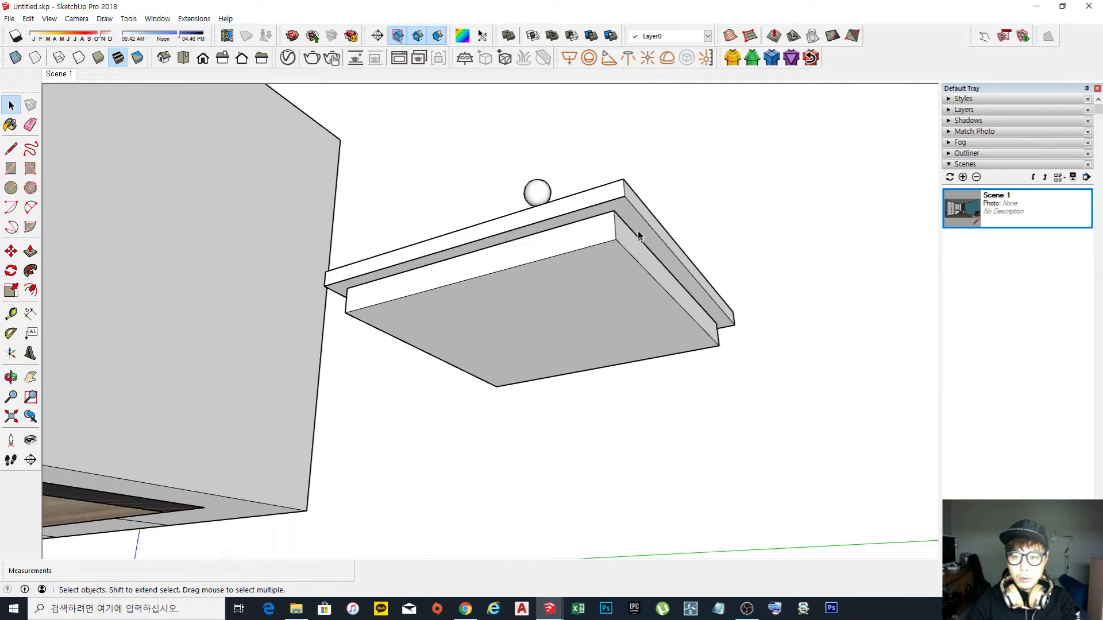
Start FredoCorner Round and select all four bottom edges and four vertical corner edges of the diffuser block.
{"action": "scroll", "coordinate": [729, 229], "scroll_direction": "up", "scroll_amount": 2}
{"action": "middle_click_drag", "start_coordinate": [729, 229], "coordinate": [666, 226]}
{"action": "middle_click_drag", "start_coordinate": [552, 228], "coordinate": [607, 219]}
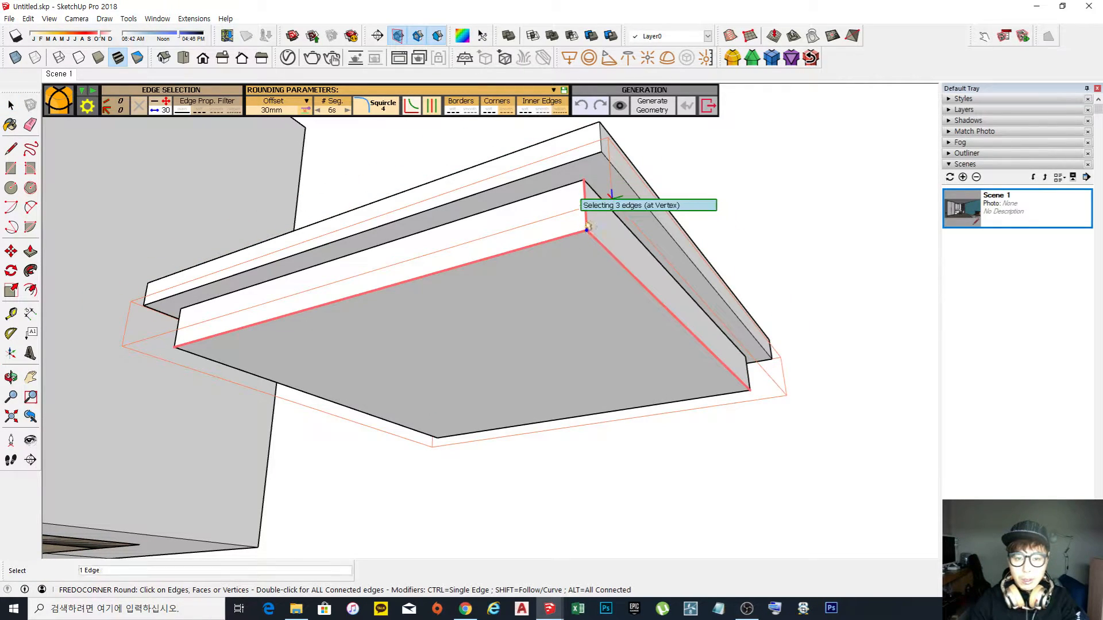
{"action": "left_click", "coordinate": [571, 242]}
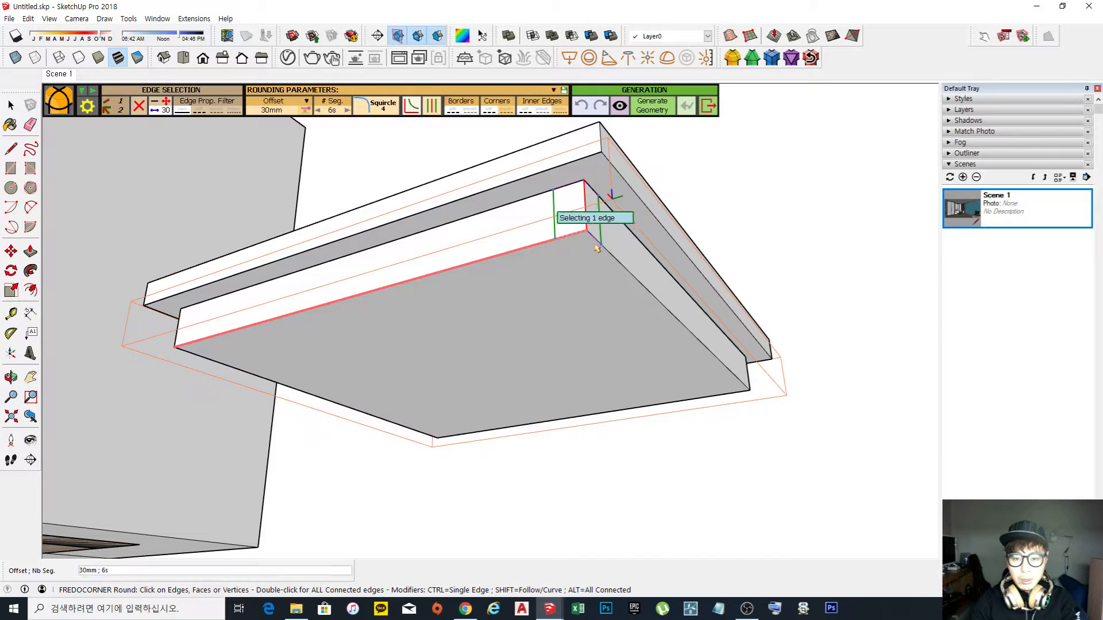
{"action": "middle_click_drag", "start_coordinate": [564, 242], "coordinate": [299, 246]}
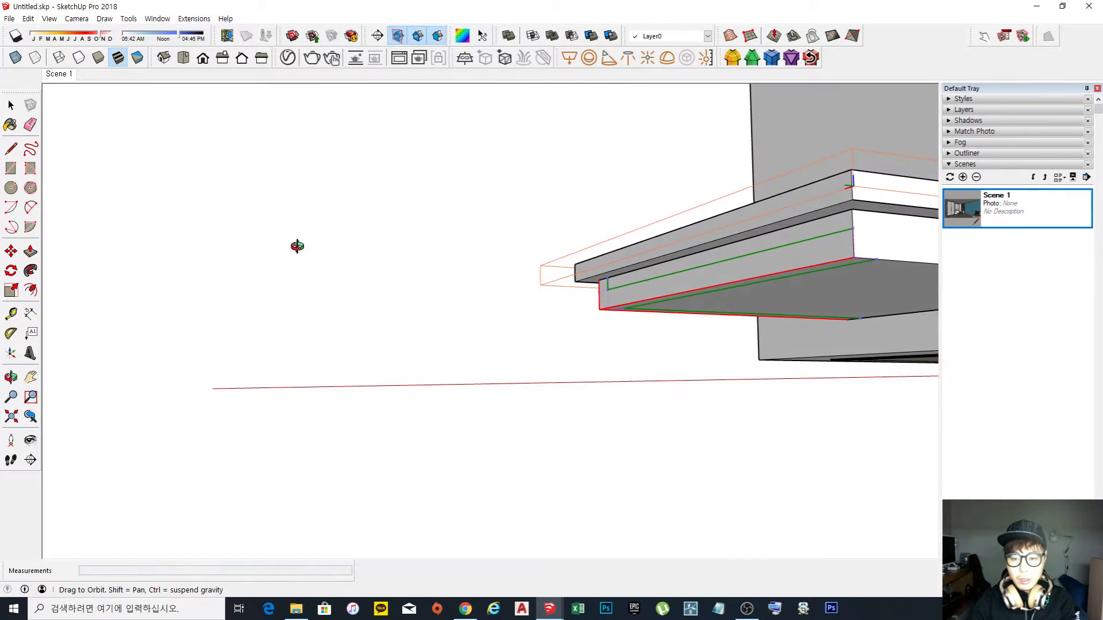
{"action": "left_click", "coordinate": [854, 247]}
{"action": "middle_click_drag", "start_coordinate": [854, 247], "coordinate": [517, 214]}
{"action": "middle_click_drag", "start_coordinate": [815, 329], "coordinate": [586, 270]}
{"action": "left_click", "coordinate": [769, 206]}
{"action": "middle_click_drag", "start_coordinate": [769, 207], "coordinate": [574, 247]}
{"action": "middle_click_drag", "start_coordinate": [722, 328], "coordinate": [561, 219]}
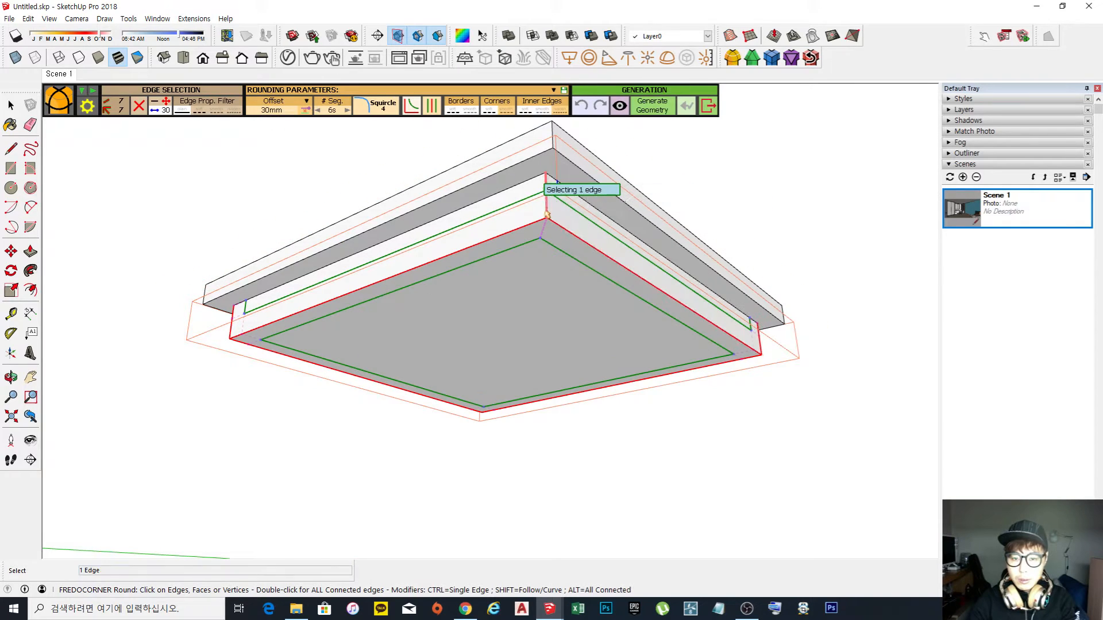
{"action": "middle_click_drag", "start_coordinate": [901, 364], "coordinate": [778, 374]}
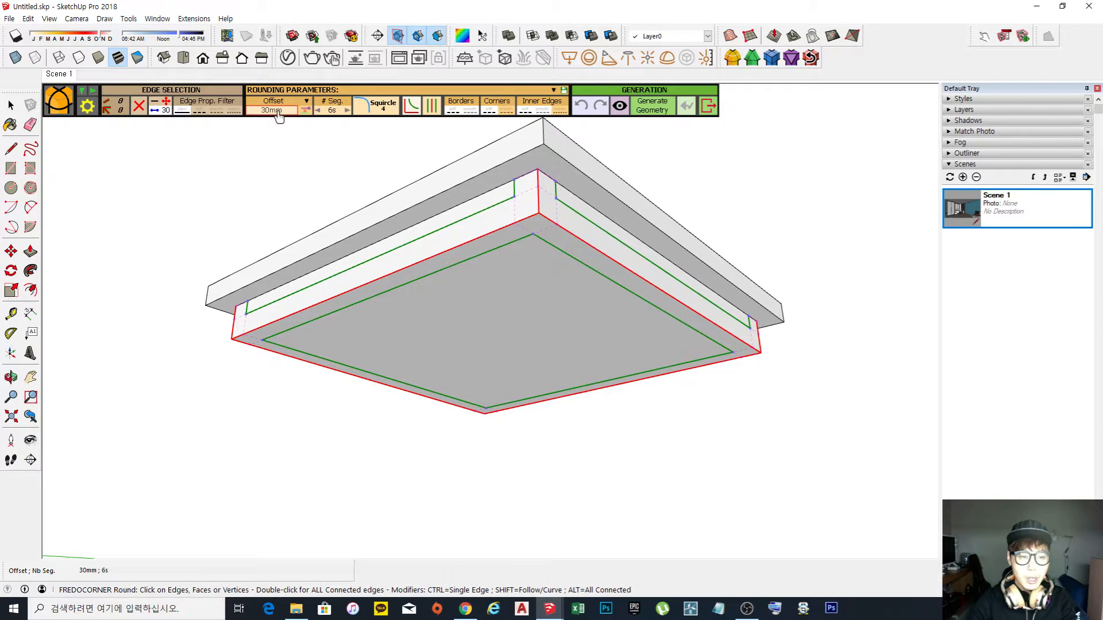
Try a rounding offset of 200 mm for the diffuser edges, and return it to 30 mm.
{"action": "left_click", "coordinate": [284, 112]}
{"action": "type", "text": "200"}
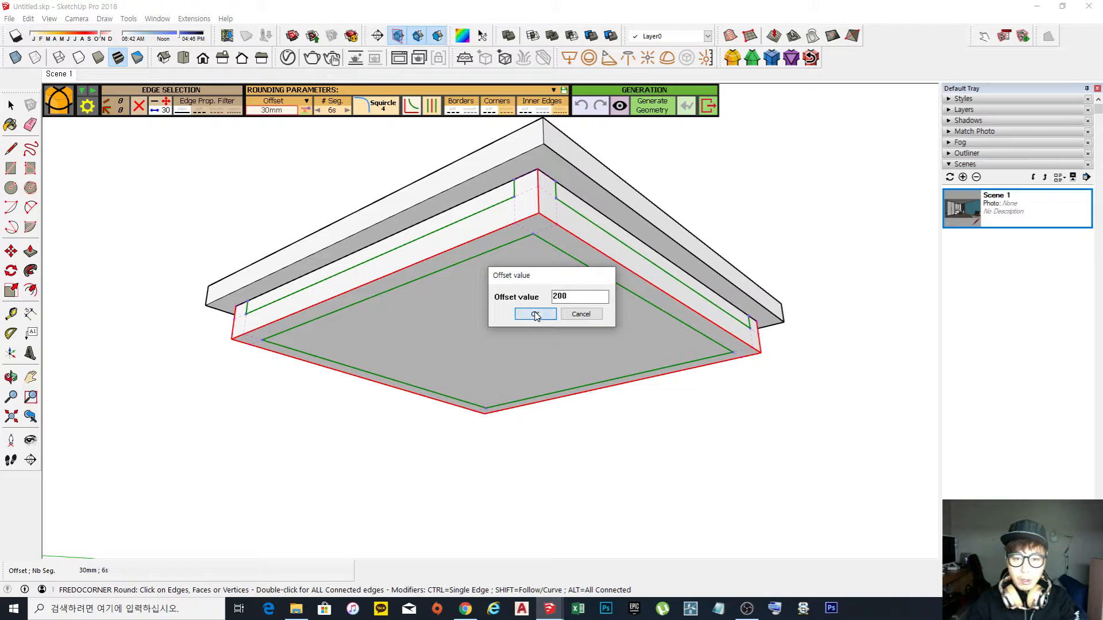
{"action": "left_click", "coordinate": [535, 315]}
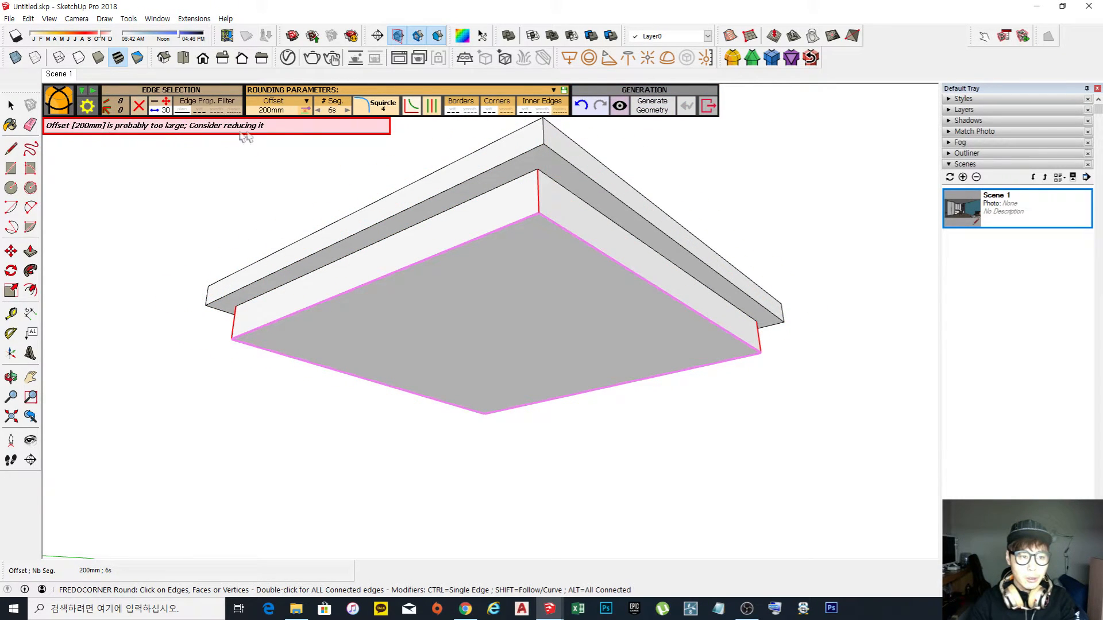
{"action": "left_click", "coordinate": [290, 111]}
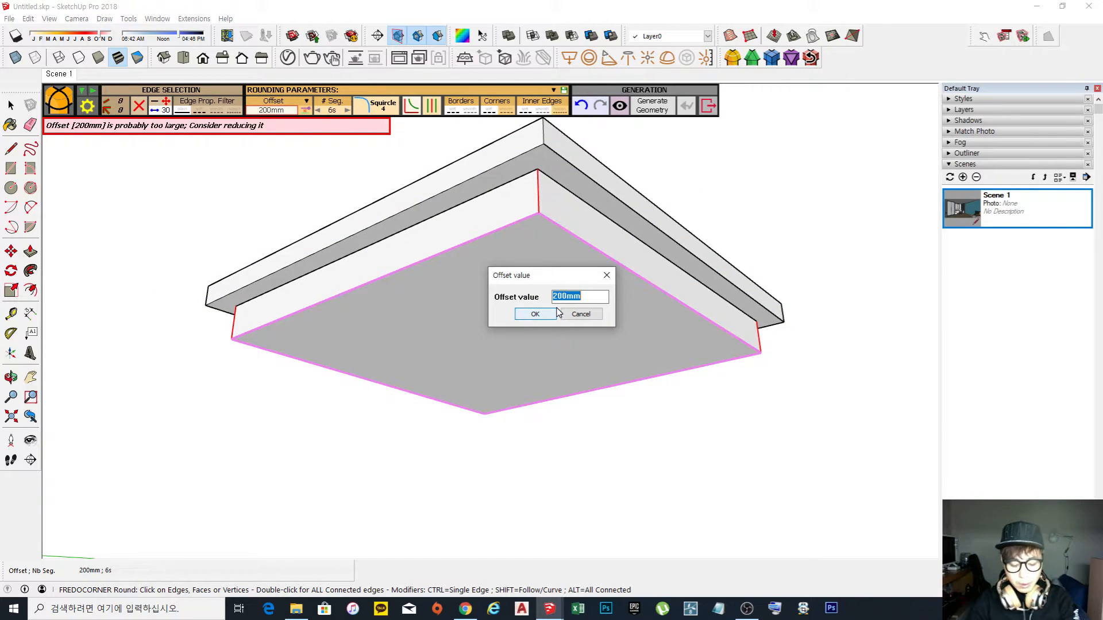
{"action": "type", "text": "30"}
{"action": "left_click", "coordinate": [550, 314]}
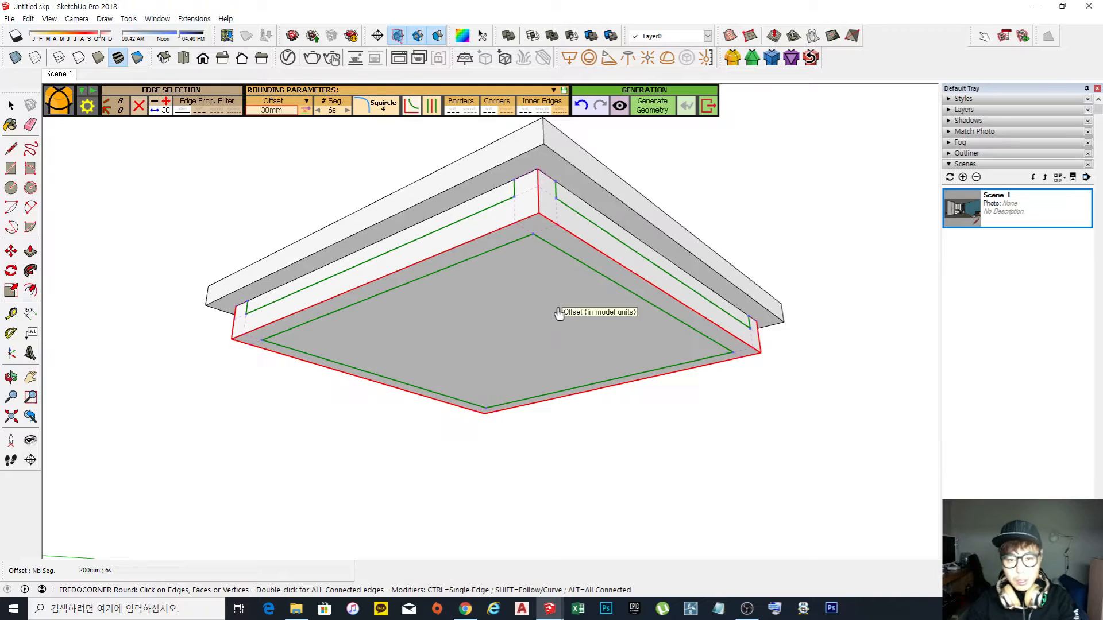
Set the rounding offset to 20 mm, generate the rounded diffuser edges and exit the rounding tool.
{"action": "left_click", "coordinate": [272, 110]}
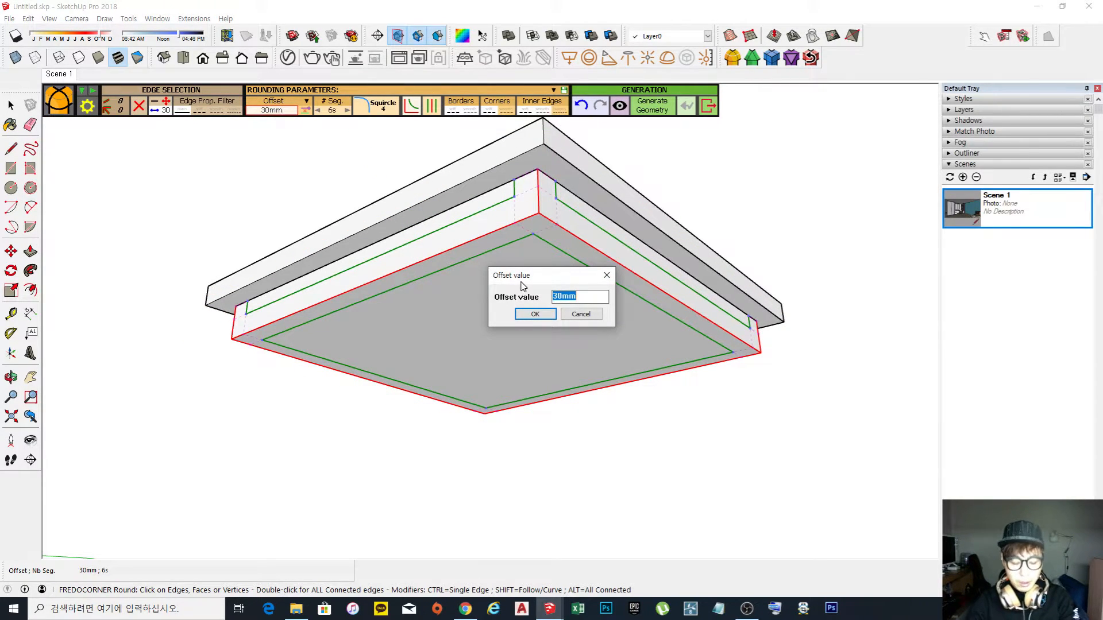
{"action": "key", "text": "Return"}
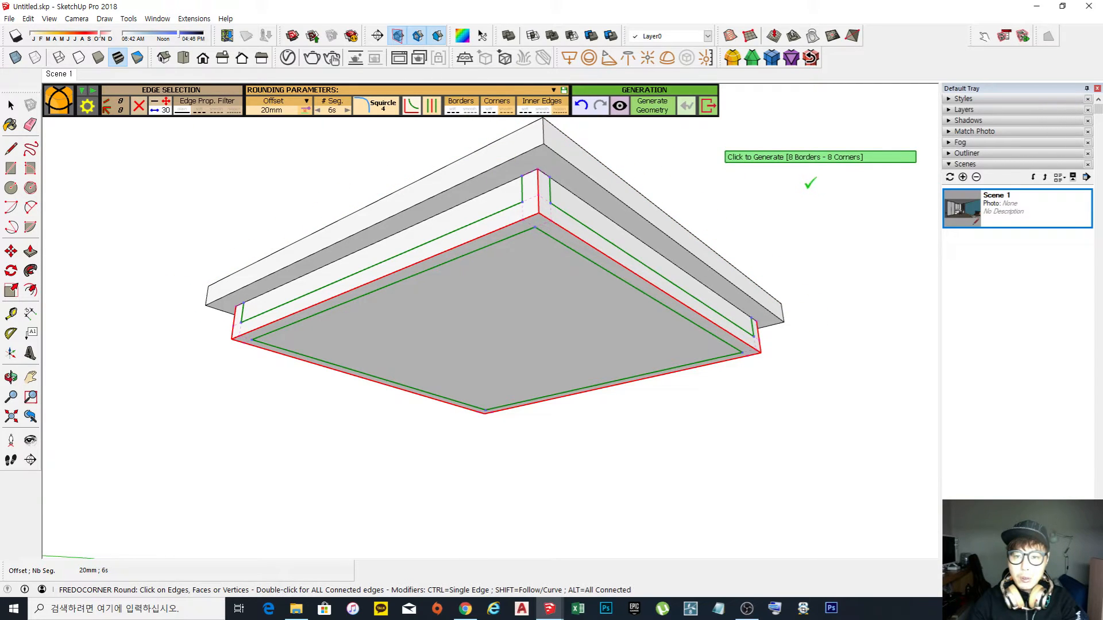
{"action": "left_click", "coordinate": [807, 184]}
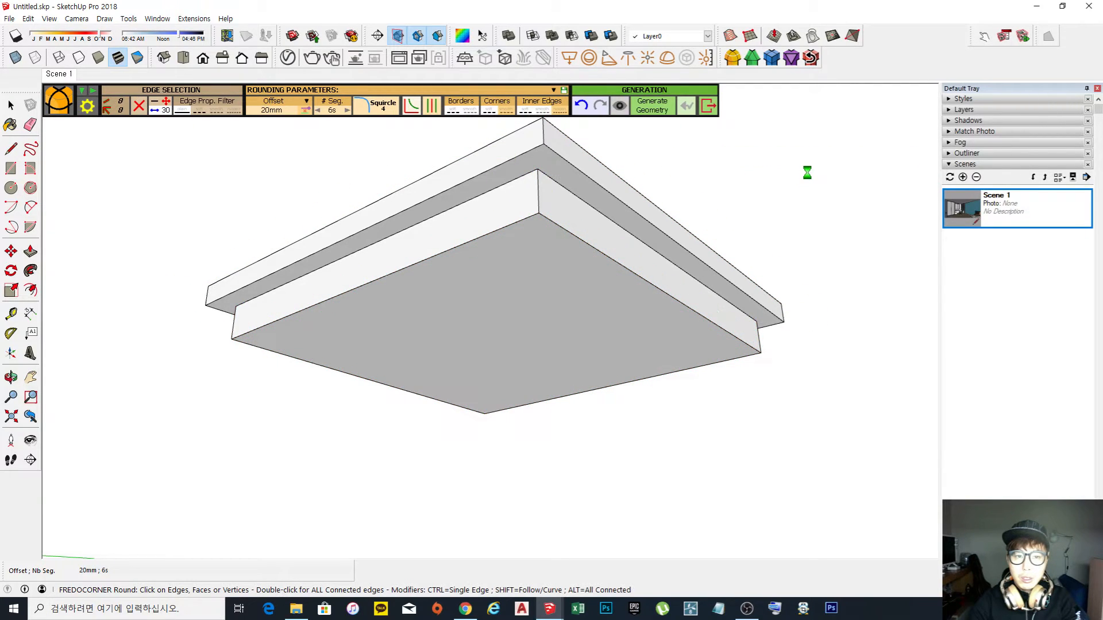
{"action": "middle_click_drag", "start_coordinate": [499, 259], "coordinate": [601, 240]}
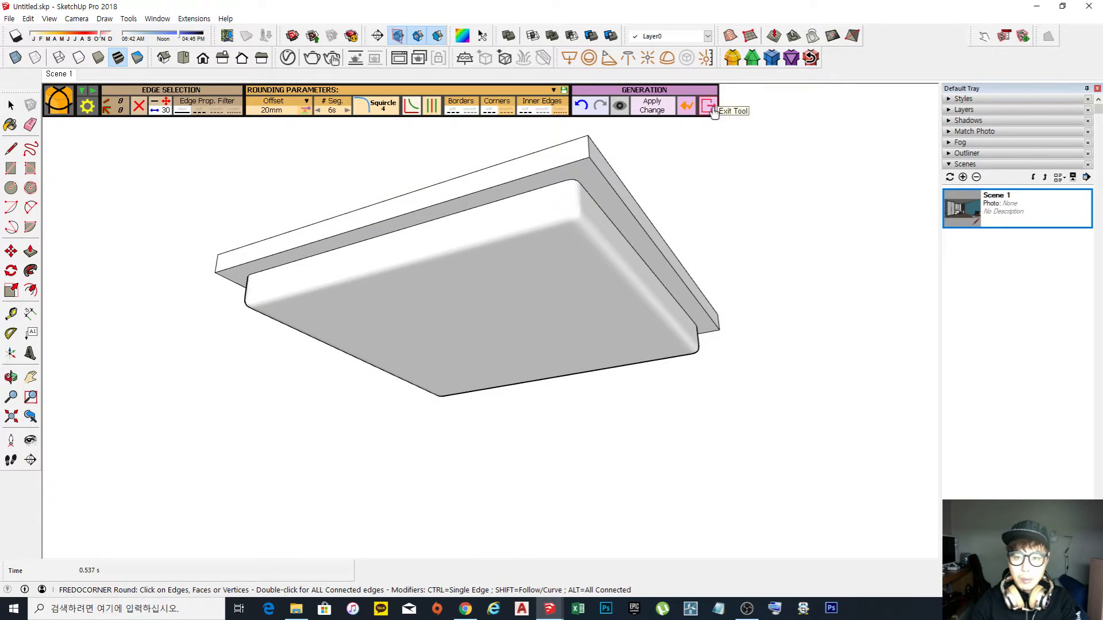
{"action": "left_click", "coordinate": [712, 109]}
Select the upper slab and the rounded diffuser together and make them one group.
{"action": "middle_click_drag", "start_coordinate": [716, 216], "coordinate": [688, 345]}
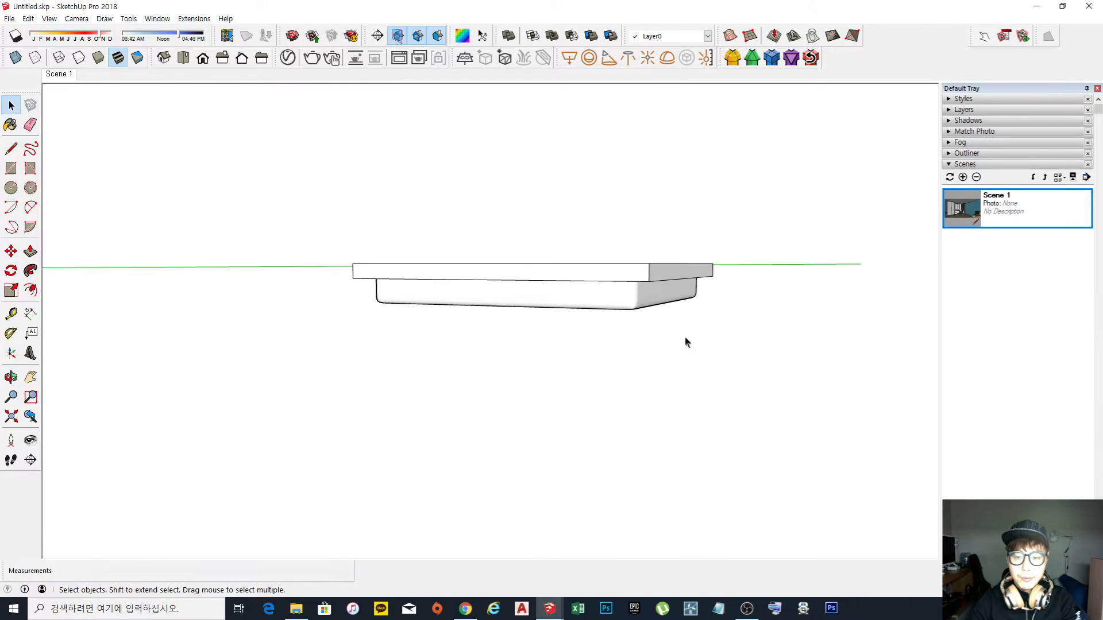
{"action": "left_click", "coordinate": [629, 296]}
{"action": "middle_click_drag", "start_coordinate": [629, 296], "coordinate": [630, 240]}
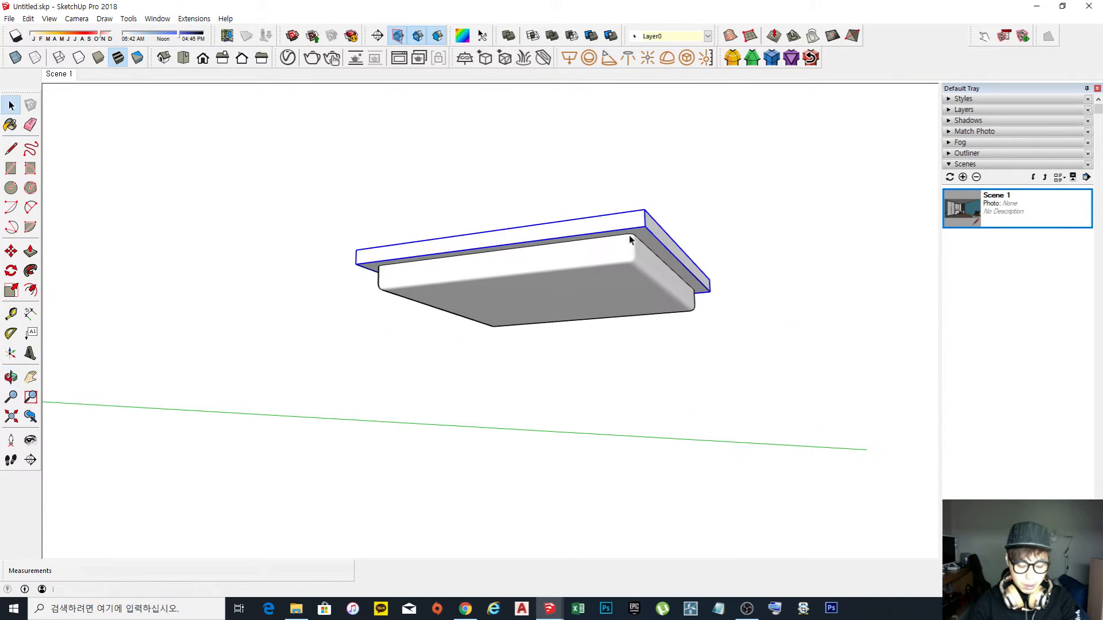
{"action": "left_click", "coordinate": [638, 299], "text": "shift"}
{"action": "right_click", "coordinate": [613, 287]}
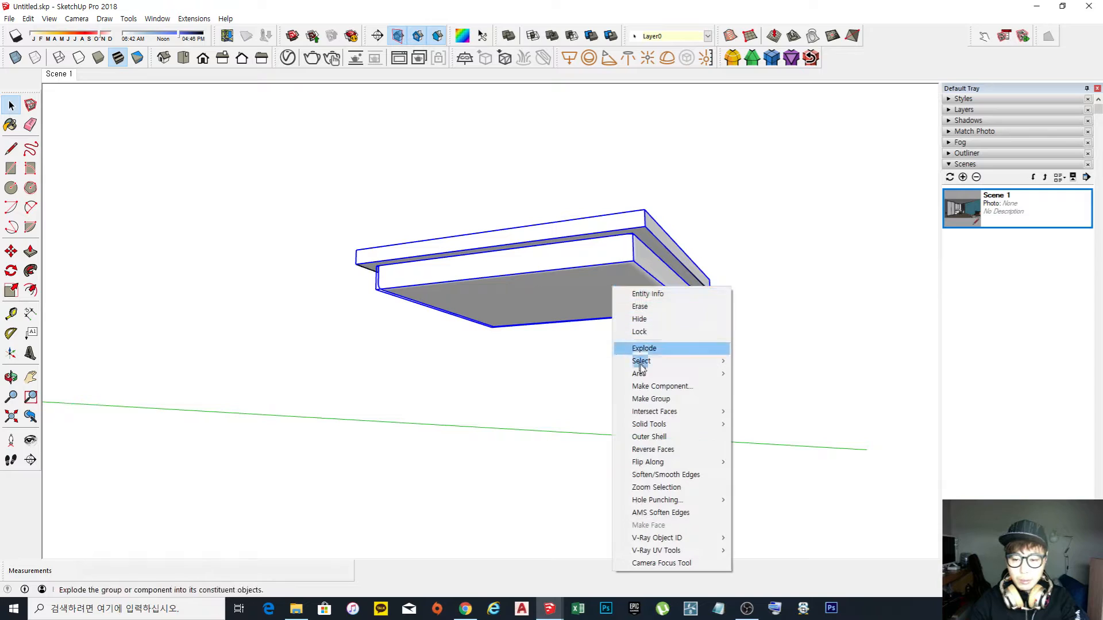
{"action": "left_click", "coordinate": [651, 399]}
Move the grouped light fixture from beside the room onto the bedroom ceiling, working in the top view.
{"action": "middle_click_drag", "start_coordinate": [711, 307], "coordinate": [690, 316]}
{"action": "middle_click_drag", "start_coordinate": [367, 234], "coordinate": [371, 291]}
{"action": "scroll", "coordinate": [430, 281], "scroll_direction": "down", "scroll_amount": 6}
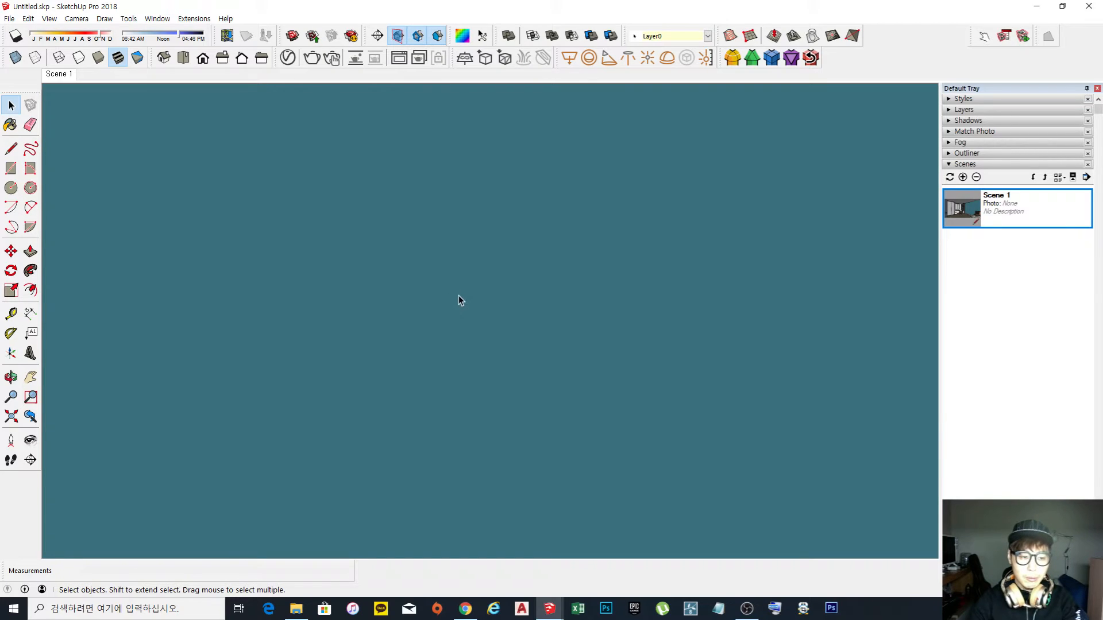
{"action": "left_click", "coordinate": [183, 57]}
{"action": "mouse_move", "coordinate": [546, 357]}
{"action": "middle_mouse_down"}
{"action": "mouse_move", "coordinate": [505, 350]}
{"action": "mouse_move", "coordinate": [493, 315]}
{"action": "mouse_move", "coordinate": [567, 360]}
{"action": "mouse_move", "coordinate": [426, 377]}
{"action": "mouse_move", "coordinate": [547, 390]}
{"action": "middle_mouse_up"}
{"action": "key", "text": "m"}
{"action": "left_click", "coordinate": [529, 381]}
{"action": "left_click", "coordinate": [144, 325]}
{"action": "middle_click_drag", "start_coordinate": [236, 327], "coordinate": [467, 413]}
Adjust the fixture's position on the ceiling toward the window side, and return to the Scene 1 view.
{"action": "left_click", "coordinate": [455, 419]}
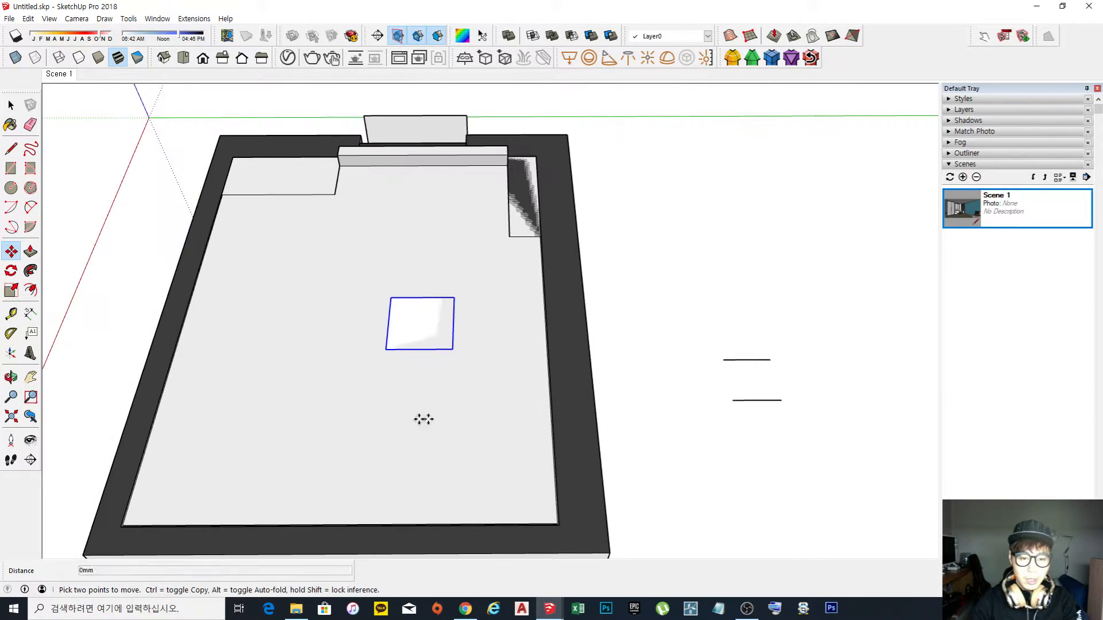
{"action": "left_click", "coordinate": [402, 419]}
{"action": "left_click", "coordinate": [471, 388]}
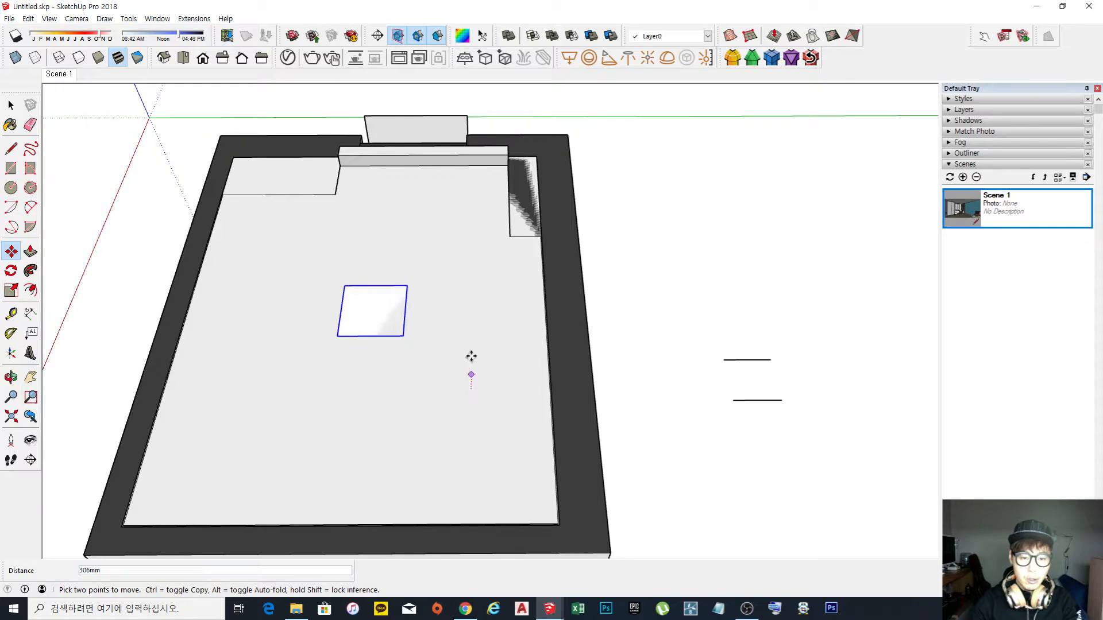
{"action": "left_click", "coordinate": [476, 325]}
{"action": "middle_click_drag", "start_coordinate": [476, 326], "coordinate": [535, 196]}
{"action": "key", "text": "space"}
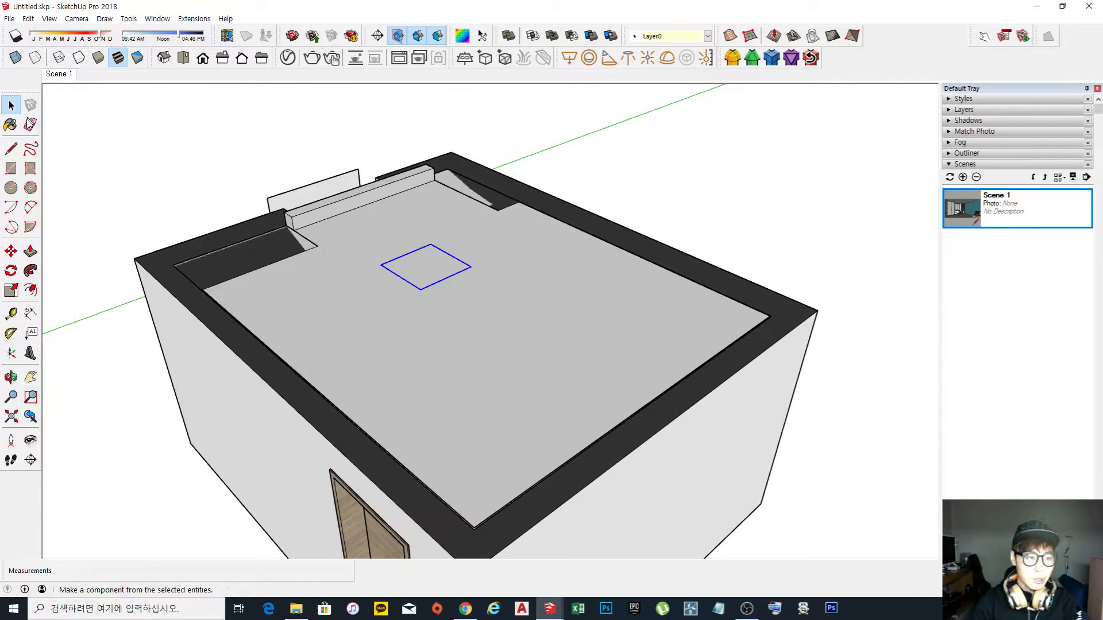
{"action": "left_click", "coordinate": [60, 77]}
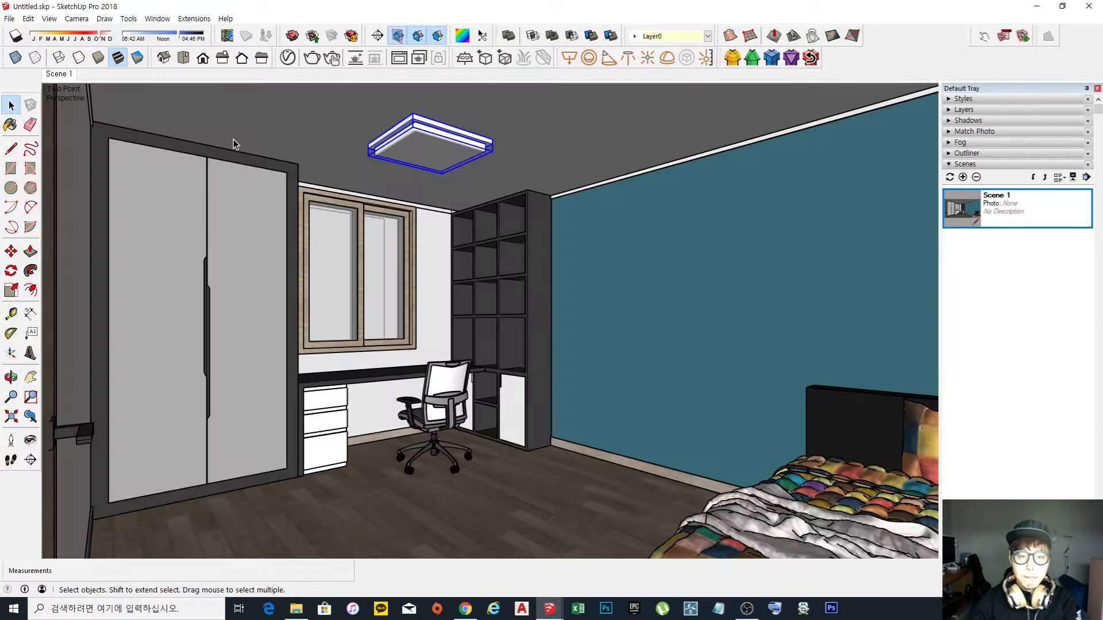
Show the material editor and sample the black paint material (블랙도장) from the side of the bookshelf.
{"action": "left_click", "coordinate": [510, 476]}
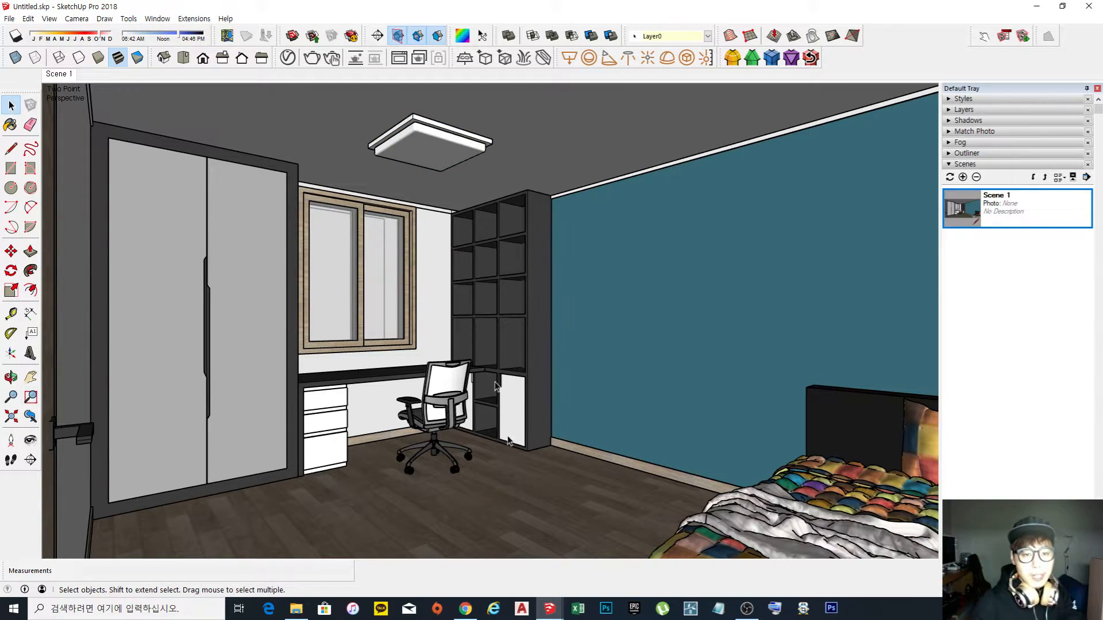
{"action": "left_click", "coordinate": [417, 151]}
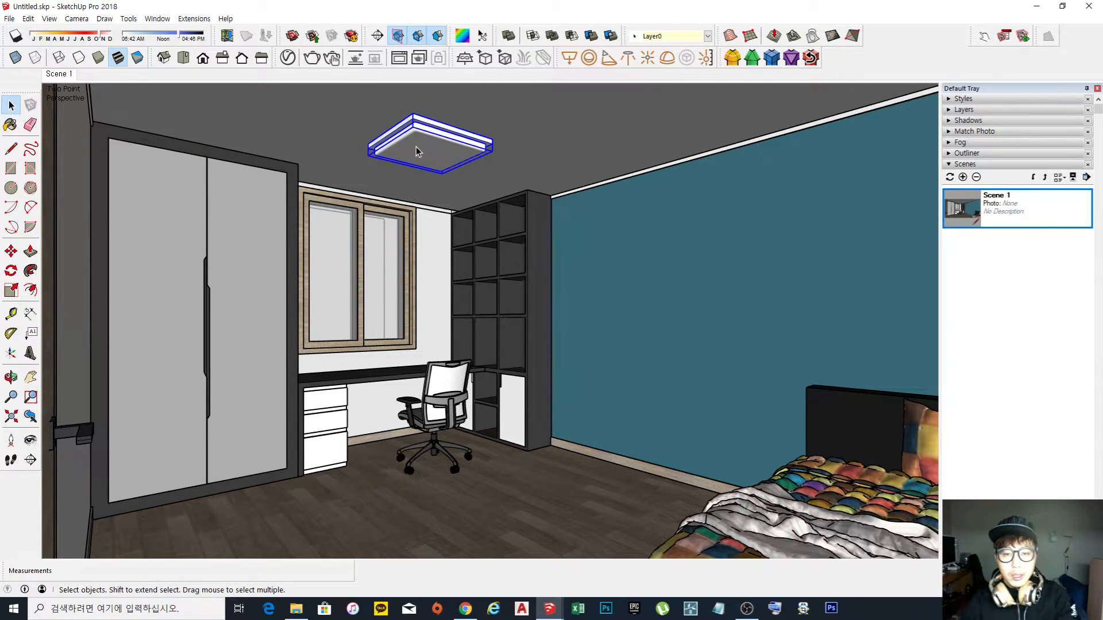
{"action": "scroll", "coordinate": [411, 131], "scroll_direction": "up", "scroll_amount": 5}
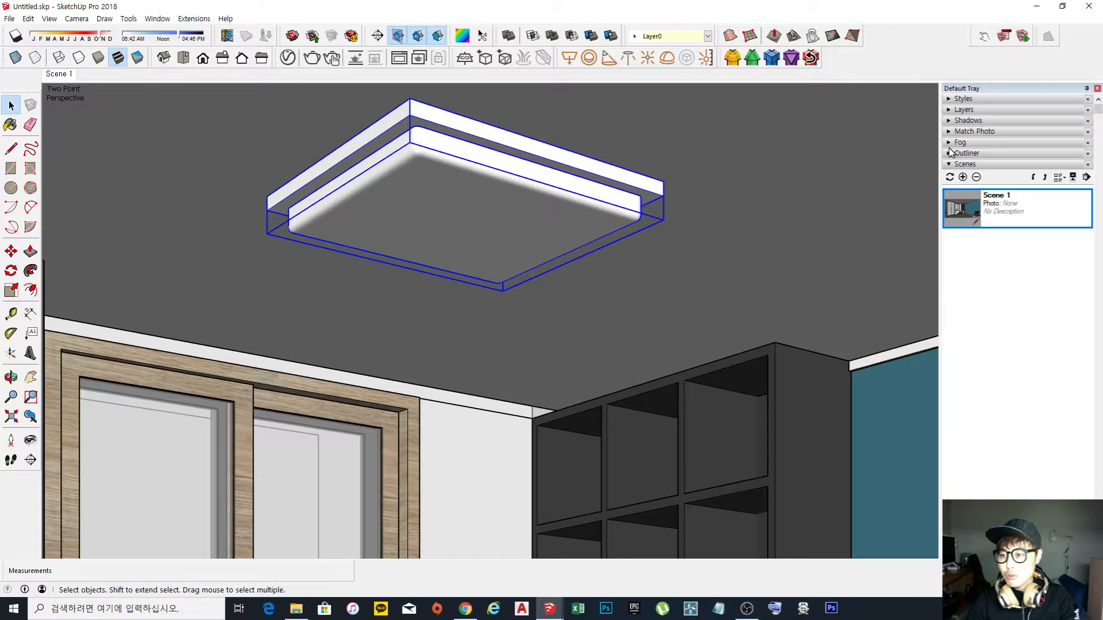
{"action": "double_click", "coordinate": [471, 167]}
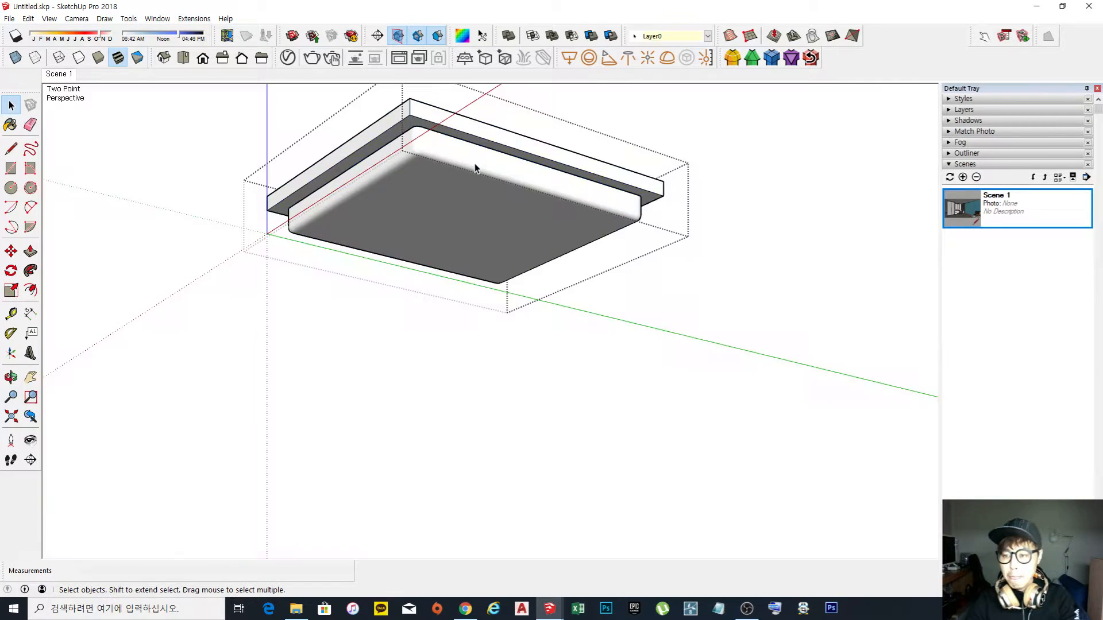
{"action": "left_click", "coordinate": [949, 165]}
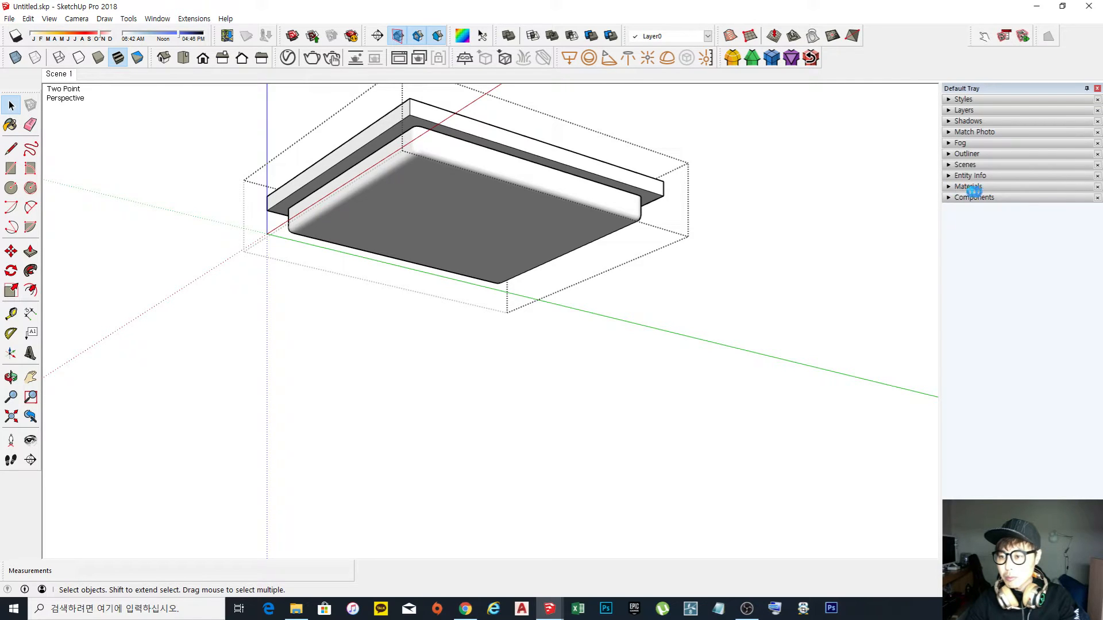
{"action": "left_click", "coordinate": [967, 187]}
{"action": "left_click", "coordinate": [432, 273]}
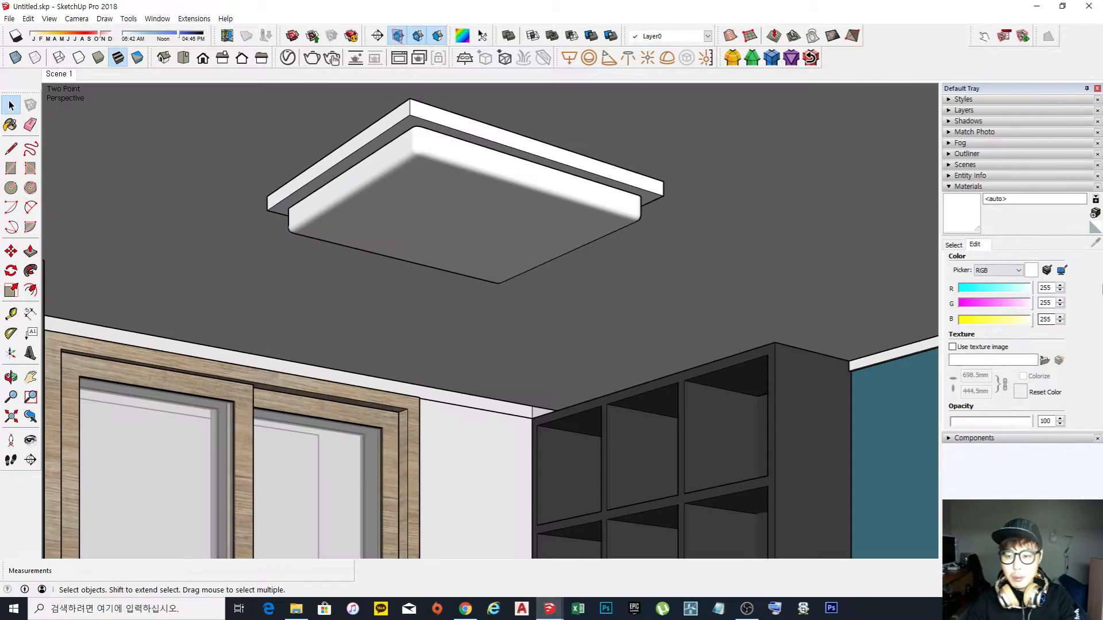
{"action": "key", "text": "b"}
{"action": "left_click", "coordinate": [796, 387], "text": "alt"}
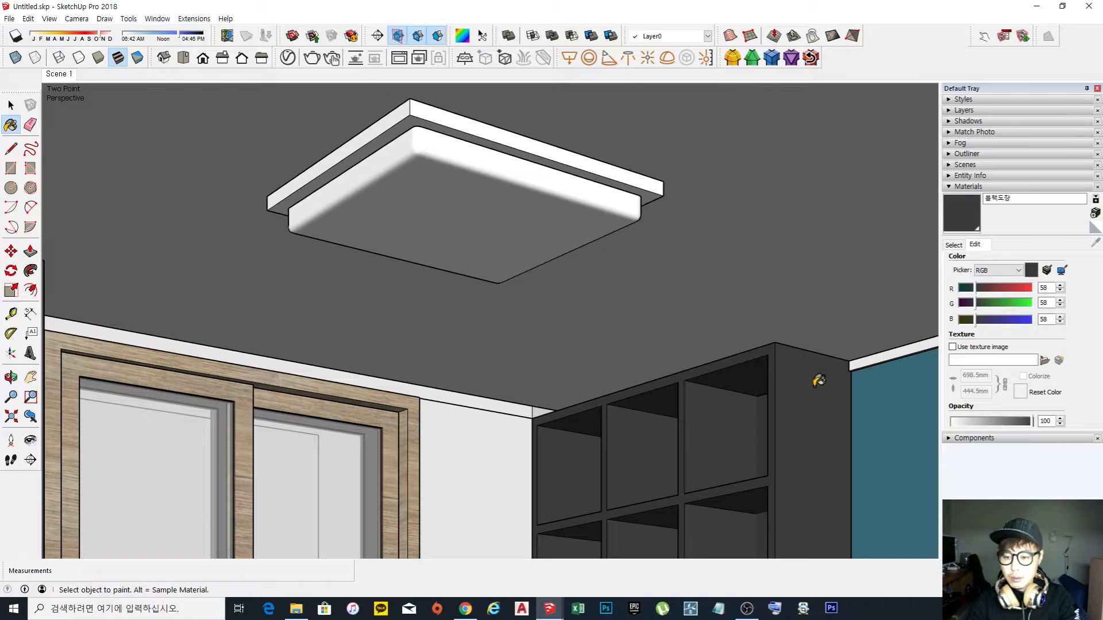
{"action": "key", "text": "space"}
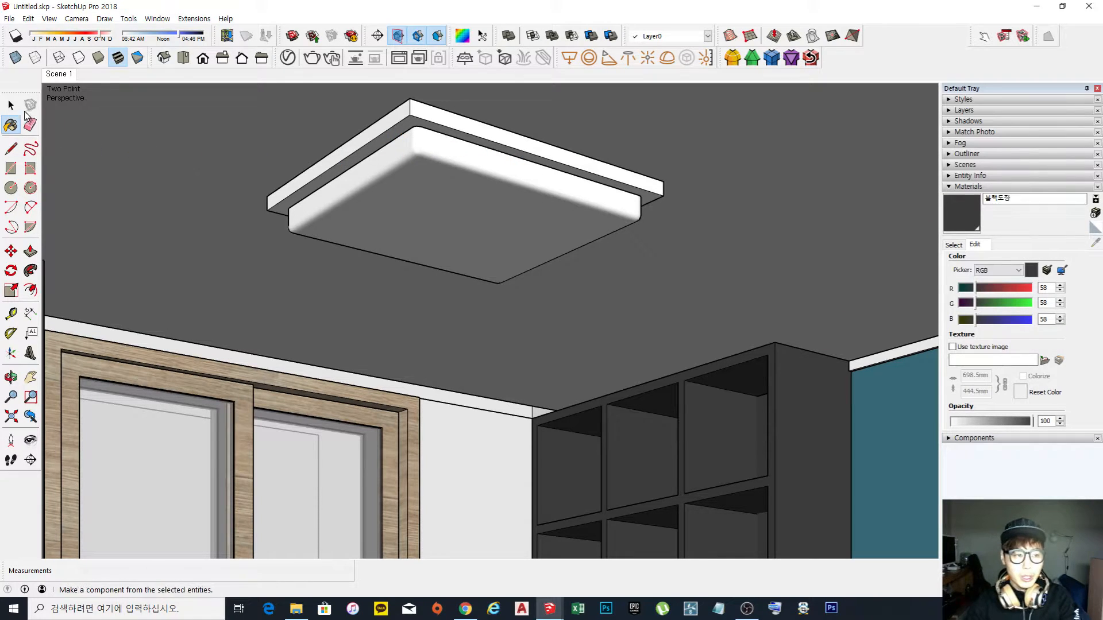
Paint the upper slab inside the ceiling fixture group with the sampled 블랙도장 material and leave the group.
{"action": "double_click", "coordinate": [550, 156]}
{"action": "left_click", "coordinate": [542, 154]}
{"action": "left_click", "coordinate": [970, 215]}
{"action": "left_click", "coordinate": [522, 149]}
{"action": "key", "text": "space"}
{"action": "key", "text": "Escape"}
Convert the lower diffuser inside the fixture group into a V-Ray mesh light and return to the Scene 1 view.
{"action": "double_click", "coordinate": [497, 194]}
{"action": "left_click", "coordinate": [458, 233]}
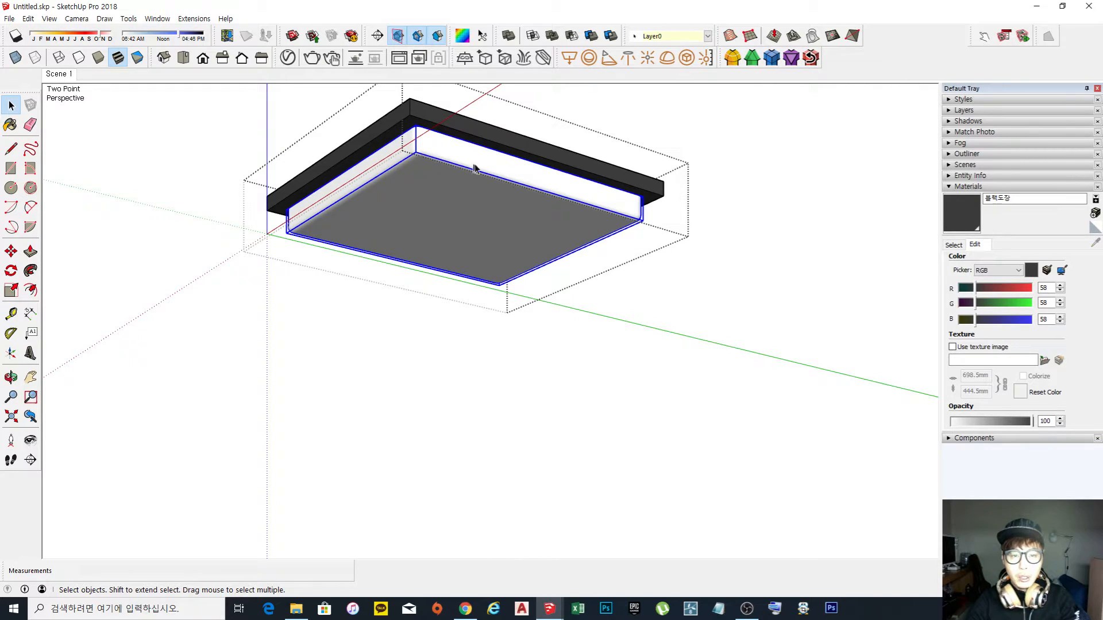
{"action": "left_click", "coordinate": [690, 62]}
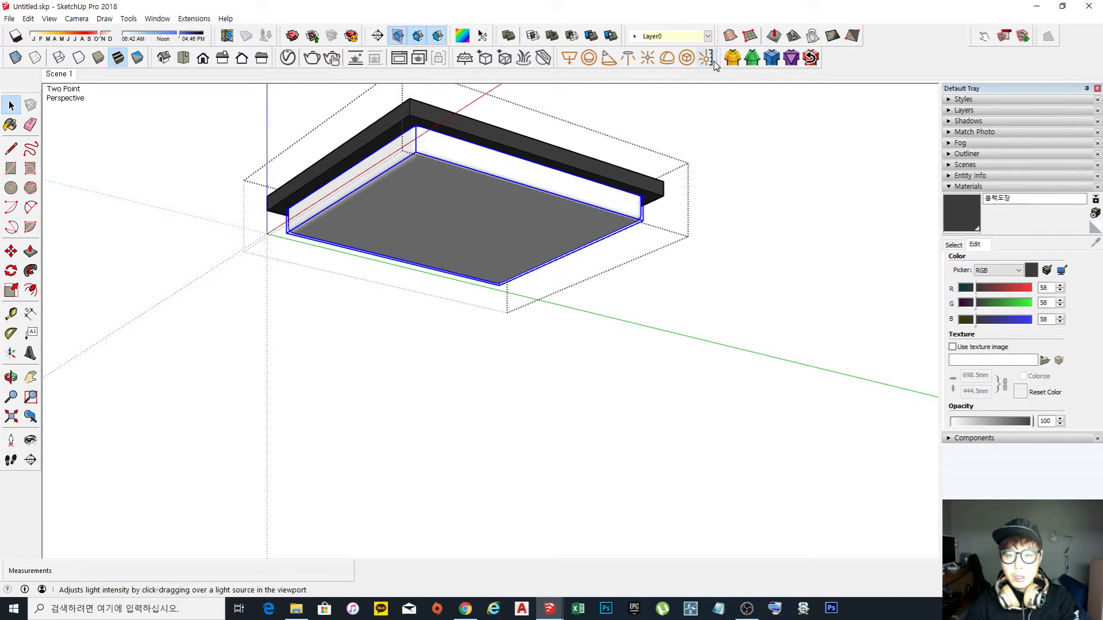
{"action": "left_click", "coordinate": [687, 57]}
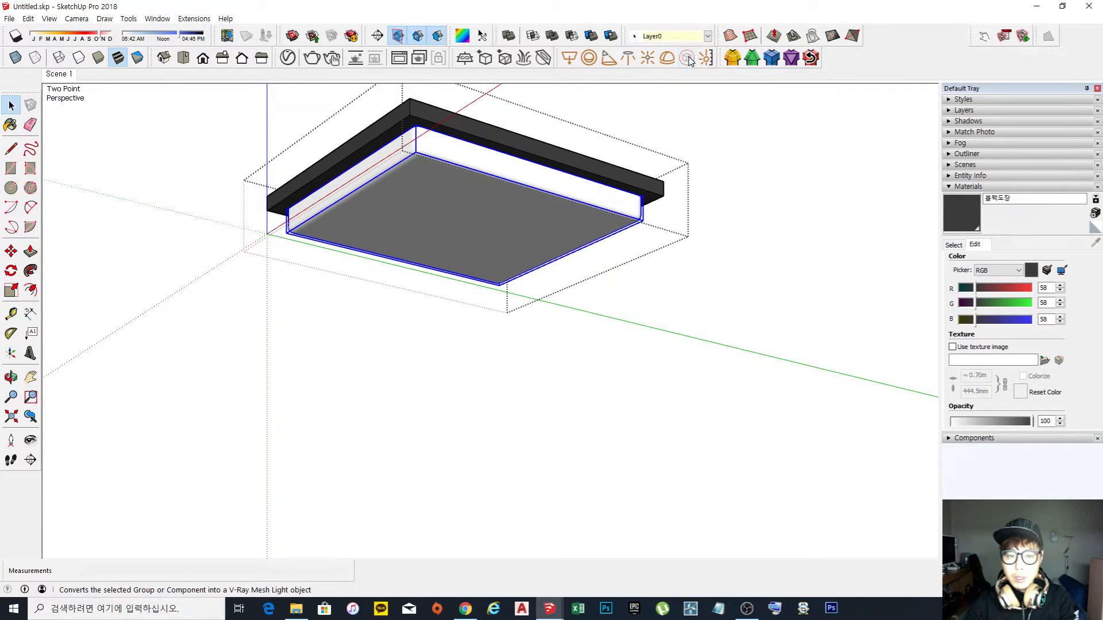
{"action": "middle_click_drag", "start_coordinate": [665, 123], "coordinate": [603, 188]}
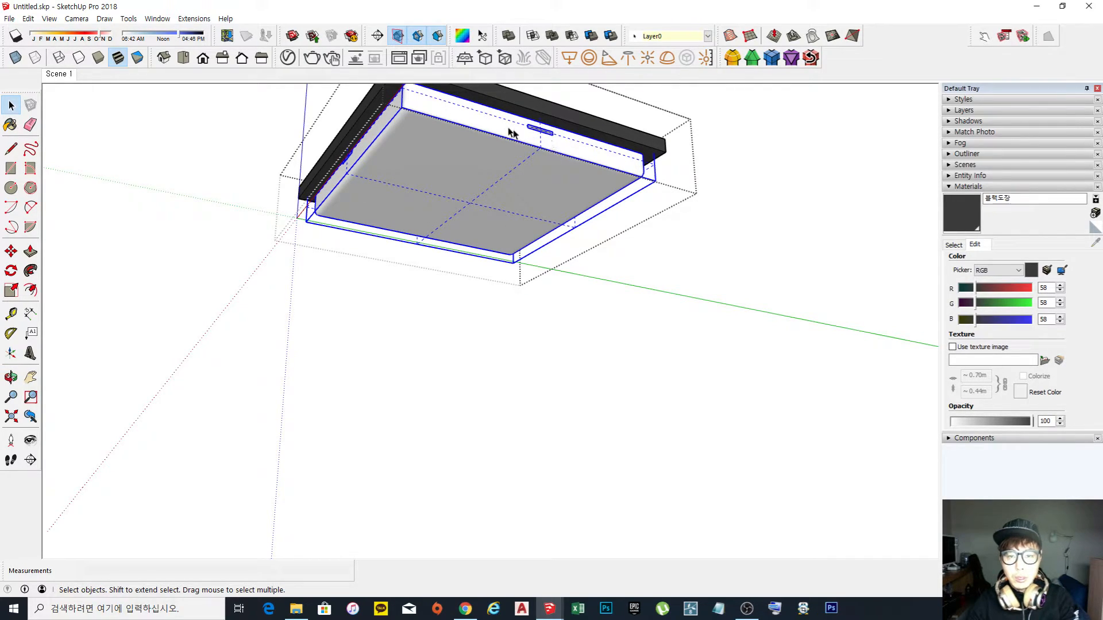
{"action": "middle_click_drag", "start_coordinate": [547, 195], "coordinate": [430, 216]}
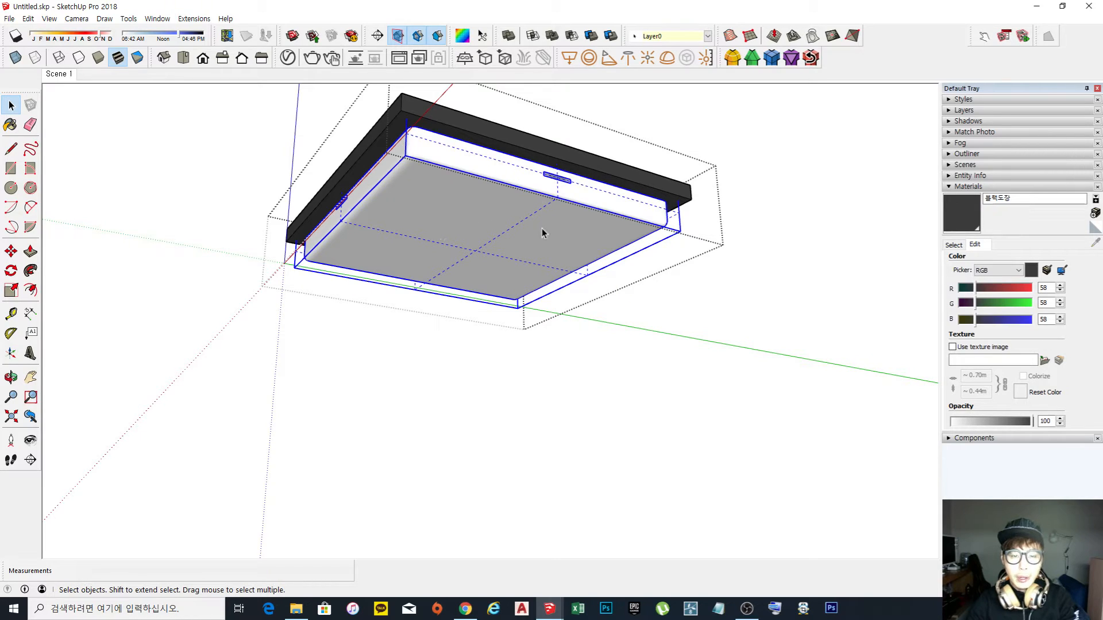
{"action": "left_click", "coordinate": [61, 75]}
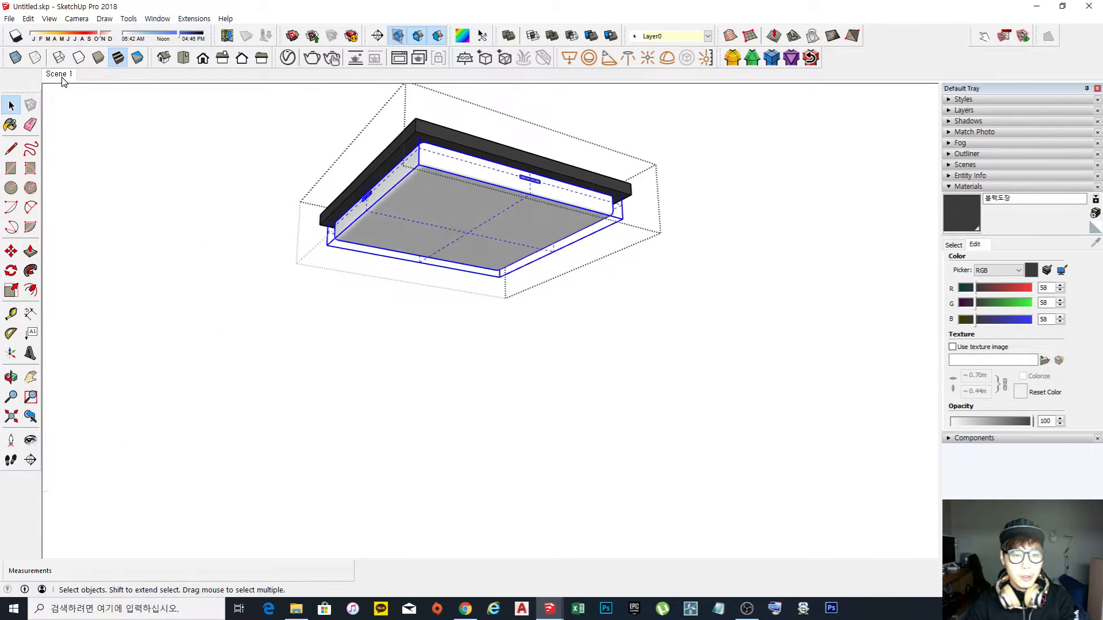
{"action": "left_click", "coordinate": [544, 333]}
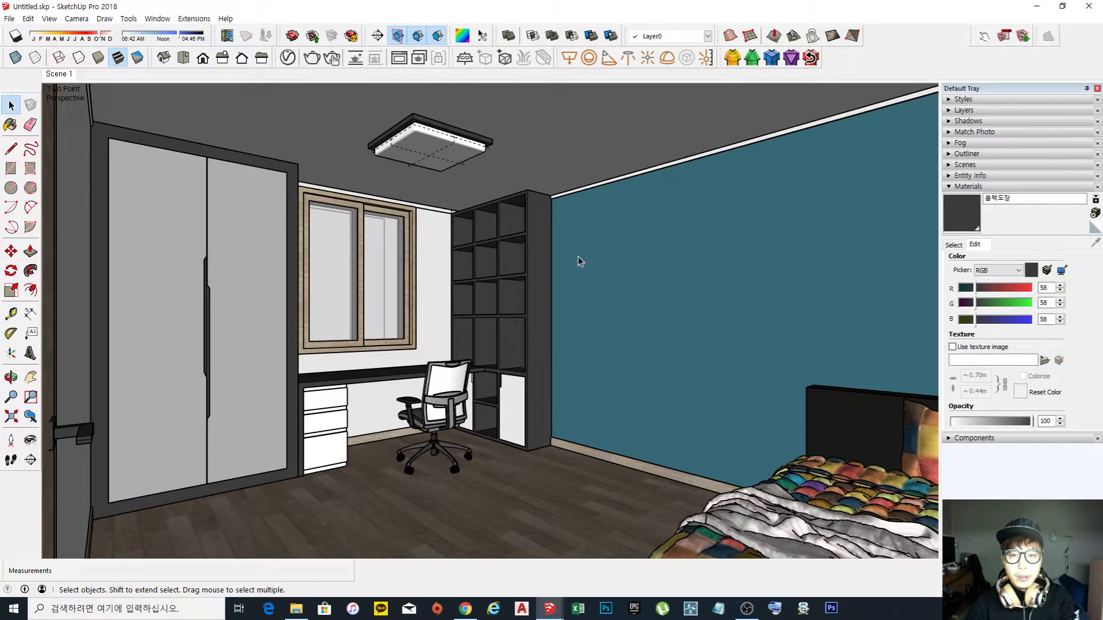
Show the V-Ray Mesh Light settings in the Asset Editor and place the editor clear of the ceiling fixture.
{"action": "left_click", "coordinate": [287, 57]}
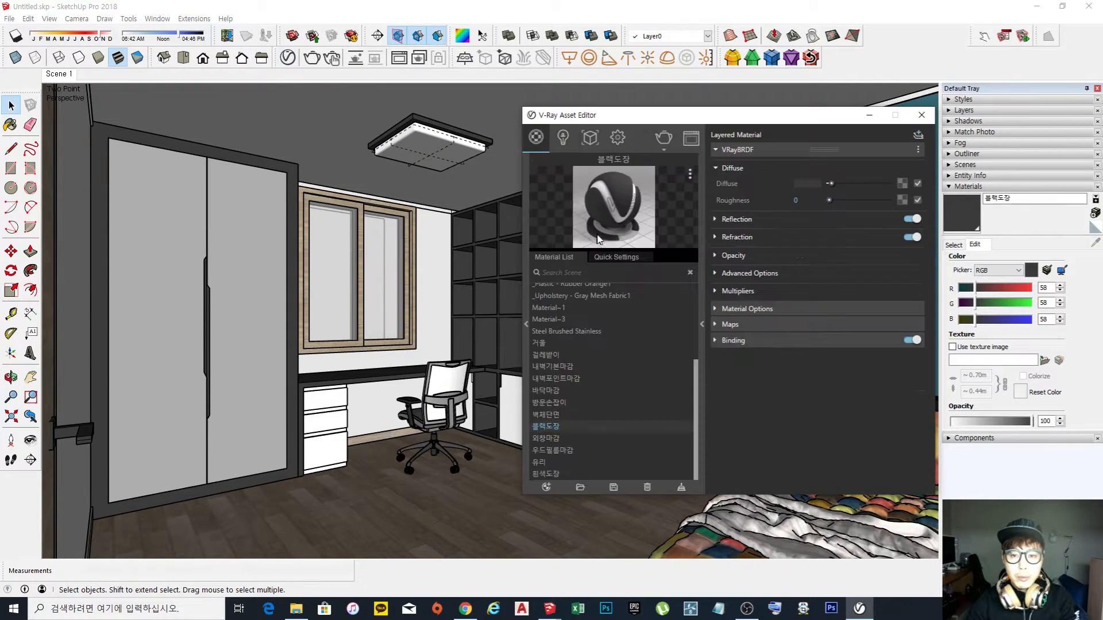
{"action": "left_click", "coordinate": [563, 139]}
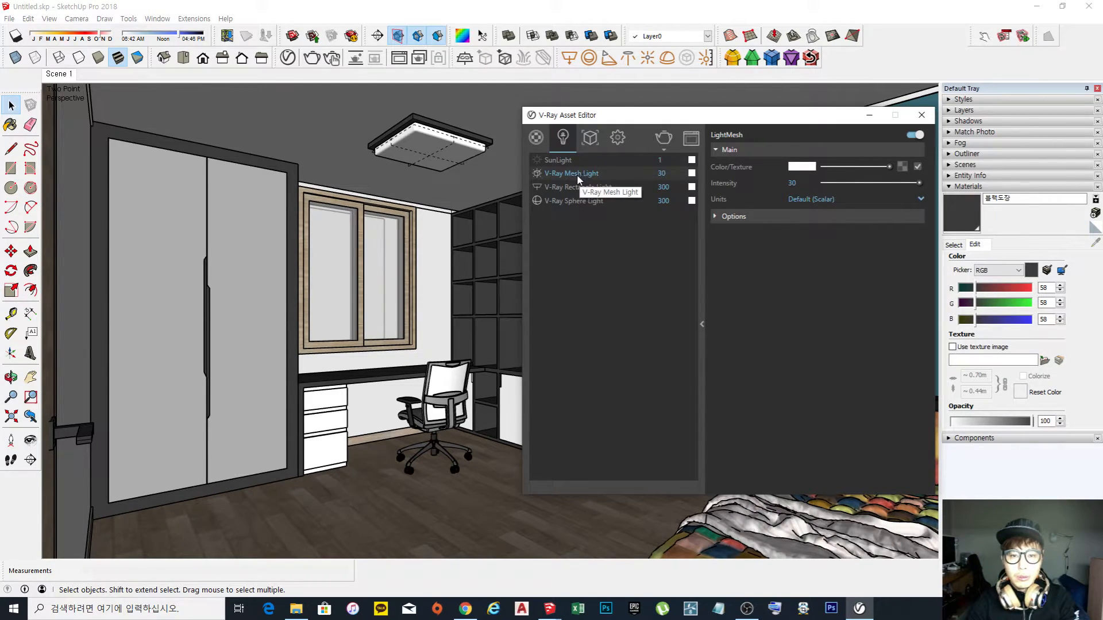
{"action": "left_click", "coordinate": [436, 154]}
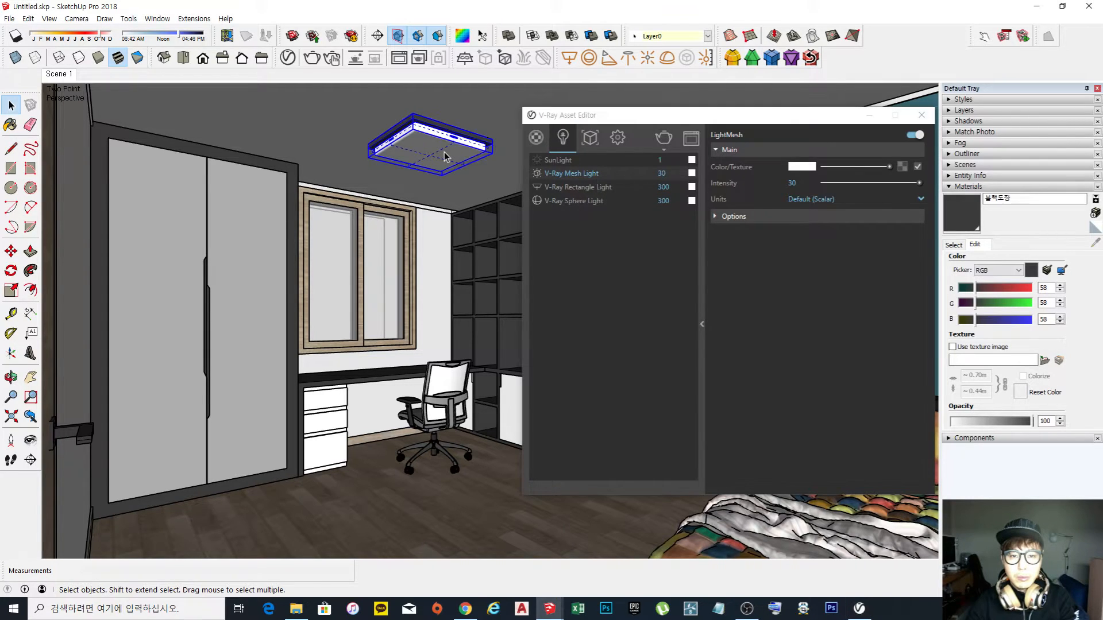
{"action": "left_click", "coordinate": [587, 176]}
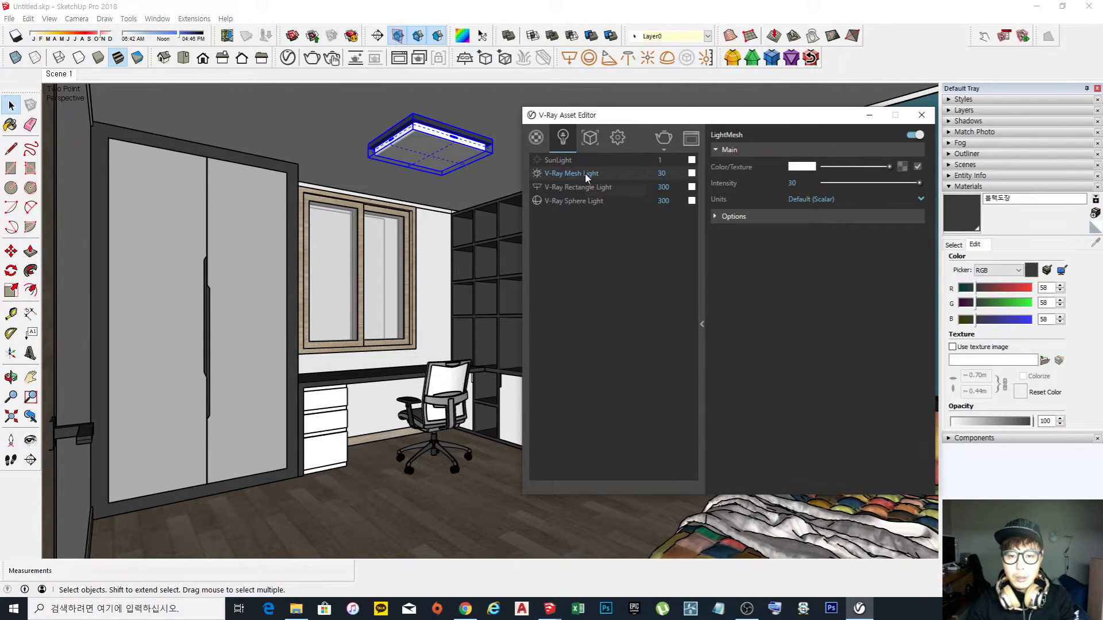
{"action": "left_click_drag", "start_coordinate": [689, 121], "coordinate": [646, 156]}
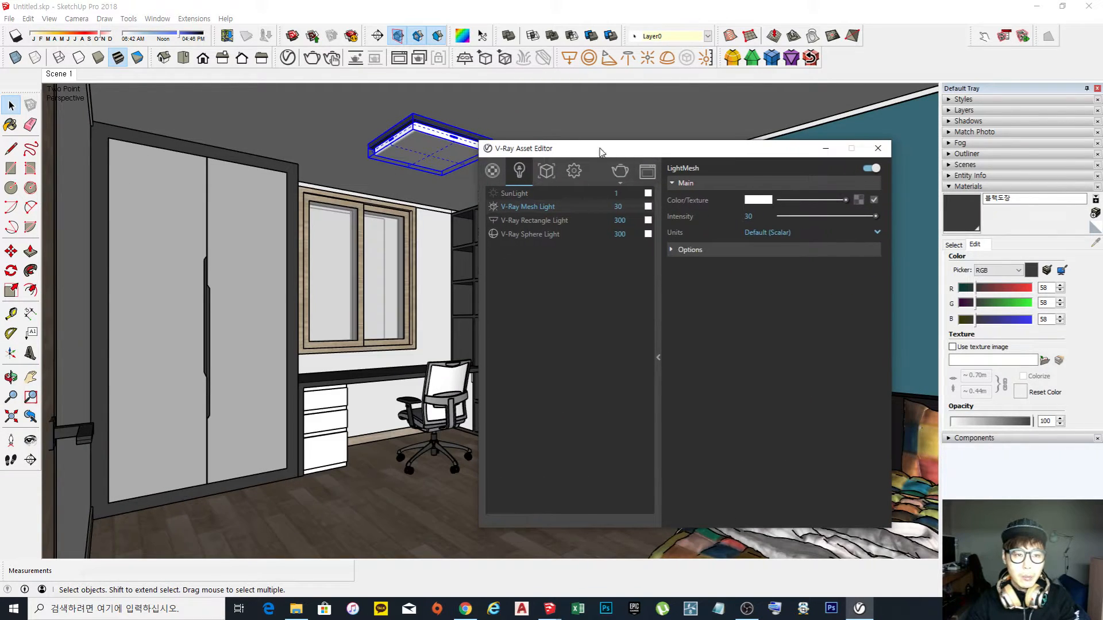
{"action": "left_click_drag", "start_coordinate": [567, 154], "coordinate": [619, 141]}
Run a short test render of the bedroom with the mesh light's default intensity and stop it.
{"action": "double_click", "coordinate": [669, 194]}
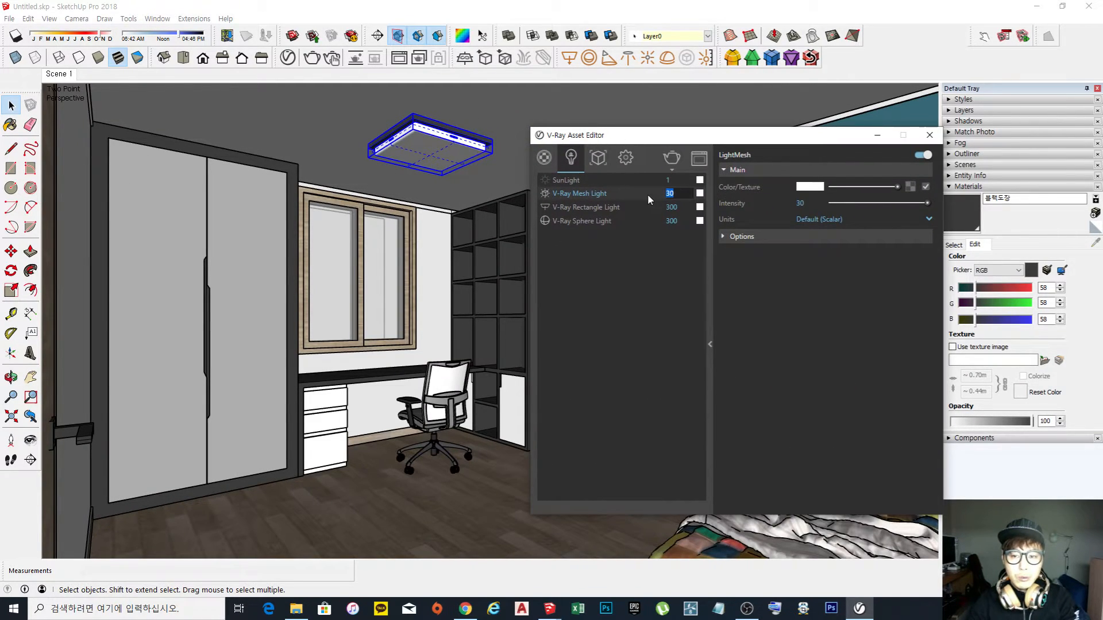
{"action": "left_click", "coordinate": [312, 60]}
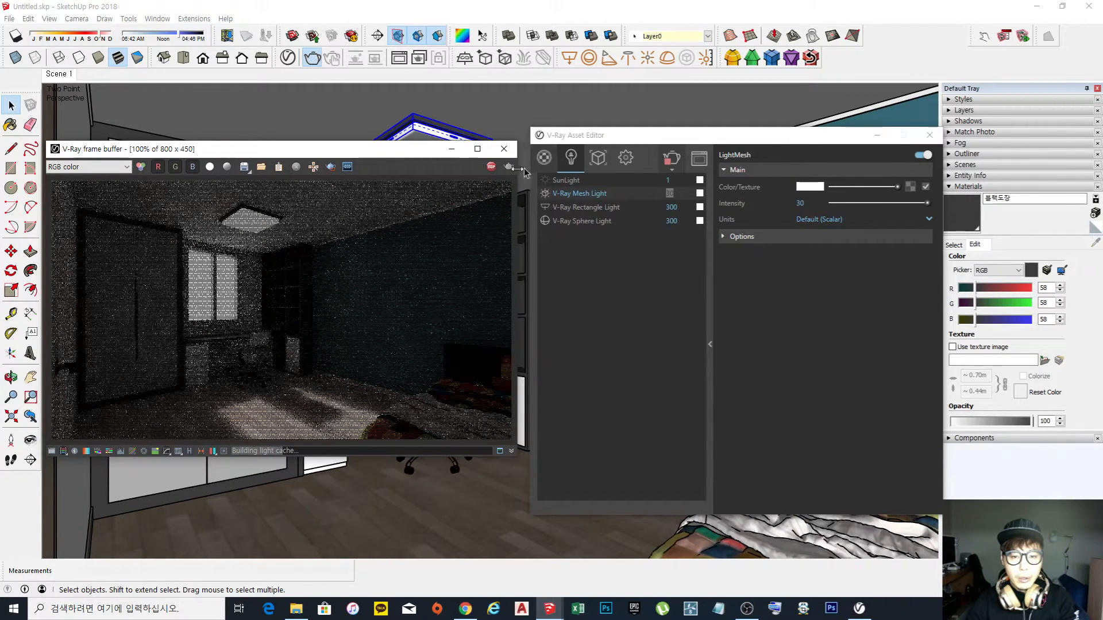
{"action": "left_click", "coordinate": [490, 167]}
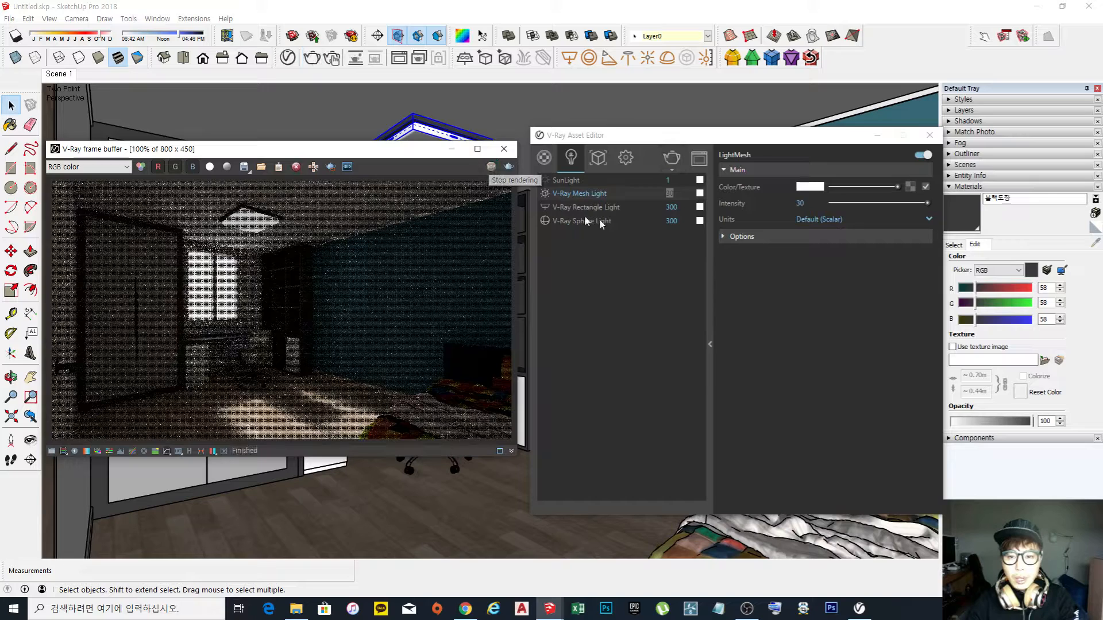
Set the mesh light's intensity to 300, expand its options and run another test render.
{"action": "double_click", "coordinate": [669, 193]}
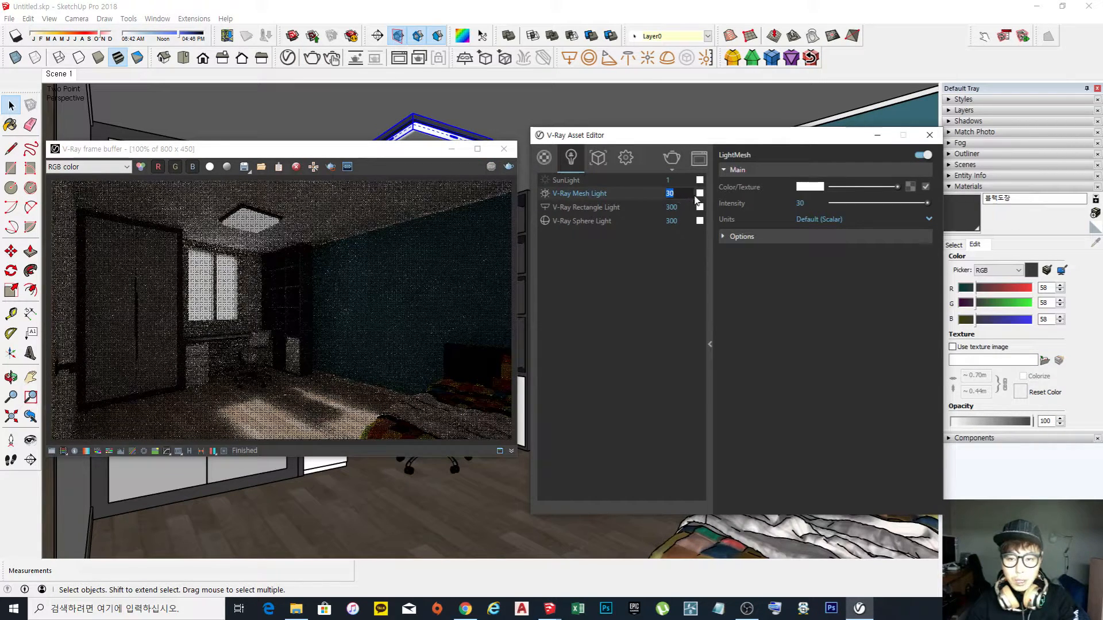
{"action": "type", "text": "300"}
{"action": "left_click", "coordinate": [670, 221]}
{"action": "left_click", "coordinate": [725, 237]}
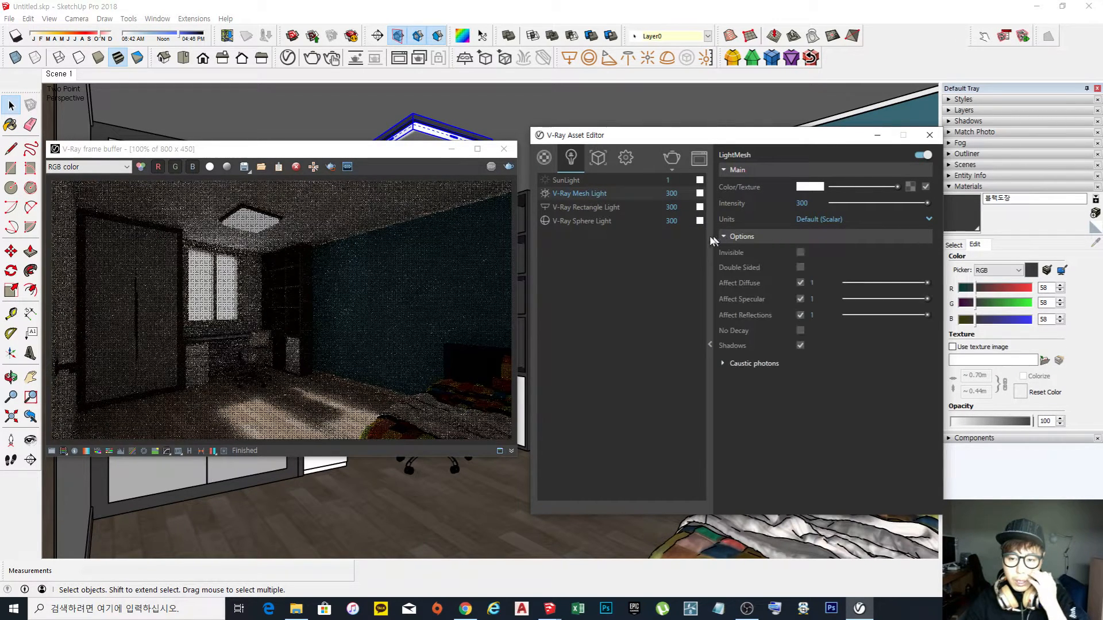
{"action": "left_click", "coordinate": [509, 166]}
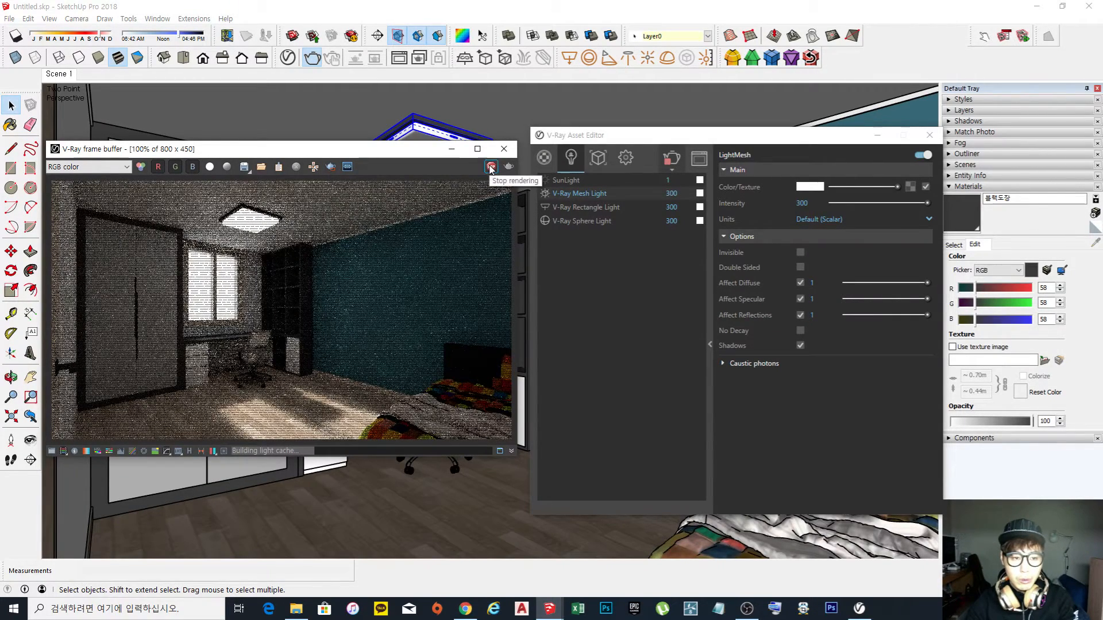
Set the mesh light's intensity to 600 and render the bedroom again.
{"action": "left_click", "coordinate": [668, 194]}
{"action": "left_click_drag", "start_coordinate": [655, 194], "coordinate": [642, 202]}
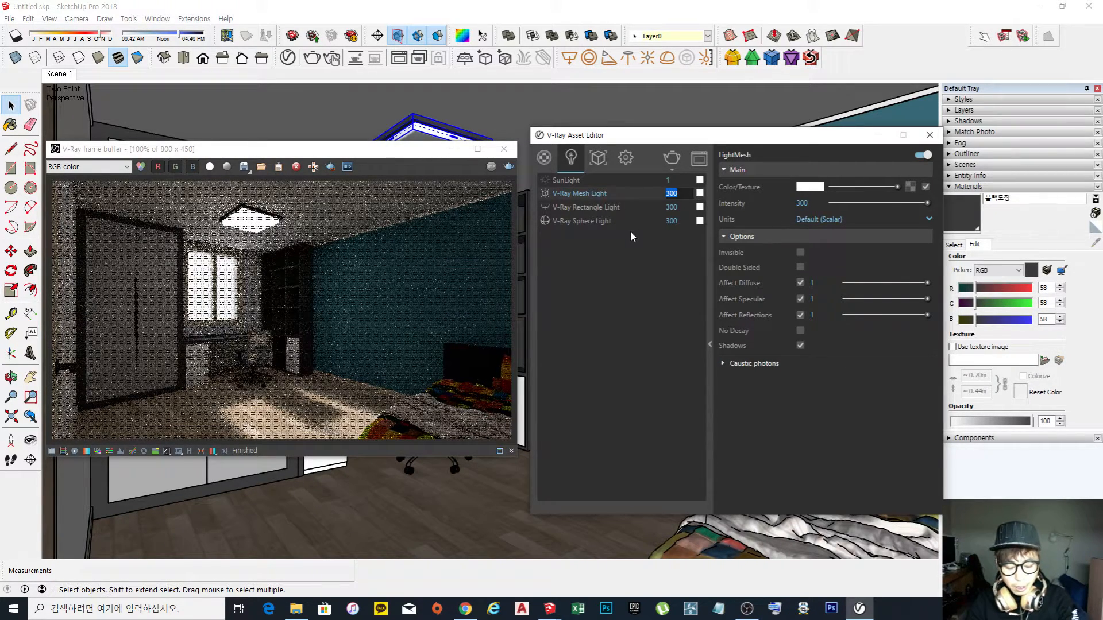
{"action": "type", "text": "6000"}
{"action": "key", "text": "BackSpace"}
{"action": "key", "text": "Return"}
{"action": "left_click", "coordinate": [509, 166]}
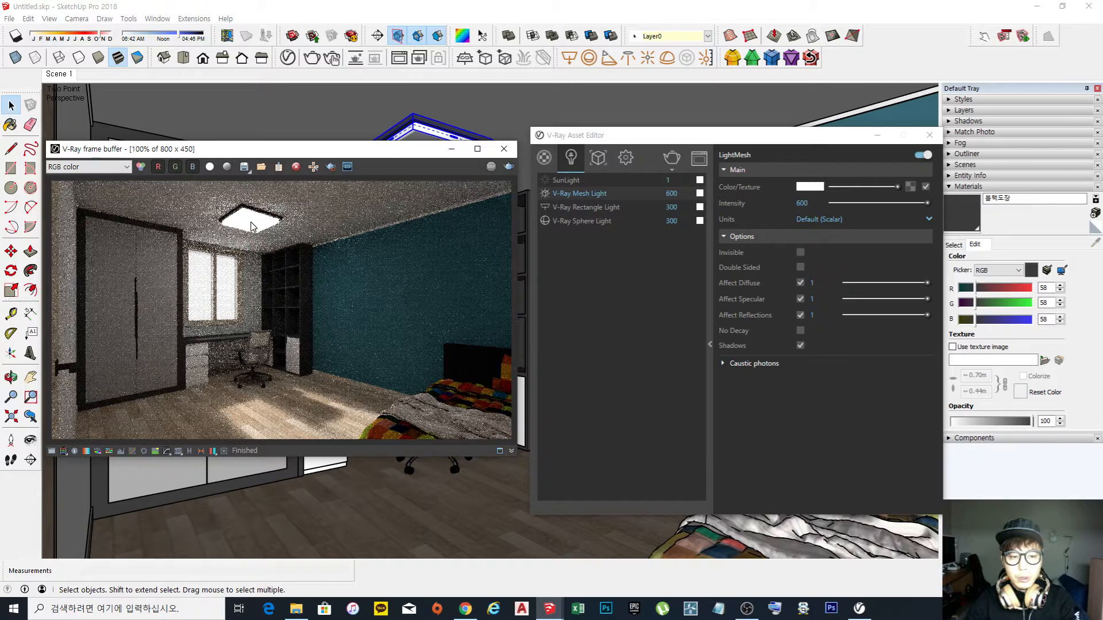
{"action": "mouse_move", "coordinate": [395, 154]}
{"action": "left_mouse_down"}
{"action": "mouse_move", "coordinate": [435, 191]}
{"action": "mouse_move", "coordinate": [407, 170]}
{"action": "left_mouse_up"}
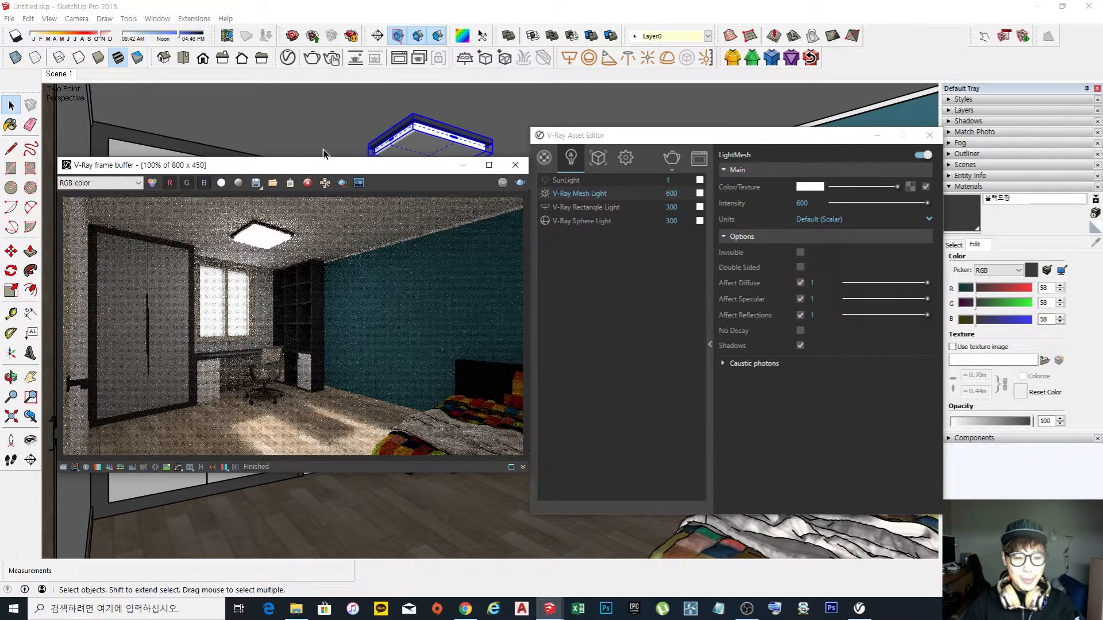
{"action": "left_click_drag", "start_coordinate": [329, 170], "coordinate": [329, 140]}
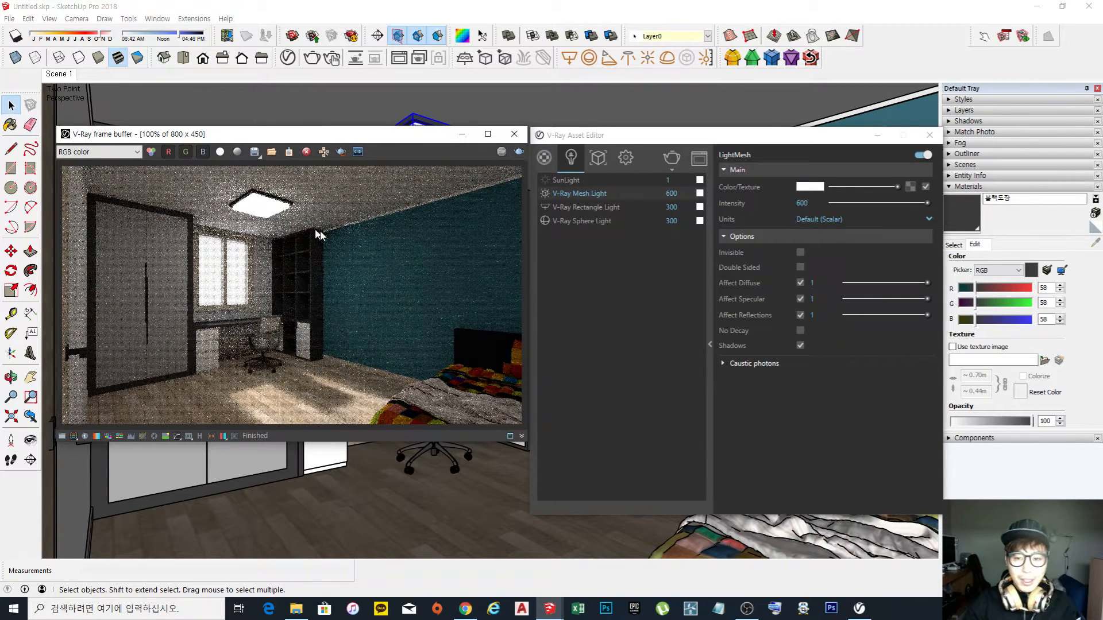
{"action": "left_click_drag", "start_coordinate": [408, 142], "coordinate": [411, 142]}
{"action": "left_click", "coordinate": [587, 261]}
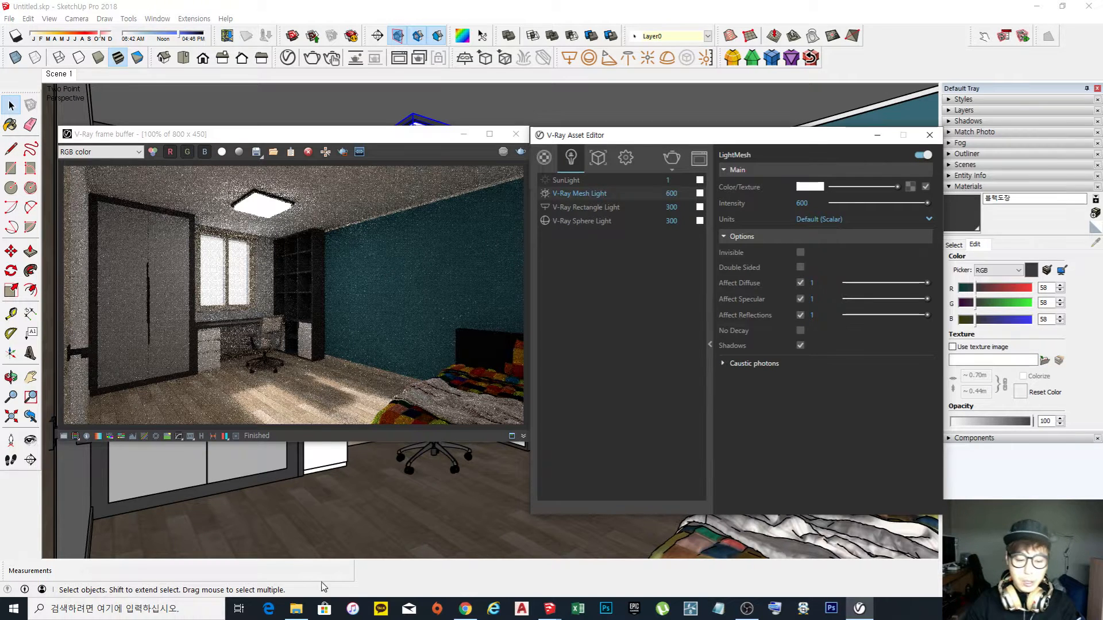
Switch to the blog in Chrome, open the post "12 Sketchup Vray 활용2" and browse to its living room example render.
{"action": "left_click", "coordinate": [466, 608]}
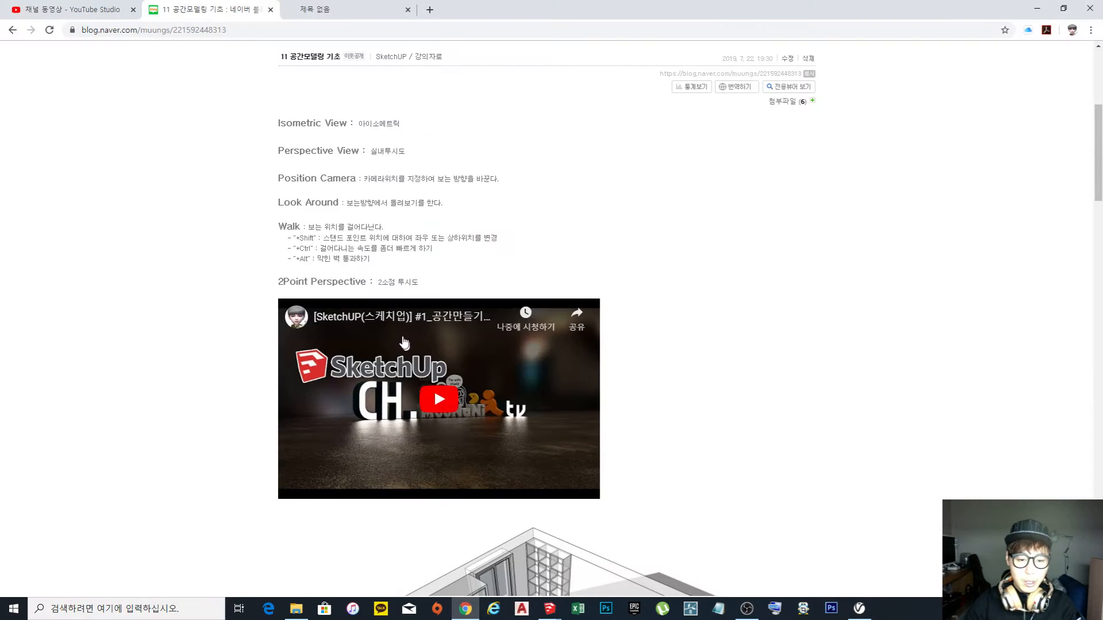
{"action": "scroll", "coordinate": [396, 357], "scroll_direction": "down", "scroll_amount": 5}
{"action": "scroll", "coordinate": [396, 357], "scroll_direction": "down", "scroll_amount": 15}
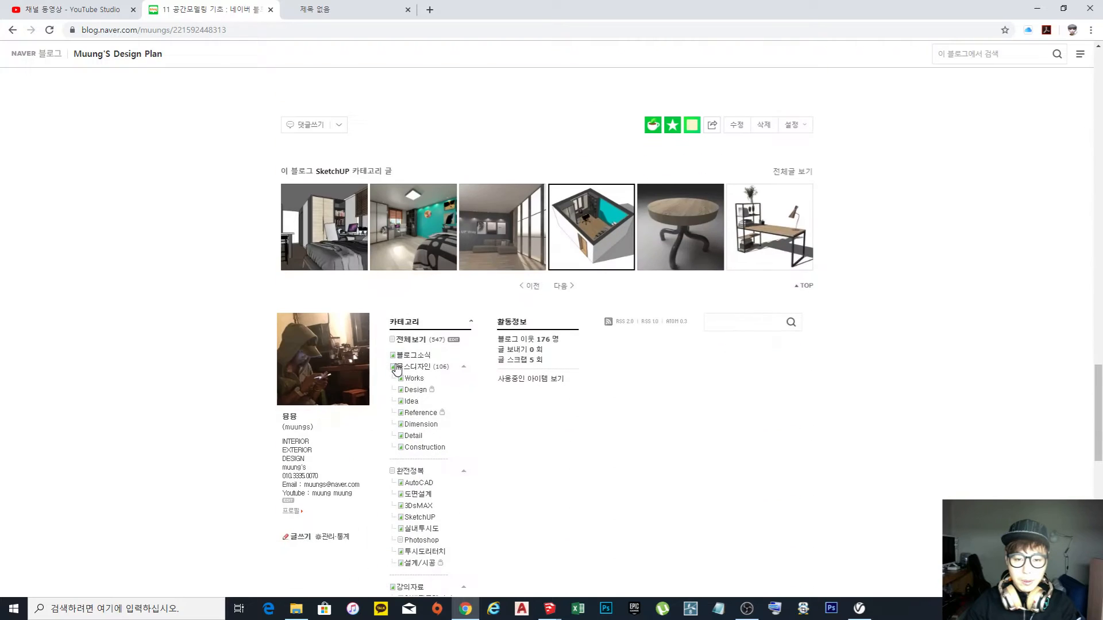
{"action": "left_click", "coordinate": [505, 233]}
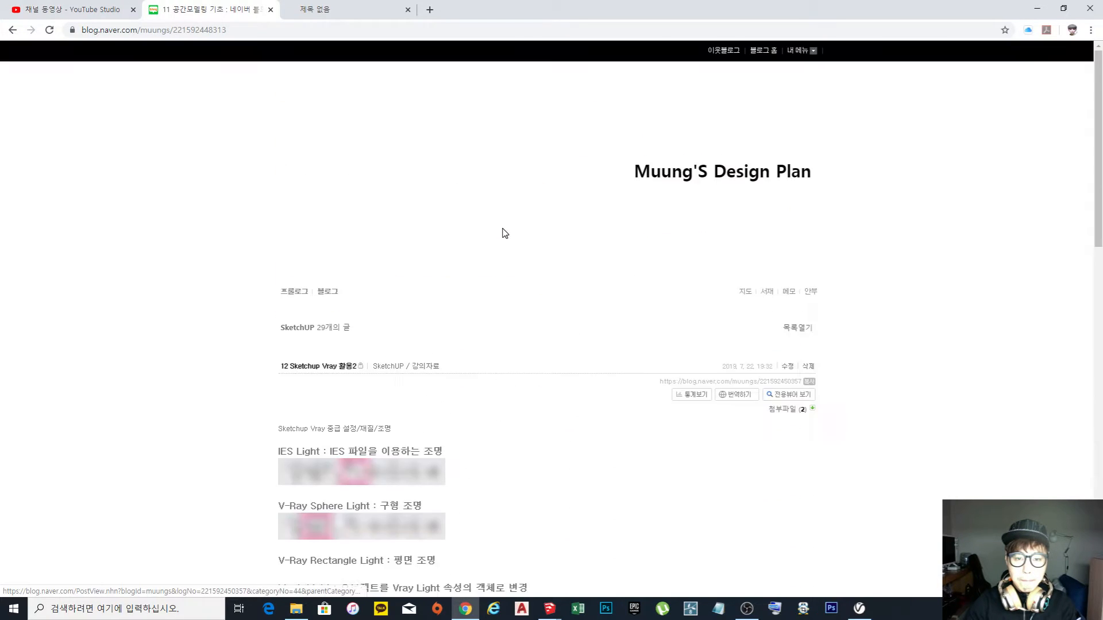
{"action": "scroll", "coordinate": [509, 264], "scroll_direction": "down", "scroll_amount": 5}
{"action": "scroll", "coordinate": [509, 265], "scroll_direction": "down", "scroll_amount": 12}
{"action": "scroll", "coordinate": [522, 323], "scroll_direction": "up", "scroll_amount": 1}
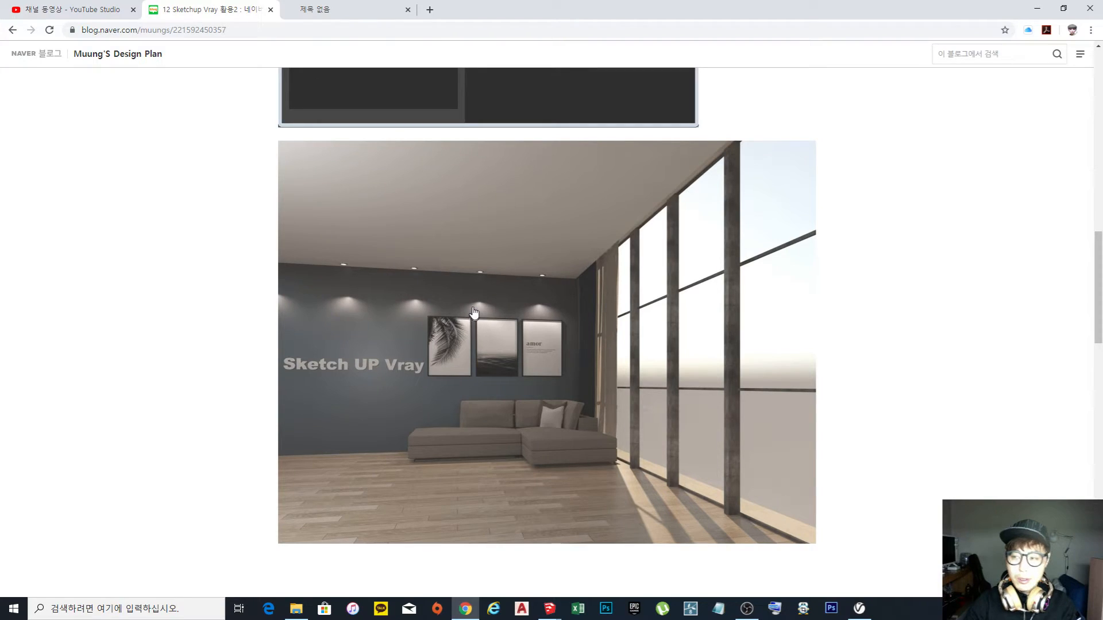
Switch back to SketchUp and close the V-Ray Asset Editor and frame buffer windows.
{"action": "left_click", "coordinate": [1036, 8]}
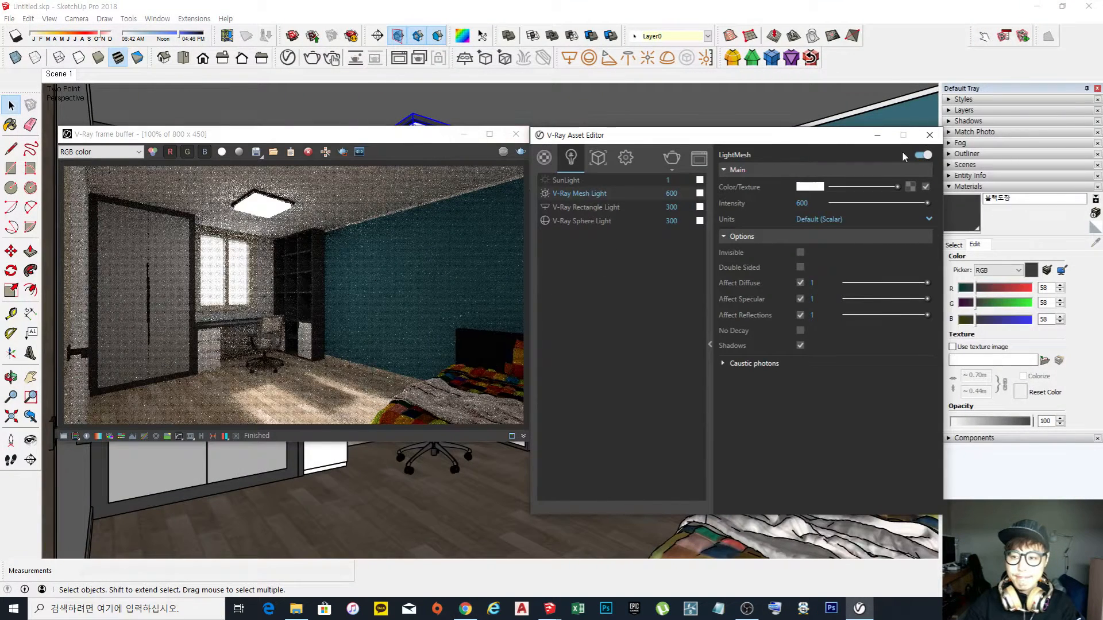
{"action": "left_click", "coordinate": [930, 135]}
{"action": "left_click", "coordinate": [516, 135]}
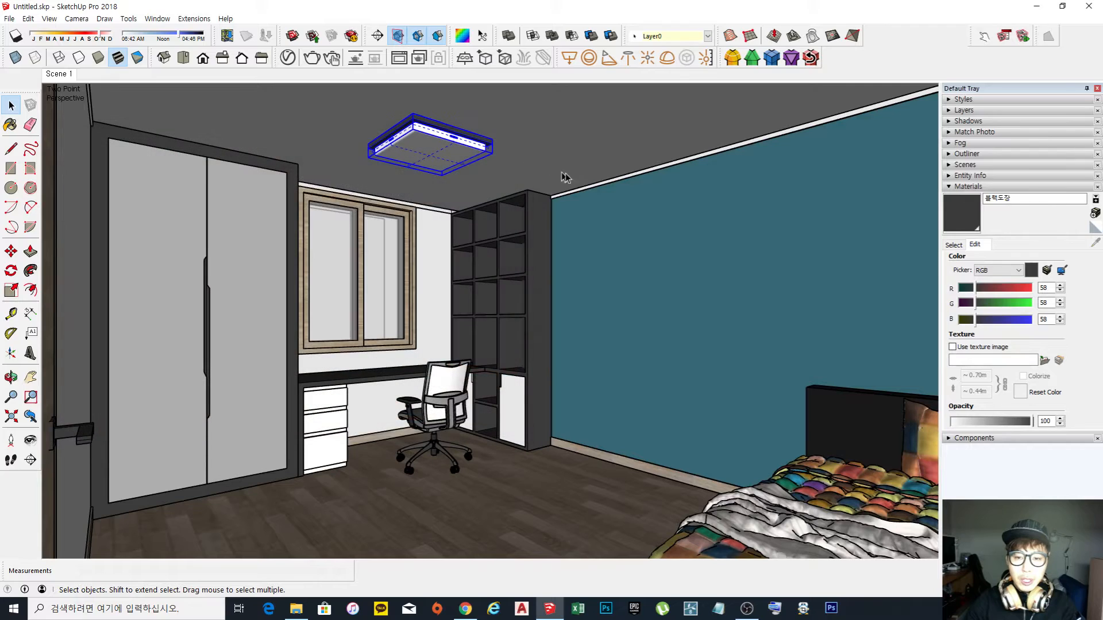
Draw a circle with a 40 mm radius on the ceiling near the teal wall, beside the bookshelf.
{"action": "scroll", "coordinate": [629, 183], "scroll_direction": "up", "scroll_amount": 4}
{"action": "middle_click_drag", "start_coordinate": [611, 185], "coordinate": [673, 125]}
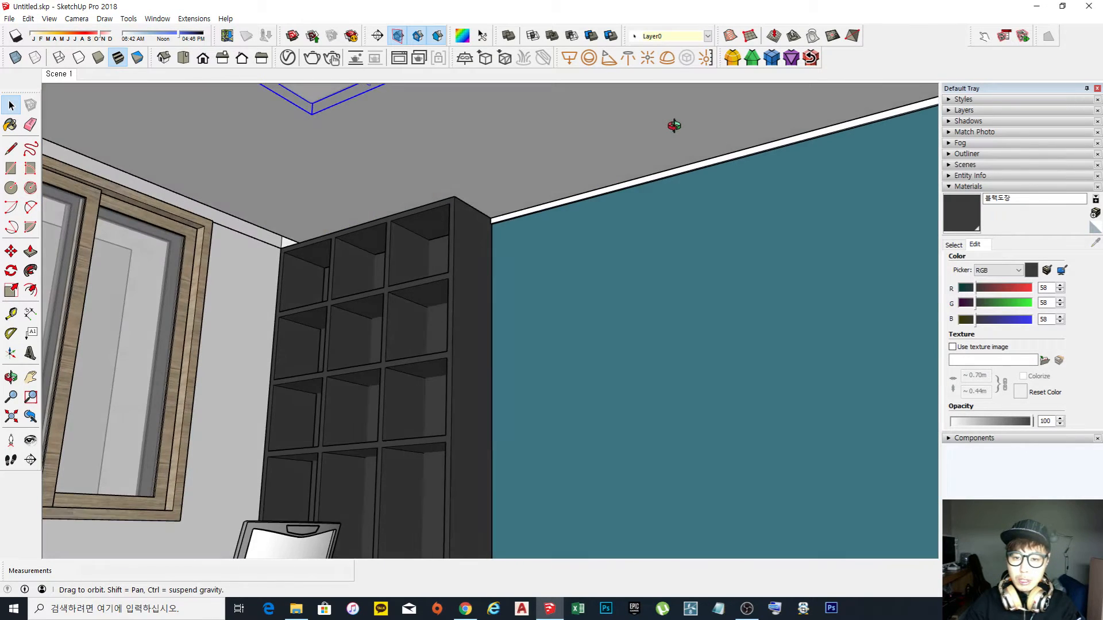
{"action": "middle_click_drag", "start_coordinate": [670, 178], "coordinate": [525, 200], "text": "shift"}
{"action": "scroll", "coordinate": [533, 193], "scroll_direction": "up", "scroll_amount": 3}
{"action": "key", "text": "c"}
{"action": "left_click", "coordinate": [485, 207]}
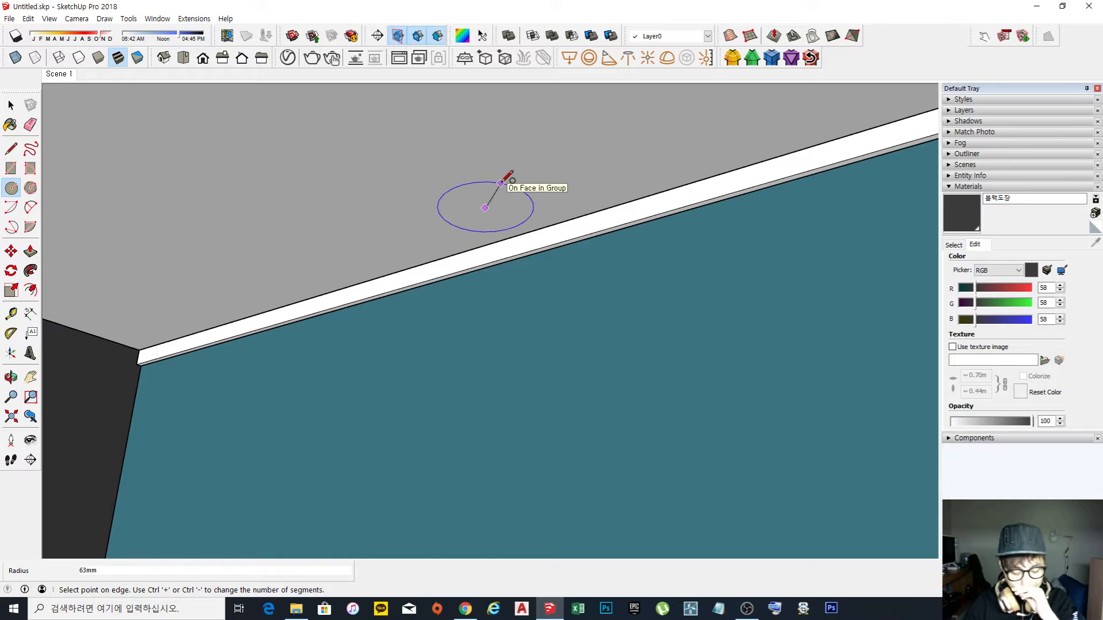
{"action": "left_click", "coordinate": [501, 182]}
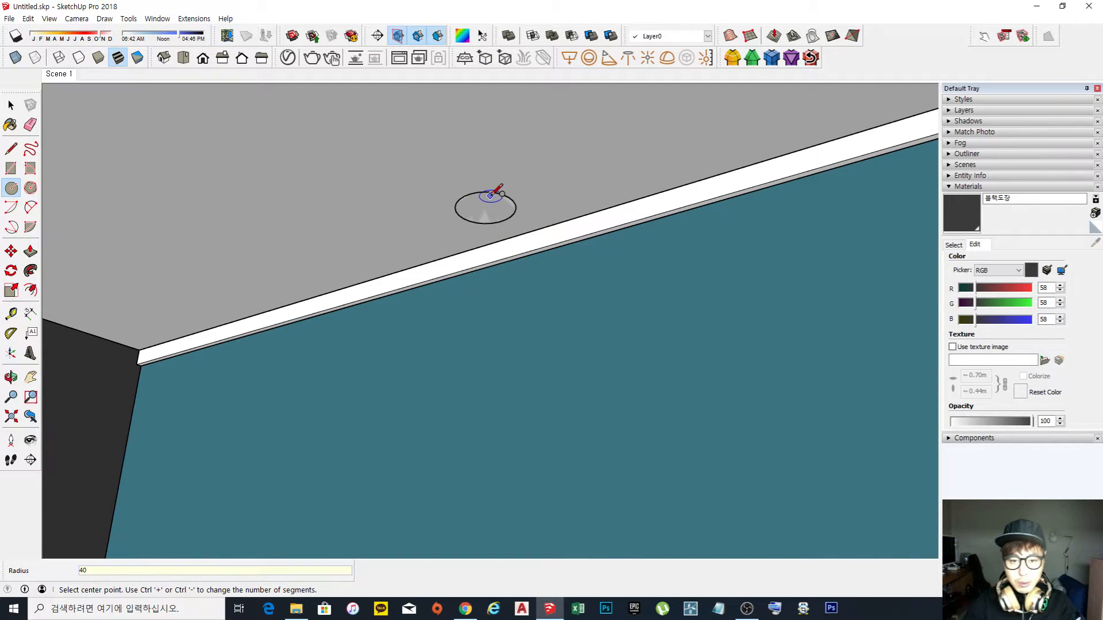
{"action": "scroll", "coordinate": [491, 207], "scroll_direction": "up", "scroll_amount": 2}
{"action": "scroll", "coordinate": [493, 217], "scroll_direction": "up", "scroll_amount": 1}
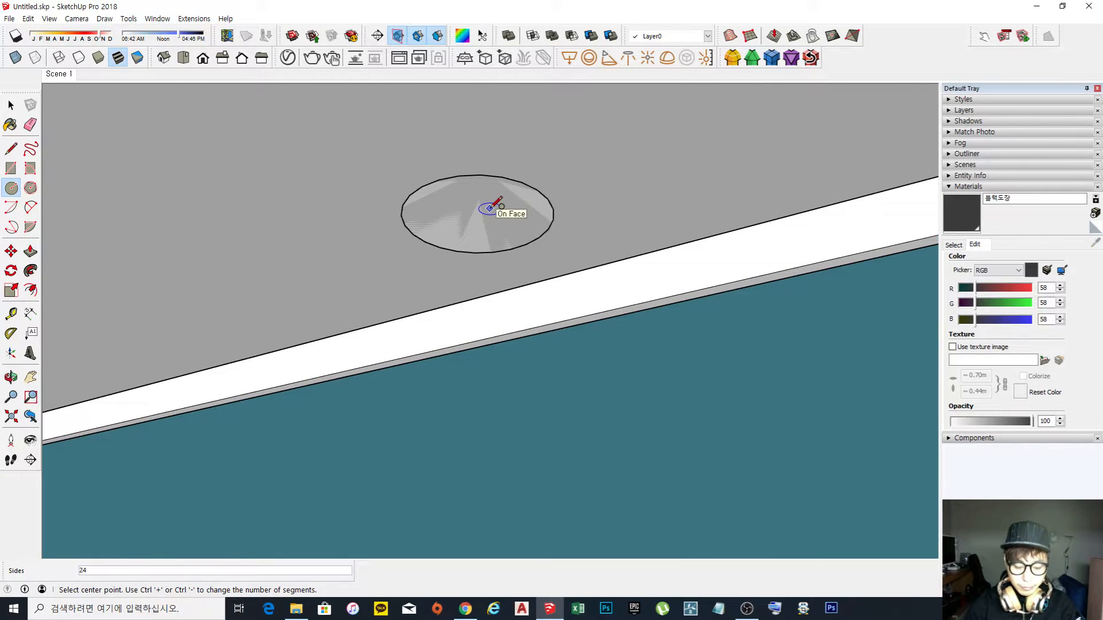
Push/Pull the ceiling circle into a disc 5 mm thick.
{"action": "key", "text": "f"}
{"action": "key", "text": "p"}
{"action": "left_click", "coordinate": [490, 214]}
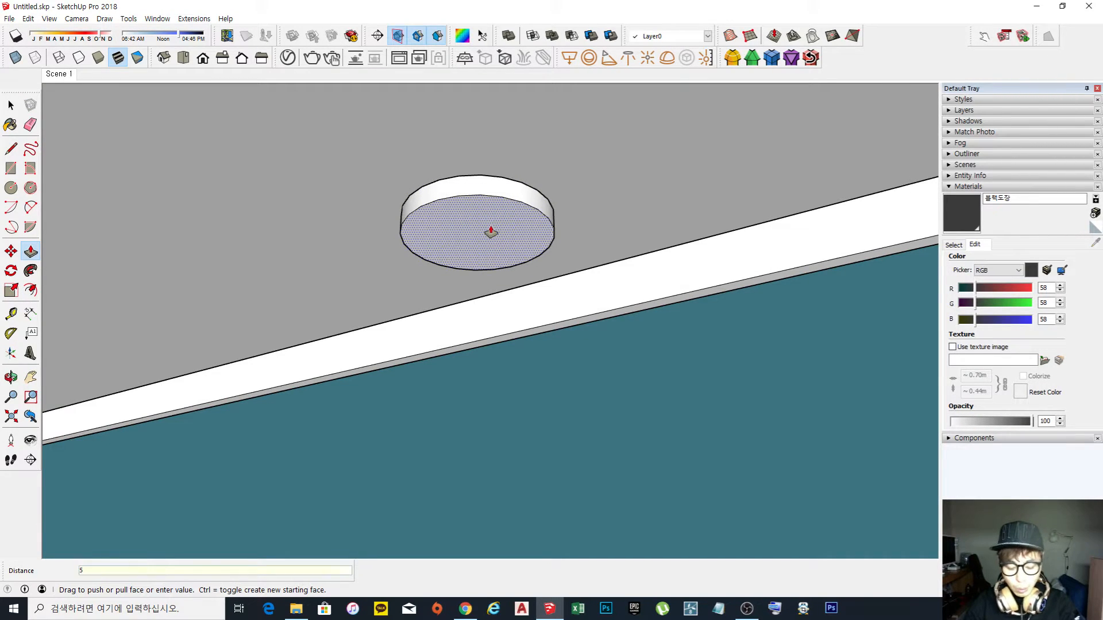
{"action": "type", "text": "5"}
{"action": "key", "text": "Return"}
{"action": "key", "text": "space"}
Offset the disc's outer edge 20 mm inwards to form an inner circle on its underside.
{"action": "middle_click_drag", "start_coordinate": [490, 231], "coordinate": [487, 227]}
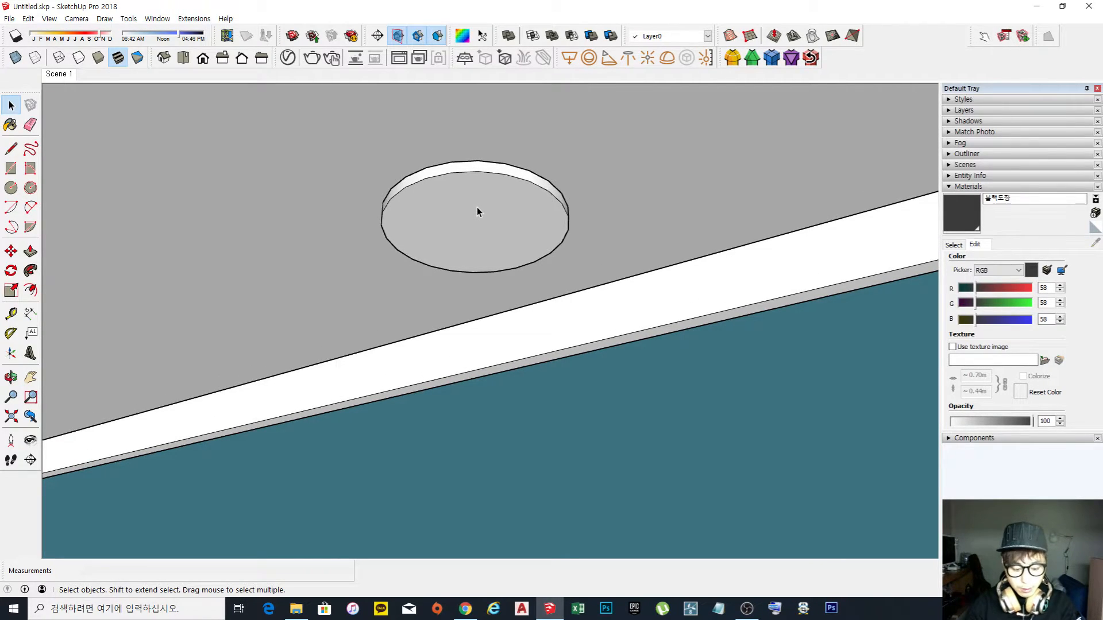
{"action": "key", "text": "f"}
{"action": "left_click", "coordinate": [447, 173]}
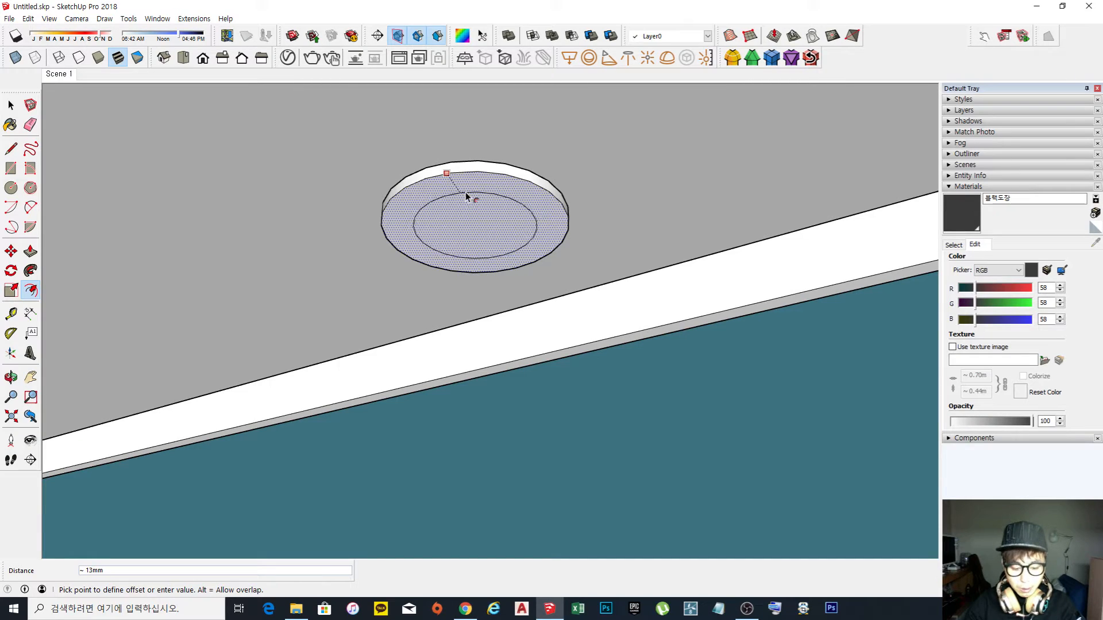
{"action": "type", "text": "20"}
{"action": "key", "text": "Return"}
{"action": "key", "text": "space"}
Push the inner circle up into the disc to recess the centre of the downlight.
{"action": "key", "text": "p"}
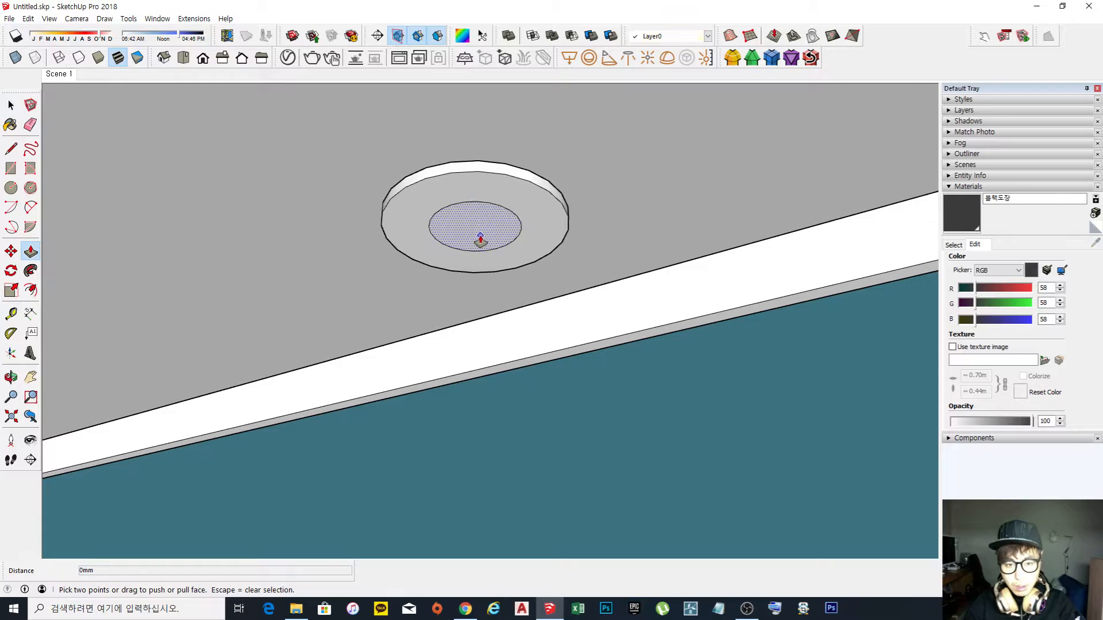
{"action": "left_click", "coordinate": [480, 240]}
{"action": "left_click", "coordinate": [481, 239]}
{"action": "key", "text": "space"}
Select the whole downlight geometry and make it a component with the default settings.
{"action": "triple_click", "coordinate": [540, 236]}
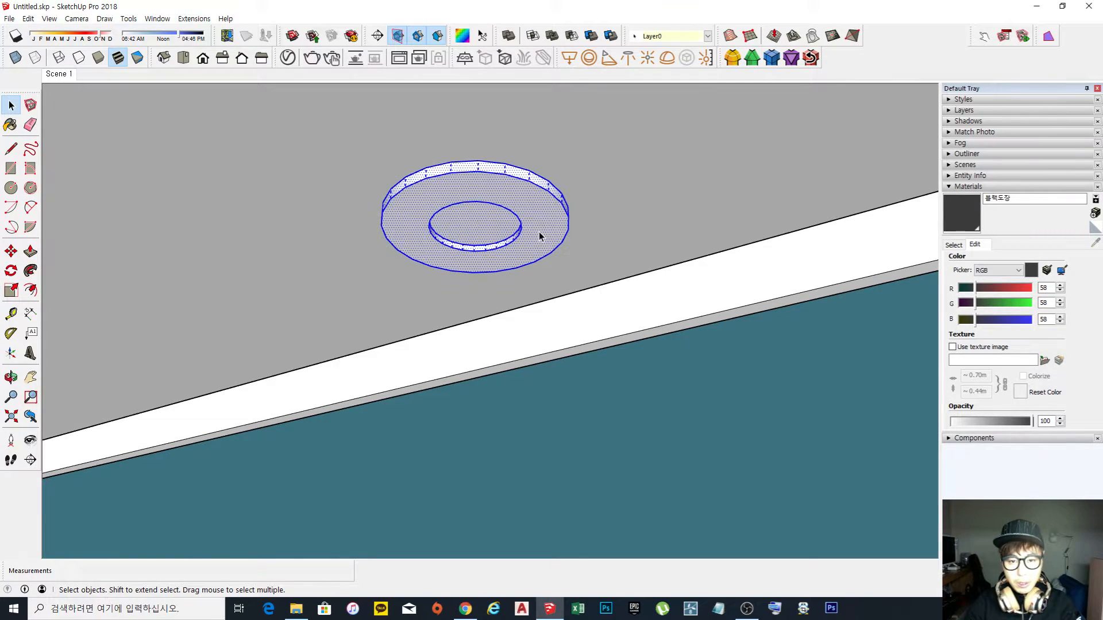
{"action": "right_click", "coordinate": [540, 234]}
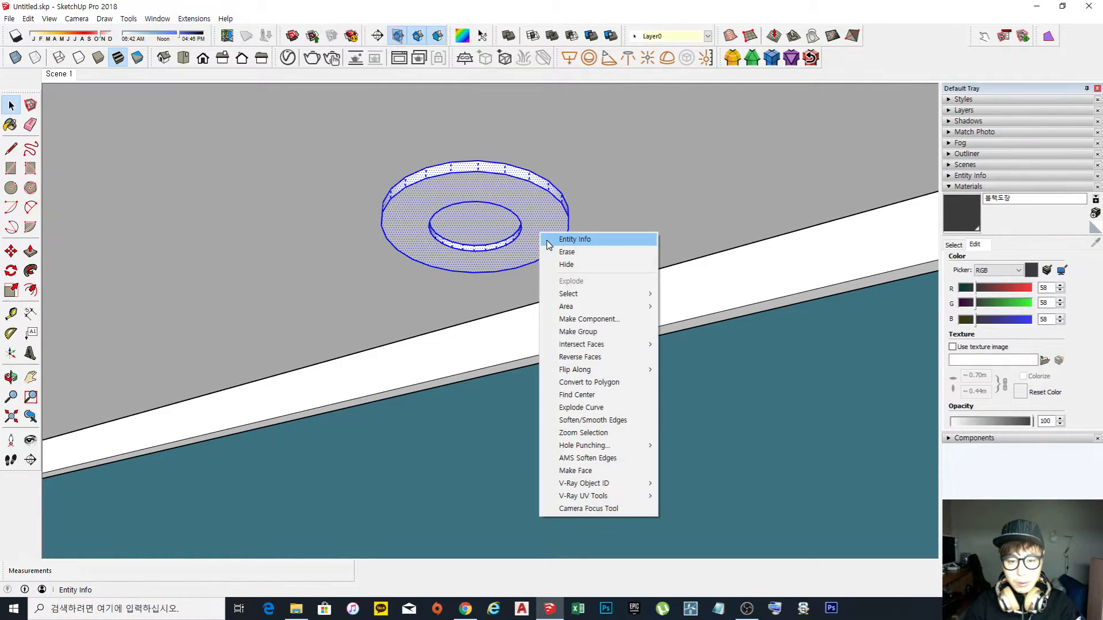
{"action": "left_click", "coordinate": [597, 318]}
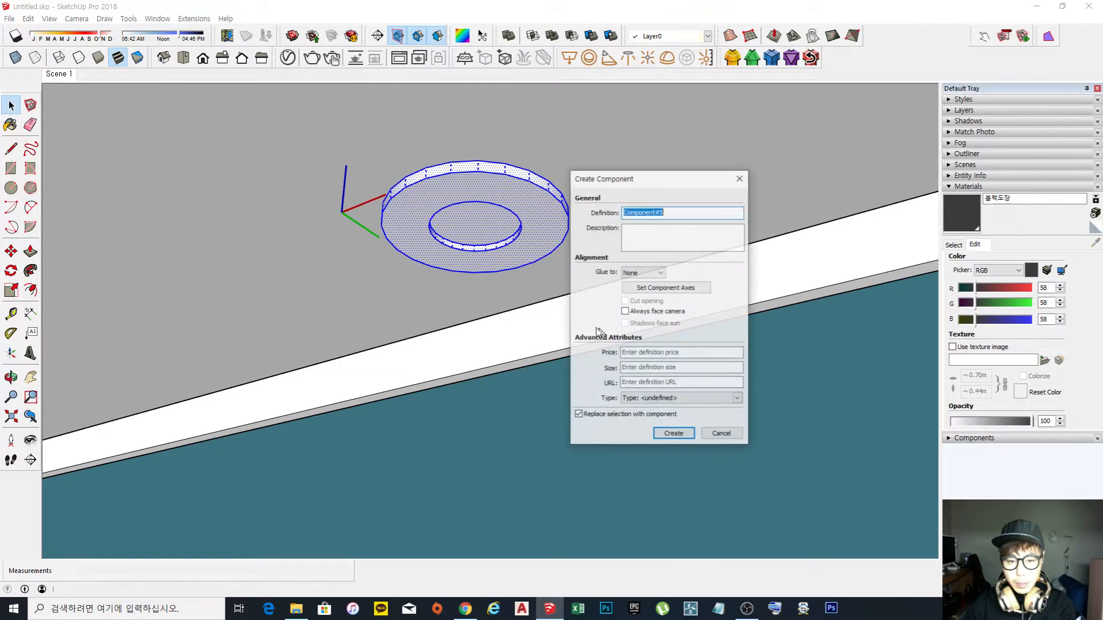
{"action": "left_click", "coordinate": [673, 434]}
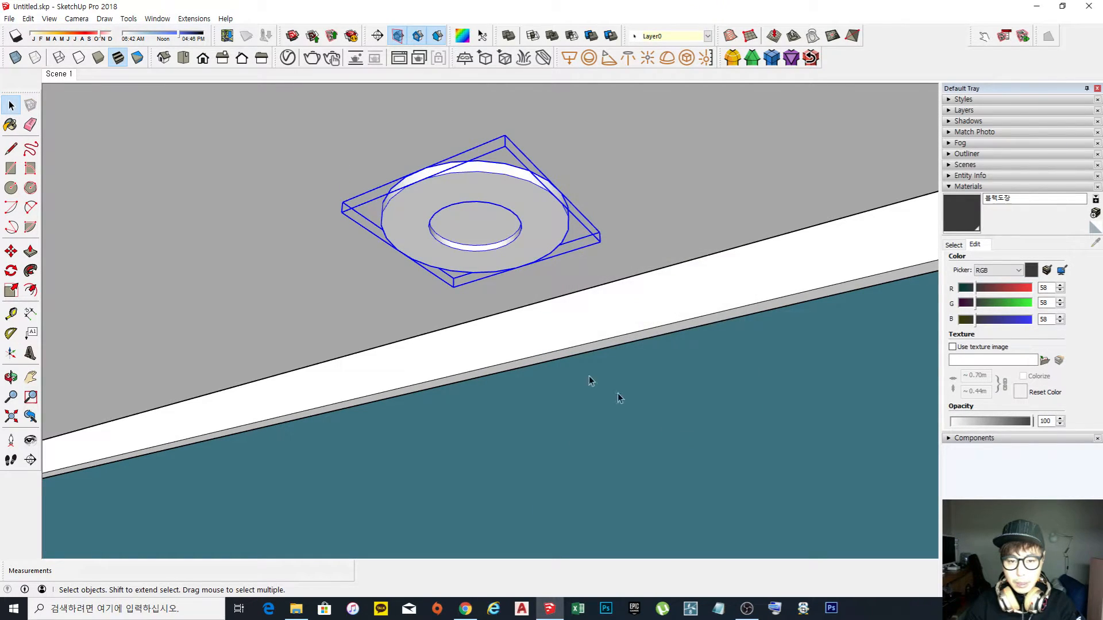
Reposition the downlight component on the ceiling, shifting it farther away from the teal wall.
{"action": "scroll", "coordinate": [514, 258], "scroll_direction": "down", "scroll_amount": 10}
{"action": "middle_click_drag", "start_coordinate": [517, 253], "coordinate": [544, 241]}
{"action": "scroll", "coordinate": [514, 247], "scroll_direction": "up", "scroll_amount": 3}
{"action": "key", "text": "m"}
{"action": "left_click", "coordinate": [517, 238]}
{"action": "left_click", "coordinate": [439, 256]}
{"action": "left_click", "coordinate": [421, 197]}
{"action": "left_click", "coordinate": [424, 212]}
{"action": "left_click", "coordinate": [451, 234]}
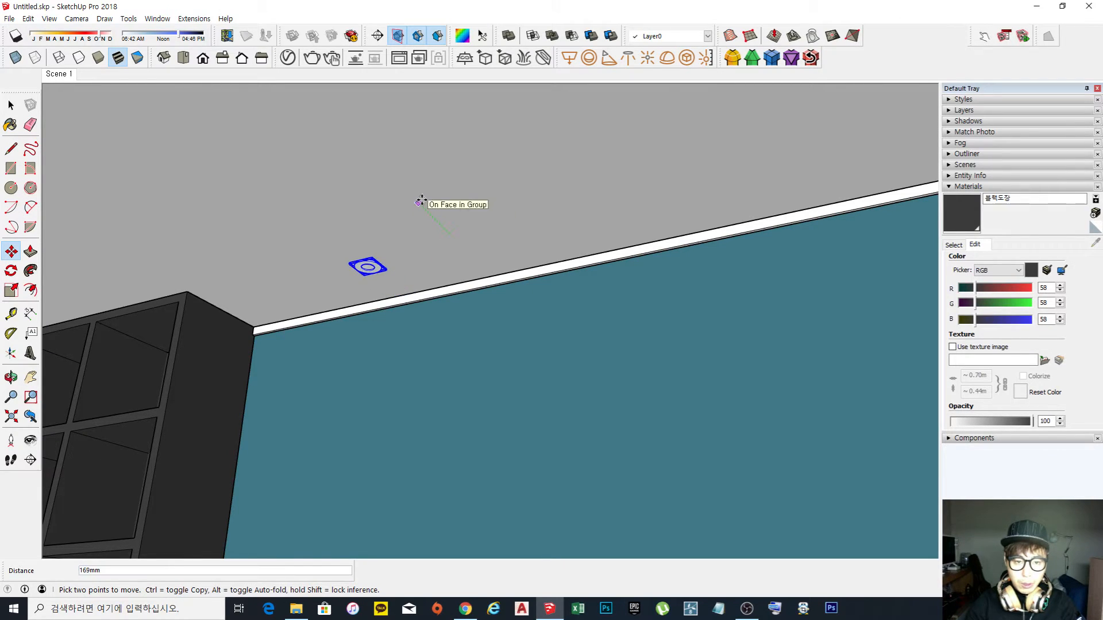
{"action": "key", "text": "Return"}
Copy the downlight along the teal wall and repeat the copy three times at equal spacing.
{"action": "middle_click_drag", "start_coordinate": [421, 201], "coordinate": [378, 236]}
{"action": "left_click", "coordinate": [351, 229]}
{"action": "key", "text": "ctrl"}
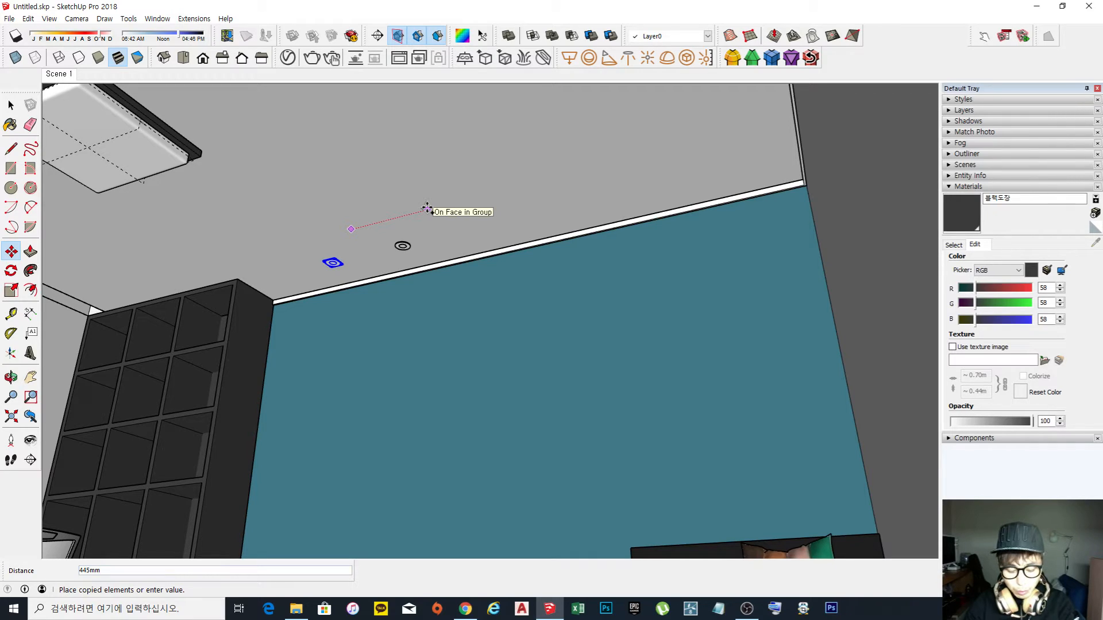
{"action": "key", "text": "Return"}
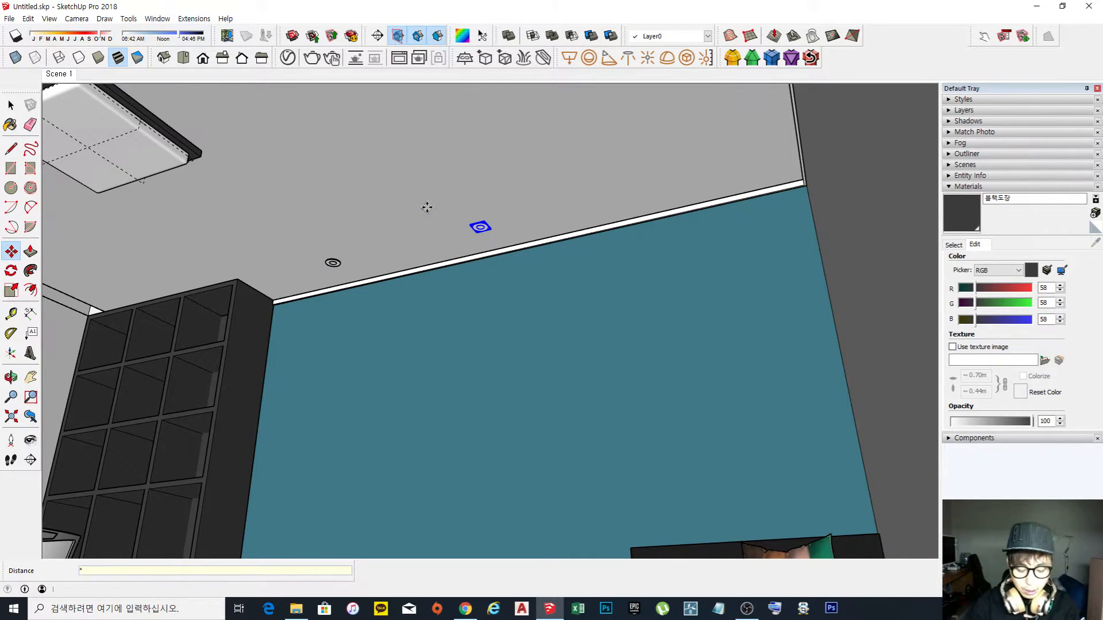
{"action": "type", "text": "*3"}
{"action": "key", "text": "Return"}
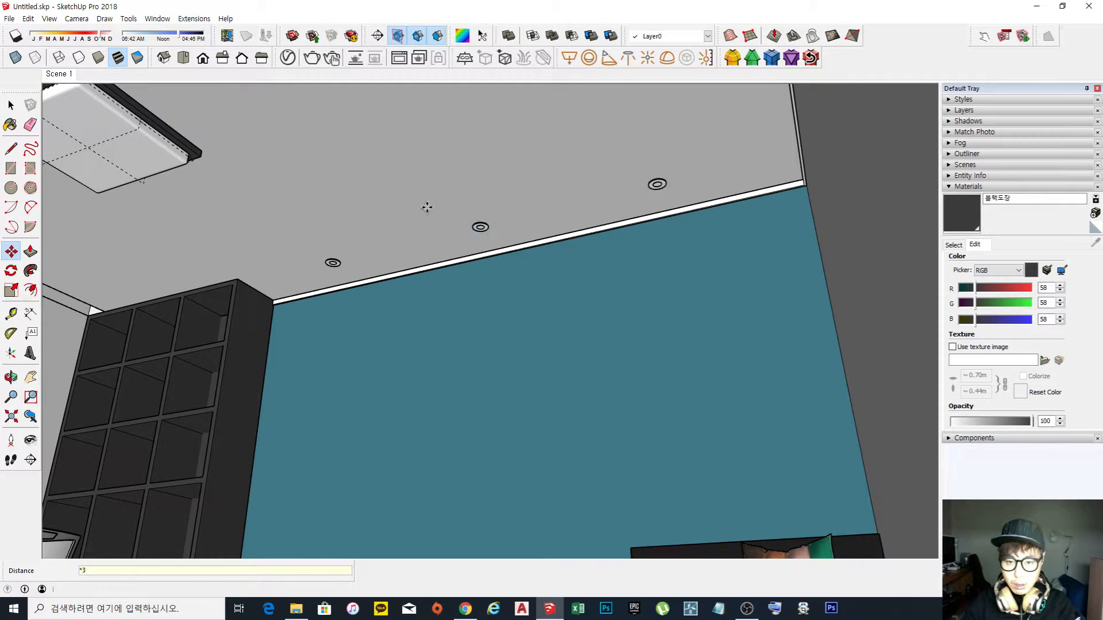
{"action": "mouse_move", "coordinate": [571, 274]}
{"action": "middle_mouse_down"}
{"action": "mouse_move", "coordinate": [670, 266]}
{"action": "mouse_move", "coordinate": [569, 264]}
{"action": "middle_mouse_up"}
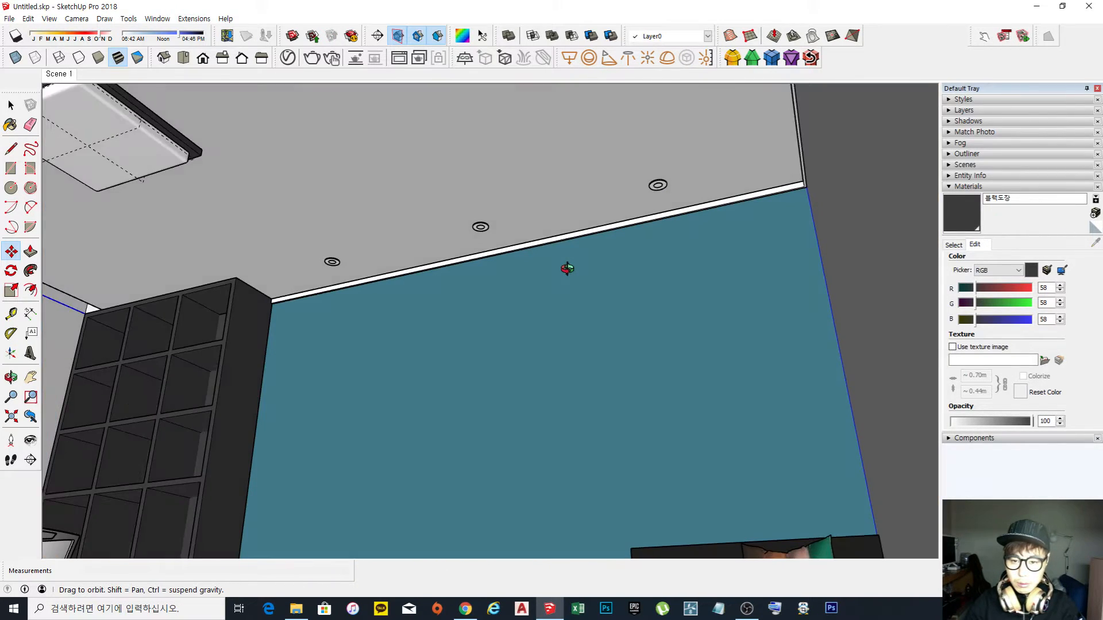
{"action": "scroll", "coordinate": [586, 239], "scroll_direction": "up", "scroll_amount": 5}
{"action": "key", "text": "space"}
{"action": "left_click", "coordinate": [623, 239]}
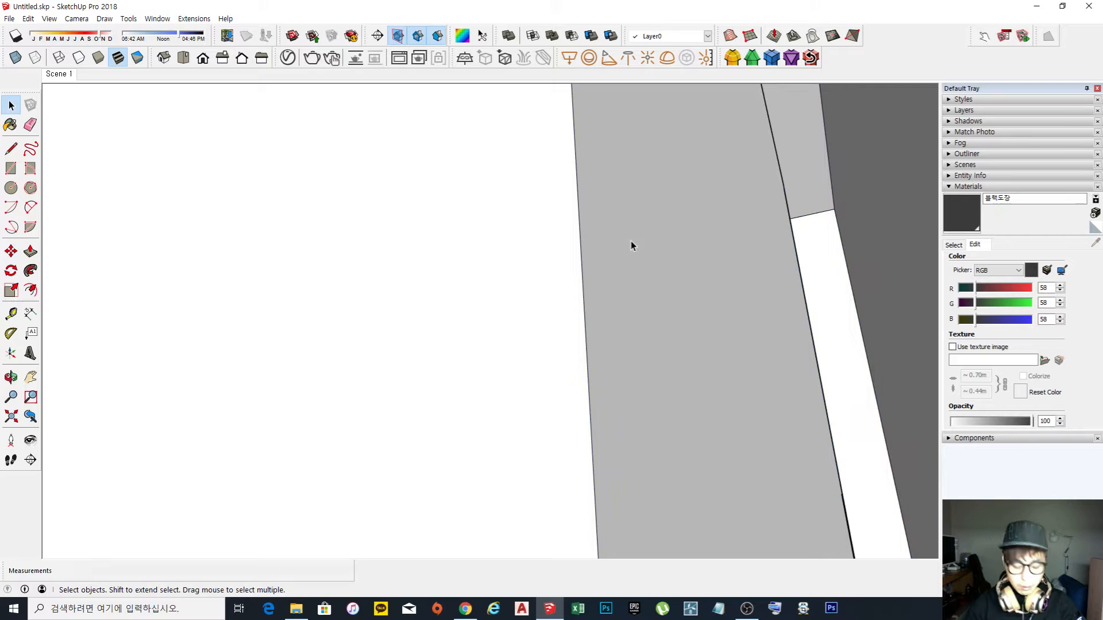
{"action": "scroll", "coordinate": [627, 237], "scroll_direction": "up", "scroll_amount": 1}
{"action": "scroll", "coordinate": [555, 247], "scroll_direction": "up", "scroll_amount": 1}
{"action": "scroll", "coordinate": [554, 247], "scroll_direction": "up", "scroll_amount": 4}
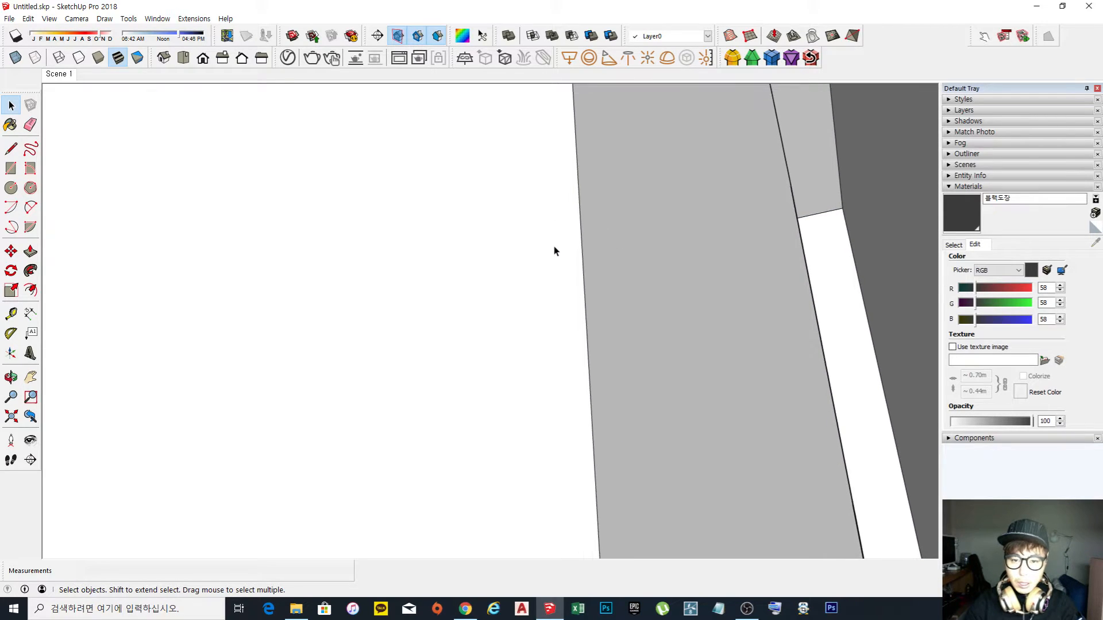
{"action": "middle_click_drag", "start_coordinate": [379, 268], "coordinate": [423, 323]}
{"action": "scroll", "coordinate": [423, 323], "scroll_direction": "down", "scroll_amount": 2}
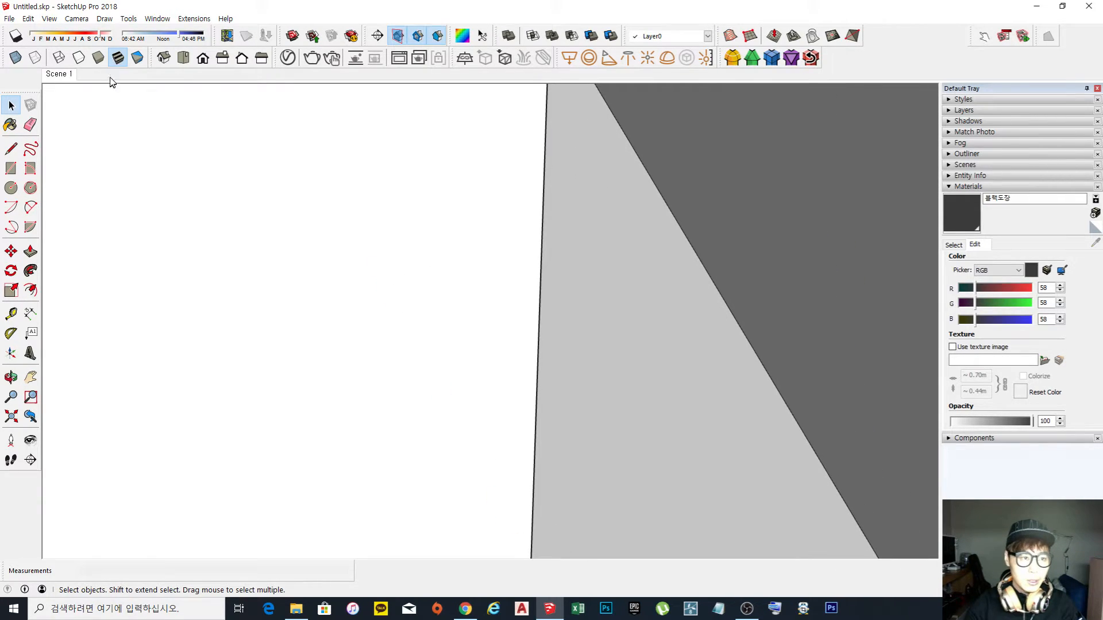
Show the room from outside in isometric view and select the surplus downlight copy beyond the end wall.
{"action": "left_click", "coordinate": [164, 59]}
{"action": "scroll", "coordinate": [380, 287], "scroll_direction": "down", "scroll_amount": 3}
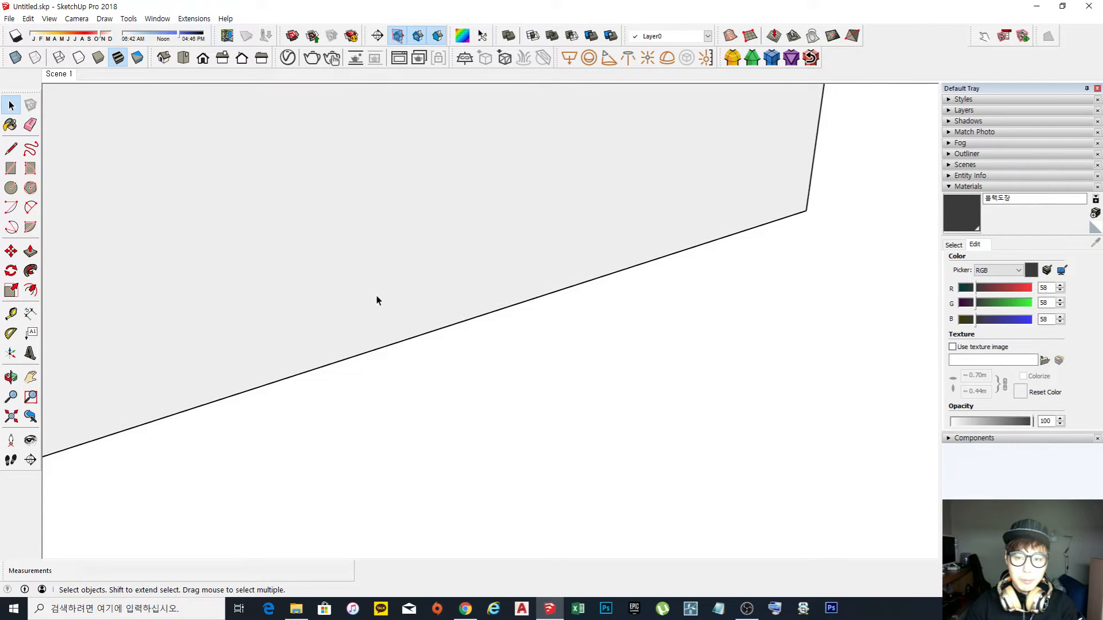
{"action": "scroll", "coordinate": [377, 295], "scroll_direction": "down", "scroll_amount": 3}
{"action": "scroll", "coordinate": [438, 293], "scroll_direction": "down", "scroll_amount": 6}
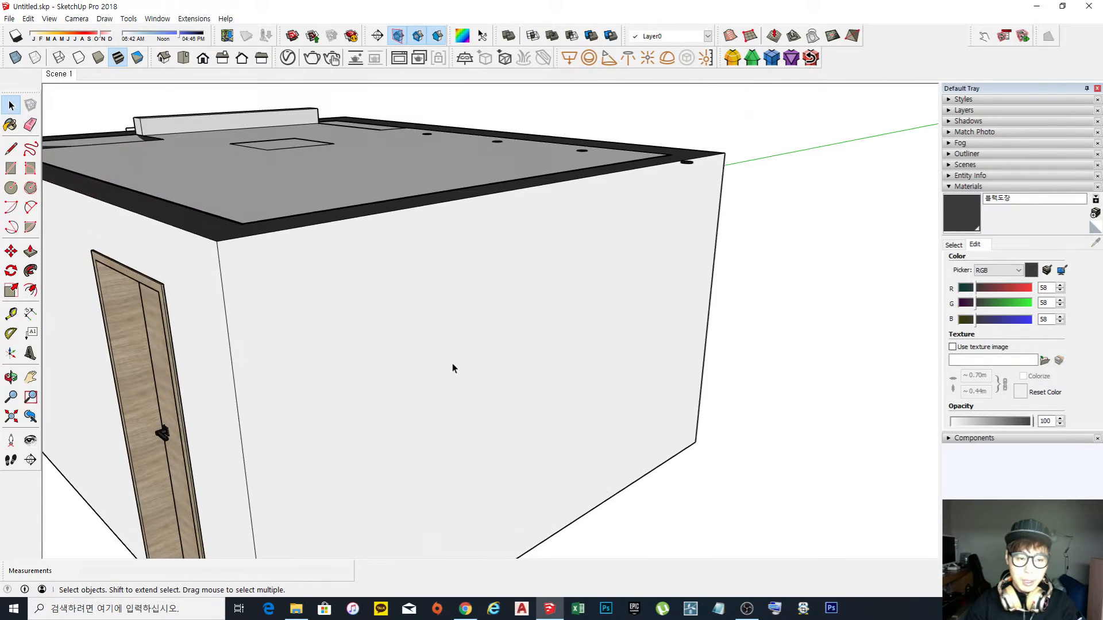
{"action": "scroll", "coordinate": [555, 309], "scroll_direction": "down", "scroll_amount": 3}
{"action": "middle_click_drag", "start_coordinate": [537, 317], "coordinate": [646, 391]}
{"action": "scroll", "coordinate": [666, 337], "scroll_direction": "up", "scroll_amount": 3}
{"action": "left_click", "coordinate": [662, 338]}
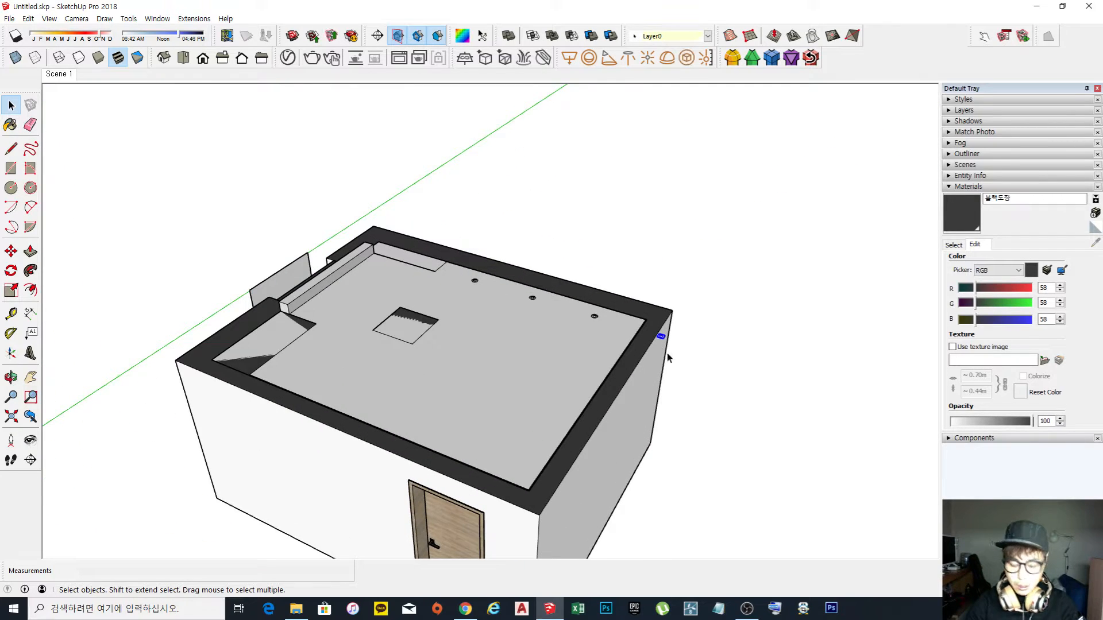
Return to the Scene 1 view and open the downlight component nearest the bookshelf for editing.
{"action": "middle_click_drag", "start_coordinate": [543, 287], "coordinate": [121, 113]}
{"action": "left_click", "coordinate": [49, 74]}
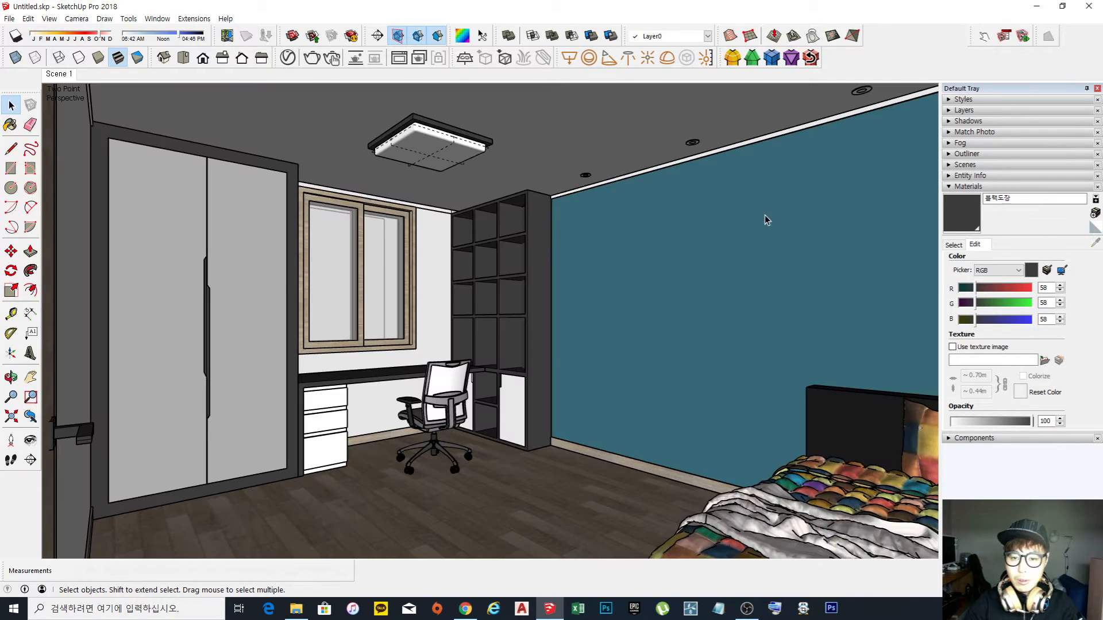
{"action": "scroll", "coordinate": [586, 177], "scroll_direction": "up", "scroll_amount": 10}
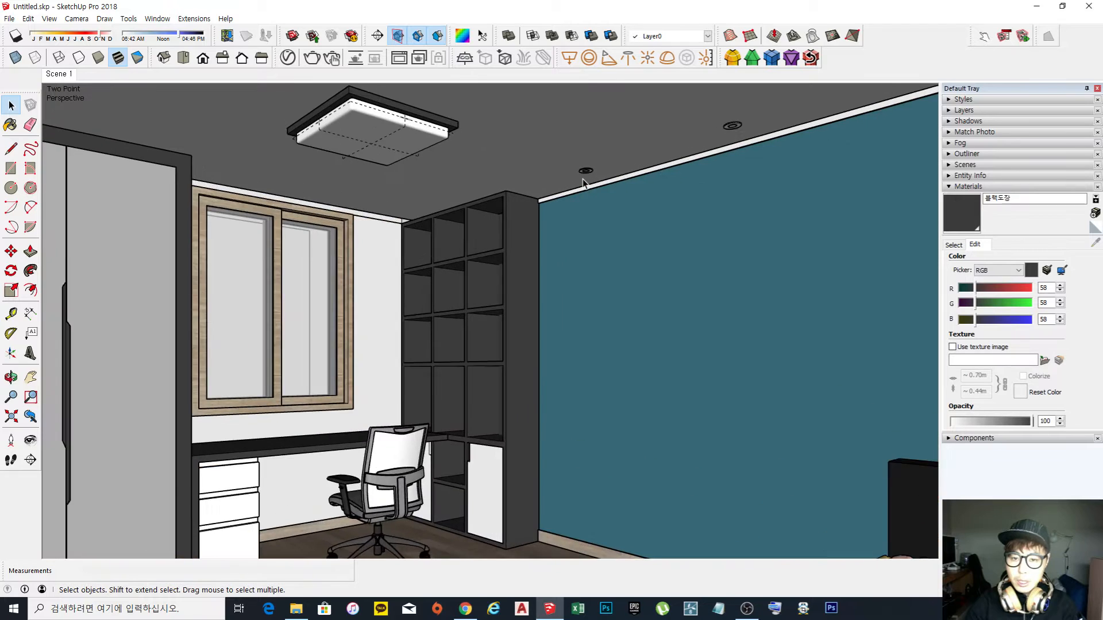
{"action": "middle_click_drag", "start_coordinate": [586, 174], "coordinate": [633, 214]}
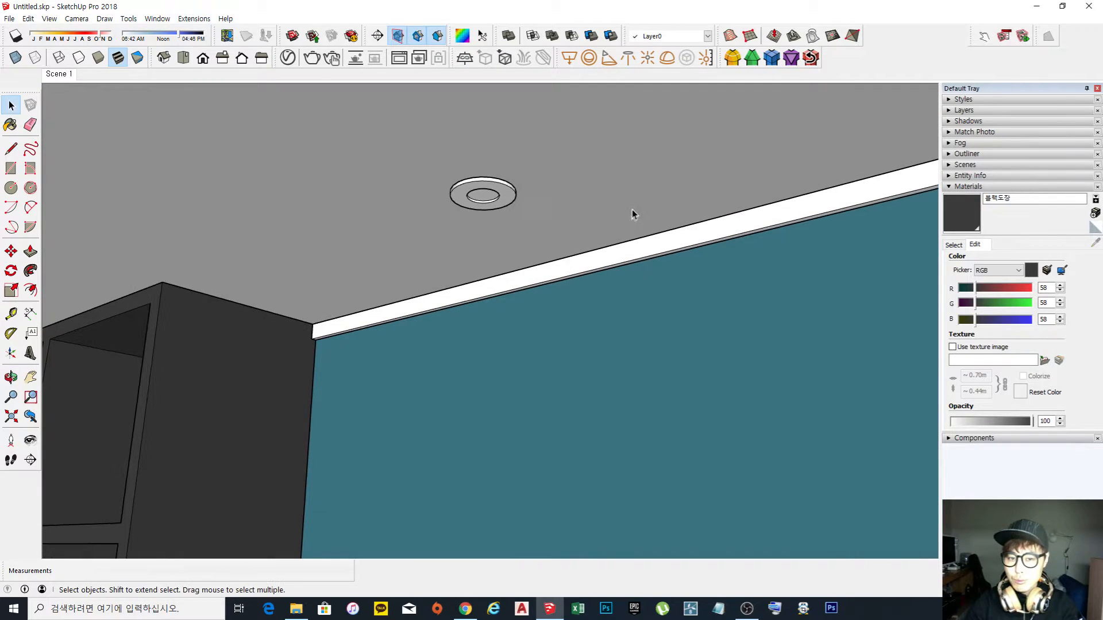
{"action": "double_click", "coordinate": [506, 194]}
{"action": "scroll", "coordinate": [505, 194], "scroll_direction": "up", "scroll_amount": 4}
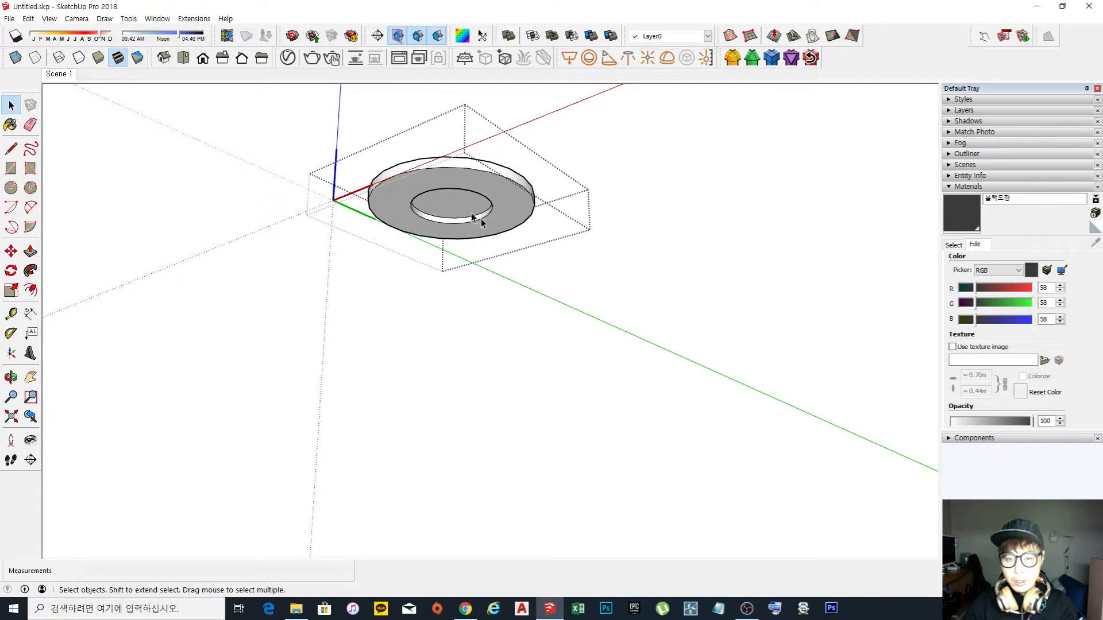
Reopen the materials browser and show the Colors library to choose a colour for the downlight.
{"action": "left_click", "coordinate": [951, 187]}
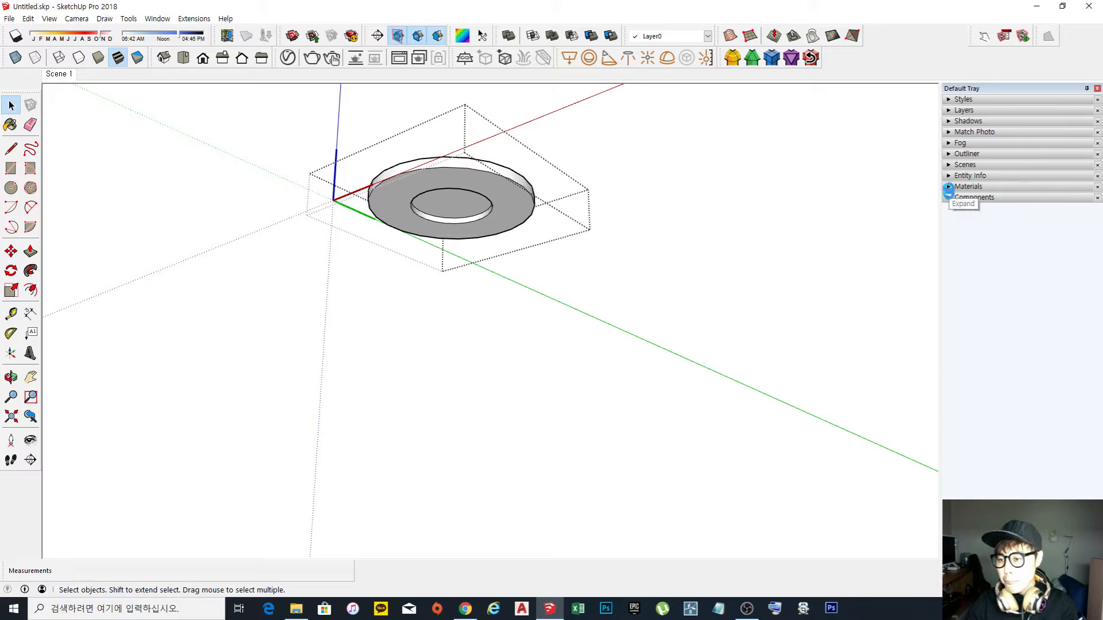
{"action": "left_click", "coordinate": [950, 187]}
{"action": "left_click", "coordinate": [949, 245]}
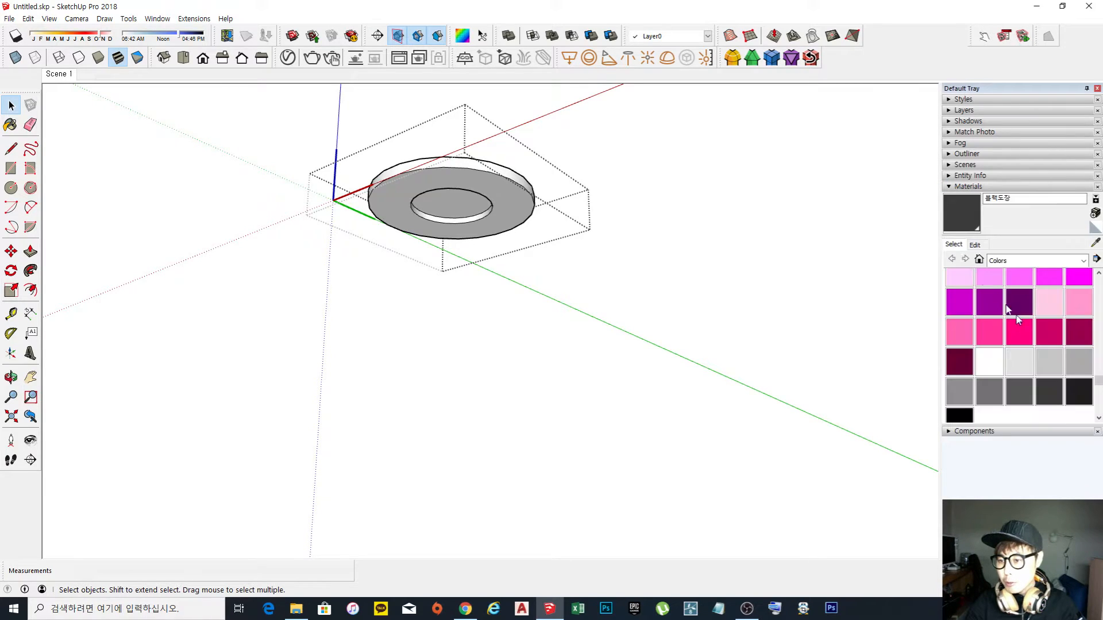
Paint the inner circular face of the recessed light with the pale yellow Color E01 material.
{"action": "scroll", "coordinate": [1008, 351], "scroll_direction": "up", "scroll_amount": 10}
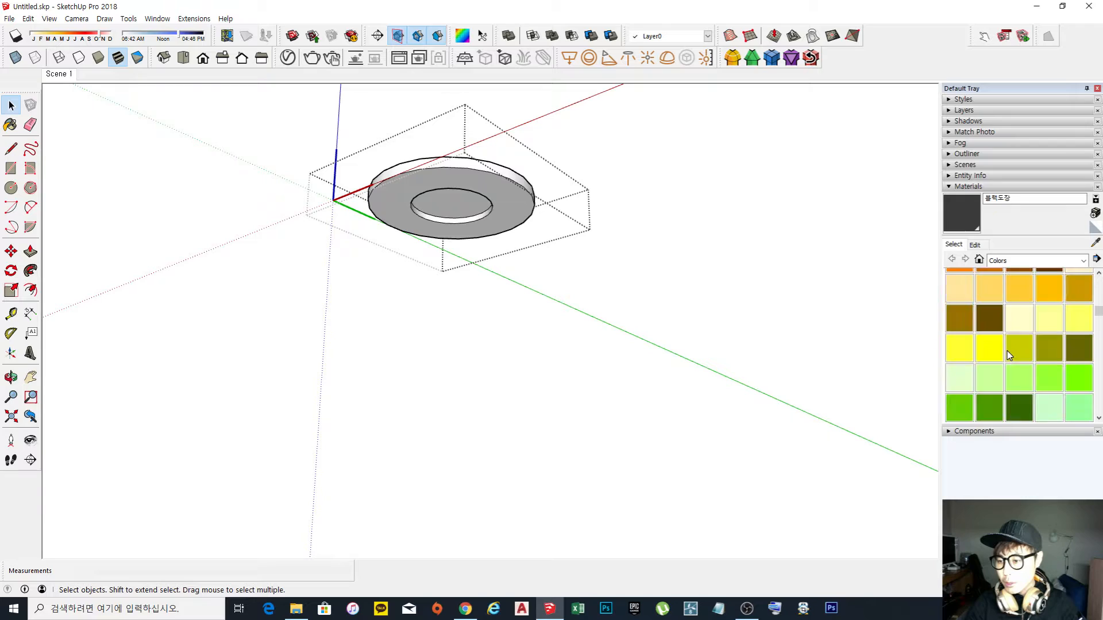
{"action": "left_click", "coordinate": [1019, 318]}
{"action": "left_click", "coordinate": [448, 198]}
{"action": "middle_click_drag", "start_coordinate": [463, 212], "coordinate": [475, 172]}
{"action": "key", "text": "space"}
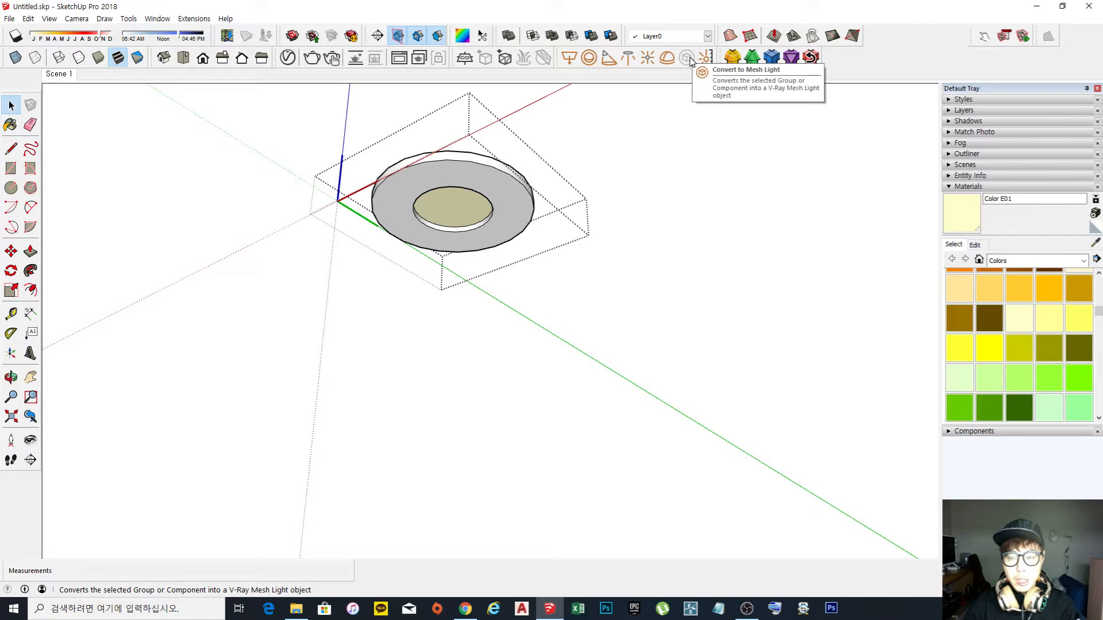
Rename the pale yellow material as 매입등램프 and leave the recessed light's component editing.
{"action": "middle_click_drag", "start_coordinate": [485, 222], "coordinate": [551, 240]}
{"action": "left_click", "coordinate": [984, 201]}
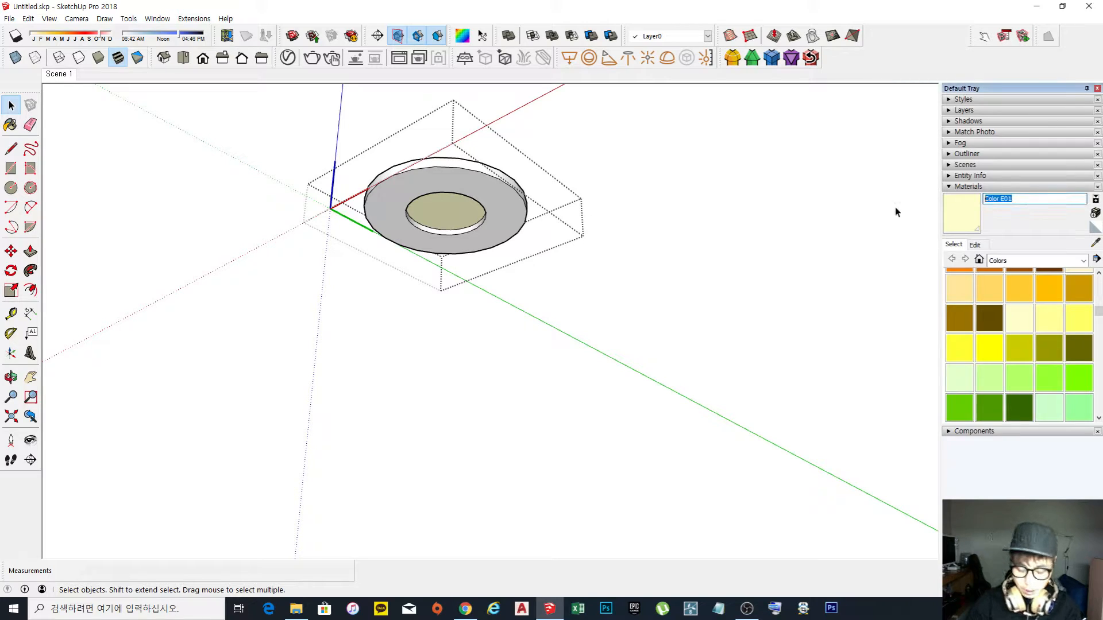
{"action": "type", "text": "매입등램프"}
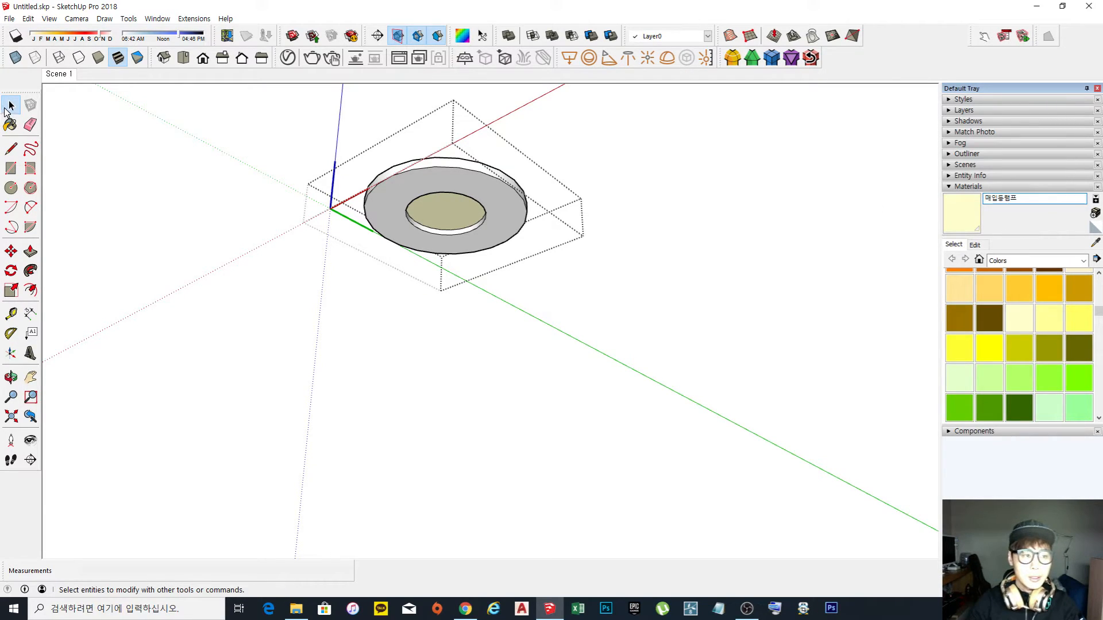
{"action": "left_click", "coordinate": [690, 385]}
Check the painted recessed lights along the ceiling above the teal wall and save the model.
{"action": "scroll", "coordinate": [490, 247], "scroll_direction": "down", "scroll_amount": 7}
{"action": "scroll", "coordinate": [489, 249], "scroll_direction": "down", "scroll_amount": 3}
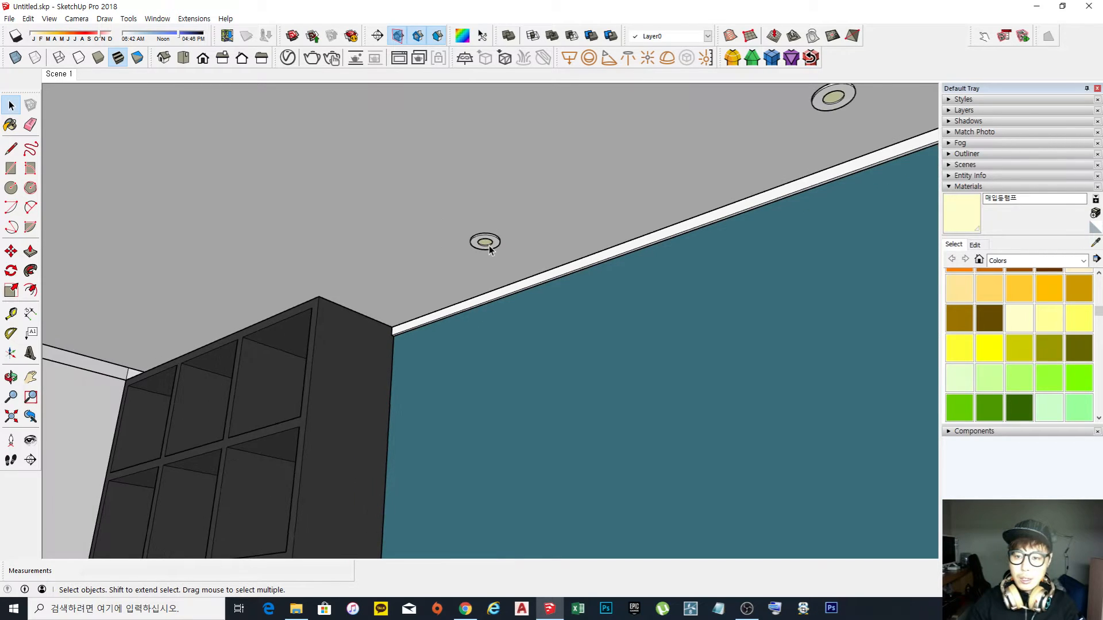
{"action": "middle_click_drag", "start_coordinate": [826, 155], "coordinate": [569, 264], "text": "shift"}
{"action": "scroll", "coordinate": [370, 246], "scroll_direction": "up", "scroll_amount": 3}
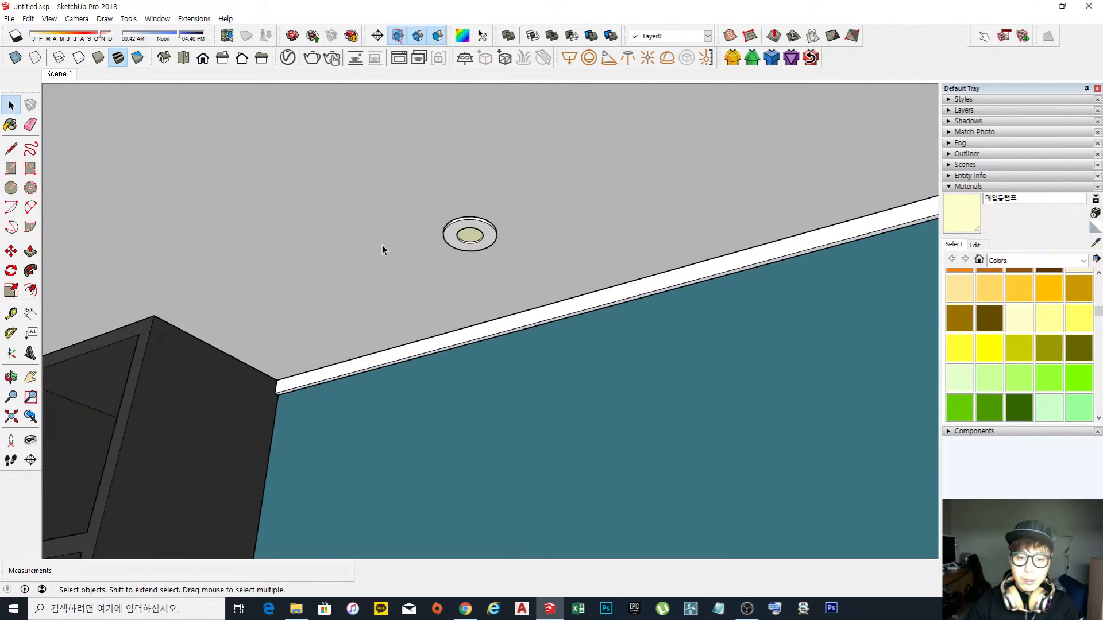
{"action": "scroll", "coordinate": [449, 247], "scroll_direction": "down", "scroll_amount": 7}
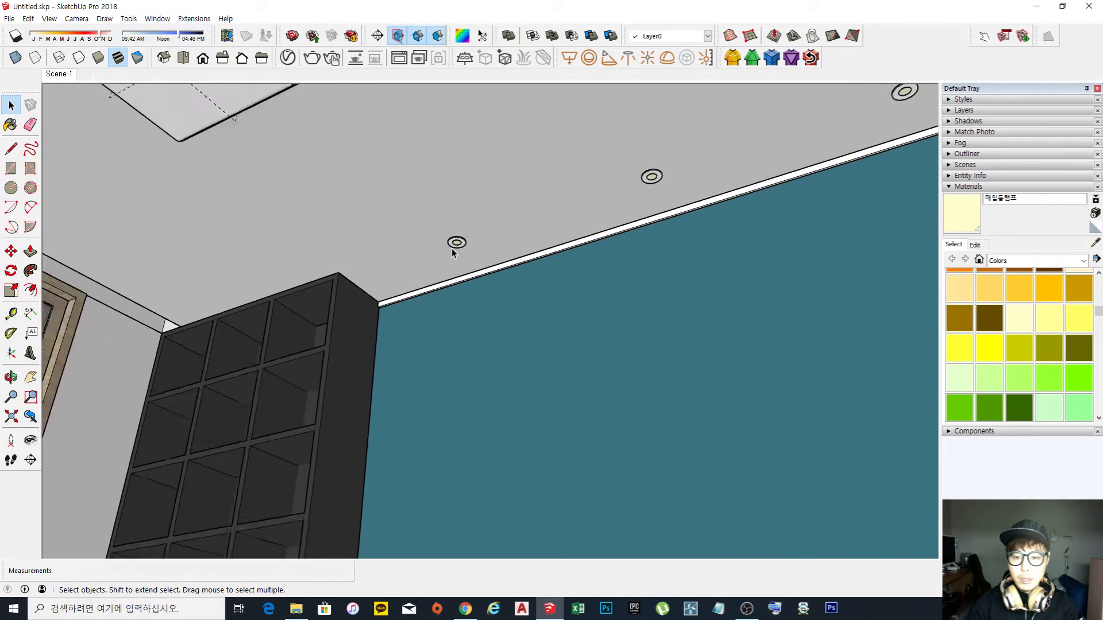
{"action": "scroll", "coordinate": [452, 249], "scroll_direction": "down", "scroll_amount": 1}
{"action": "middle_click_drag", "start_coordinate": [569, 241], "coordinate": [479, 275]}
{"action": "scroll", "coordinate": [491, 260], "scroll_direction": "up", "scroll_amount": 3}
{"action": "scroll", "coordinate": [384, 251], "scroll_direction": "up", "scroll_amount": 5}
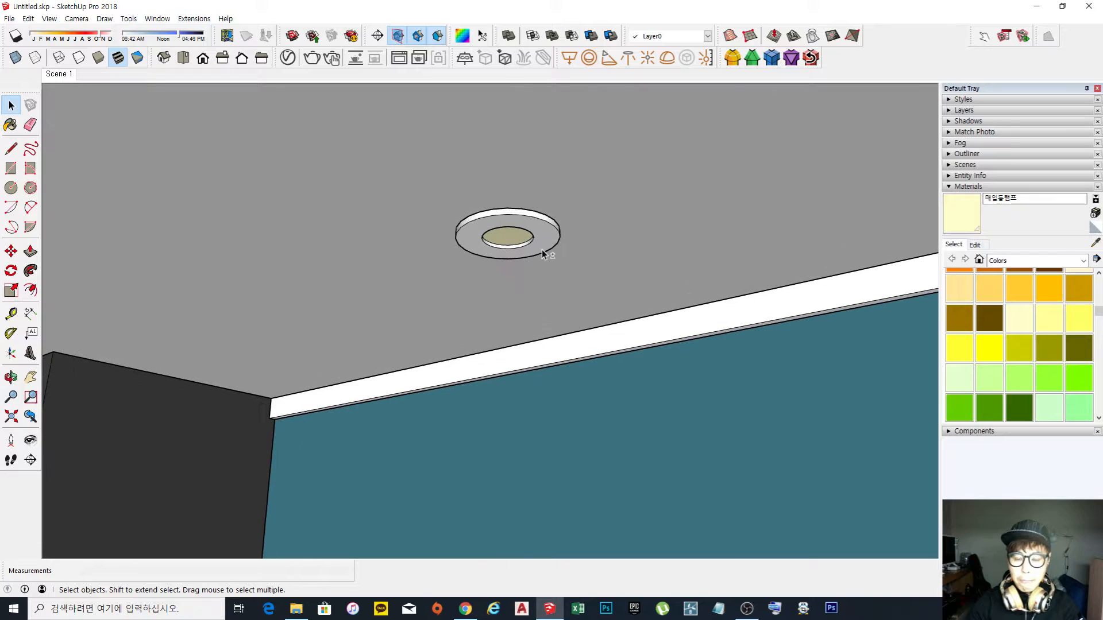
{"action": "middle_click_drag", "start_coordinate": [542, 253], "coordinate": [516, 248], "text": "shift"}
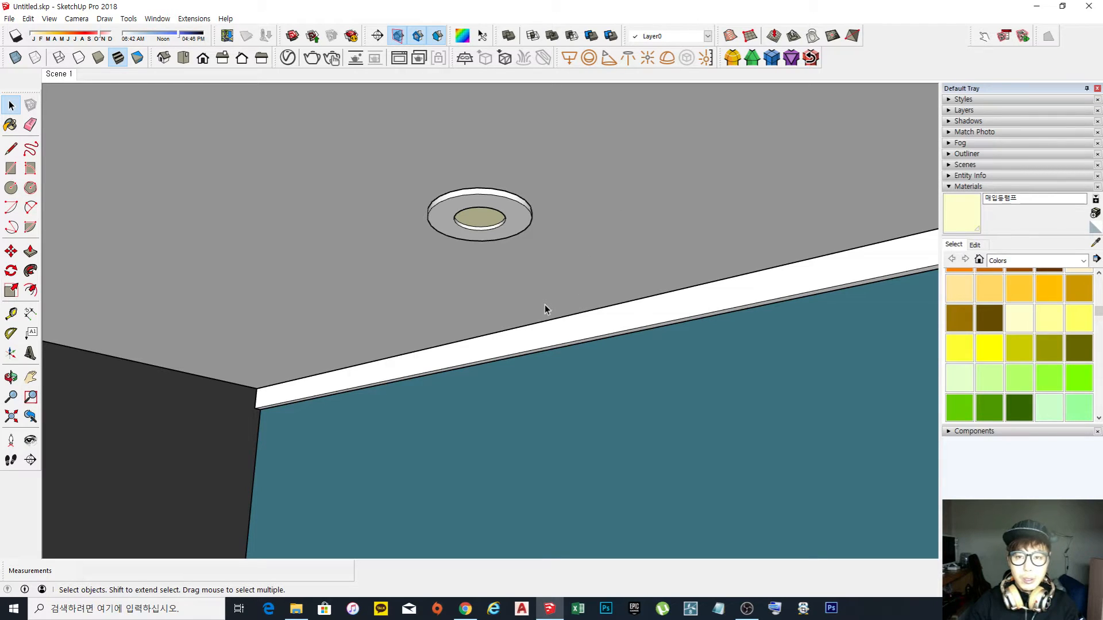
{"action": "key", "text": "ctrl+s"}
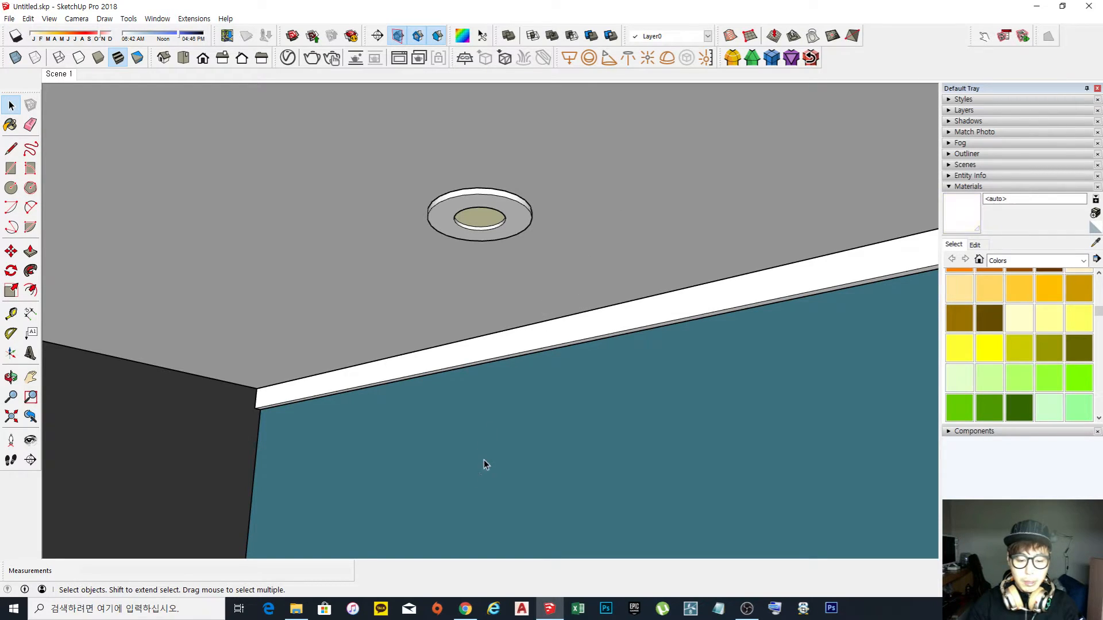
{"action": "middle_click_drag", "start_coordinate": [630, 236], "coordinate": [600, 219]}
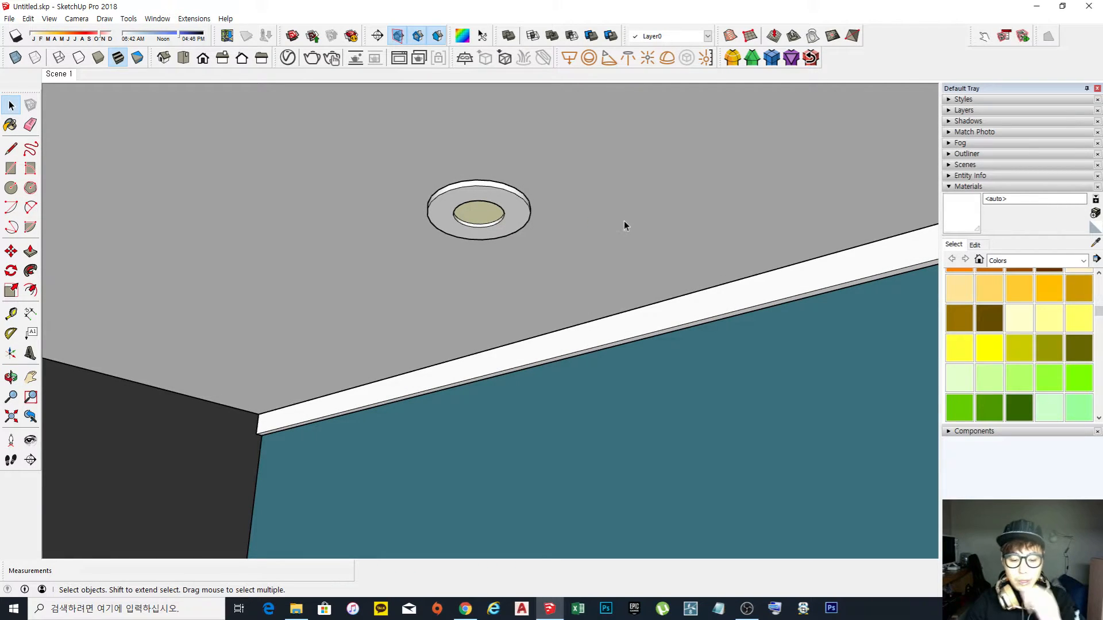
Switch to Chrome and open the blog's IES 파일자료 post on page 2 of the 기타자료 category.
{"action": "left_click", "coordinate": [465, 608]}
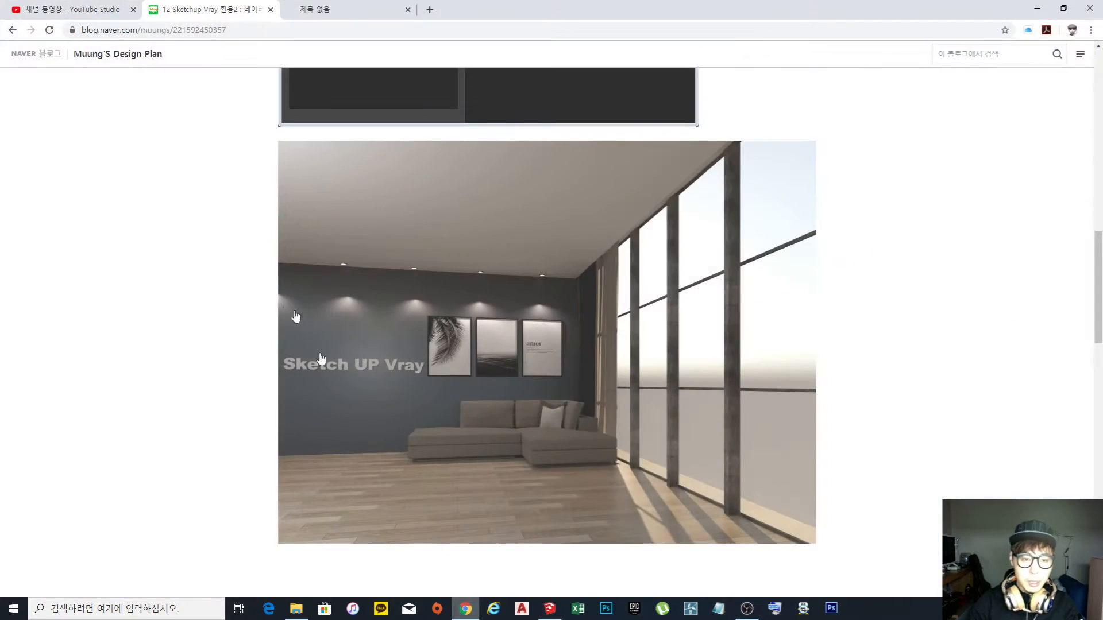
{"action": "scroll", "coordinate": [186, 190], "scroll_direction": "up", "scroll_amount": 10}
{"action": "scroll", "coordinate": [218, 201], "scroll_direction": "up", "scroll_amount": 7}
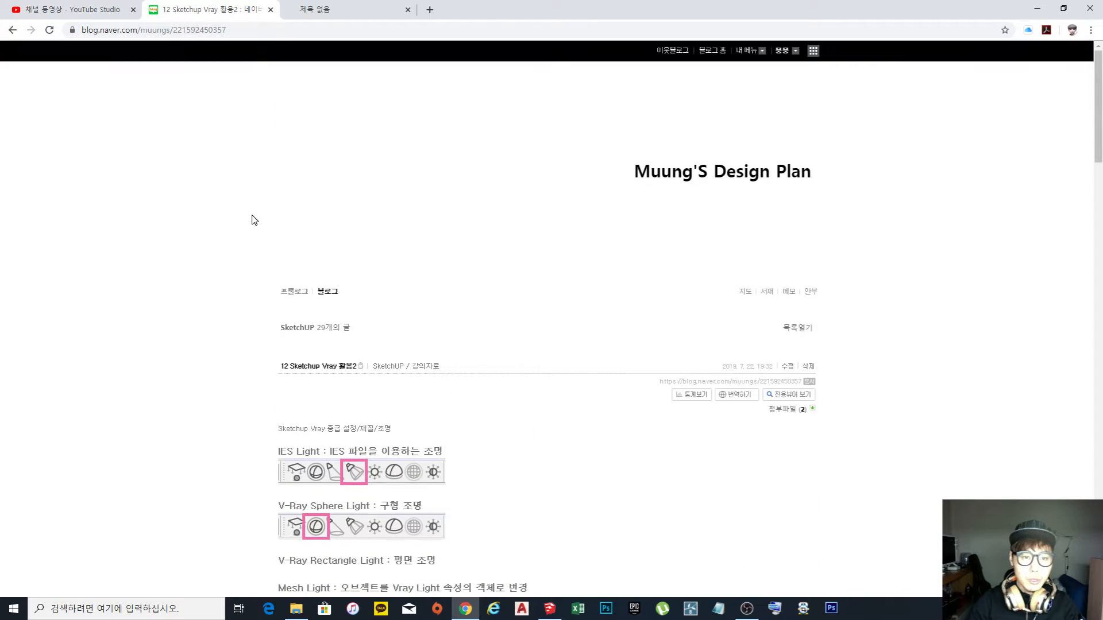
{"action": "left_click", "coordinate": [738, 171]}
{"action": "scroll", "coordinate": [229, 221], "scroll_direction": "down", "scroll_amount": 15}
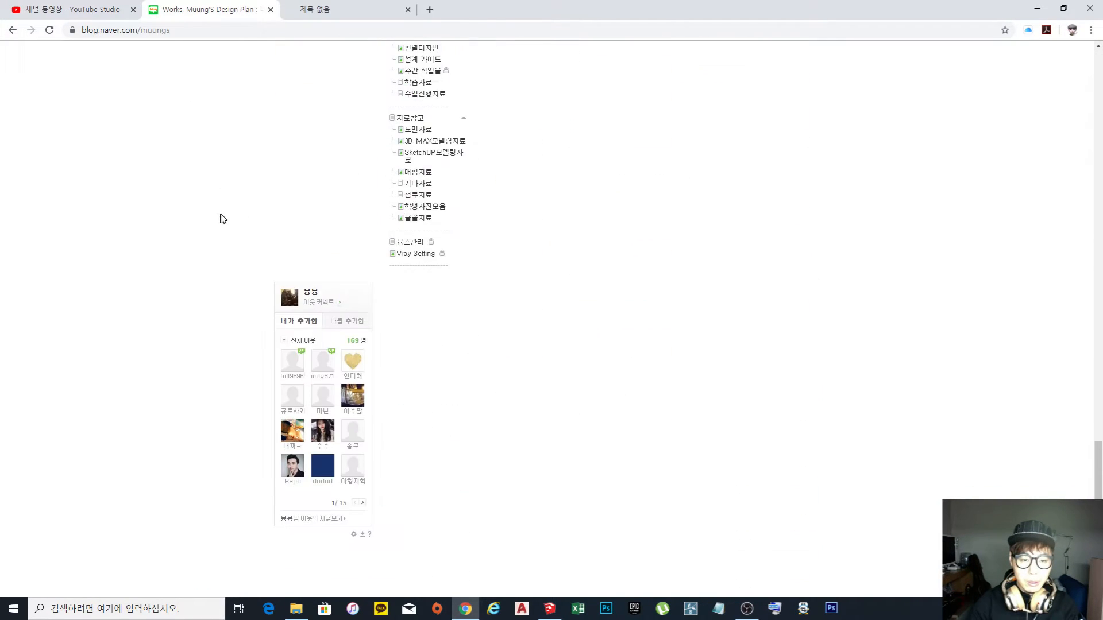
{"action": "scroll", "coordinate": [440, 432], "scroll_direction": "down", "scroll_amount": 3}
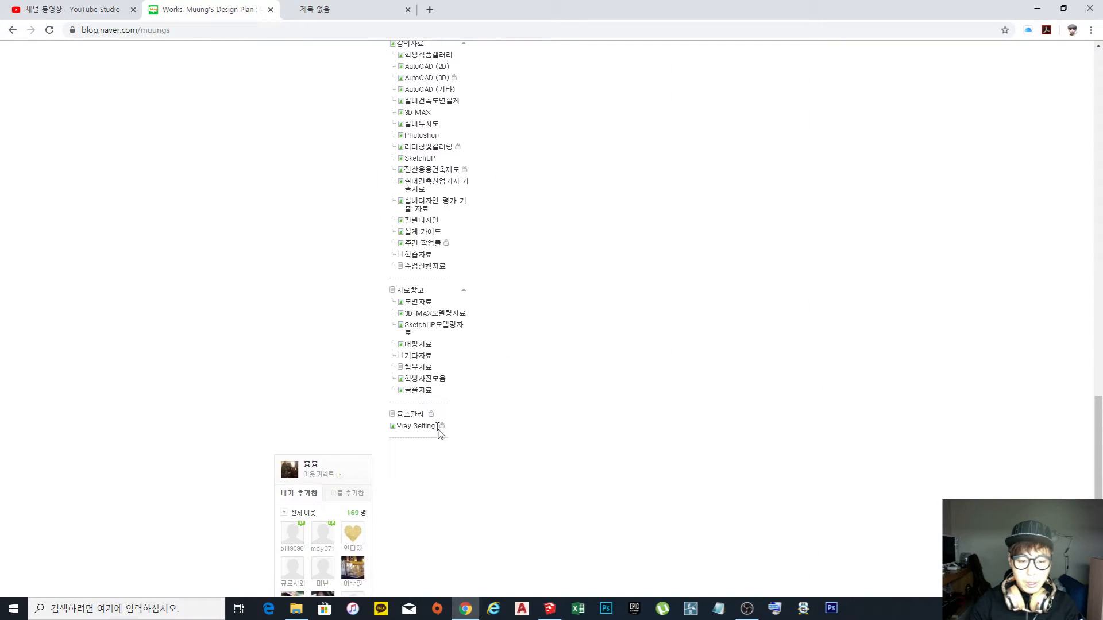
{"action": "left_click", "coordinate": [417, 356]}
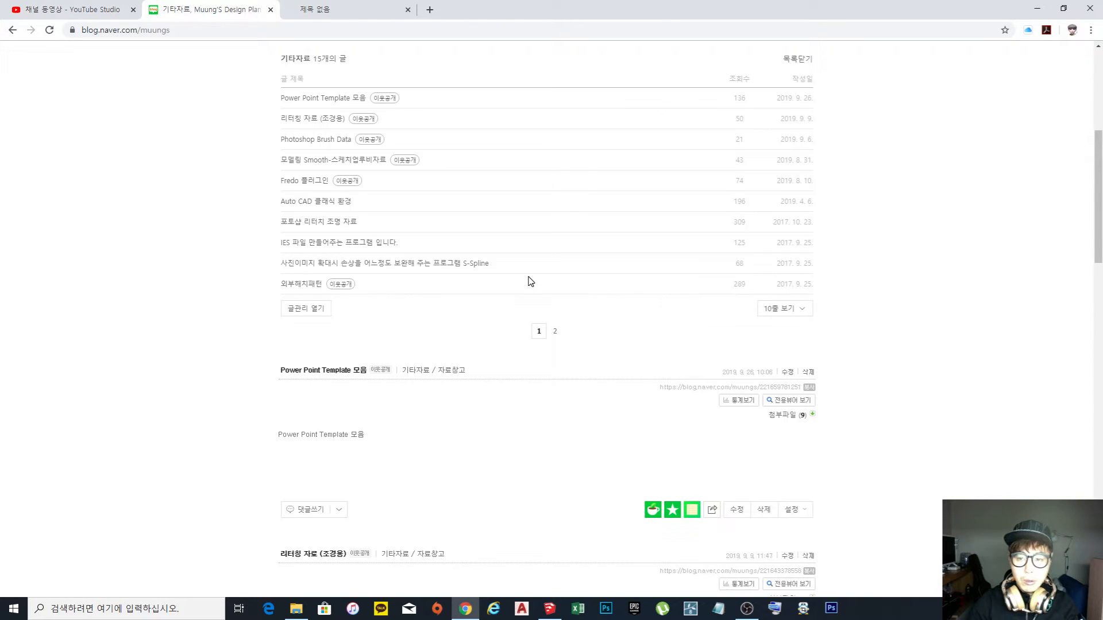
{"action": "left_click", "coordinate": [557, 335]}
{"action": "left_click", "coordinate": [311, 168]}
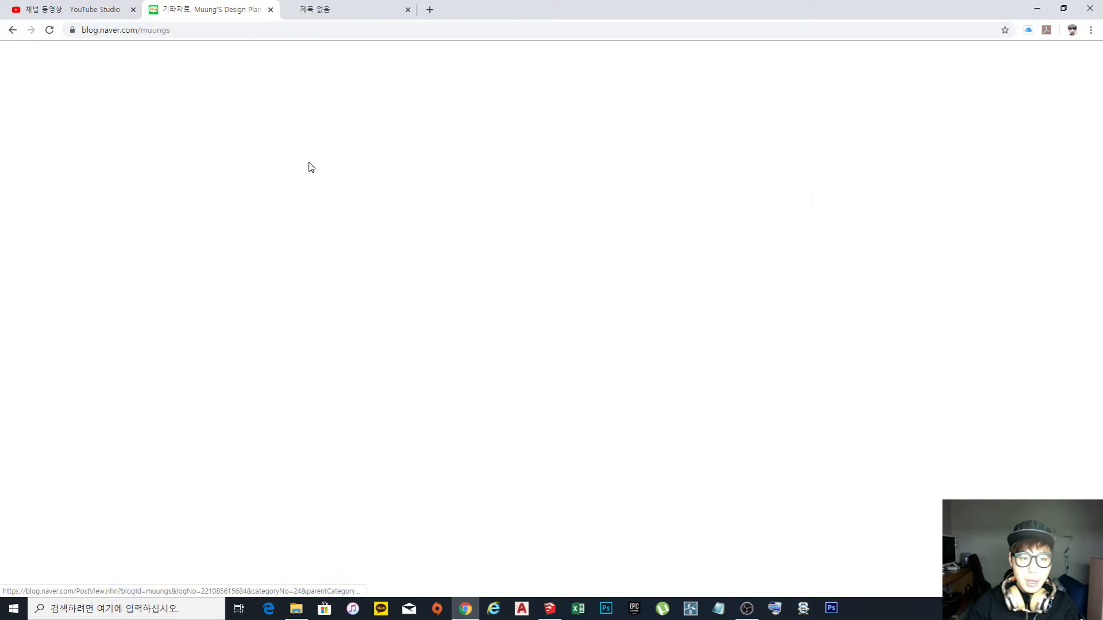
Look through the numbered IES light preview images and show the post's attached file.
{"action": "scroll", "coordinate": [391, 283], "scroll_direction": "down", "scroll_amount": 7}
{"action": "scroll", "coordinate": [390, 282], "scroll_direction": "down", "scroll_amount": 20}
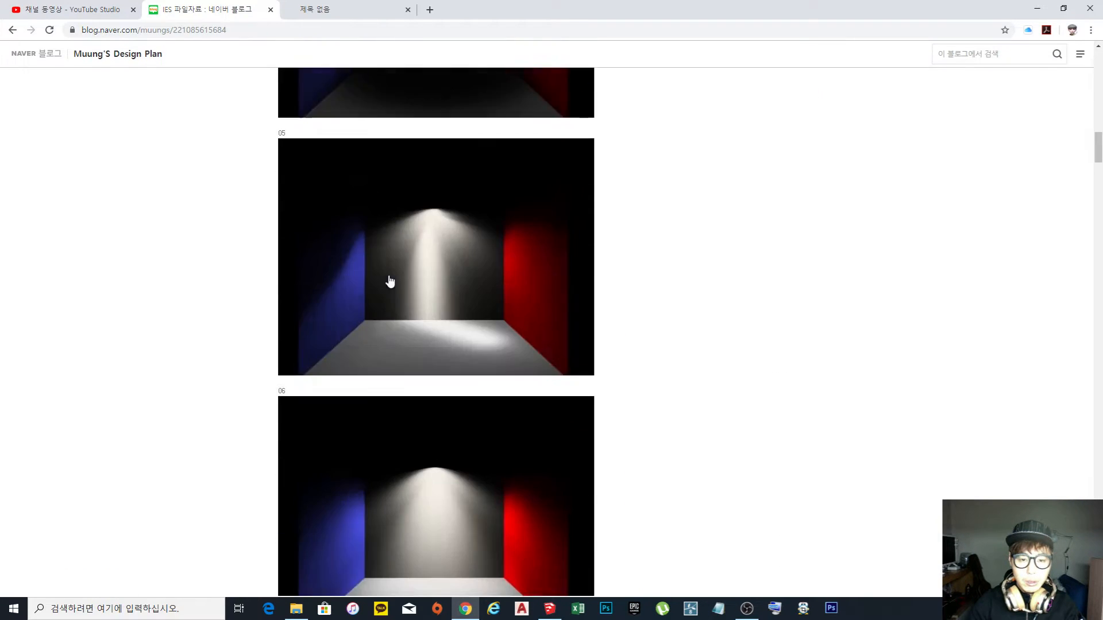
{"action": "scroll", "coordinate": [390, 282], "scroll_direction": "down", "scroll_amount": 20}
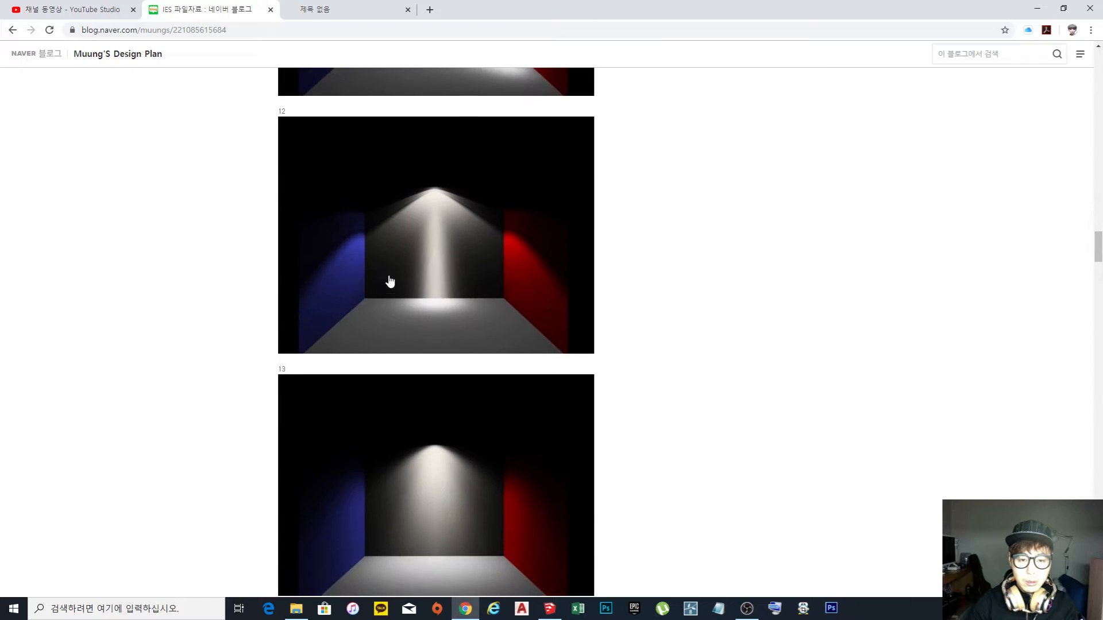
{"action": "scroll", "coordinate": [390, 281], "scroll_direction": "up", "scroll_amount": 20}
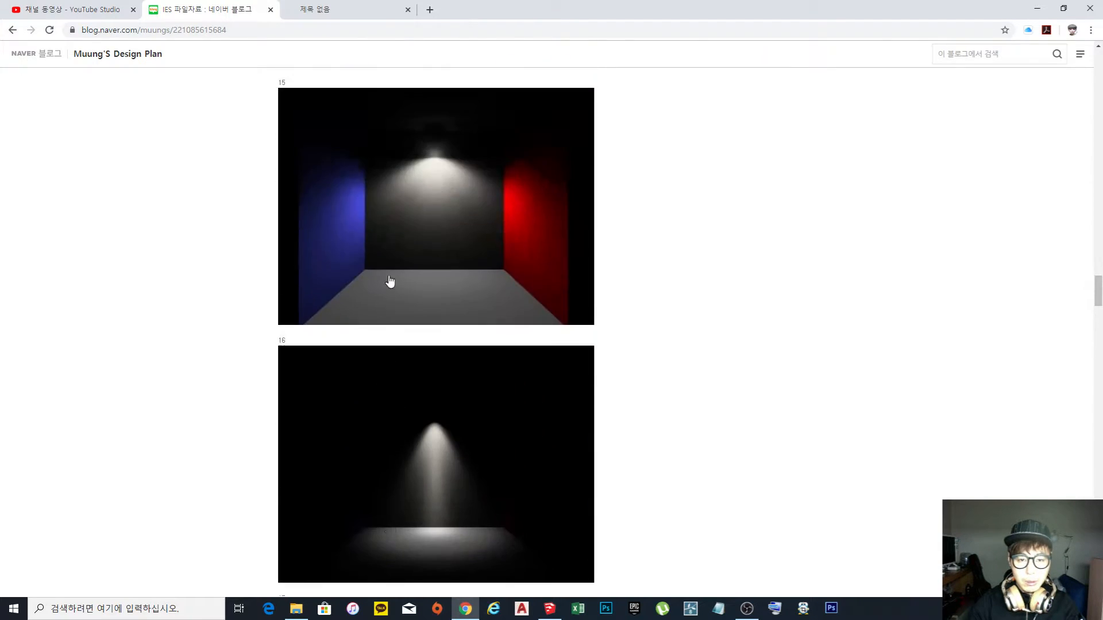
{"action": "scroll", "coordinate": [396, 265], "scroll_direction": "up", "scroll_amount": 20}
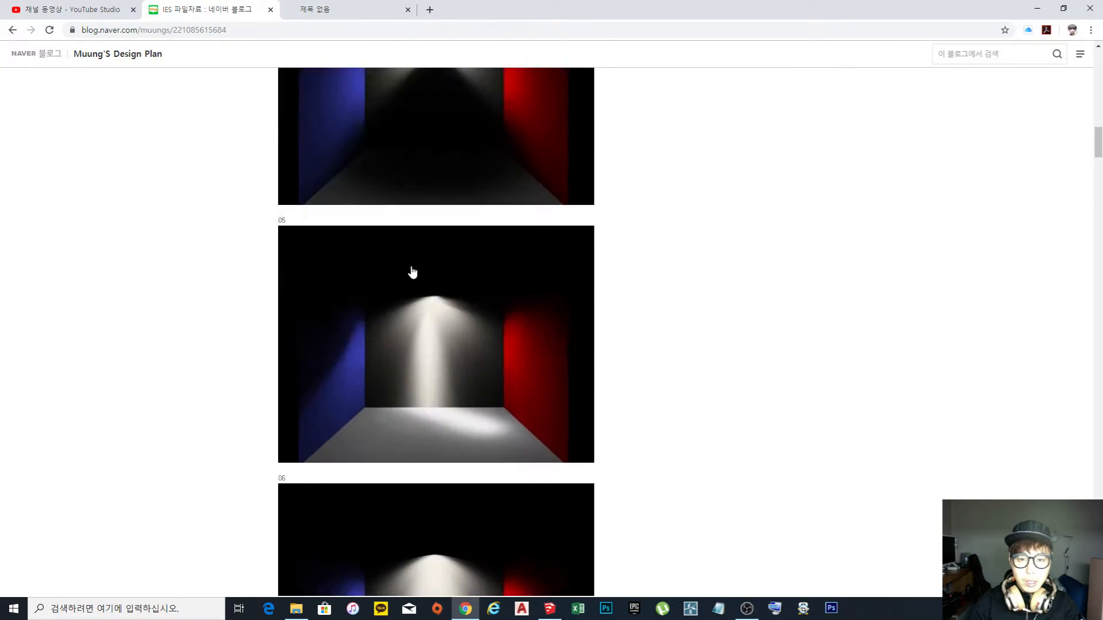
{"action": "scroll", "coordinate": [603, 307], "scroll_direction": "down", "scroll_amount": 5}
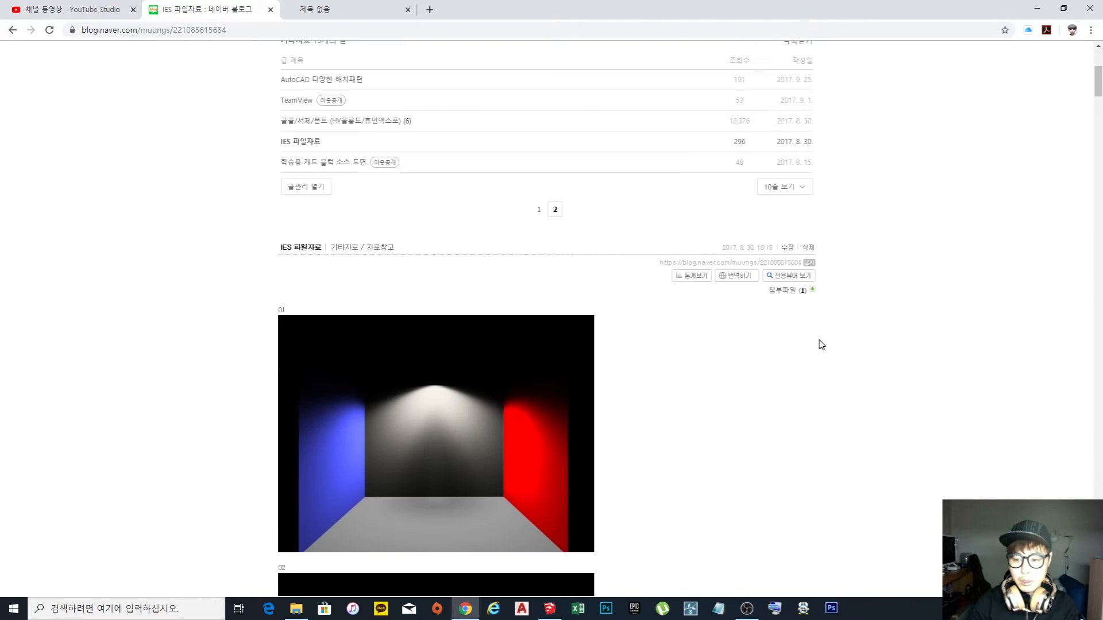
{"action": "left_click", "coordinate": [788, 293]}
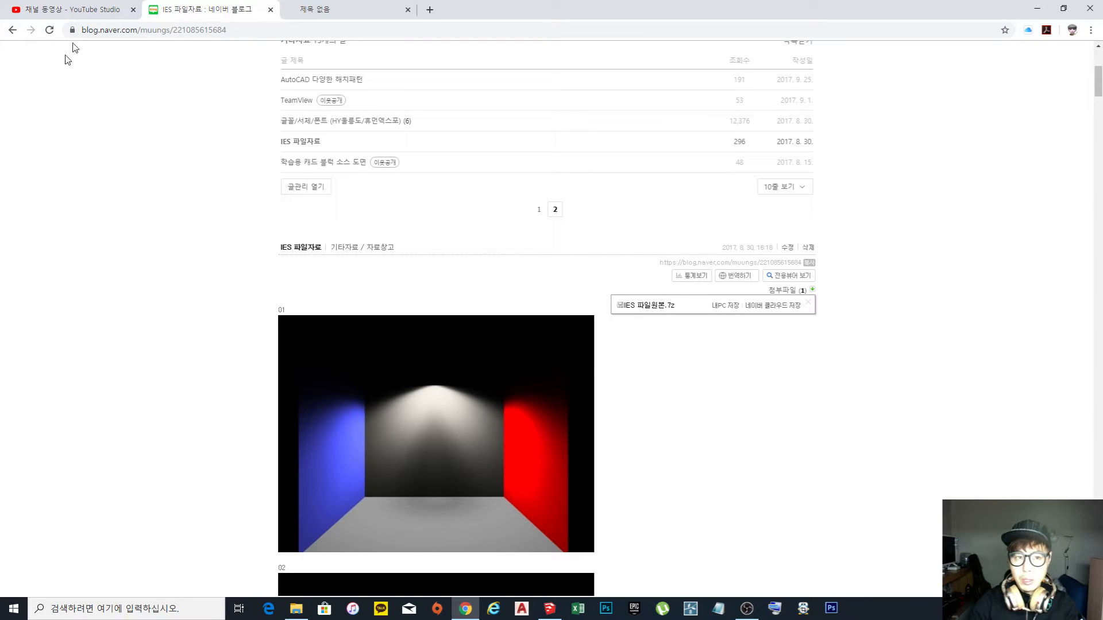
Return to SketchUp, start a V-Ray IES Light and browse to the folder WORK(강의) > 05. Sketch UP > 12 on the Z: drive.
{"action": "left_click", "coordinate": [1036, 9]}
{"action": "middle_click_drag", "start_coordinate": [505, 340], "coordinate": [519, 329]}
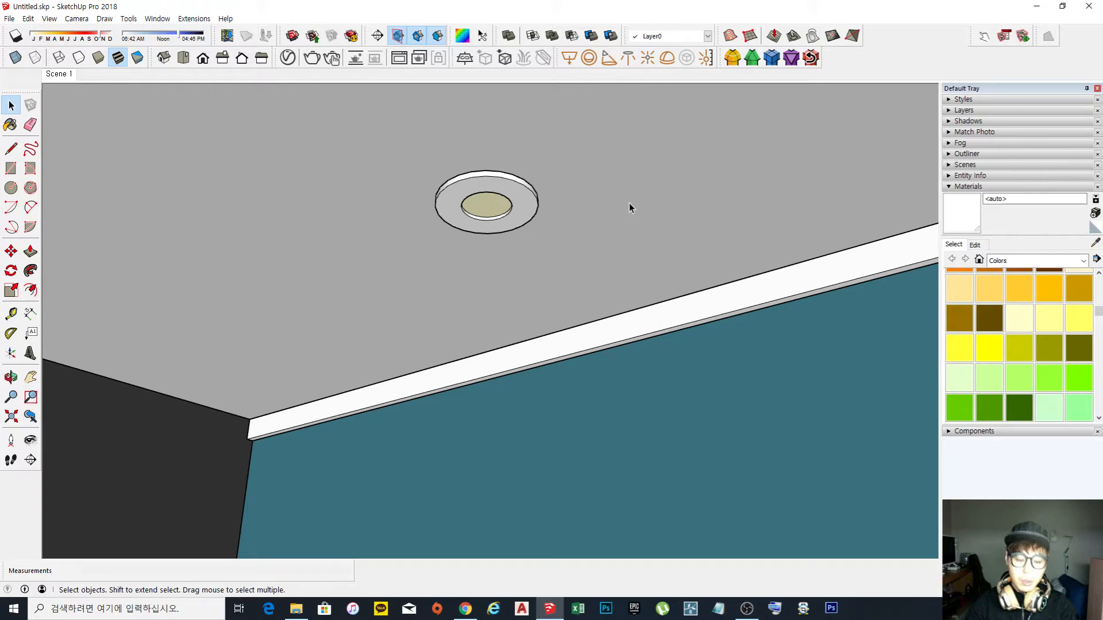
{"action": "middle_click_drag", "start_coordinate": [624, 225], "coordinate": [578, 235]}
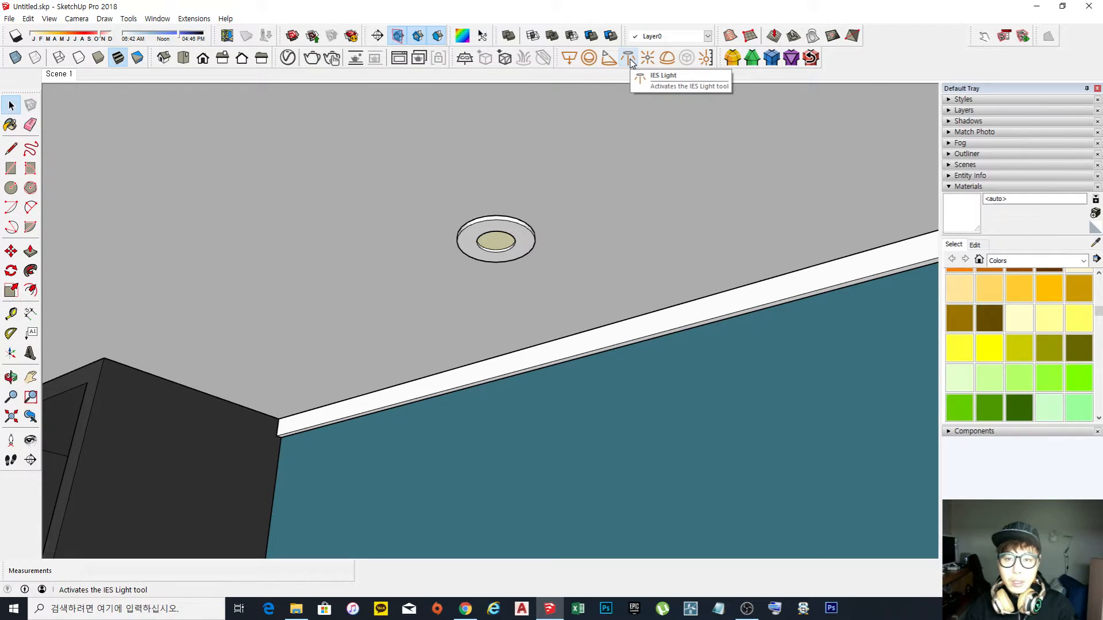
{"action": "left_click", "coordinate": [628, 58]}
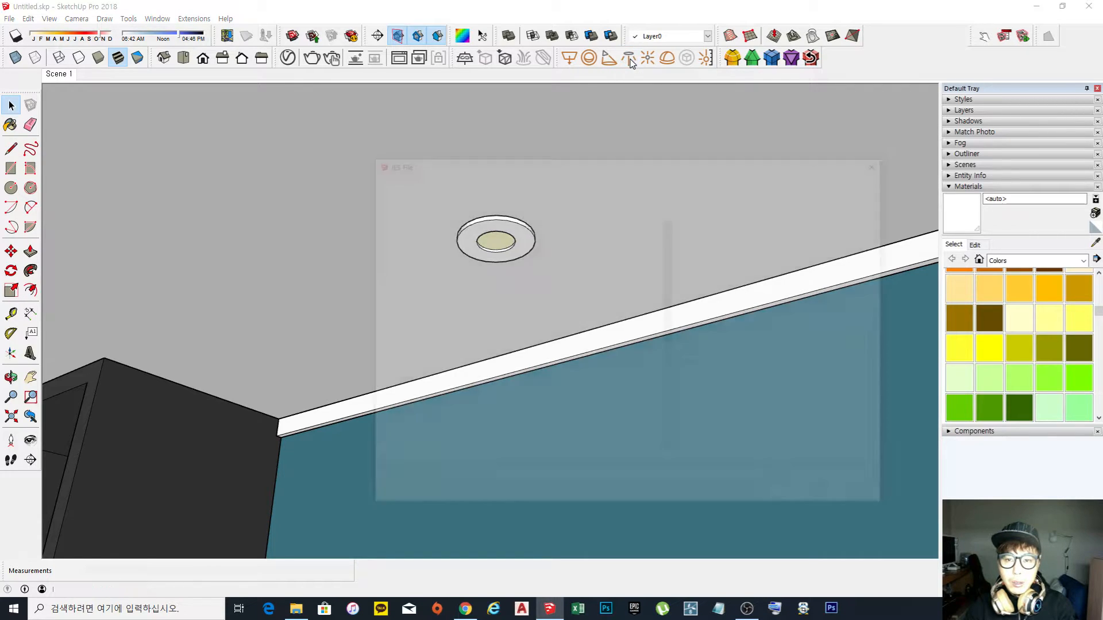
{"action": "left_click_drag", "start_coordinate": [606, 161], "coordinate": [510, 85]}
{"action": "left_click_drag", "start_coordinate": [613, 435], "coordinate": [627, 529]}
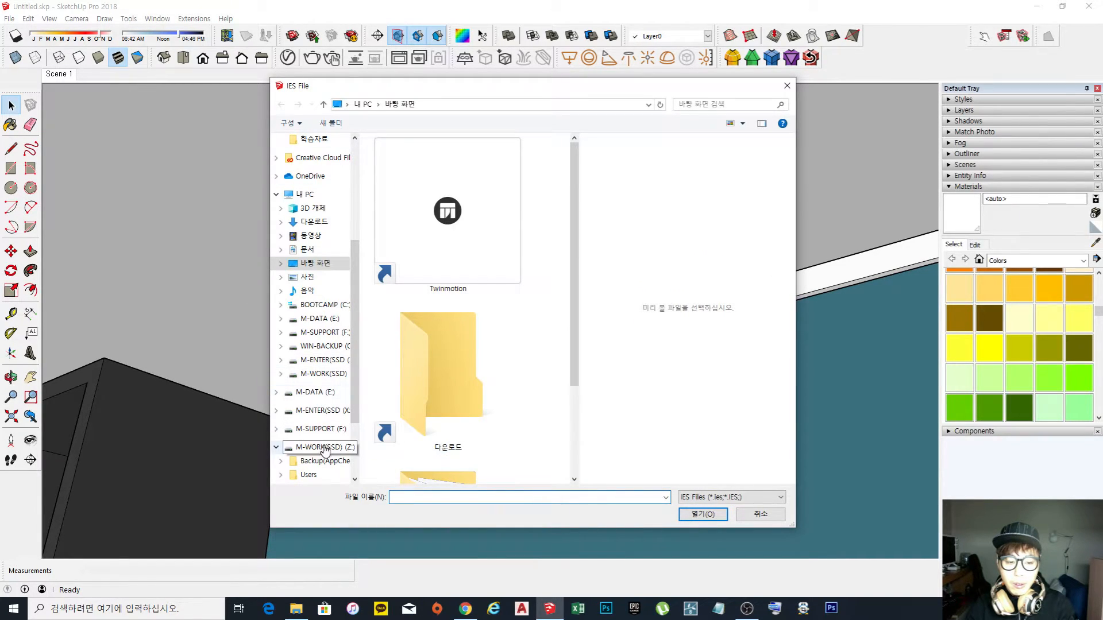
{"action": "scroll", "coordinate": [333, 410], "scroll_direction": "down", "scroll_amount": 1}
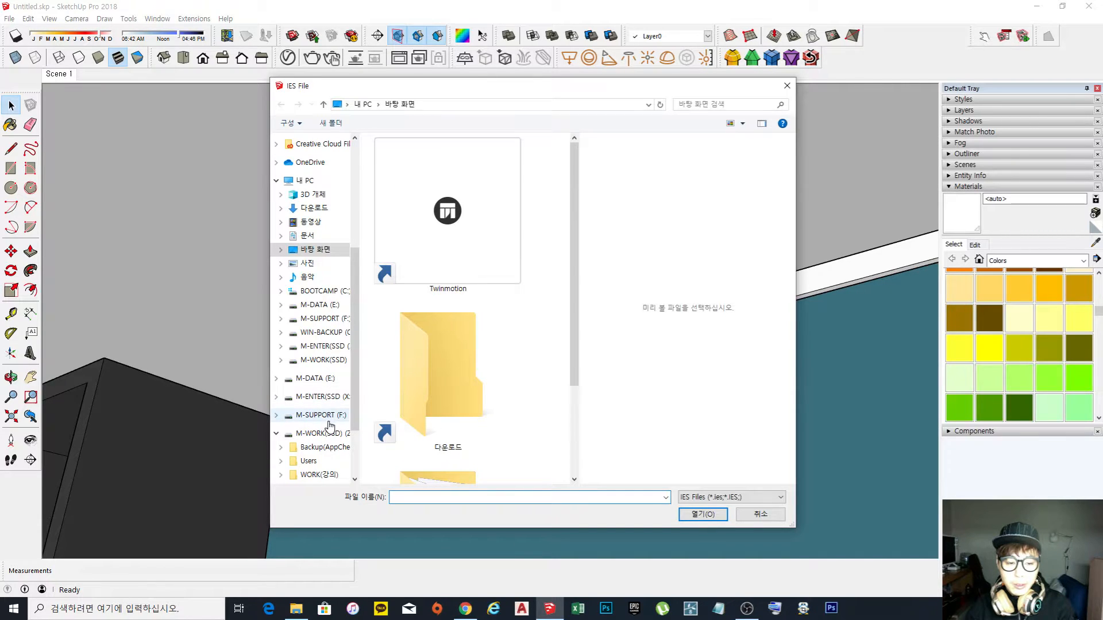
{"action": "left_click", "coordinate": [325, 436]}
{"action": "double_click", "coordinate": [391, 180]}
{"action": "double_click", "coordinate": [440, 301]}
{"action": "double_click", "coordinate": [441, 299]}
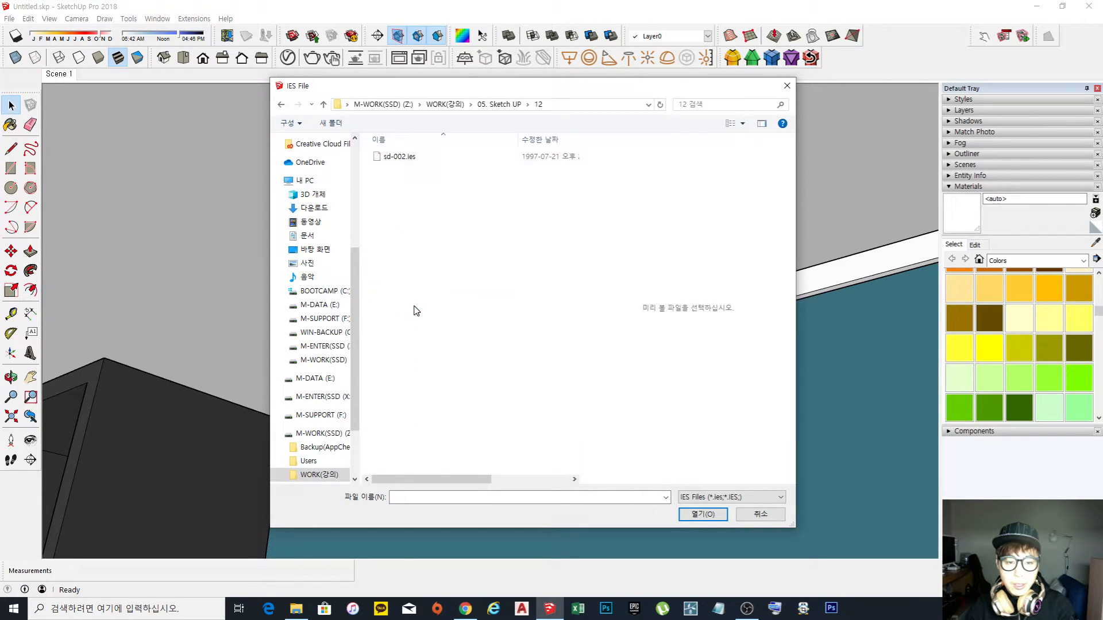
Load sd-002.ies and place the IES light at the lamp face of the recessed light nearest the bookshelf.
{"action": "left_click", "coordinate": [420, 158]}
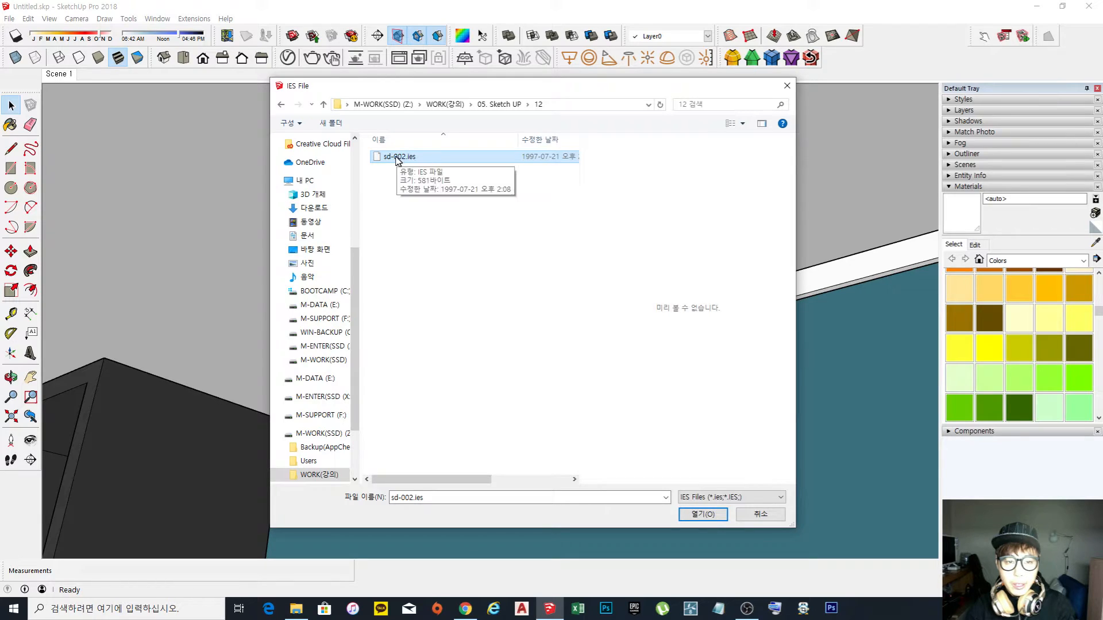
{"action": "left_click", "coordinate": [703, 514]}
{"action": "left_click", "coordinate": [496, 243]}
Delete the IES light placed under the recessed light nearest the bookshelf.
{"action": "scroll", "coordinate": [496, 244], "scroll_direction": "down", "scroll_amount": 5}
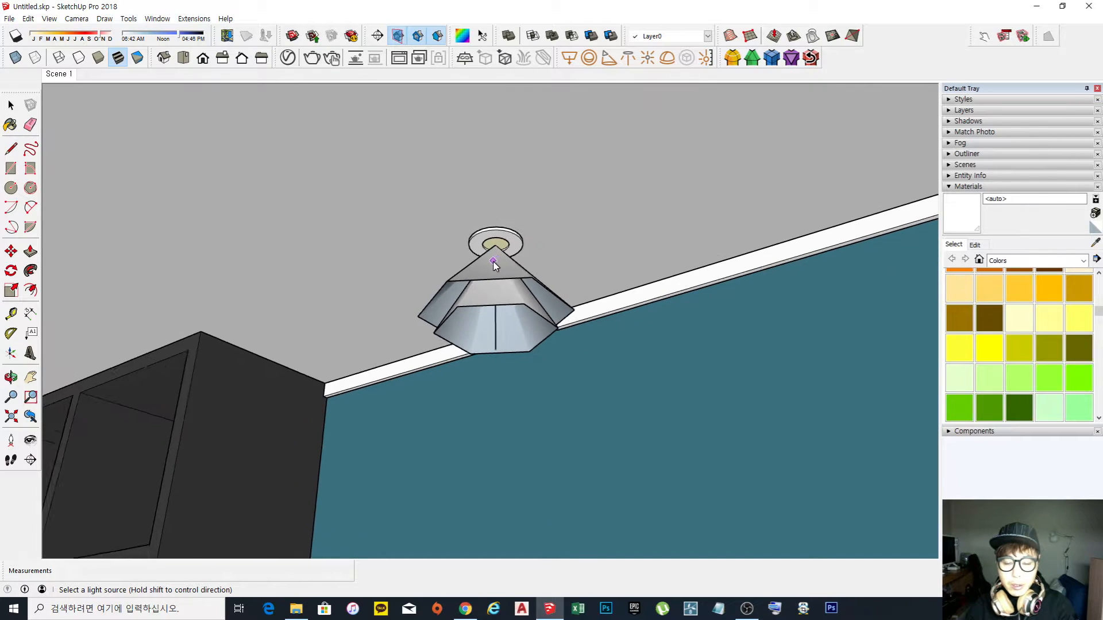
{"action": "scroll", "coordinate": [603, 254], "scroll_direction": "down", "scroll_amount": 5}
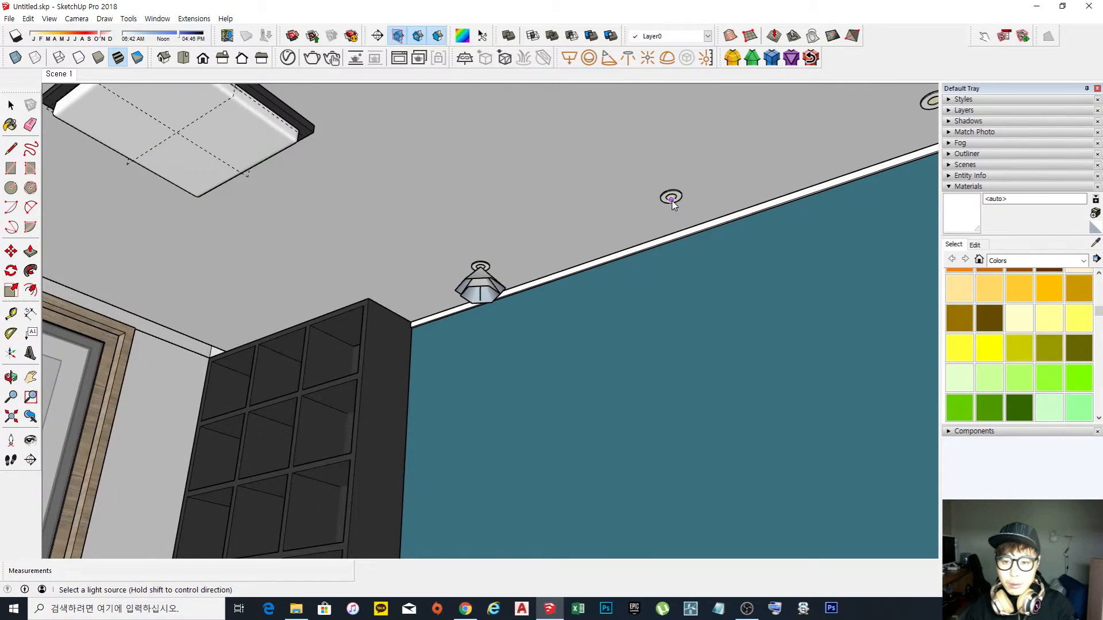
{"action": "middle_click_drag", "start_coordinate": [820, 184], "coordinate": [714, 221]}
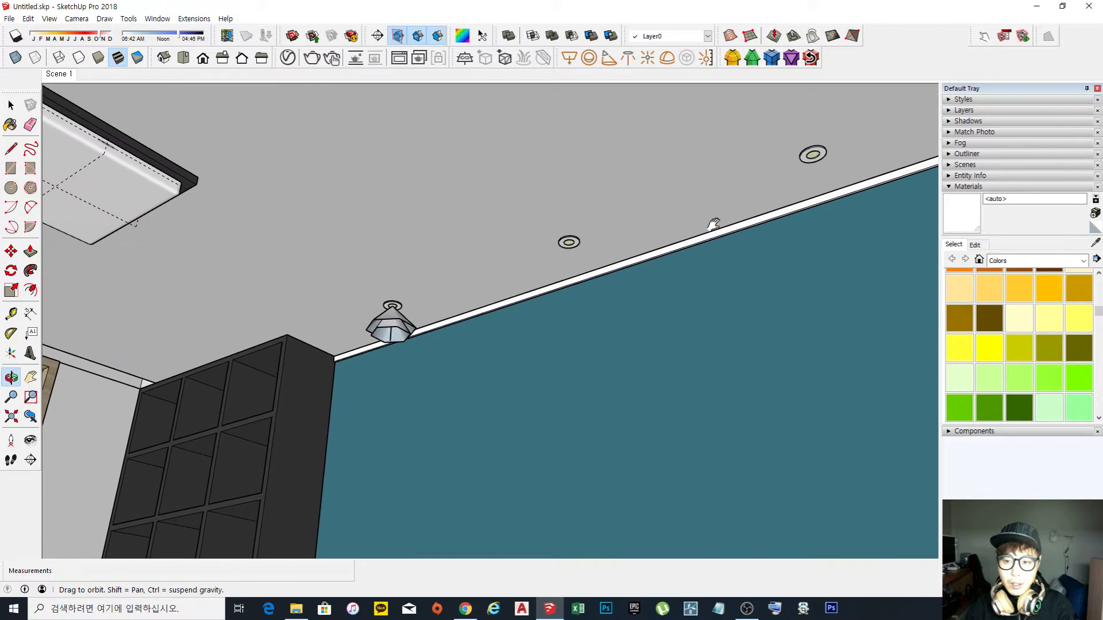
{"action": "key", "text": "space"}
{"action": "left_click", "coordinate": [393, 332]}
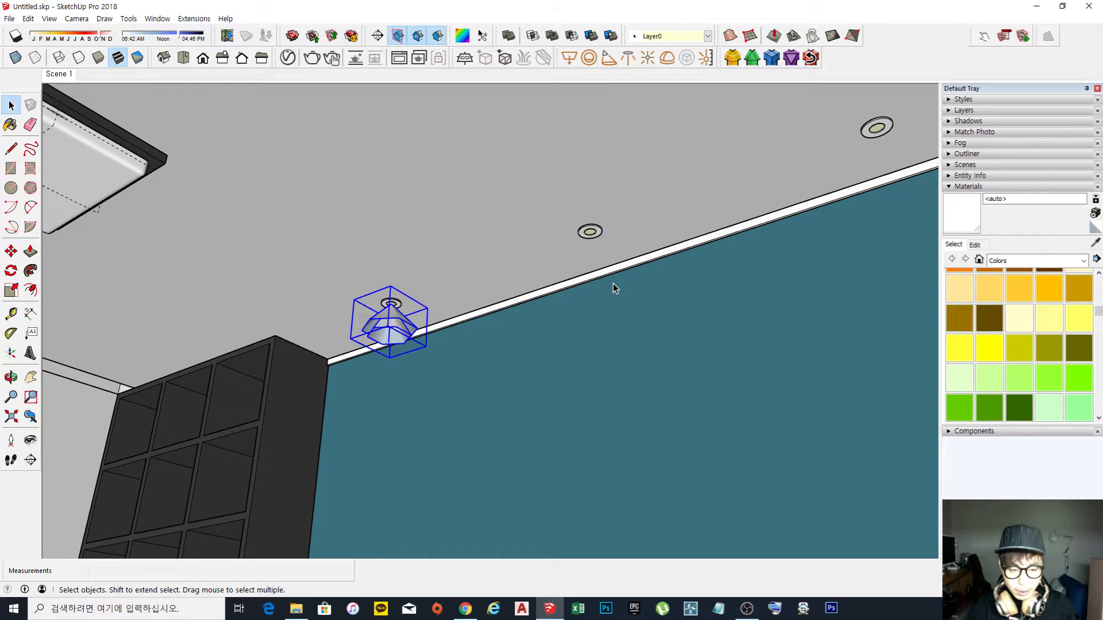
{"action": "key", "text": "Delete"}
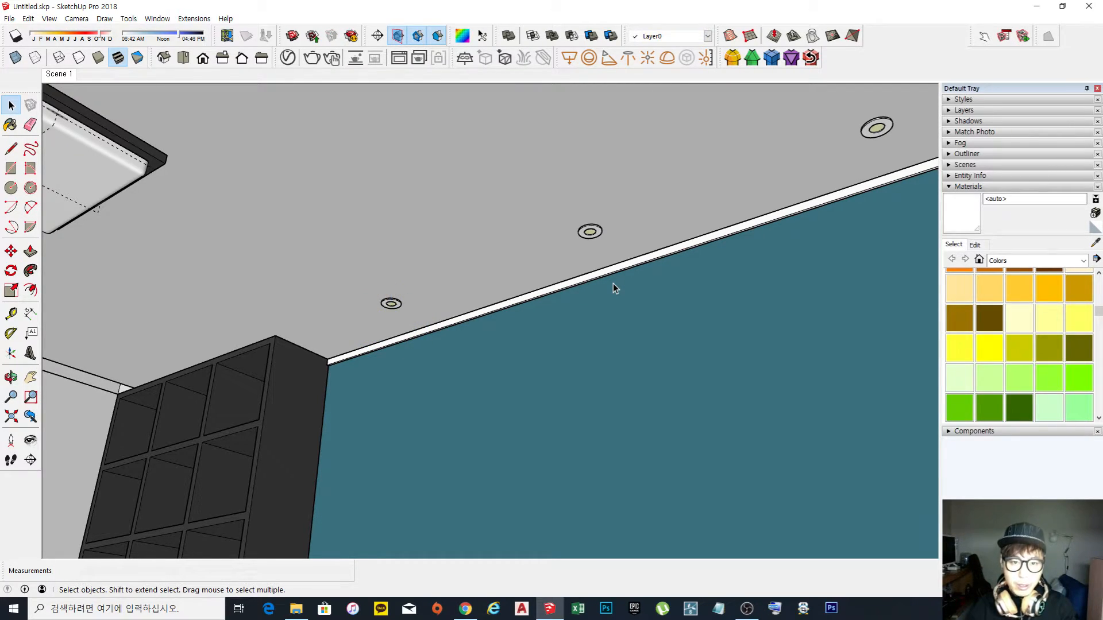
Delete the leftover V-Ray IES Light from the V-Ray light list and put the Asset Editor away.
{"action": "left_click", "coordinate": [288, 58]}
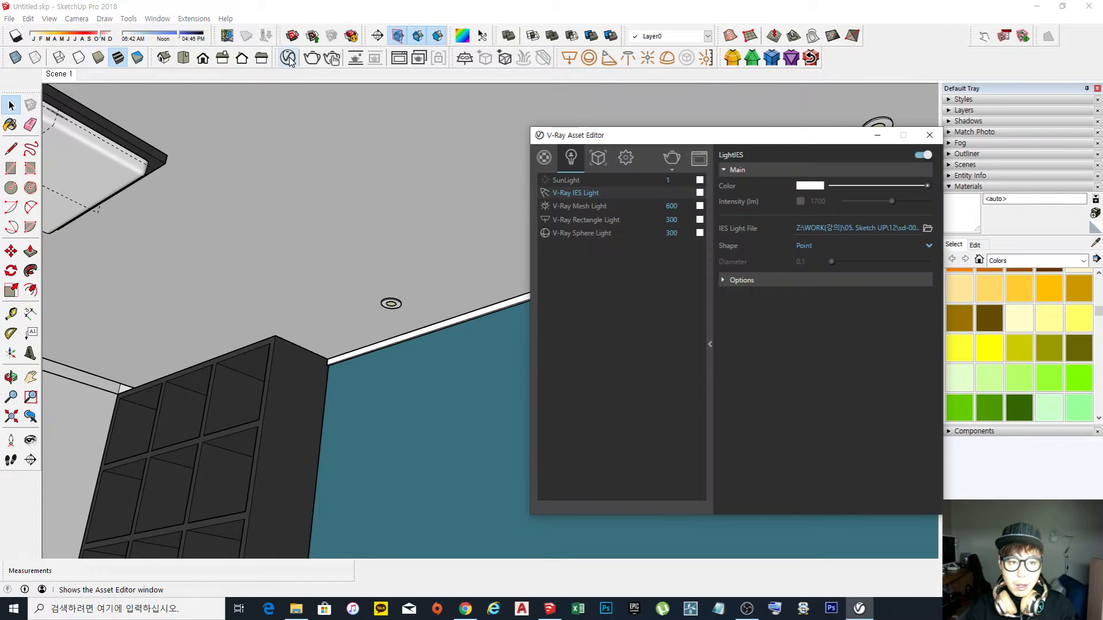
{"action": "right_click", "coordinate": [591, 198]}
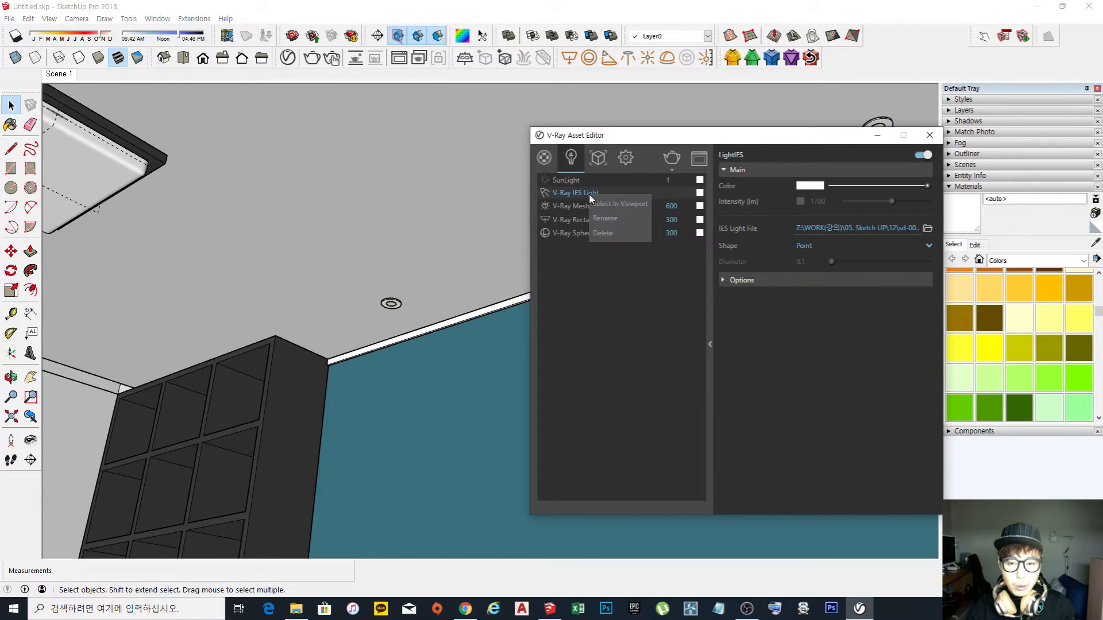
{"action": "left_click", "coordinate": [620, 248]}
{"action": "left_click_drag", "start_coordinate": [919, 140], "coordinate": [234, 155]}
{"action": "left_click", "coordinate": [235, 155]}
Open the recessed light component nearest the bookshelf for editing and place a V-Ray IES light with an IES file at its lamp face.
{"action": "scroll", "coordinate": [384, 305], "scroll_direction": "up", "scroll_amount": 5}
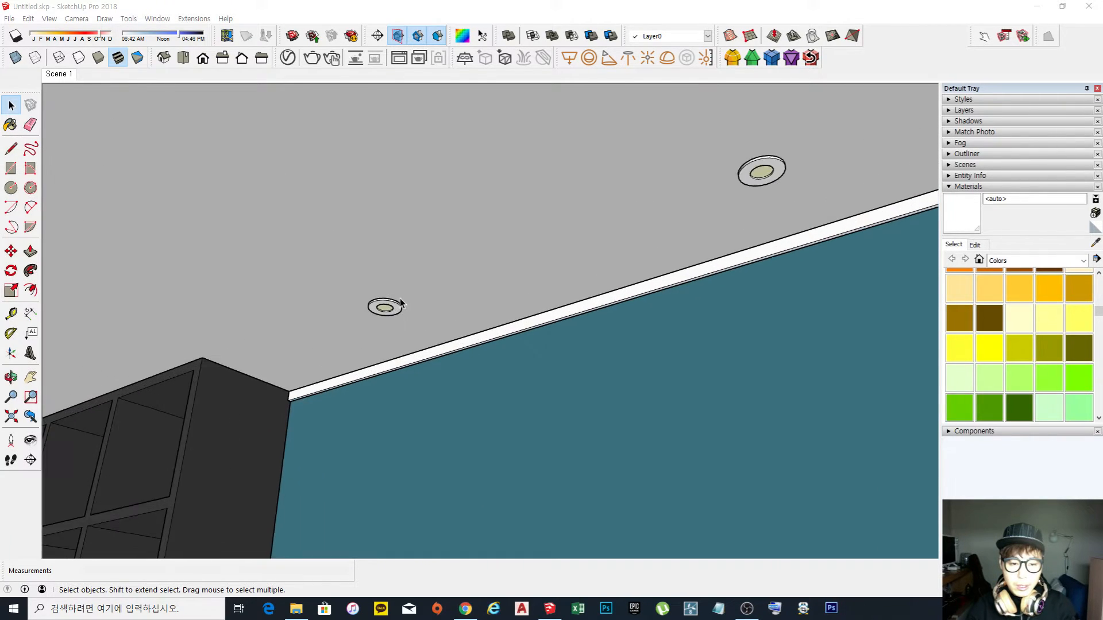
{"action": "left_click", "coordinate": [386, 310]}
{"action": "double_click", "coordinate": [410, 304]}
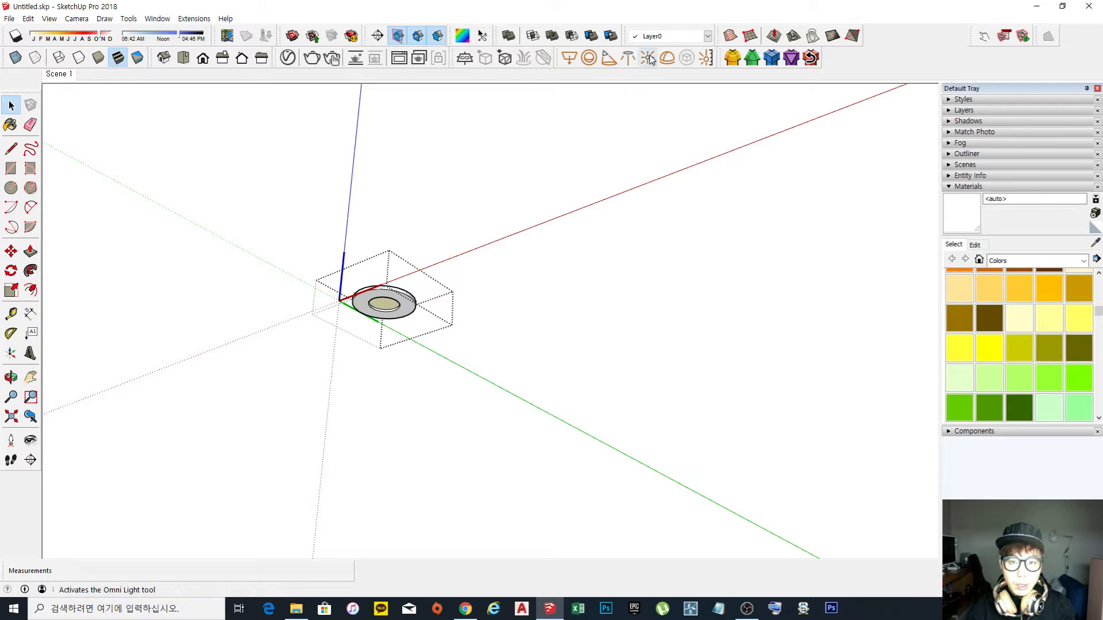
{"action": "left_click", "coordinate": [628, 58]}
{"action": "left_click", "coordinate": [402, 156]}
{"action": "left_click", "coordinate": [703, 515]}
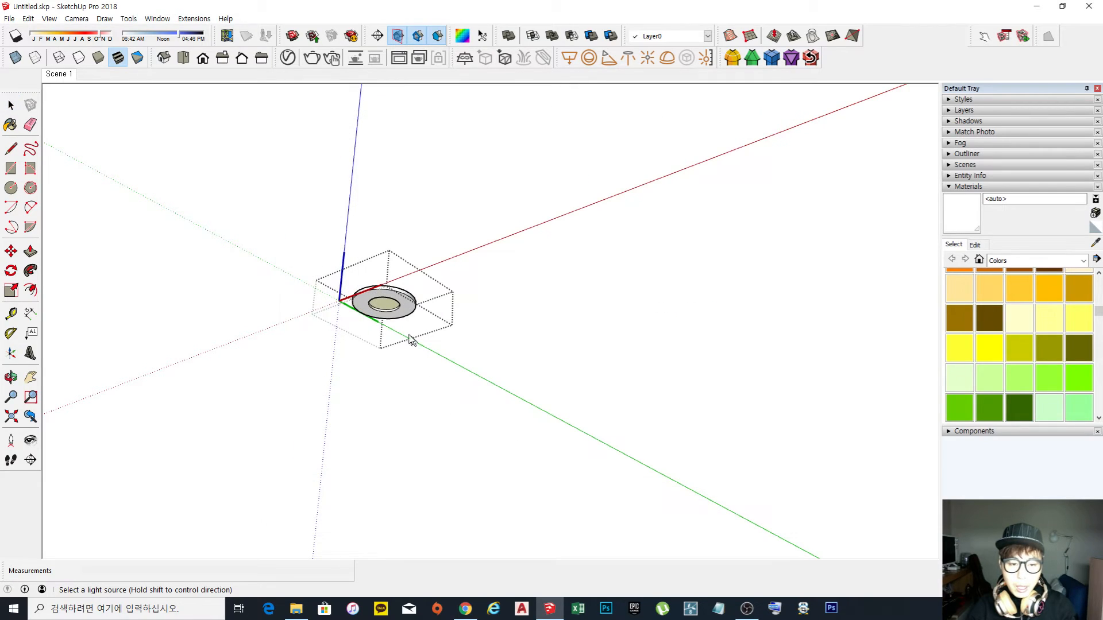
{"action": "left_click", "coordinate": [382, 301]}
{"action": "scroll", "coordinate": [528, 332], "scroll_direction": "down", "scroll_amount": 6}
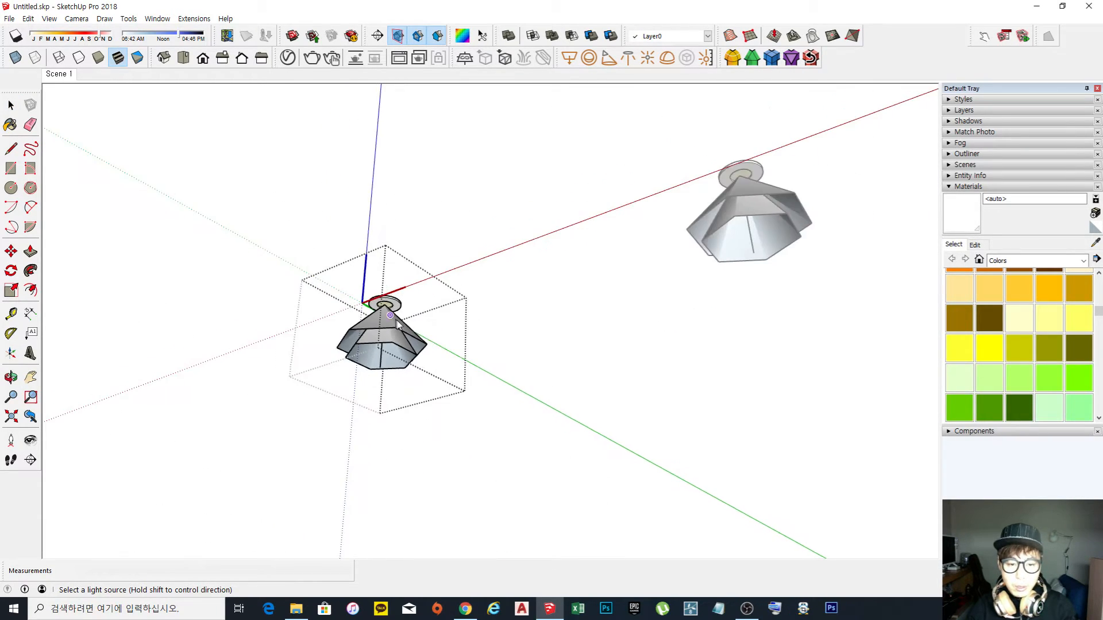
{"action": "scroll", "coordinate": [528, 331], "scroll_direction": "down", "scroll_amount": 3}
{"action": "scroll", "coordinate": [649, 279], "scroll_direction": "up", "scroll_amount": 4}
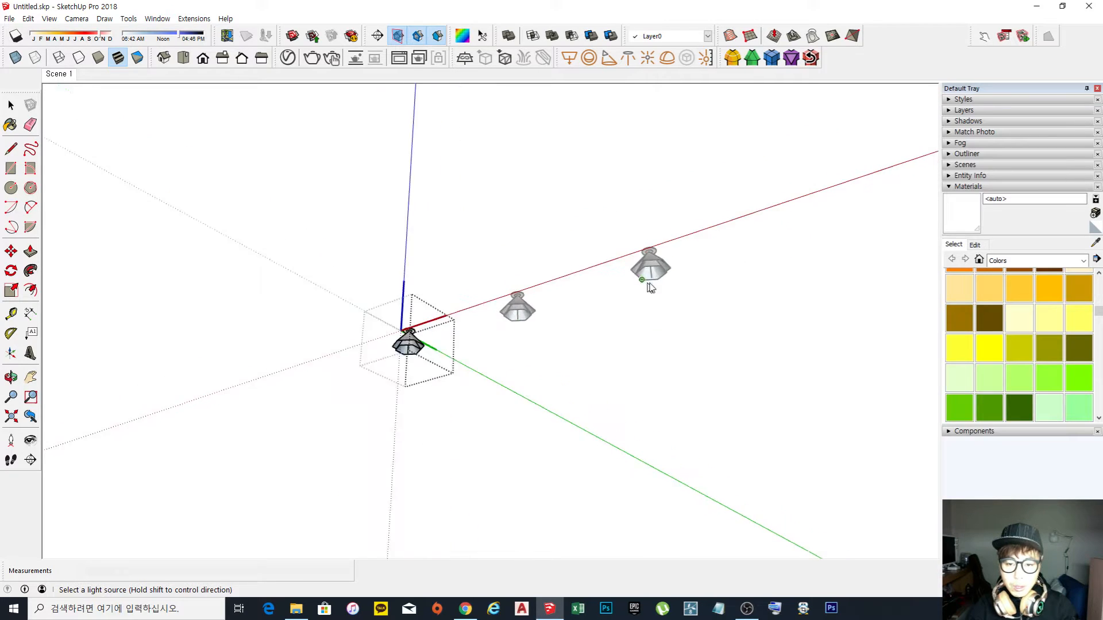
Move the IES light vertically about 36 mm down from the lamp face and finish editing the recessed light component.
{"action": "scroll", "coordinate": [303, 357], "scroll_direction": "up", "scroll_amount": 5}
{"action": "key", "text": "space"}
{"action": "left_click", "coordinate": [430, 351]}
{"action": "scroll", "coordinate": [434, 333], "scroll_direction": "up", "scroll_amount": 5}
{"action": "key", "text": "space"}
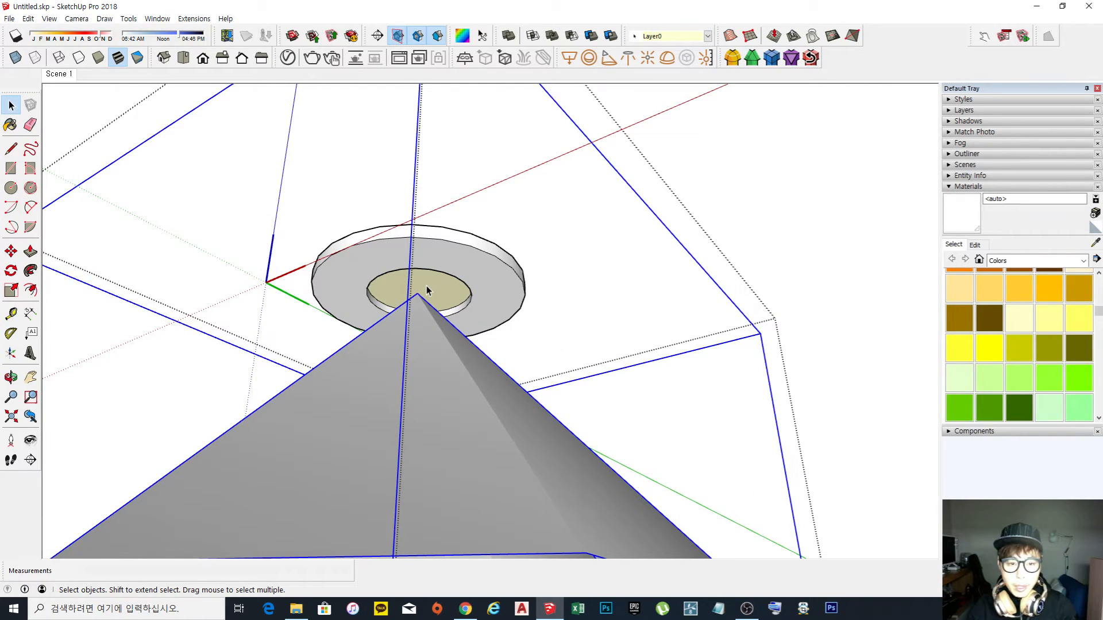
{"action": "scroll", "coordinate": [426, 285], "scroll_direction": "down", "scroll_amount": 4}
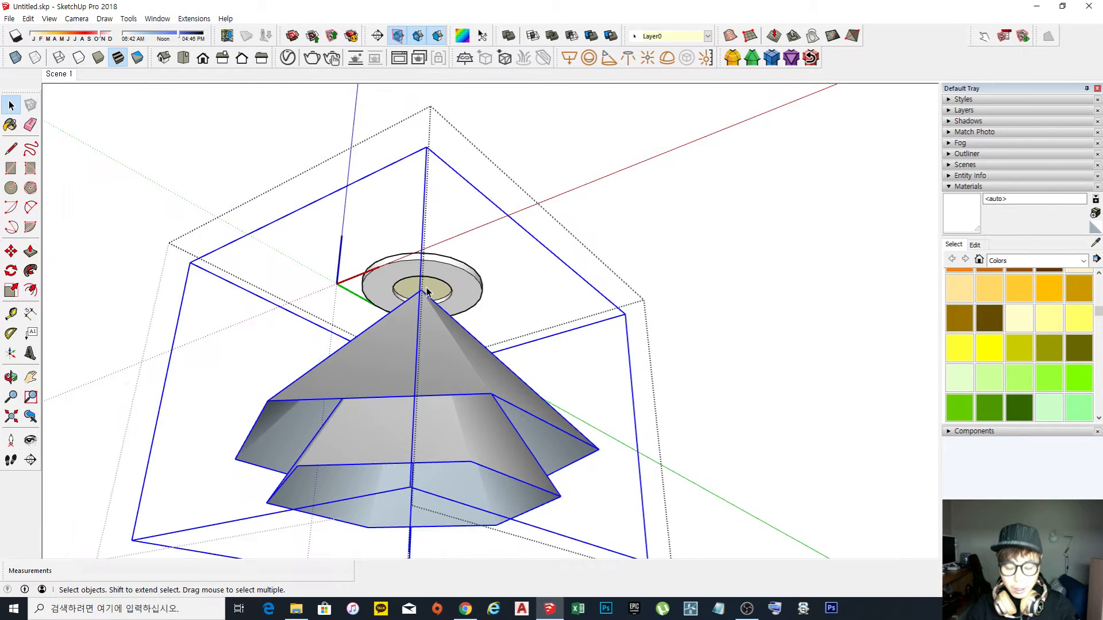
{"action": "key", "text": "m"}
{"action": "left_click", "coordinate": [664, 372]}
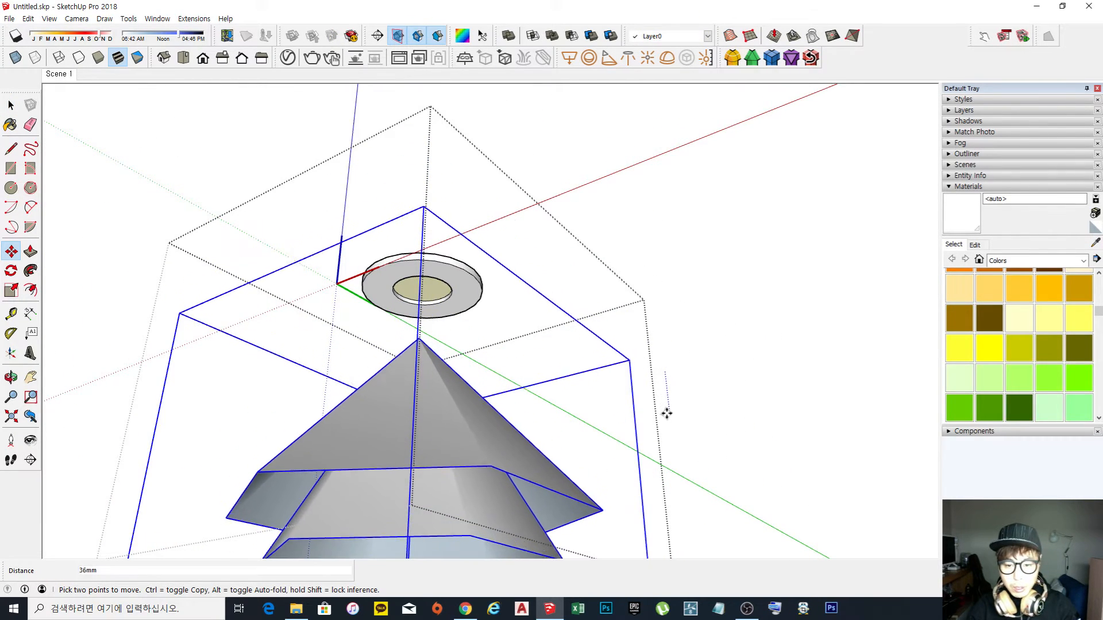
{"action": "left_click", "coordinate": [665, 408]}
{"action": "key", "text": "space"}
{"action": "scroll", "coordinate": [434, 247], "scroll_direction": "down", "scroll_amount": 5}
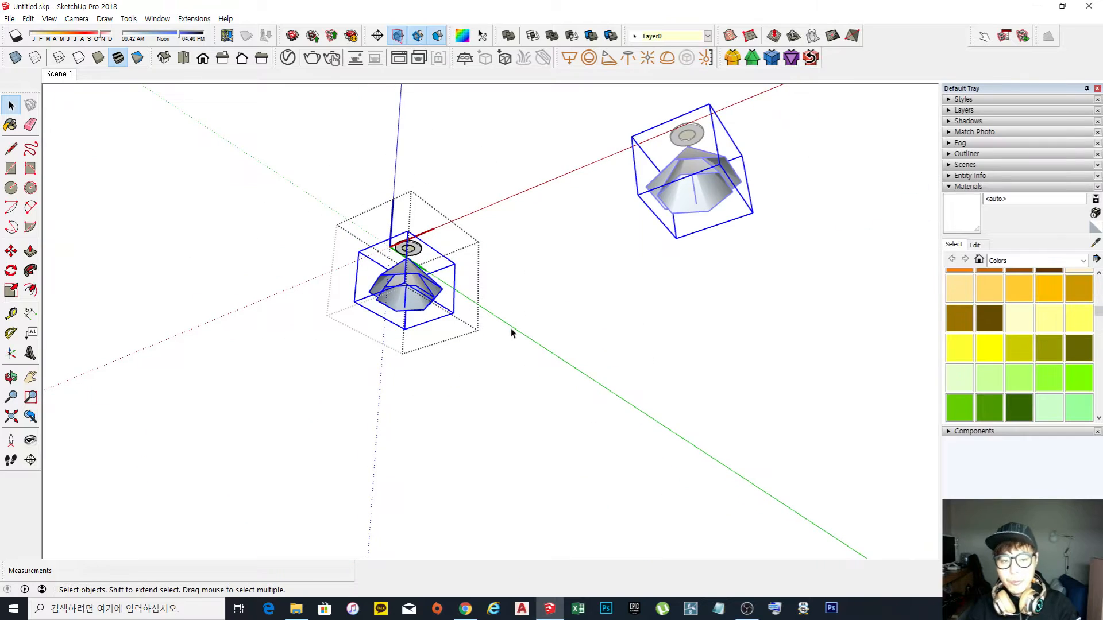
{"action": "left_click", "coordinate": [532, 289]}
Return to the Scene 1 view and run a V-Ray test render of the IES lights, stopping it during the light cache.
{"action": "mouse_move", "coordinate": [574, 240]}
{"action": "middle_mouse_down"}
{"action": "mouse_move", "coordinate": [564, 263]}
{"action": "mouse_move", "coordinate": [524, 265]}
{"action": "mouse_move", "coordinate": [578, 212]}
{"action": "mouse_move", "coordinate": [557, 226]}
{"action": "middle_mouse_up"}
{"action": "scroll", "coordinate": [401, 238], "scroll_direction": "down", "scroll_amount": 3}
{"action": "scroll", "coordinate": [577, 211], "scroll_direction": "down", "scroll_amount": 2}
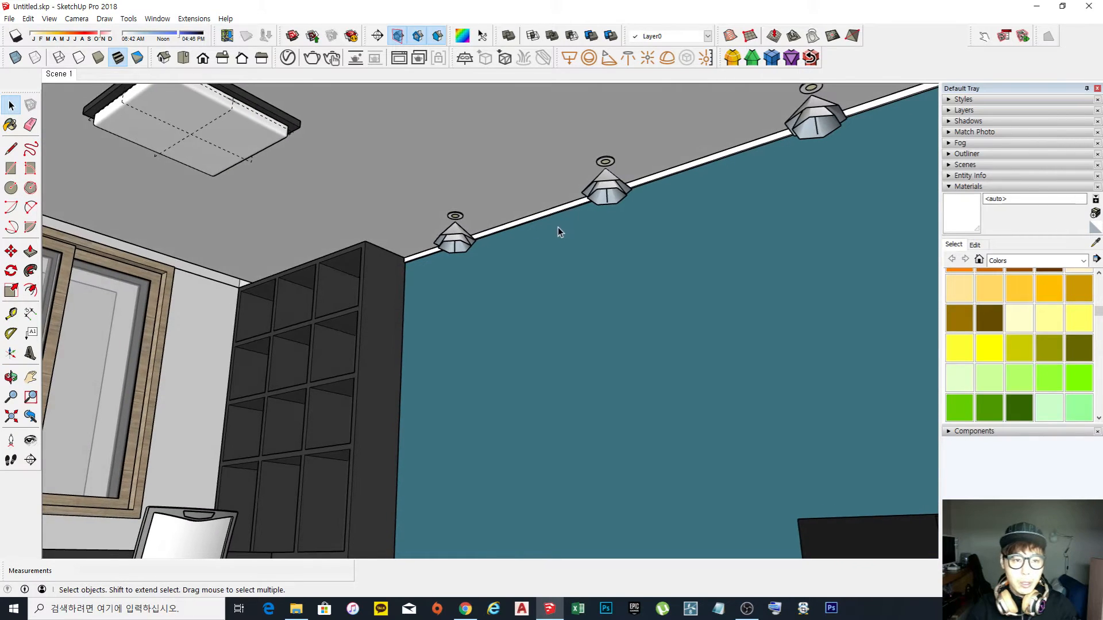
{"action": "scroll", "coordinate": [557, 227], "scroll_direction": "down", "scroll_amount": 2}
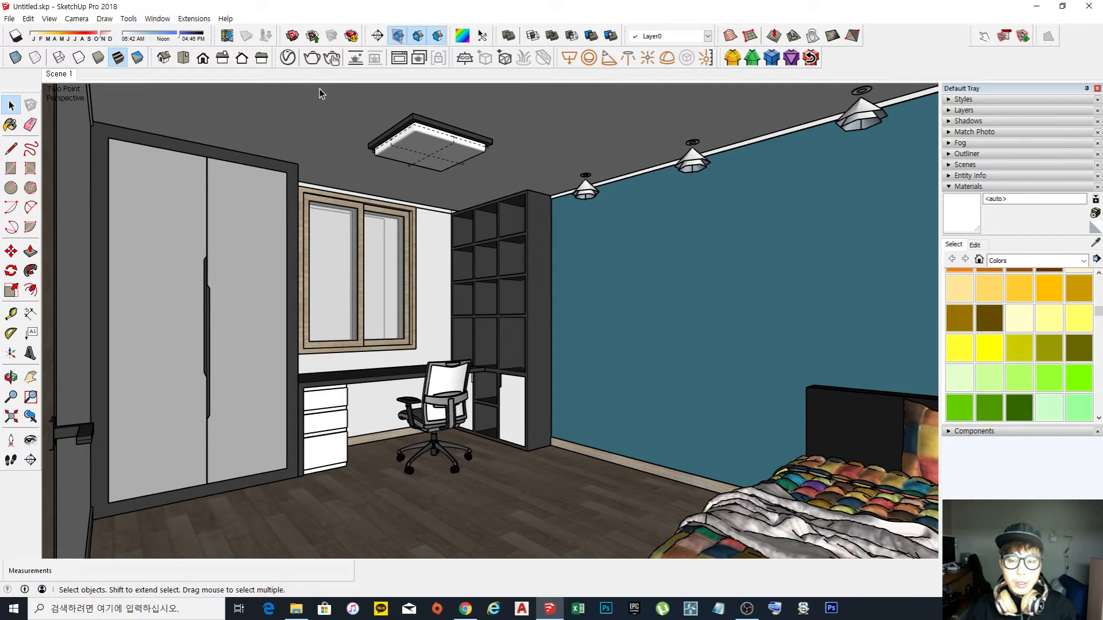
{"action": "left_click", "coordinate": [288, 58]}
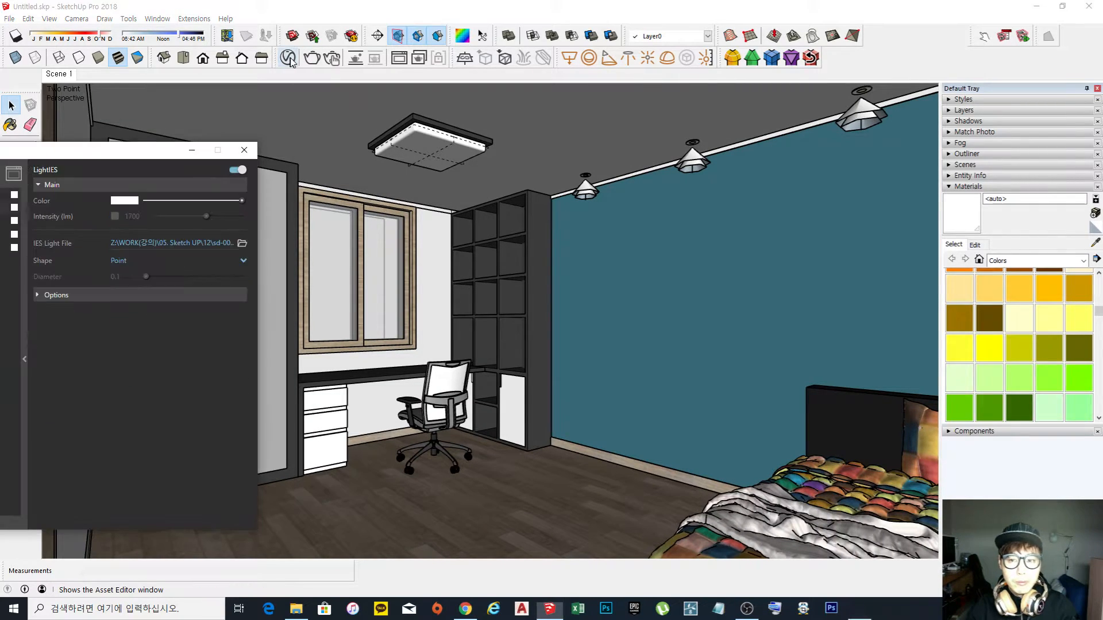
{"action": "left_click_drag", "start_coordinate": [136, 153], "coordinate": [978, 177]}
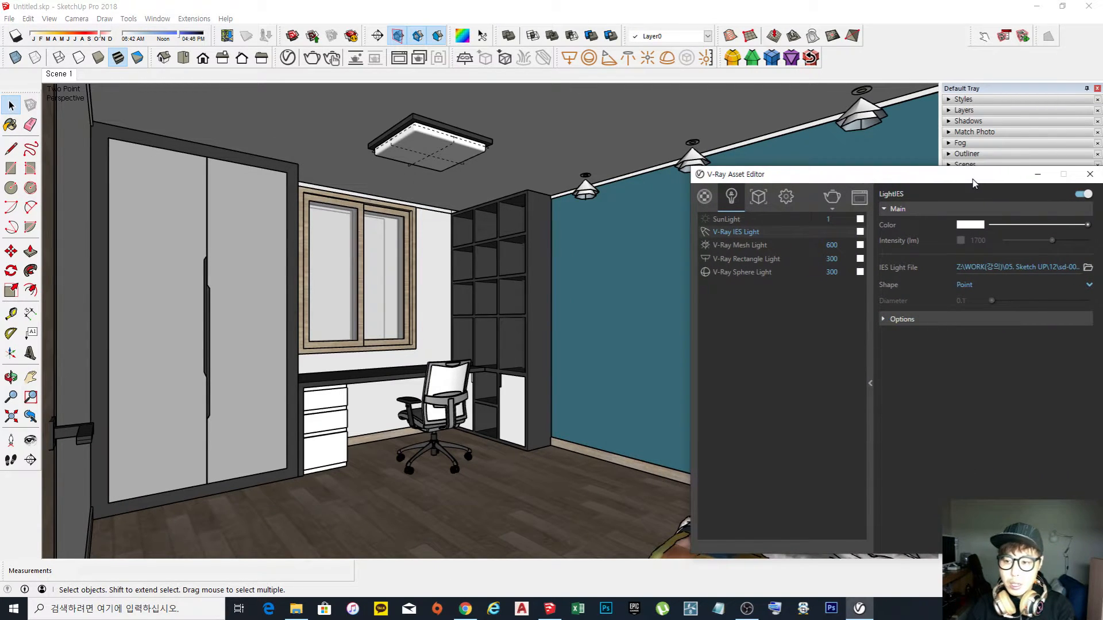
{"action": "left_click_drag", "start_coordinate": [919, 181], "coordinate": [322, 152]}
{"action": "left_click", "coordinate": [312, 57]}
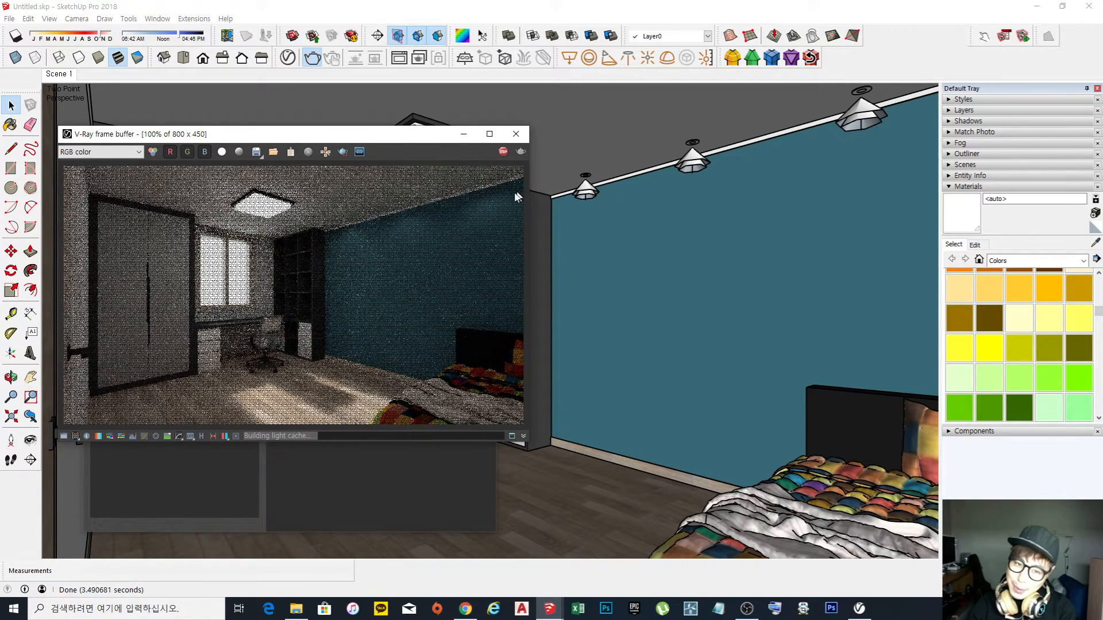
{"action": "left_click", "coordinate": [503, 152]}
{"action": "left_click", "coordinate": [516, 134]}
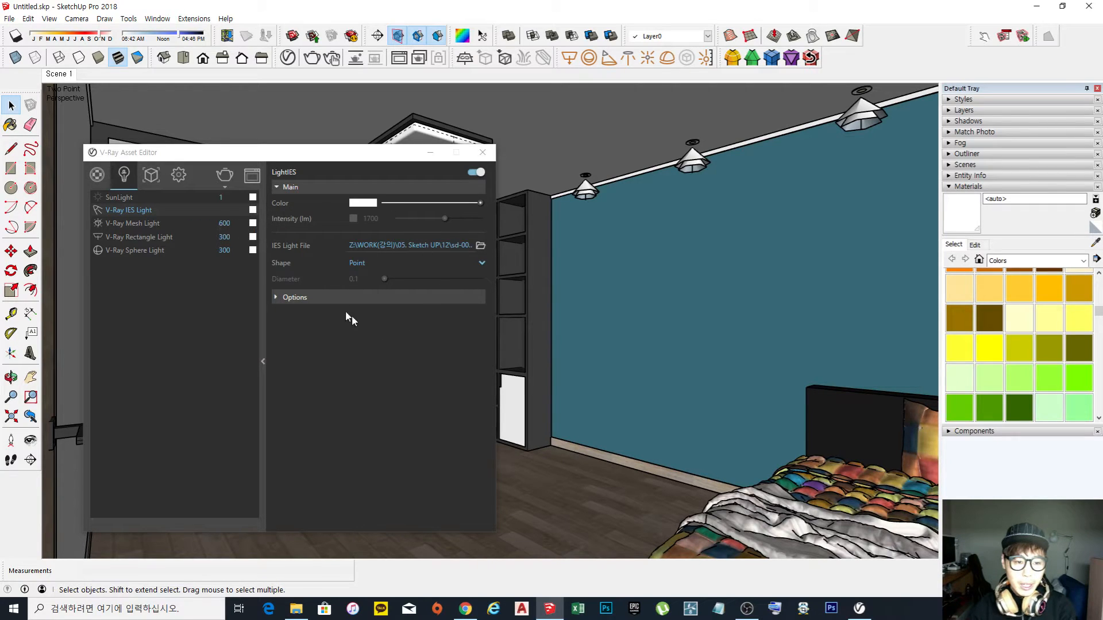
Enable the V-Ray IES Light's intensity override, set it to 17000 lm and check it with a short test render.
{"action": "left_click", "coordinate": [261, 360]}
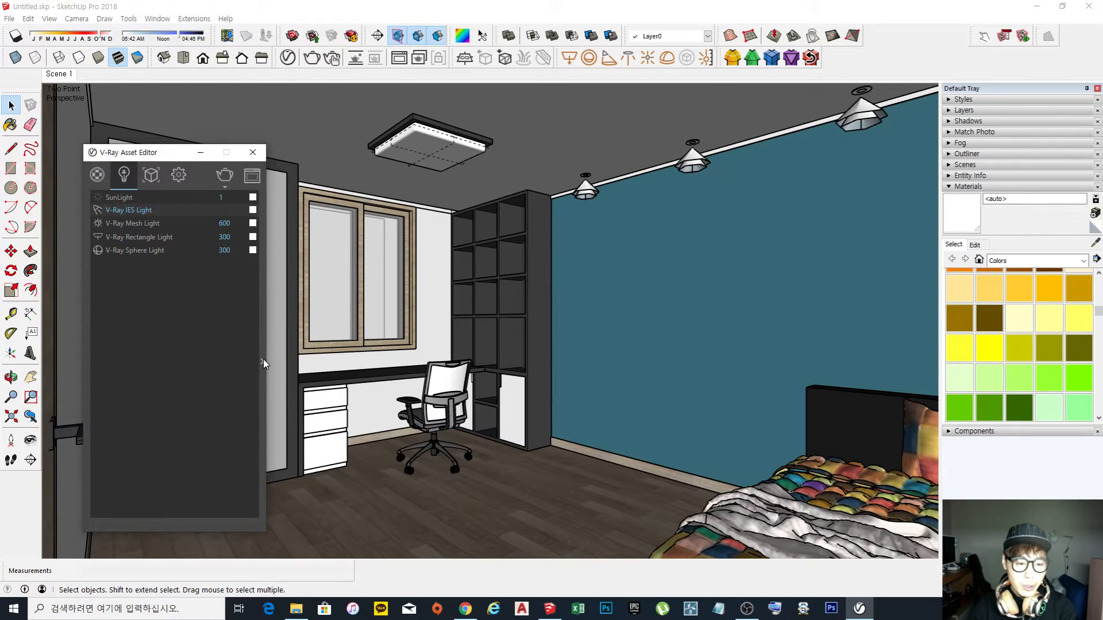
{"action": "left_click", "coordinate": [262, 360]}
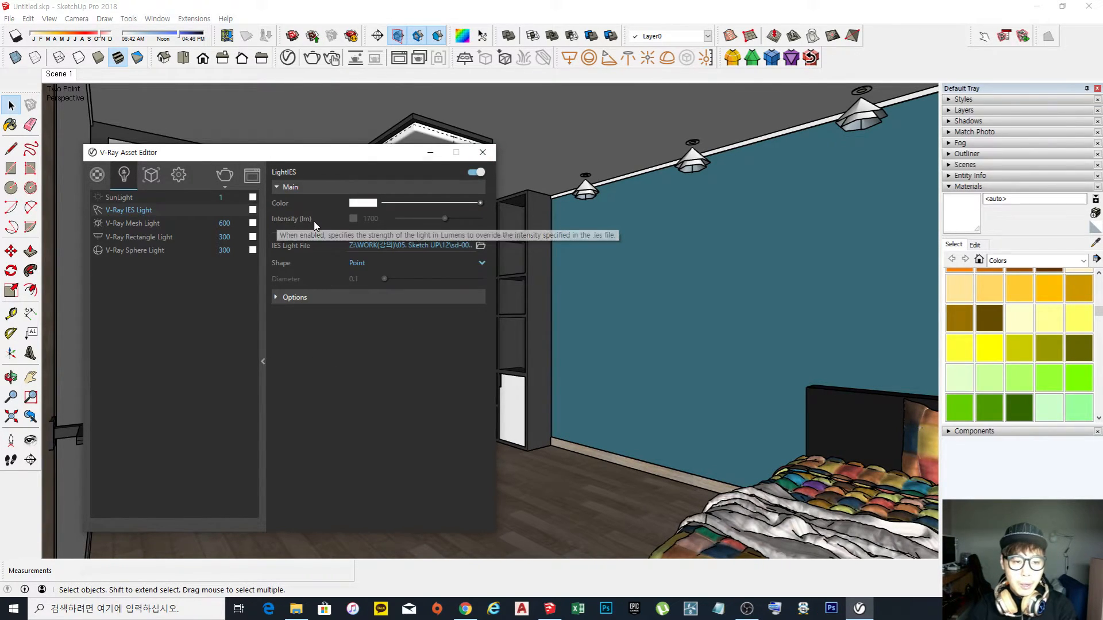
{"action": "left_click", "coordinate": [353, 218]}
{"action": "left_click_drag", "start_coordinate": [376, 218], "coordinate": [348, 223]}
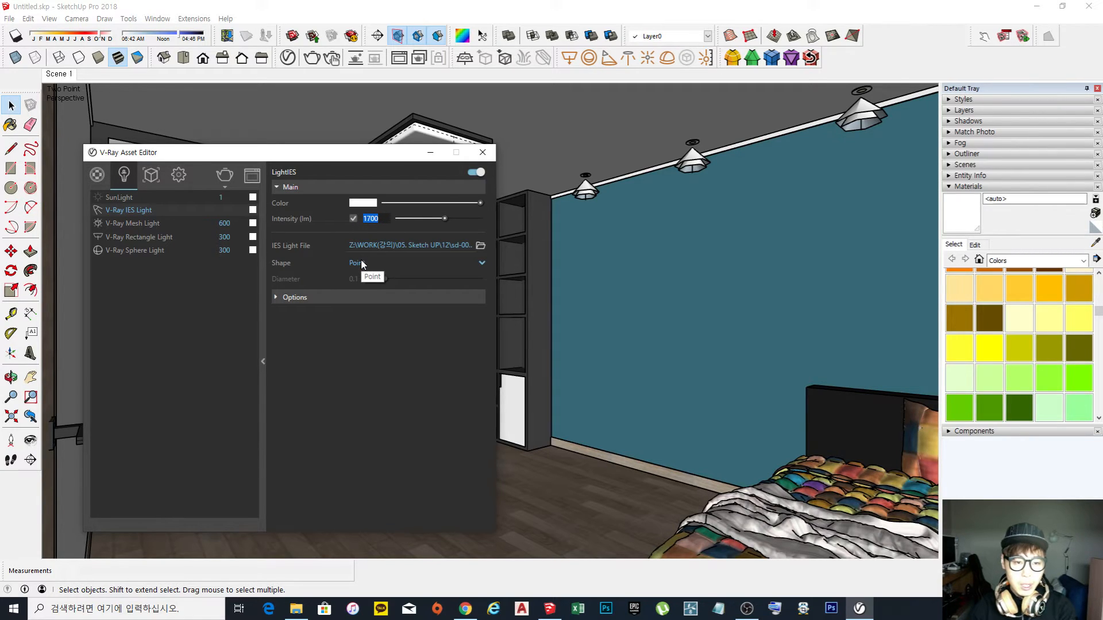
{"action": "left_click", "coordinate": [387, 219]}
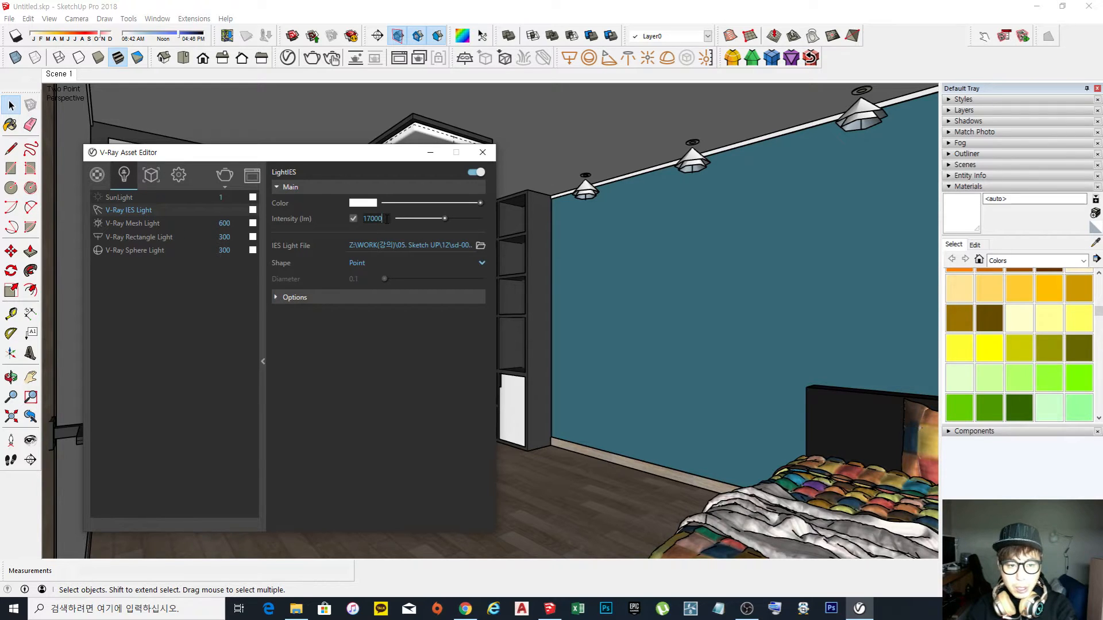
{"action": "left_click", "coordinate": [224, 176]}
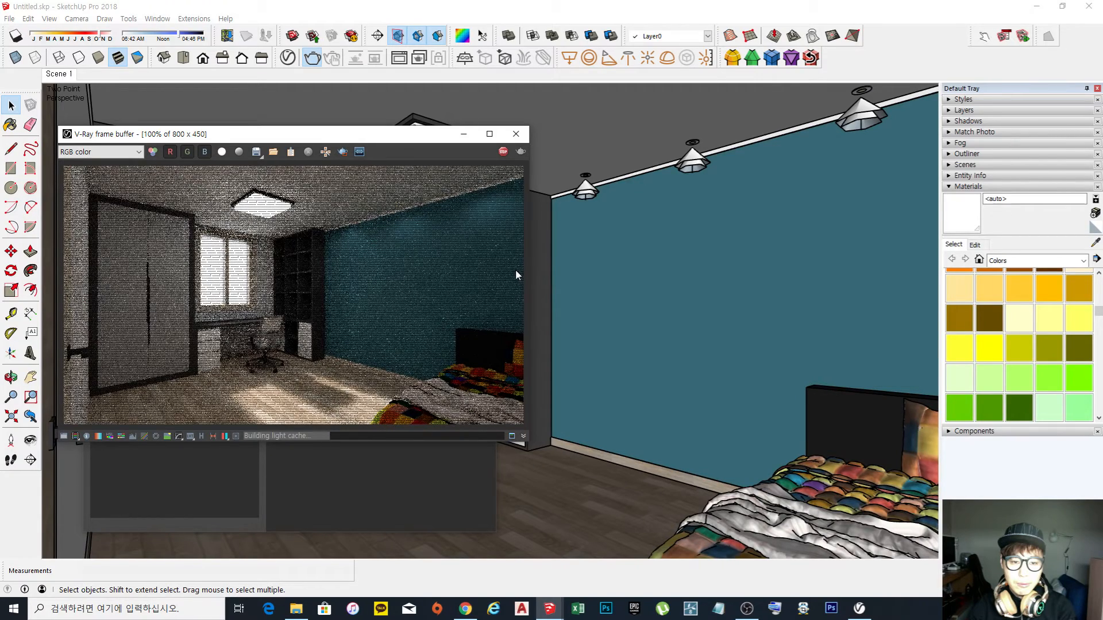
{"action": "left_click", "coordinate": [505, 152]}
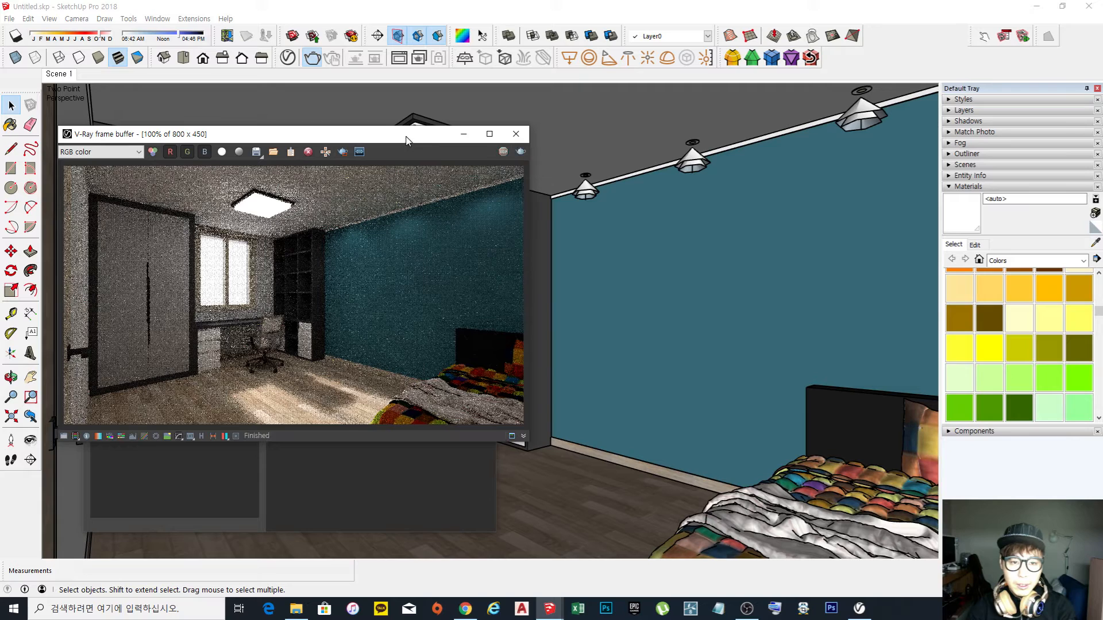
Set the V-Ray IES Light's intensity to 170000 lm and start another test render.
{"action": "left_click_drag", "start_coordinate": [406, 140], "coordinate": [863, 154]}
{"action": "left_click", "coordinate": [372, 218]}
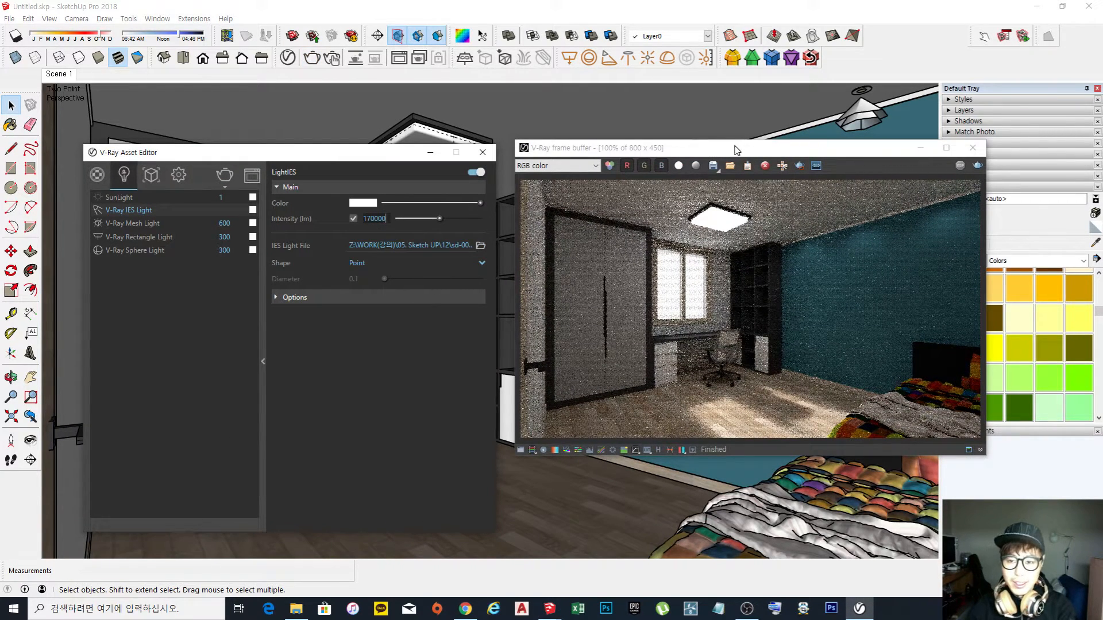
{"action": "left_click_drag", "start_coordinate": [734, 149], "coordinate": [234, 150]}
{"action": "left_click", "coordinate": [477, 166]}
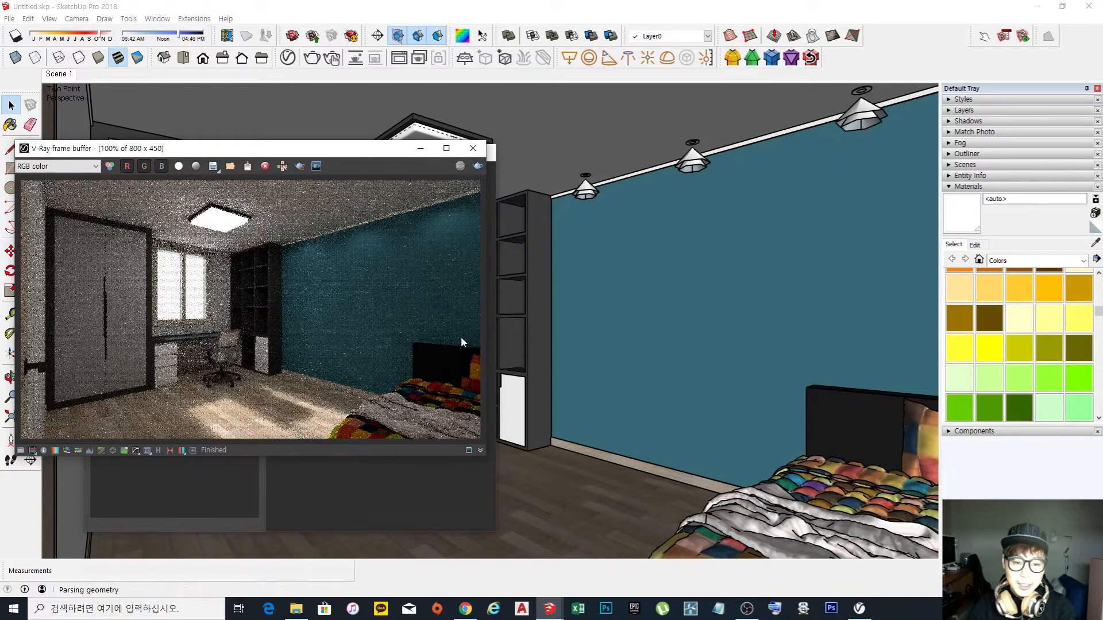
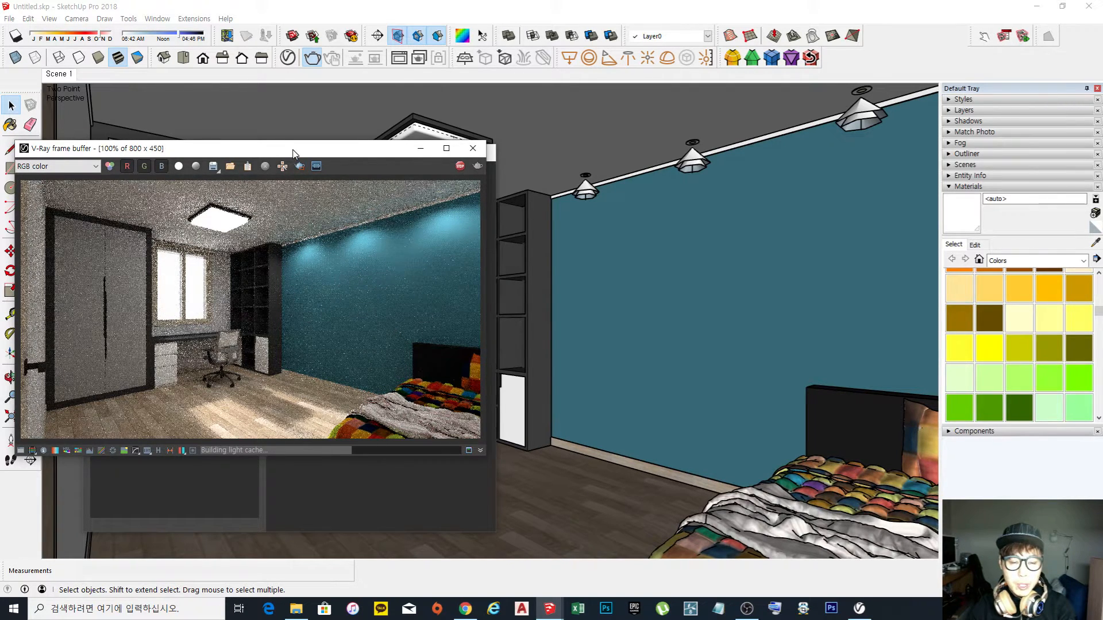
Examine the IES light pools on the blue wall and the ceiling fixtures enlarged in the render, and close the frame buffer.
{"action": "left_click_drag", "start_coordinate": [297, 152], "coordinate": [646, 181]}
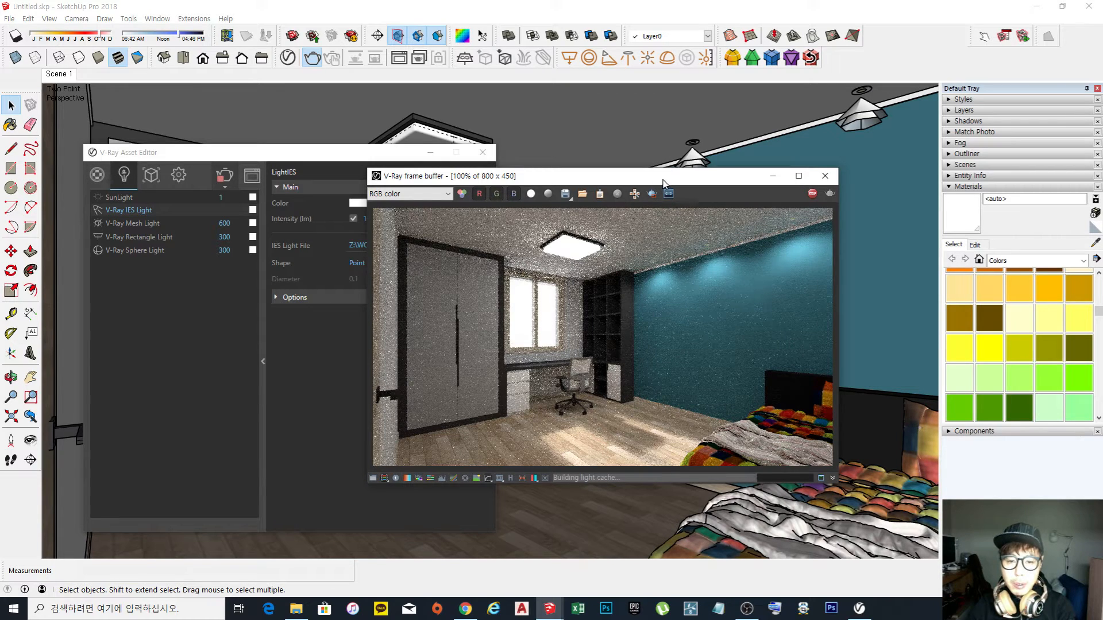
{"action": "left_click_drag", "start_coordinate": [662, 182], "coordinate": [613, 184]}
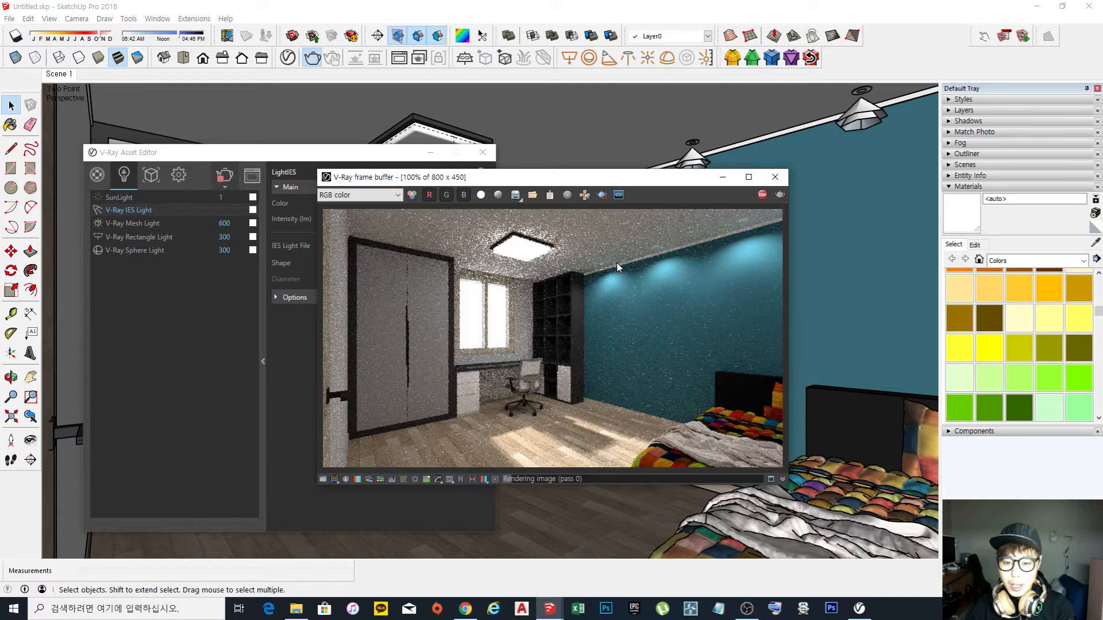
{"action": "scroll", "coordinate": [666, 250], "scroll_direction": "up", "scroll_amount": 2}
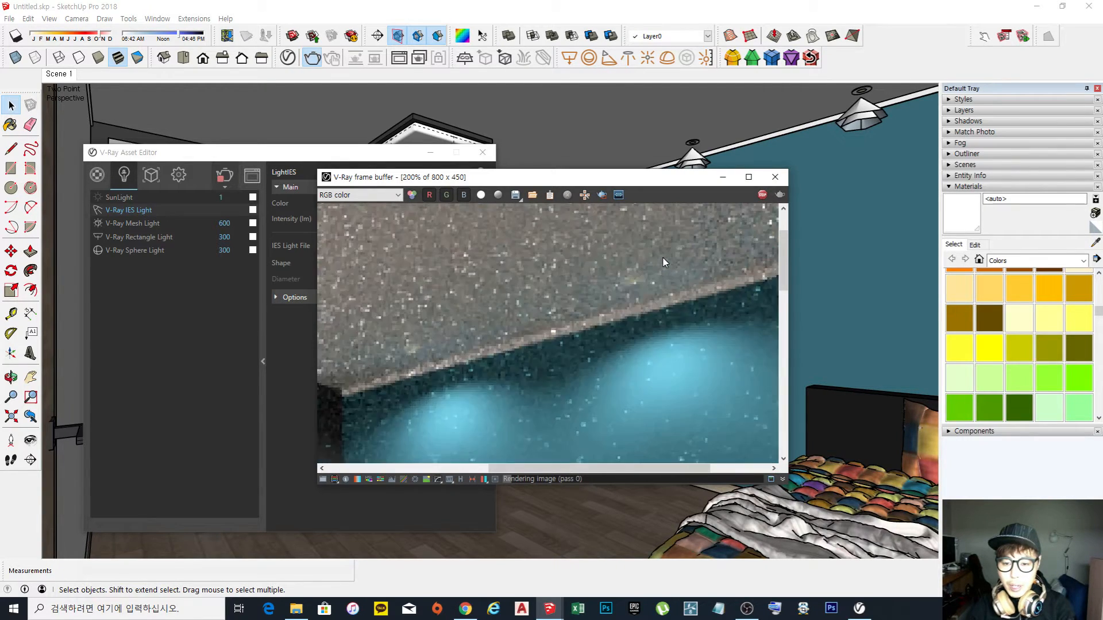
{"action": "scroll", "coordinate": [647, 276], "scroll_direction": "down", "scroll_amount": 1}
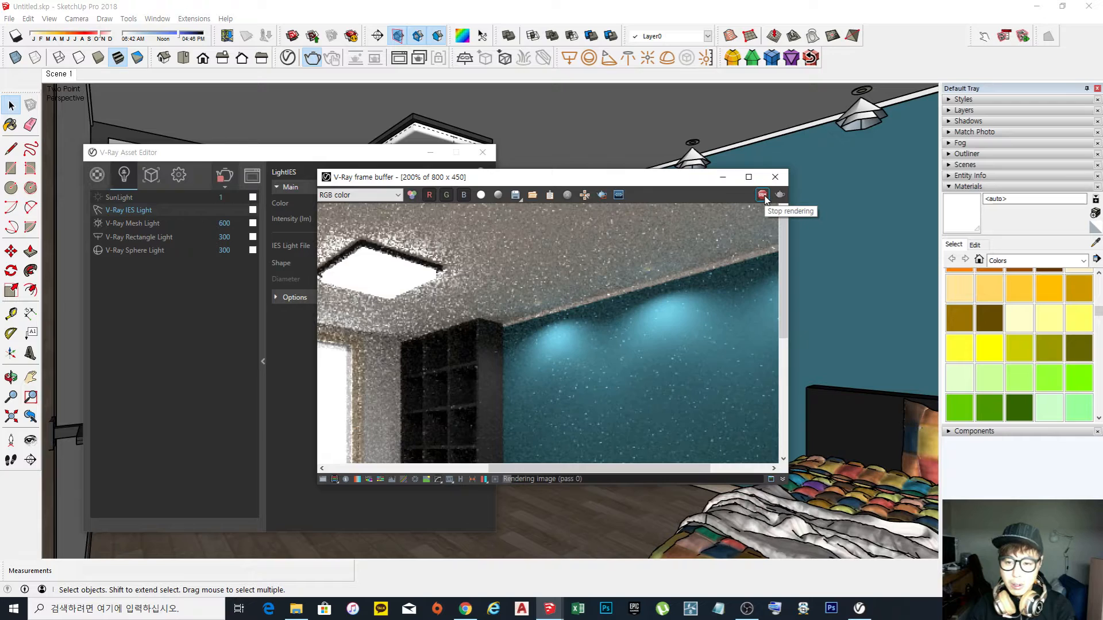
{"action": "left_click", "coordinate": [774, 177]}
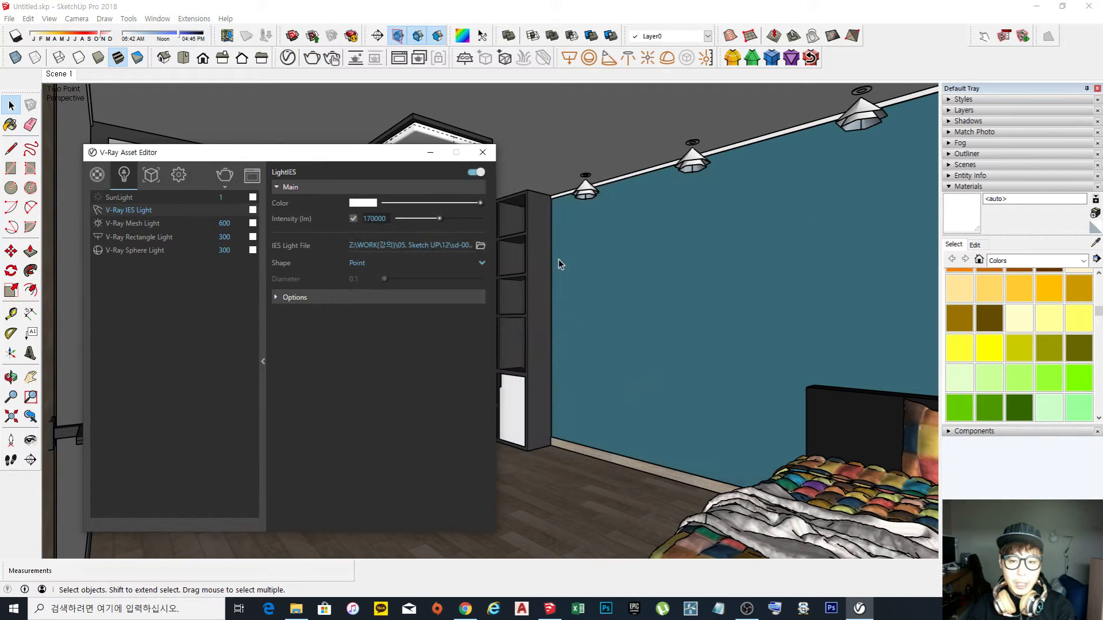
Sample the lamp material 매입등램프 from the recessed ceiling light and add an Emissive layer to it in the V-Ray Asset Editor.
{"action": "scroll", "coordinate": [692, 158], "scroll_direction": "up", "scroll_amount": 6}
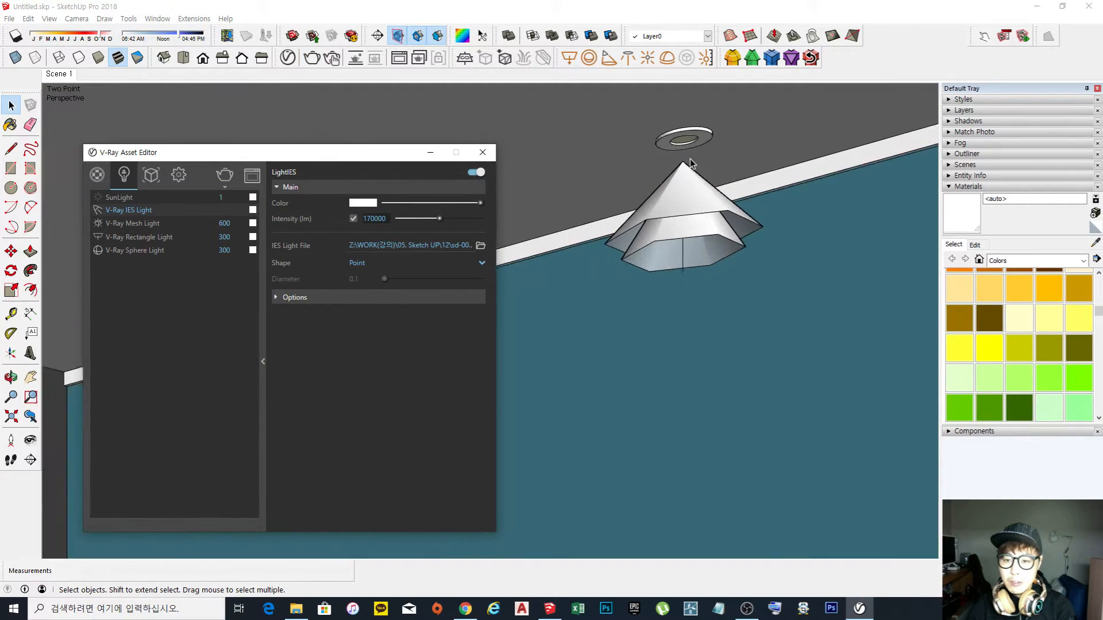
{"action": "scroll", "coordinate": [690, 158], "scroll_direction": "up", "scroll_amount": 4}
{"action": "middle_click_drag", "start_coordinate": [812, 248], "coordinate": [801, 234]}
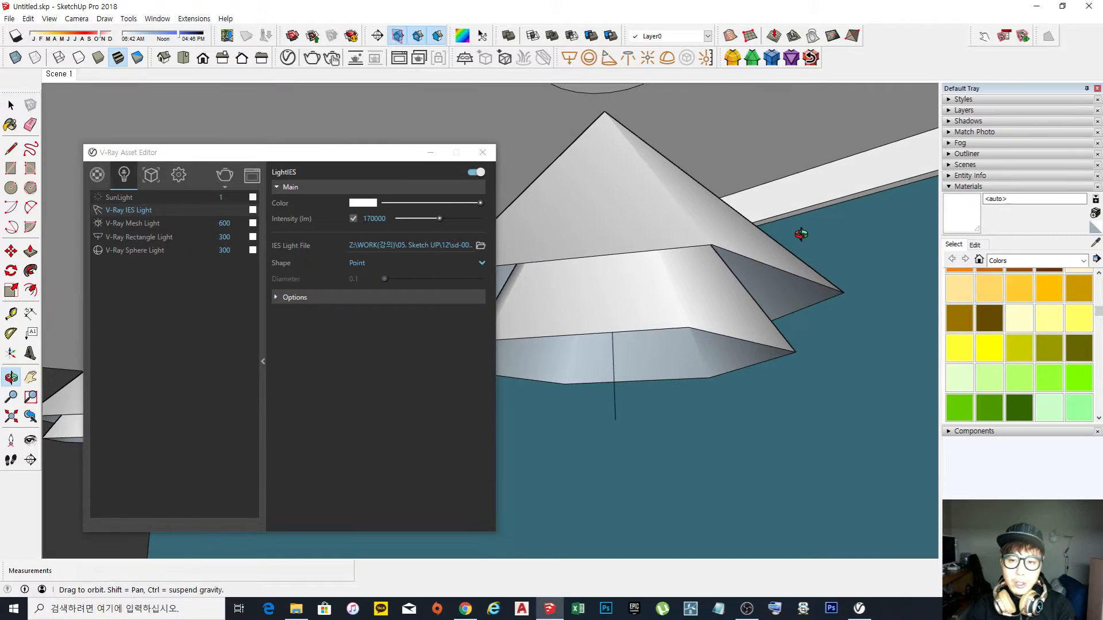
{"action": "scroll", "coordinate": [755, 355], "scroll_direction": "down", "scroll_amount": 4}
{"action": "middle_click_drag", "start_coordinate": [714, 296], "coordinate": [704, 285]}
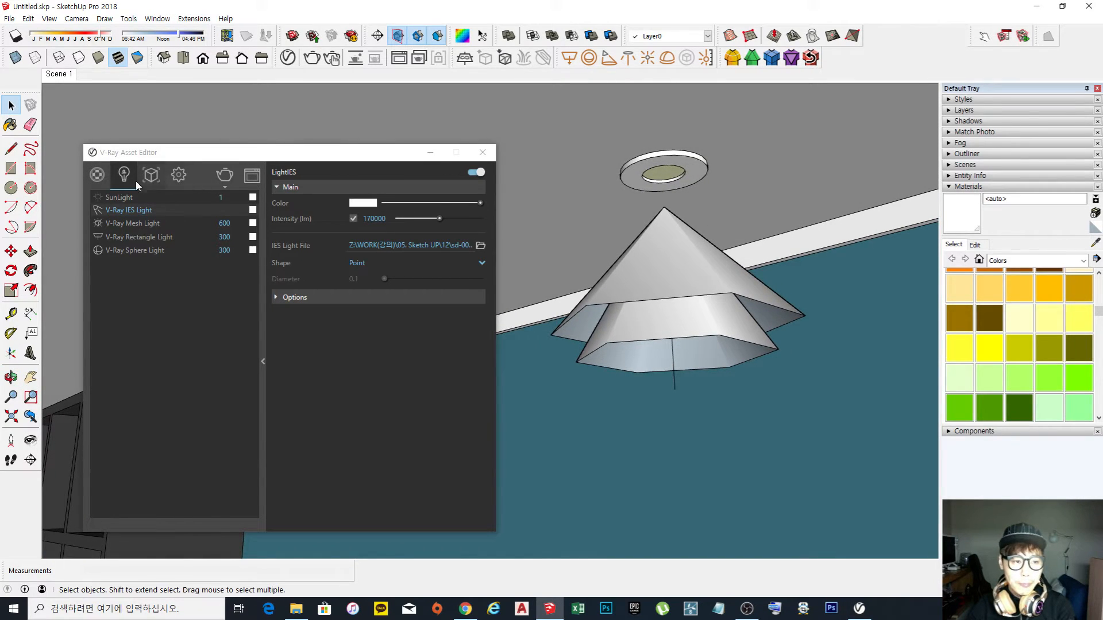
{"action": "left_click", "coordinate": [97, 175]}
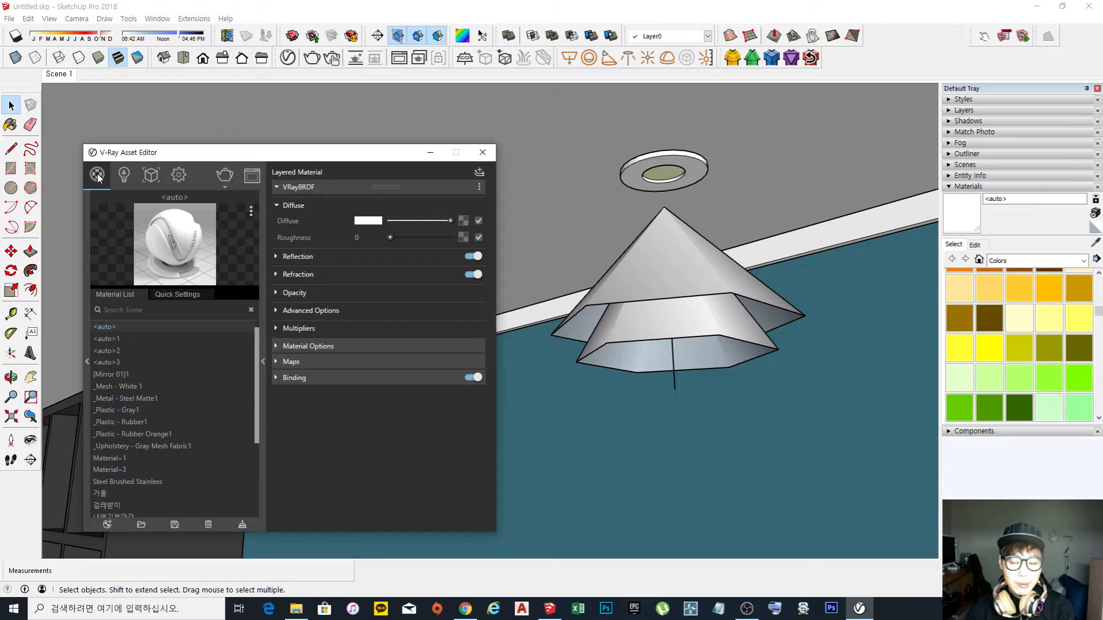
{"action": "left_click", "coordinate": [970, 224]}
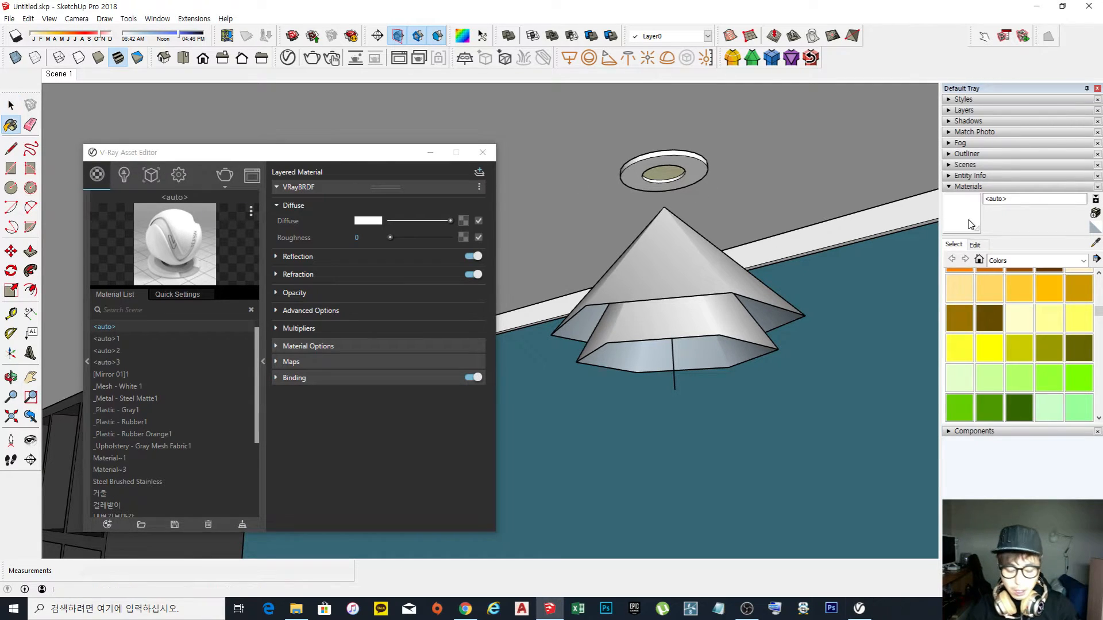
{"action": "key", "text": "alt"}
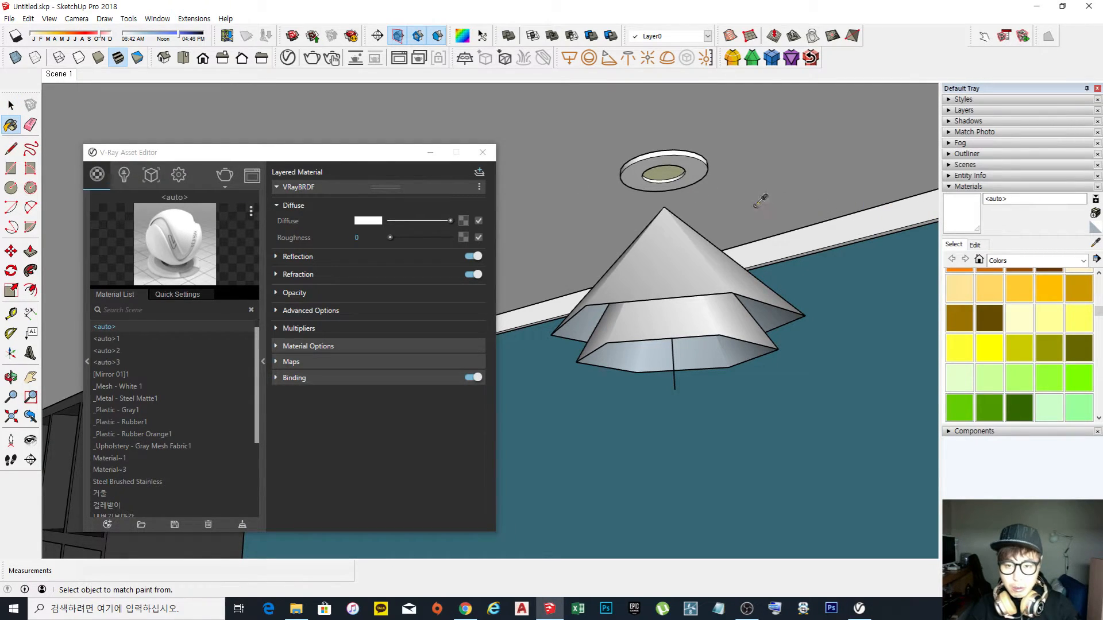
{"action": "left_click", "coordinate": [664, 173], "text": "alt"}
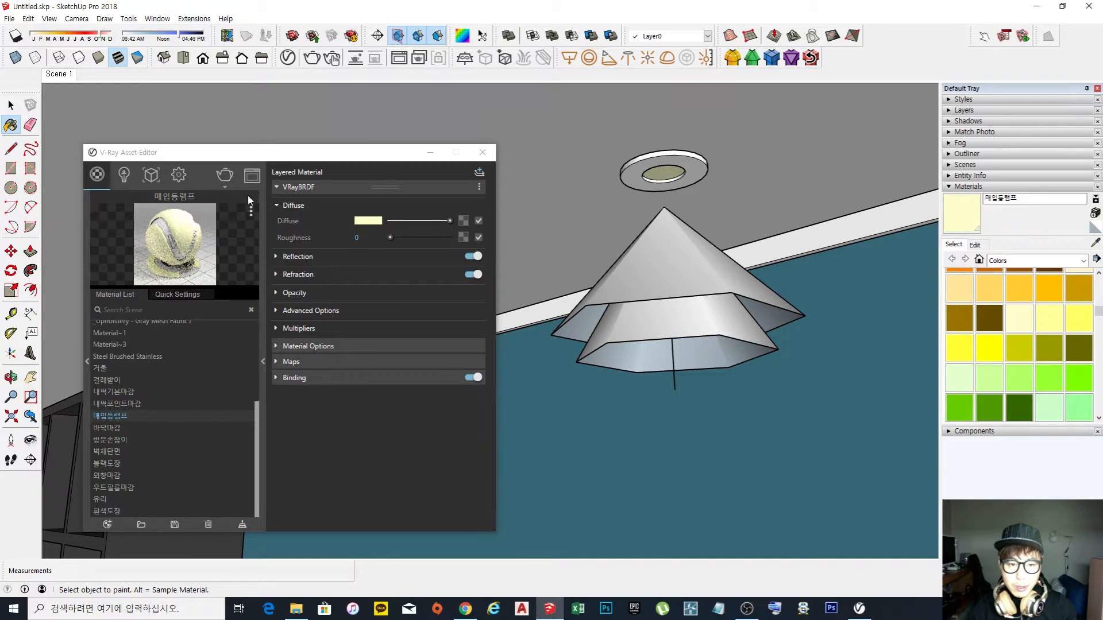
{"action": "left_click", "coordinate": [479, 172]}
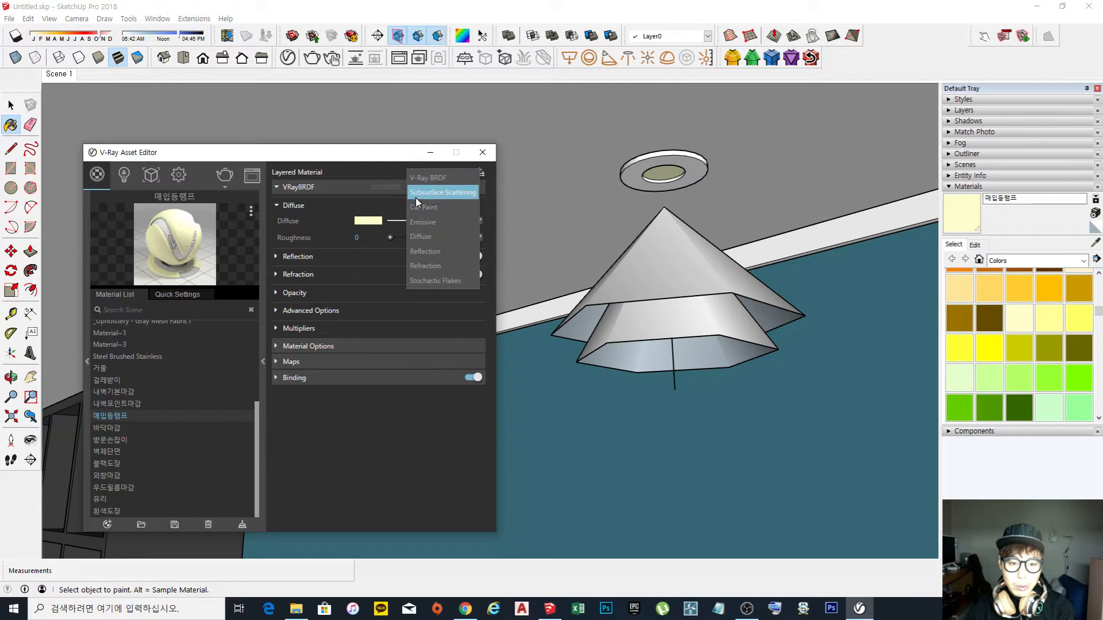
{"action": "left_click", "coordinate": [427, 226]}
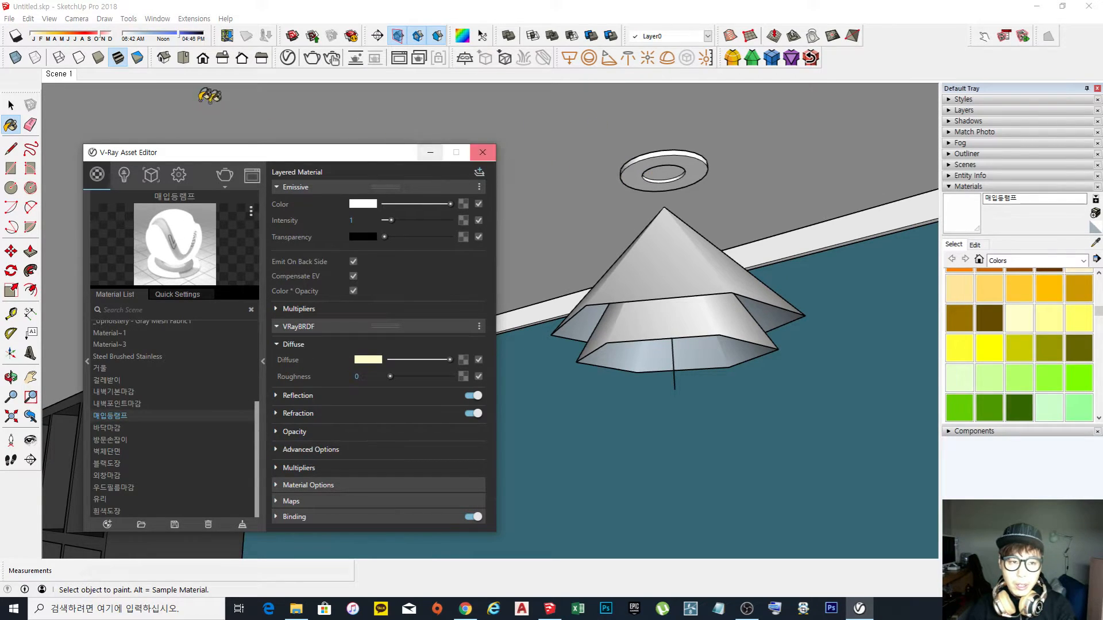
Return to the Scene 1 view and check the emissive lamps in a V-Ray test render, stopping it during the light cache.
{"action": "left_click", "coordinate": [60, 74]}
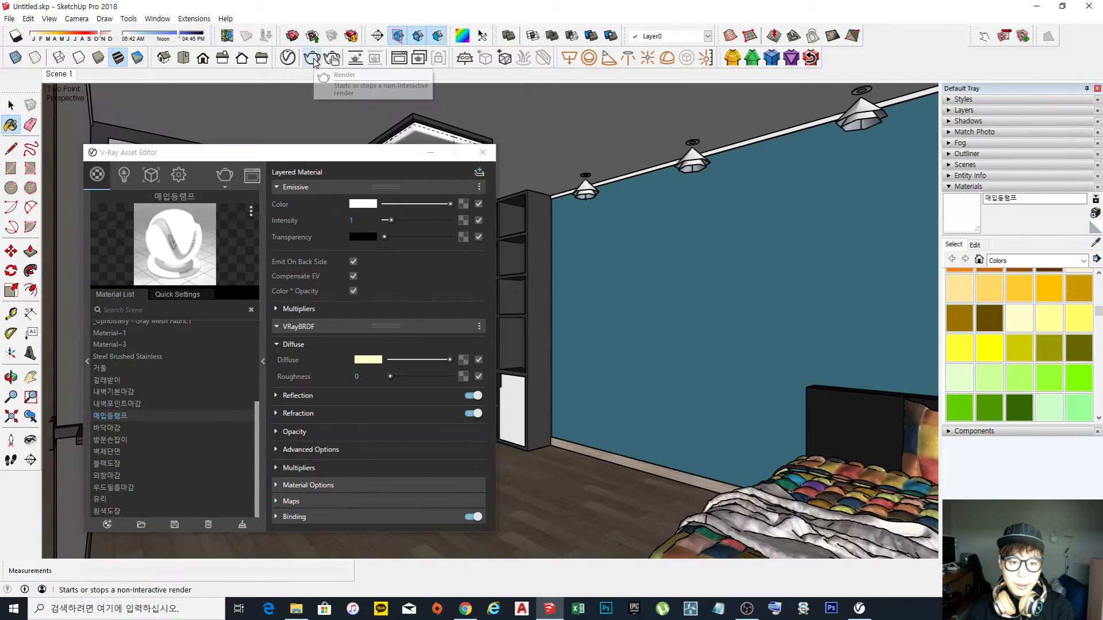
{"action": "left_click", "coordinate": [313, 58]}
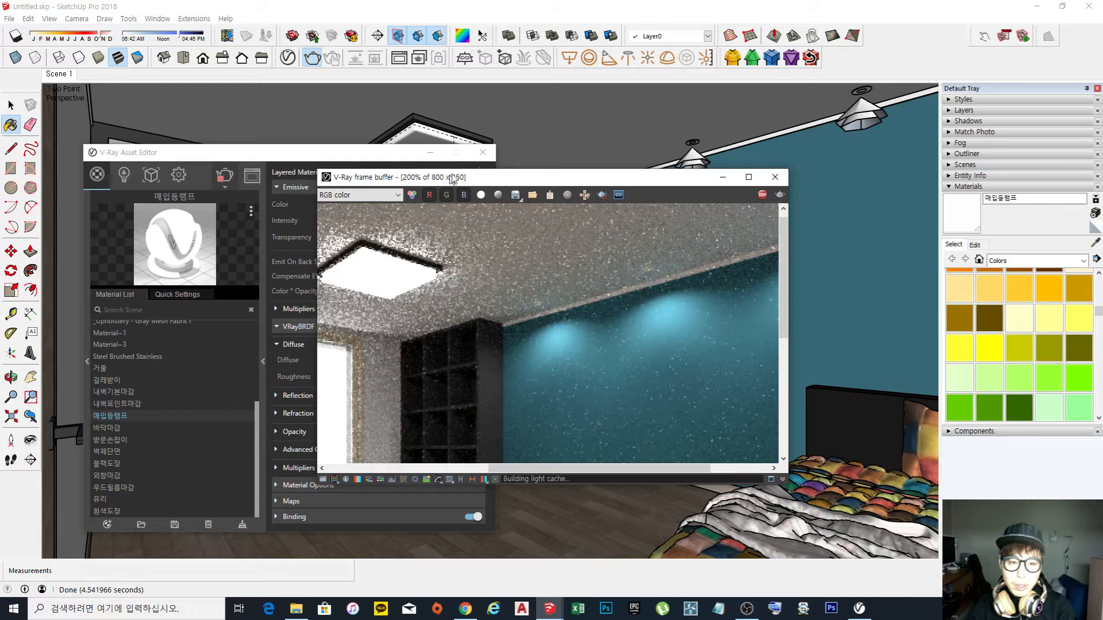
{"action": "left_click_drag", "start_coordinate": [467, 180], "coordinate": [655, 190]}
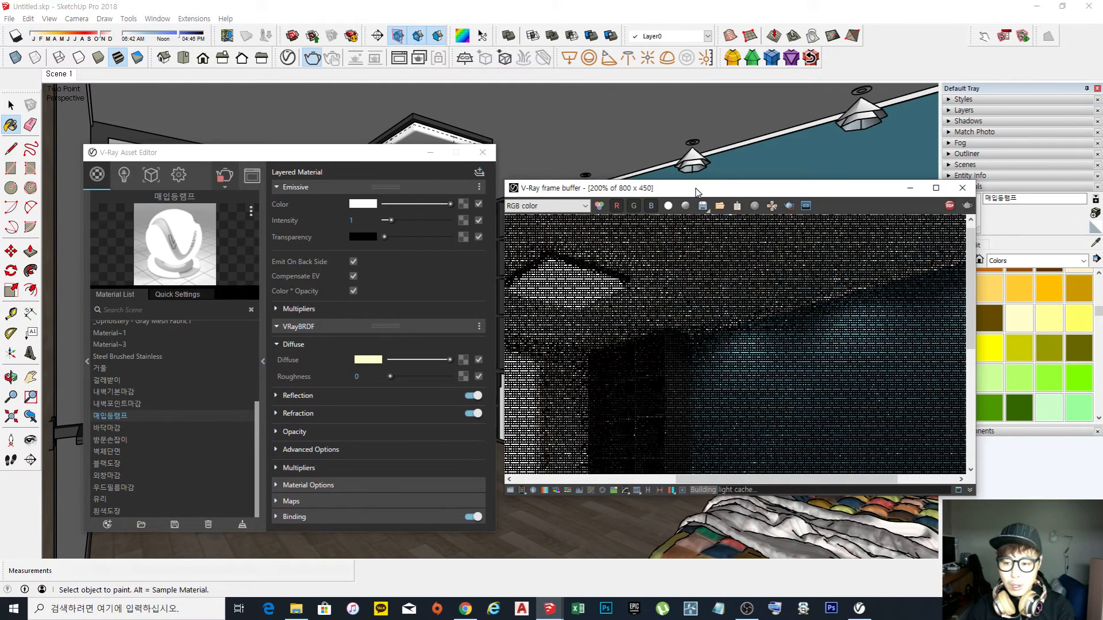
{"action": "left_click_drag", "start_coordinate": [723, 193], "coordinate": [534, 196]}
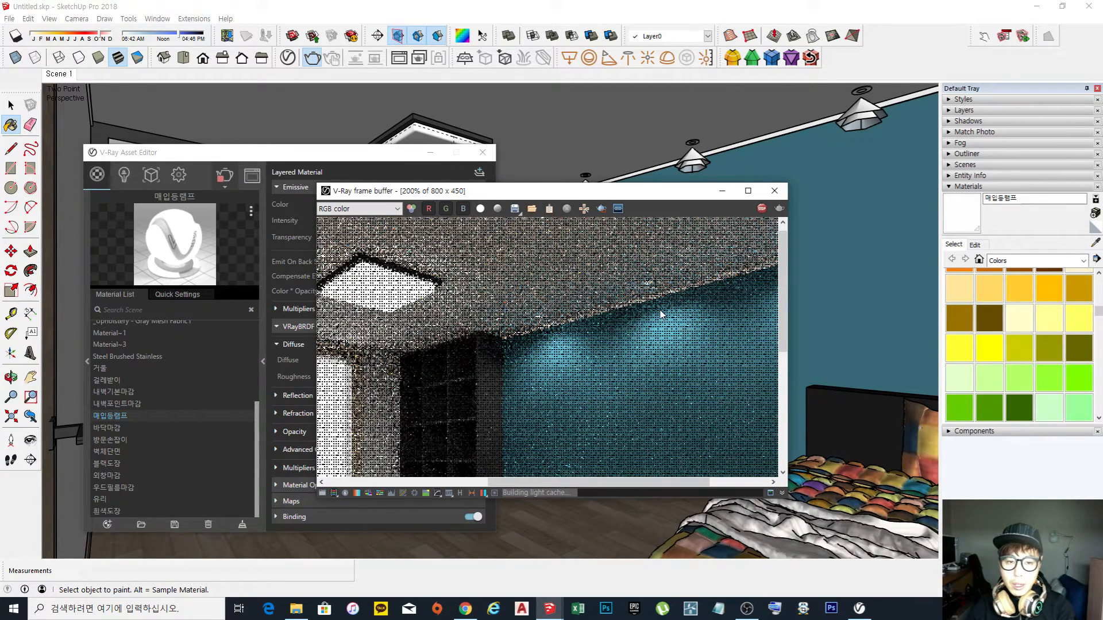
{"action": "left_click_drag", "start_coordinate": [472, 194], "coordinate": [603, 219]}
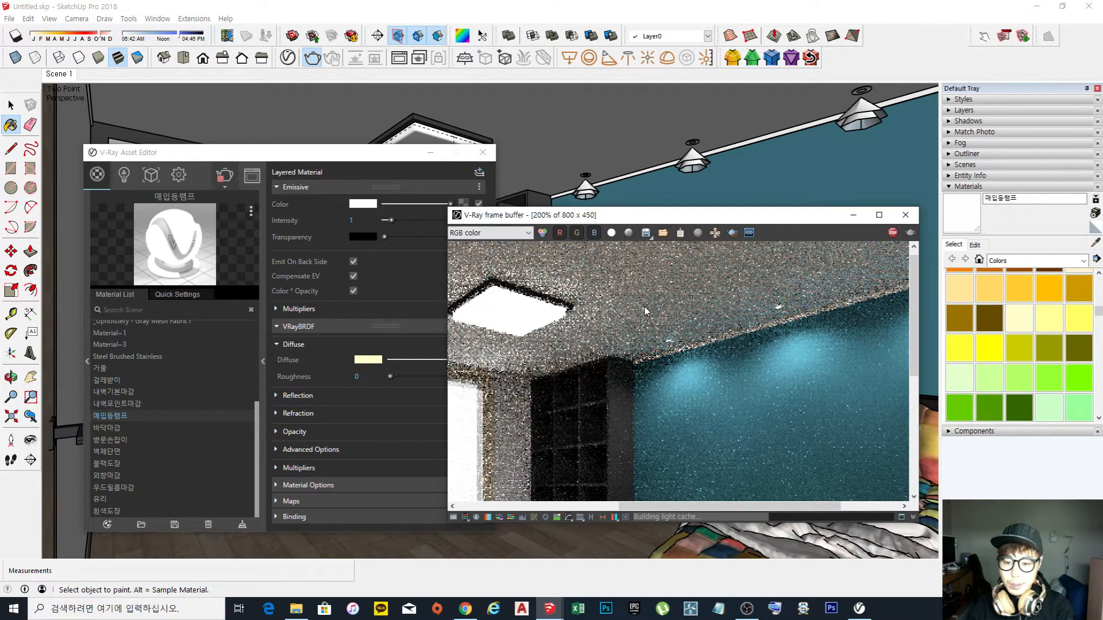
{"action": "left_click_drag", "start_coordinate": [739, 218], "coordinate": [701, 214]}
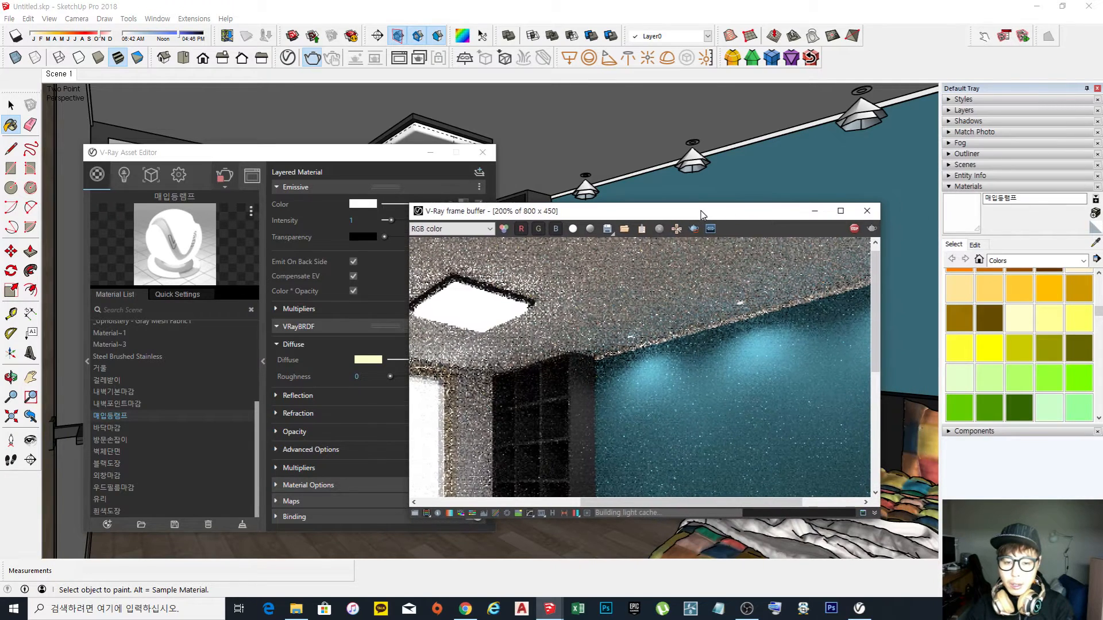
{"action": "double_click", "coordinate": [649, 320]}
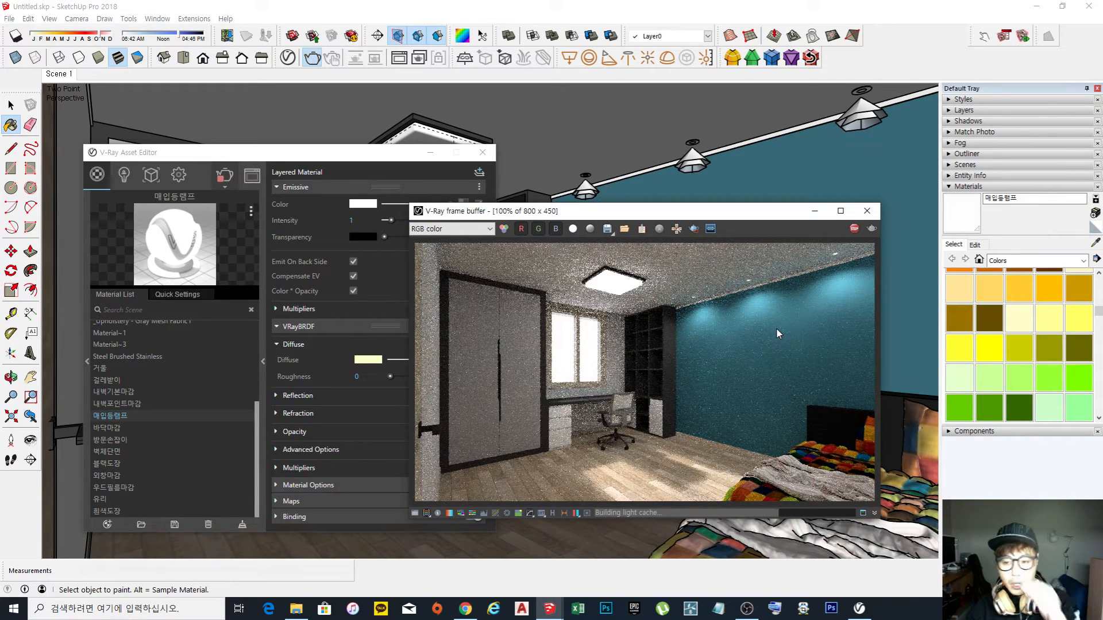
{"action": "left_click", "coordinate": [854, 230]}
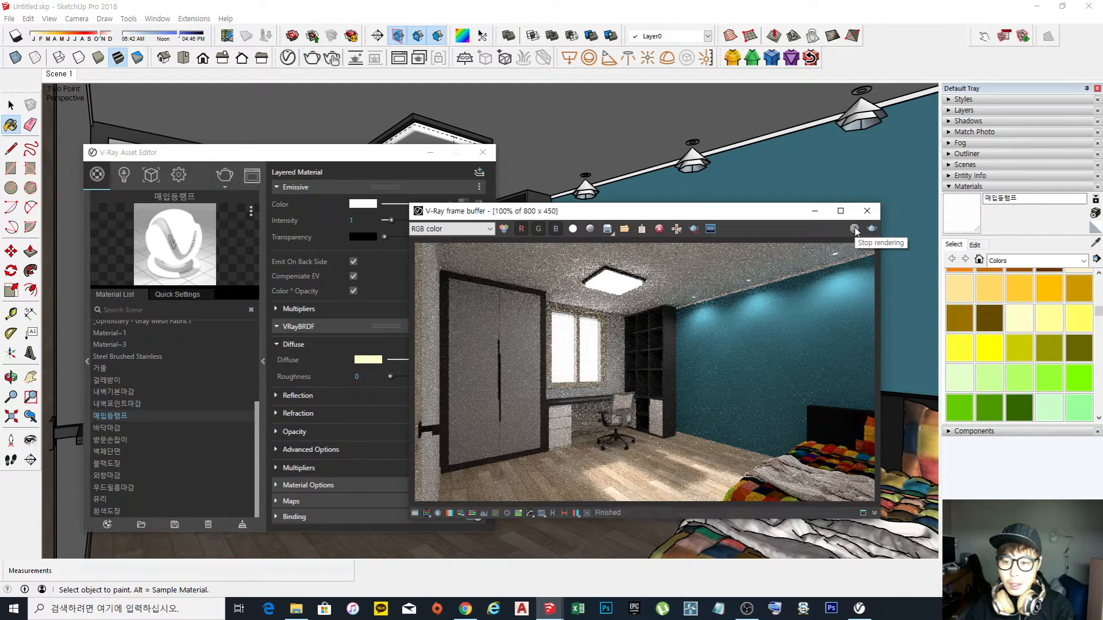
{"action": "left_click", "coordinate": [867, 211]}
Sample the wardrobe doors' mirror material 거울 and turn off Fresnel in its reflection settings.
{"action": "left_click_drag", "start_coordinate": [276, 152], "coordinate": [643, 149]}
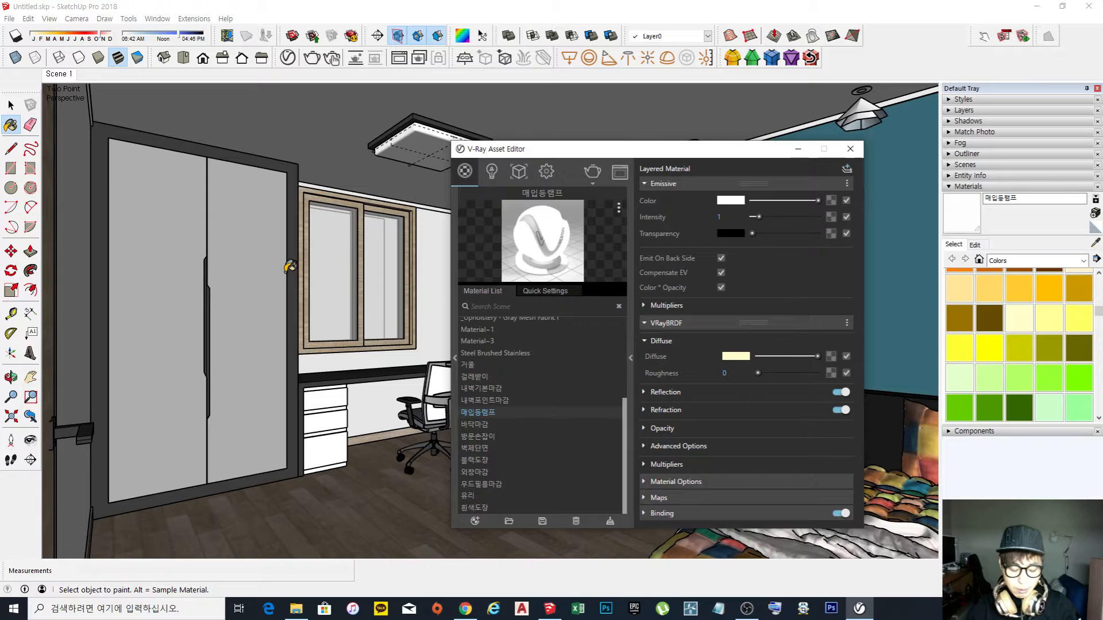
{"action": "left_click", "coordinate": [260, 270], "text": "alt"}
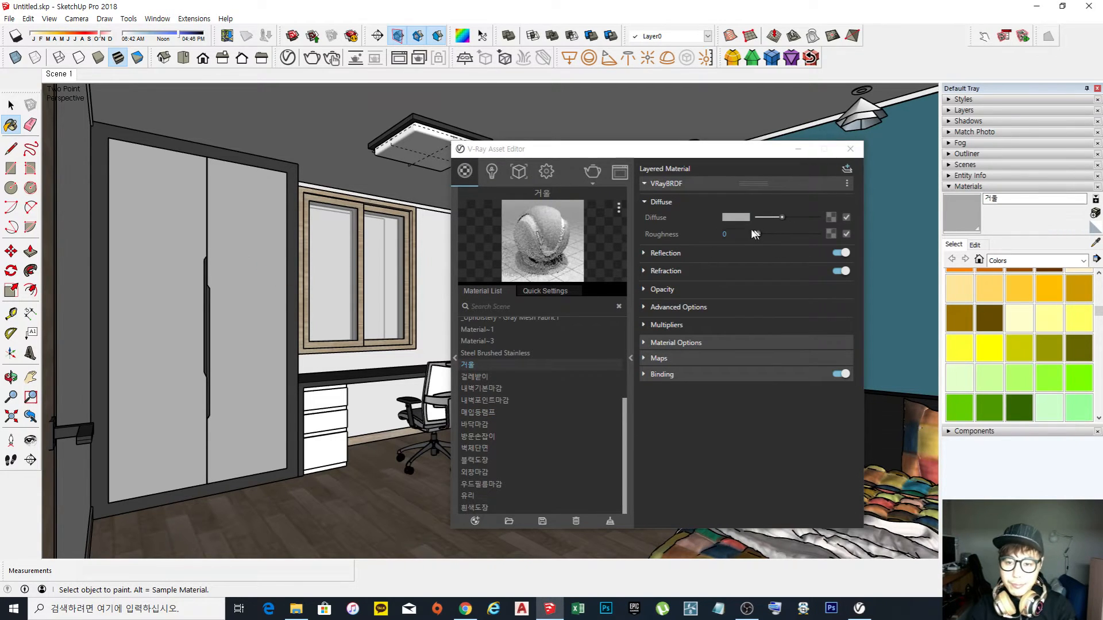
{"action": "left_click", "coordinate": [646, 184]}
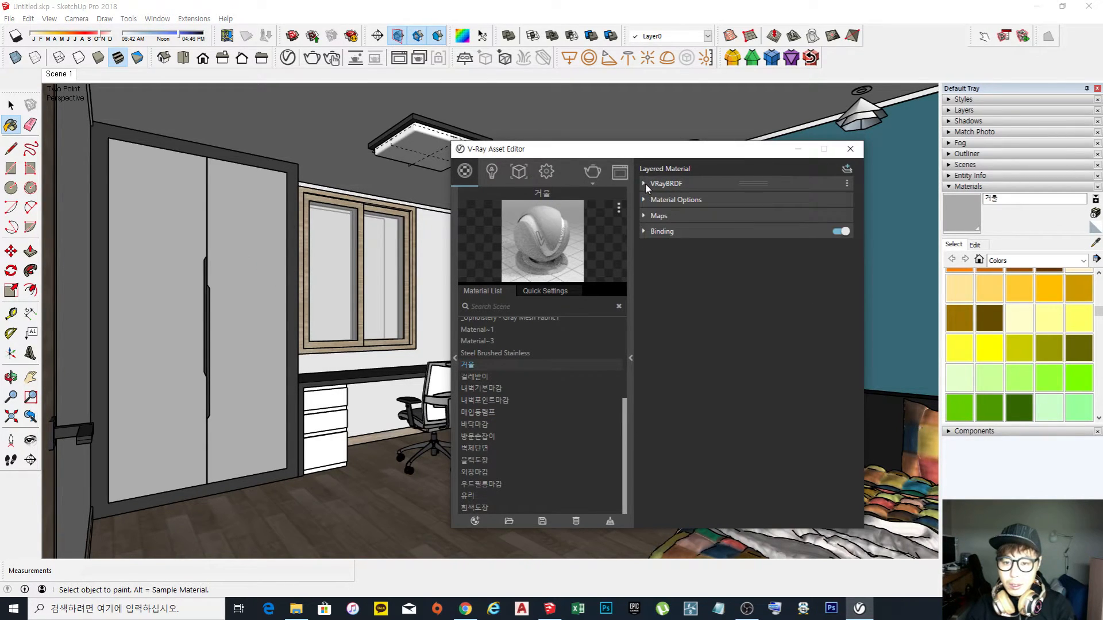
{"action": "left_click", "coordinate": [646, 185]}
{"action": "left_click", "coordinate": [644, 254]}
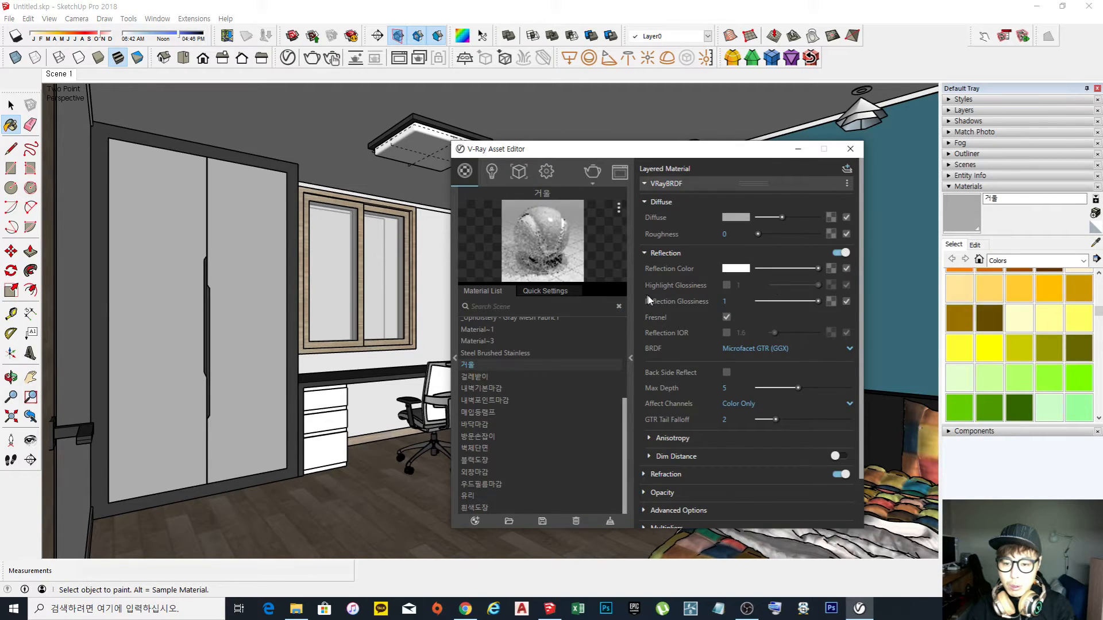
{"action": "left_click", "coordinate": [727, 317]}
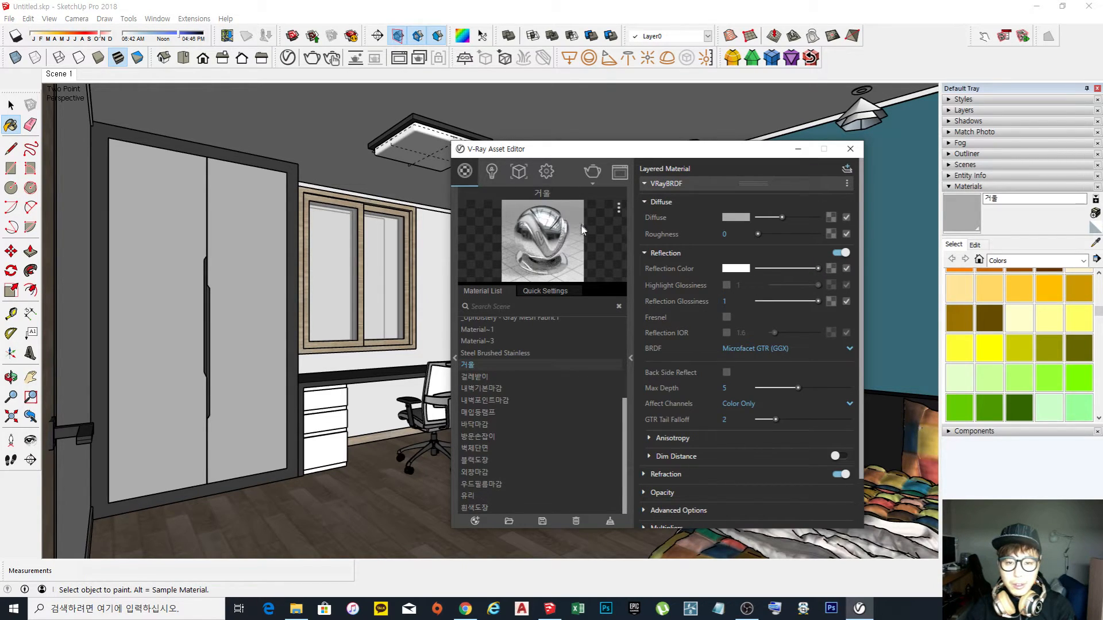
{"action": "left_click", "coordinate": [850, 148]}
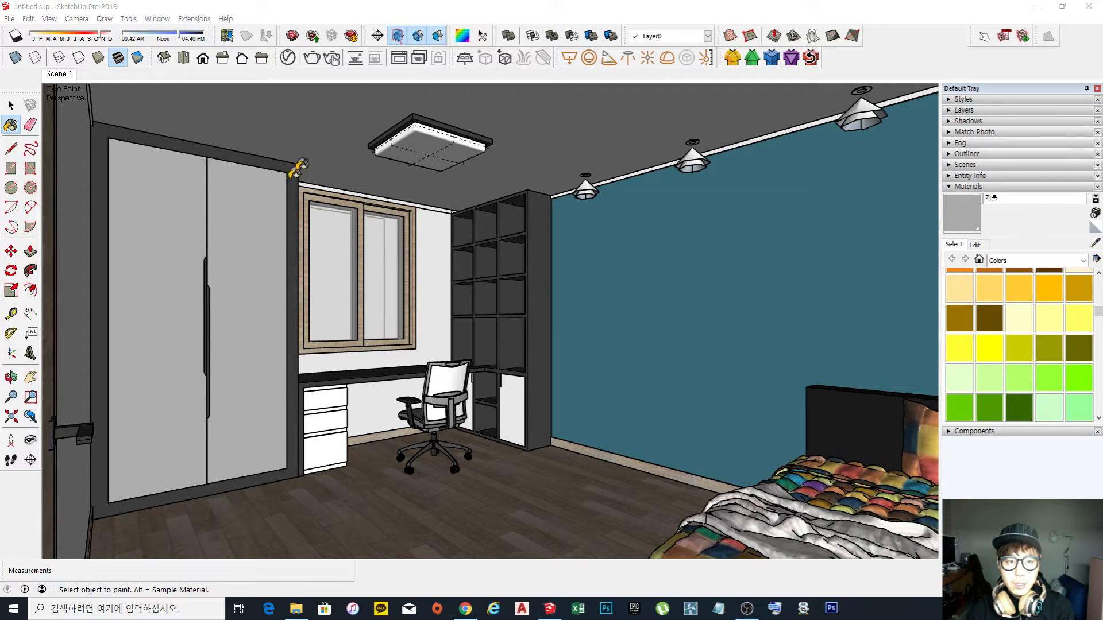
Check the mirrored wardrobe doors in a short V-Ray test render, stop it and close the frame buffer.
{"action": "left_click", "coordinate": [312, 58]}
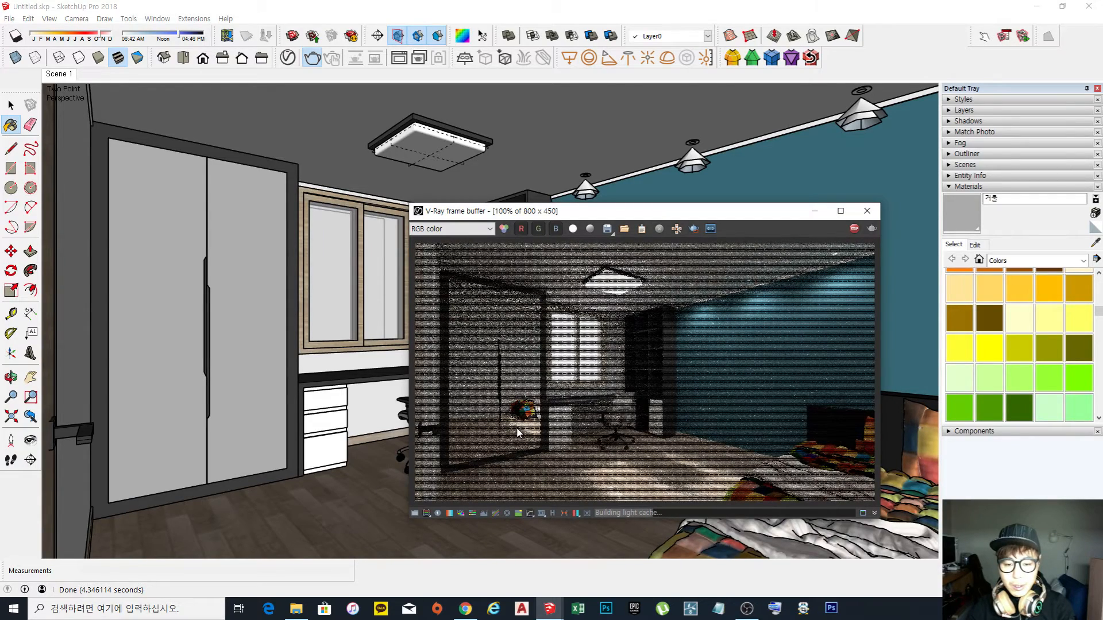
{"action": "left_click", "coordinate": [853, 230]}
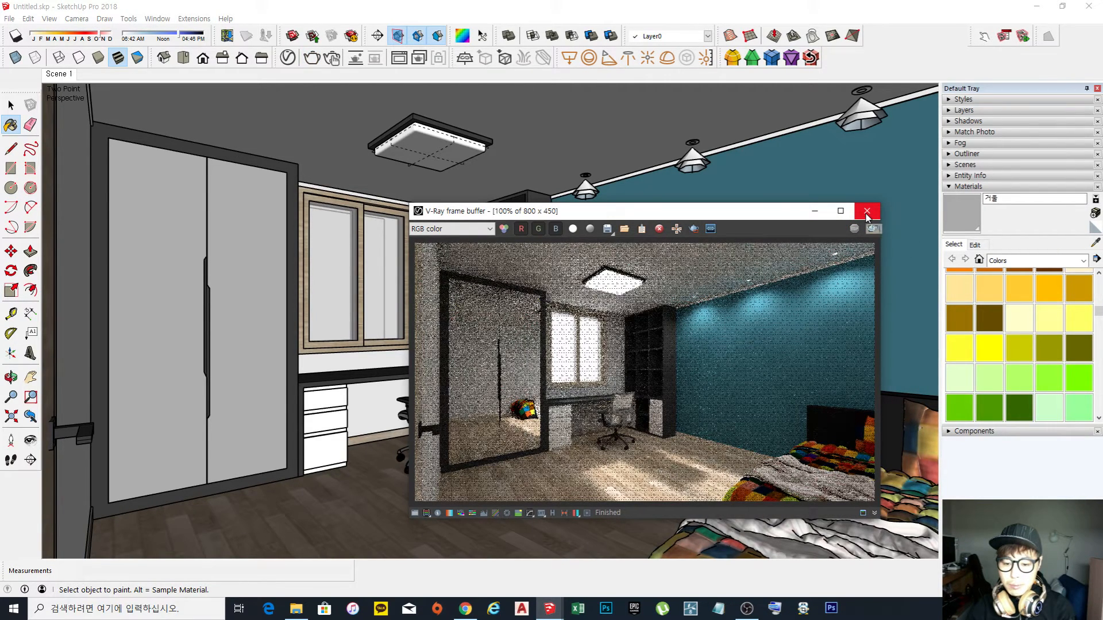
{"action": "left_click", "coordinate": [866, 213]}
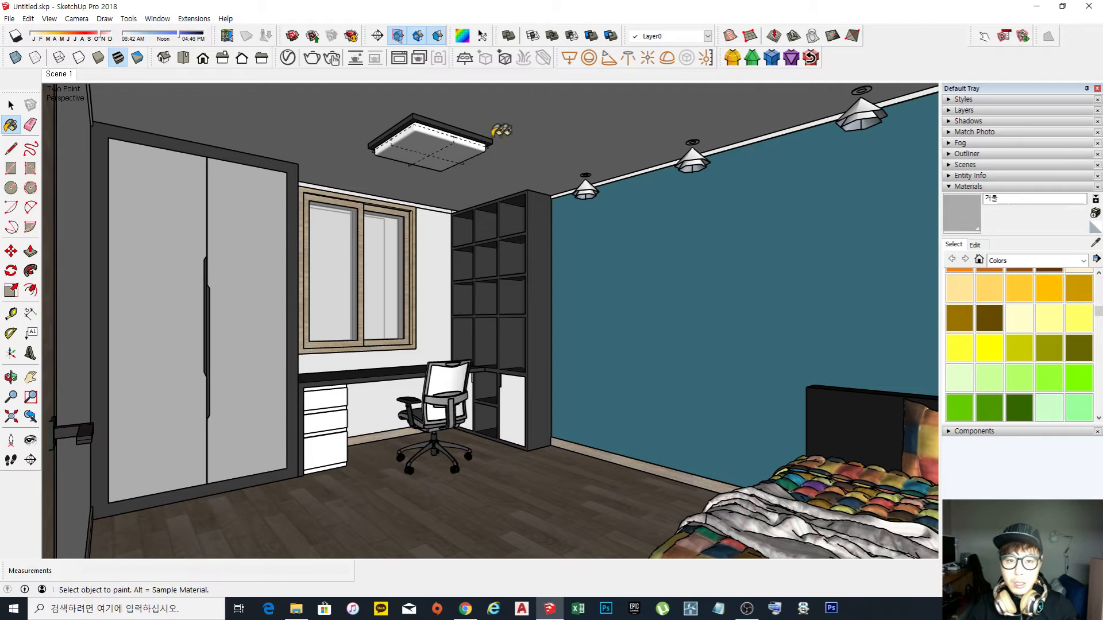
Sample the wood floor material 바닥마감 into the V-Ray Asset Editor and set its reflection color to full white.
{"action": "left_click", "coordinate": [287, 60]}
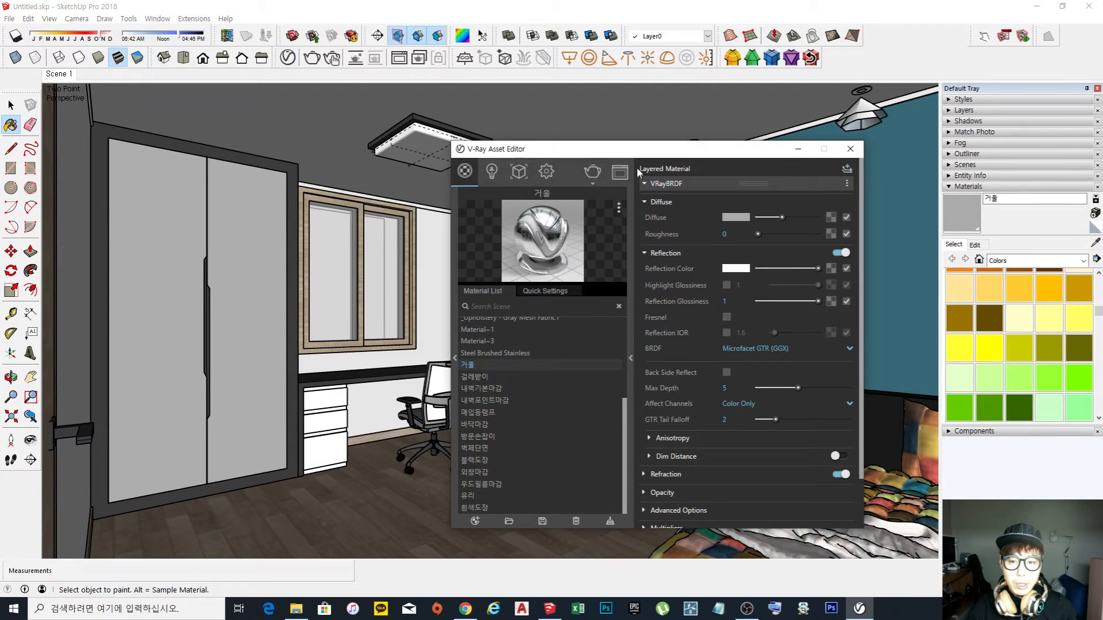
{"action": "left_click_drag", "start_coordinate": [637, 154], "coordinate": [294, 154]}
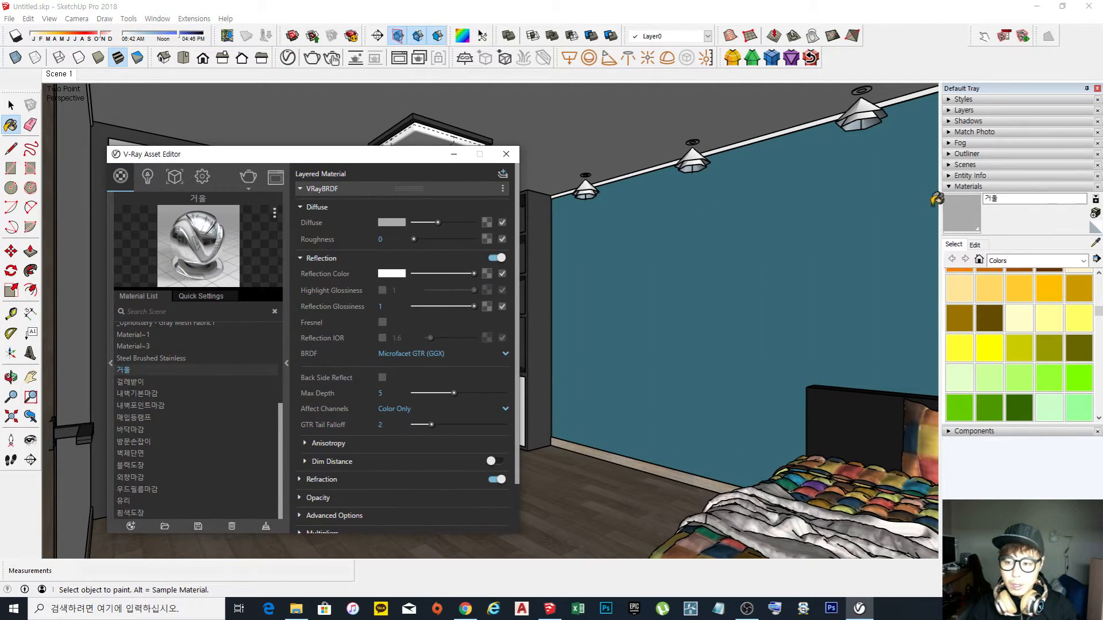
{"action": "left_click", "coordinate": [967, 218]}
{"action": "key", "text": "alt"}
{"action": "left_click", "coordinate": [610, 509], "text": "alt"}
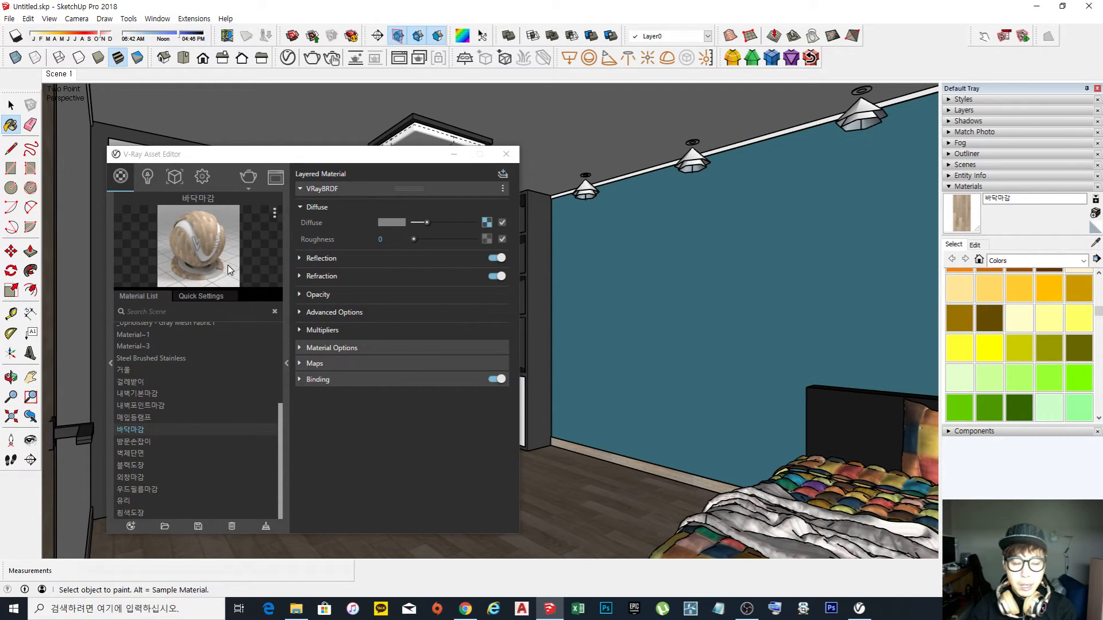
{"action": "left_click", "coordinate": [299, 259]}
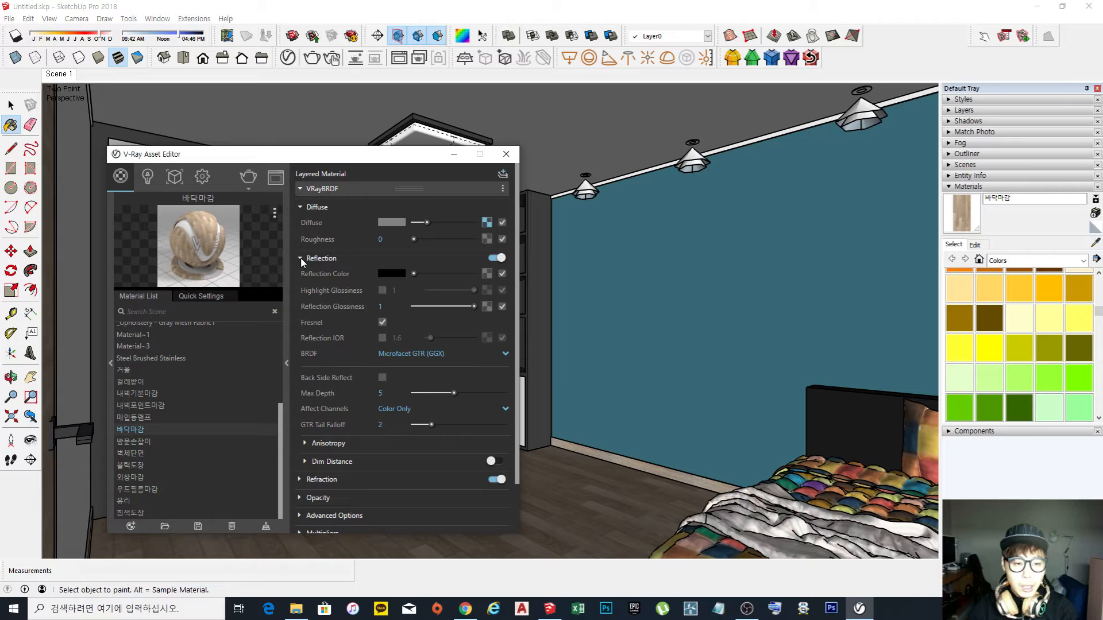
{"action": "left_click_drag", "start_coordinate": [414, 274], "coordinate": [478, 275]}
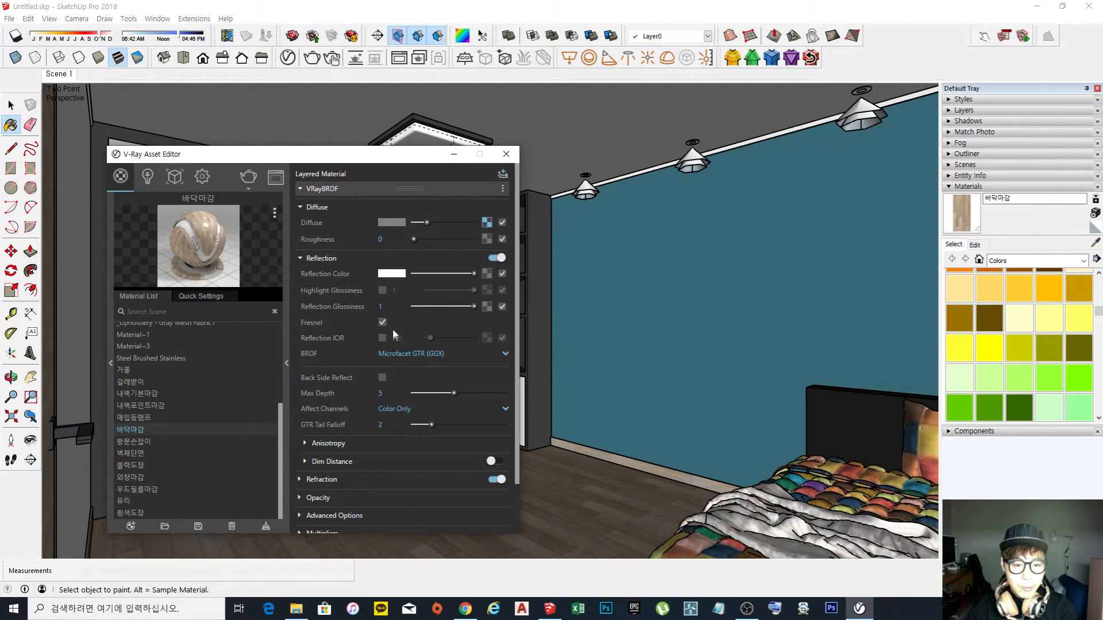
Set the floor material's Reflection Glossiness to 0.75.
{"action": "left_click", "coordinate": [383, 306]}
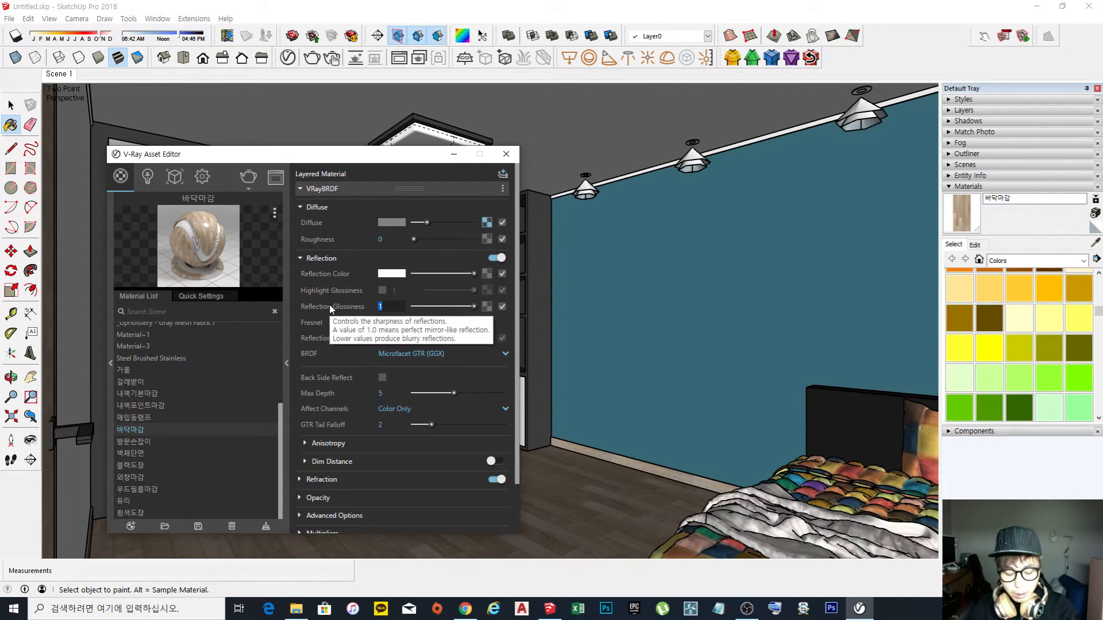
{"action": "key", "text": "BackSpace"}
{"action": "type", "text": ".65"}
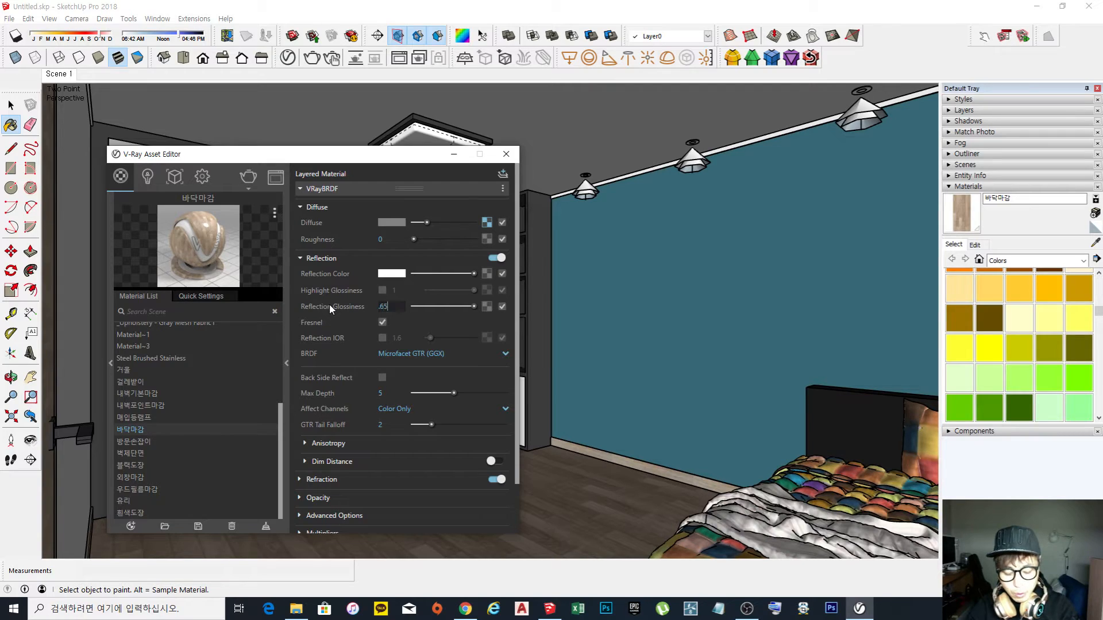
{"action": "key", "text": "ctrl+a"}
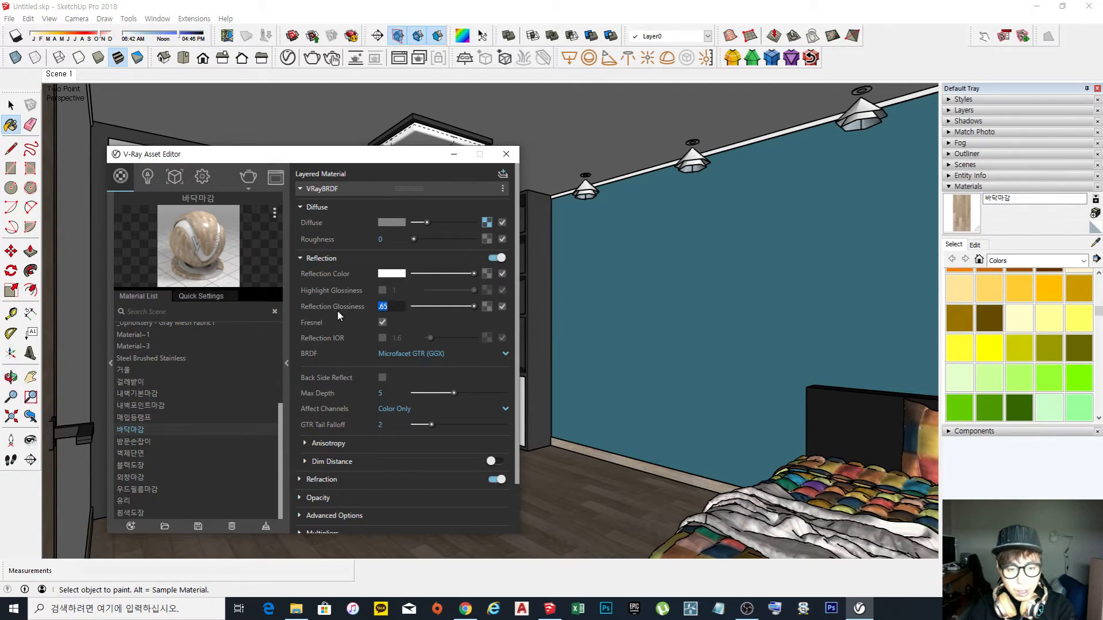
{"action": "key", "text": "BackSpace"}
{"action": "type", "text": ".75"}
{"action": "key", "text": "Return"}
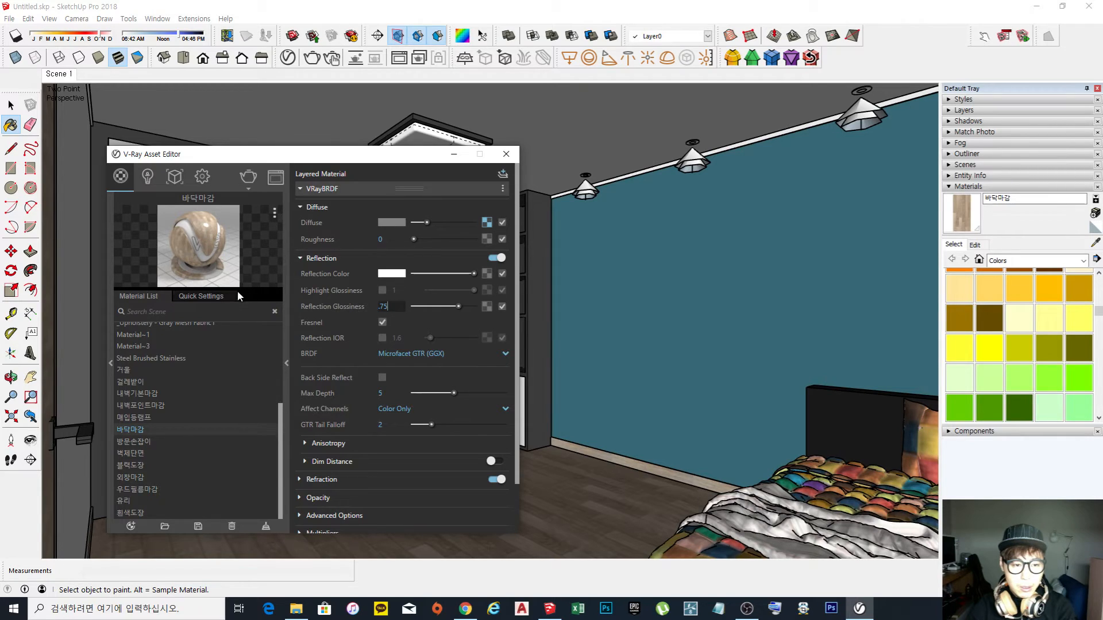
Enlarge the floor material's preview, compare it with Reflection Glossiness at 1, and return the value to 0.75.
{"action": "left_click_drag", "start_coordinate": [241, 282], "coordinate": [248, 395]}
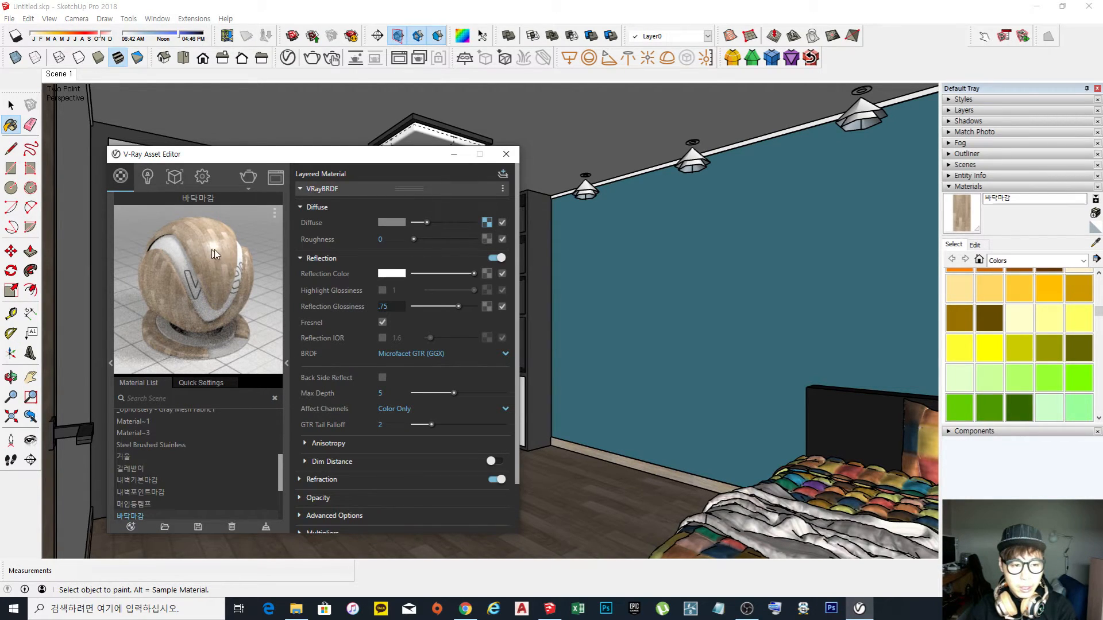
{"action": "double_click", "coordinate": [397, 301]}
{"action": "type", "text": "1"}
{"action": "key", "text": "Return"}
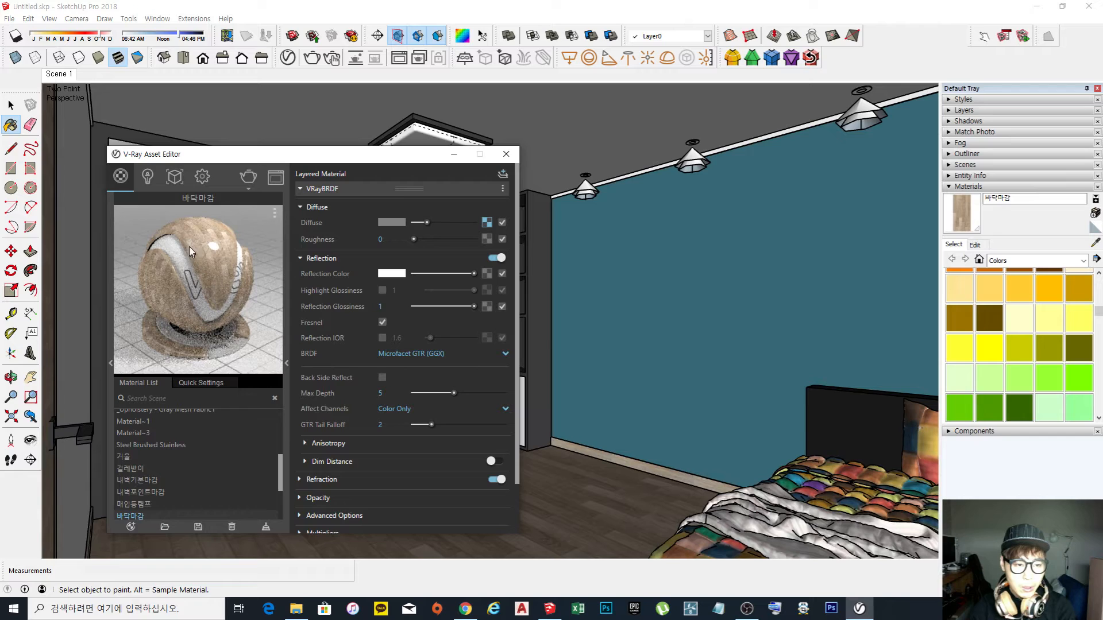
{"action": "left_click", "coordinate": [391, 306]}
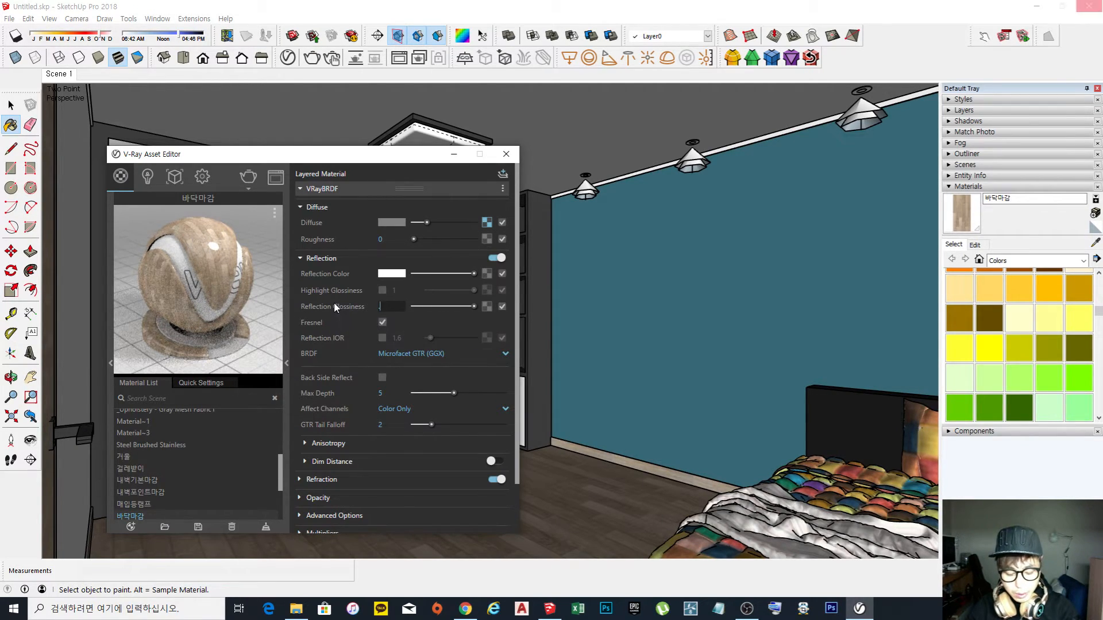
{"action": "type", "text": ".75"}
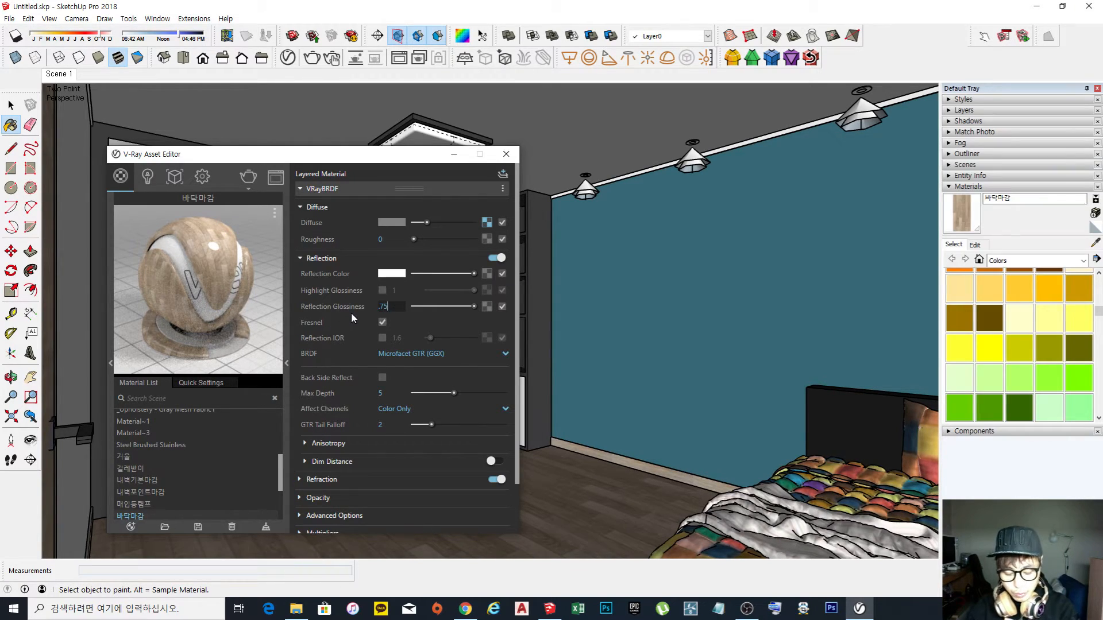
{"action": "key", "text": "Return"}
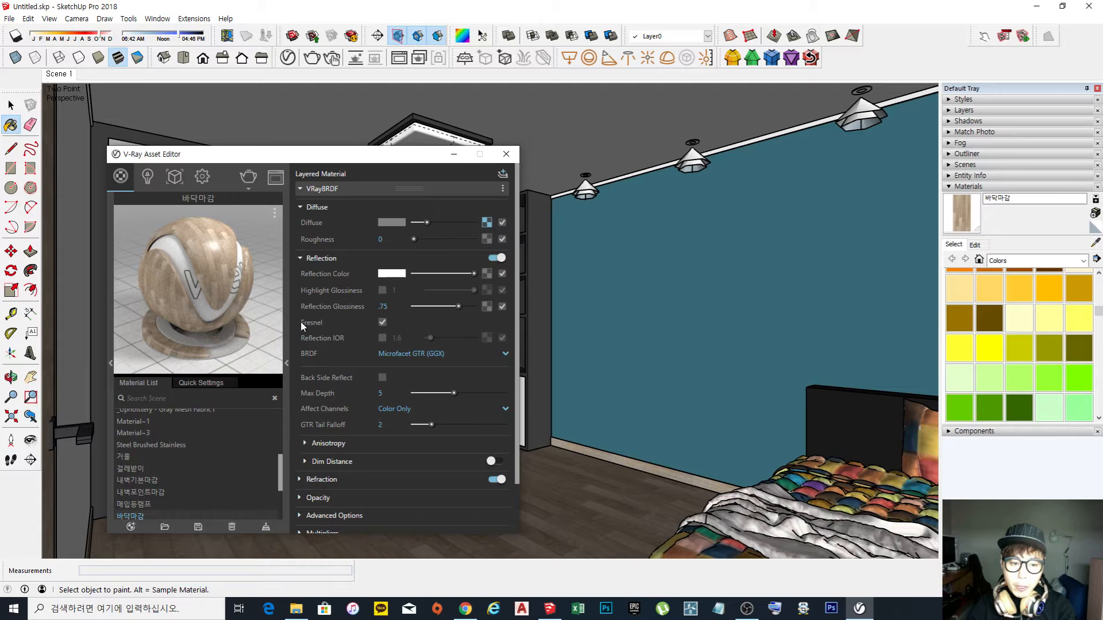
Preview the floor material with Fresnel off and a grey reflection color, and restore Fresnel with full white reflection.
{"action": "left_click", "coordinate": [383, 322]}
{"action": "left_click_drag", "start_coordinate": [473, 273], "coordinate": [424, 275]}
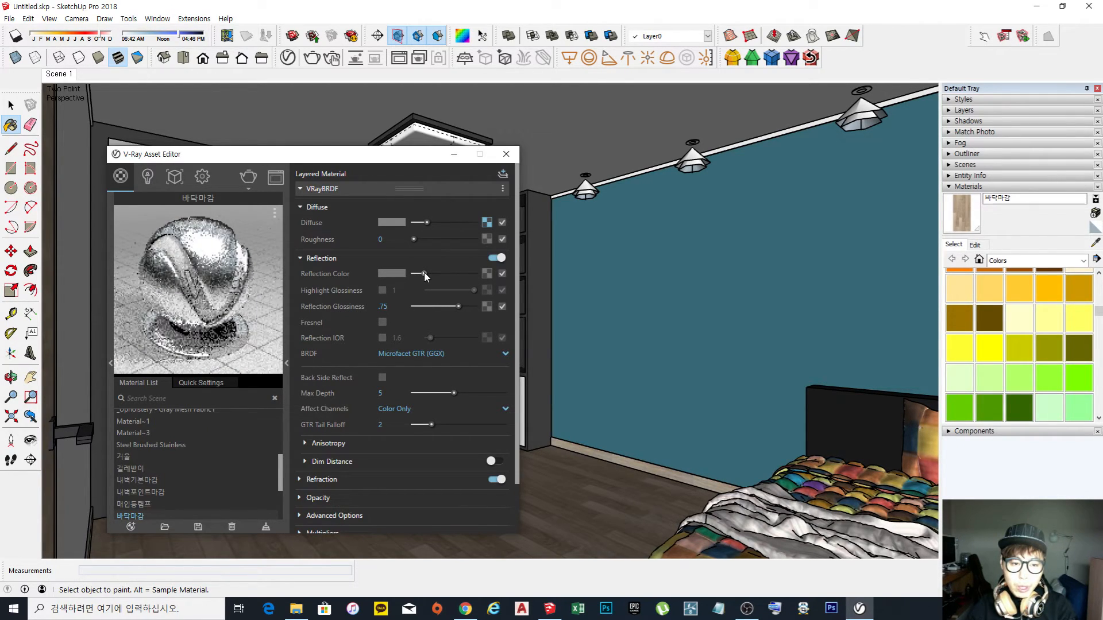
{"action": "mouse_move", "coordinate": [425, 273]}
{"action": "left_mouse_down"}
{"action": "mouse_move", "coordinate": [488, 274]}
{"action": "mouse_move", "coordinate": [425, 278]}
{"action": "left_mouse_up"}
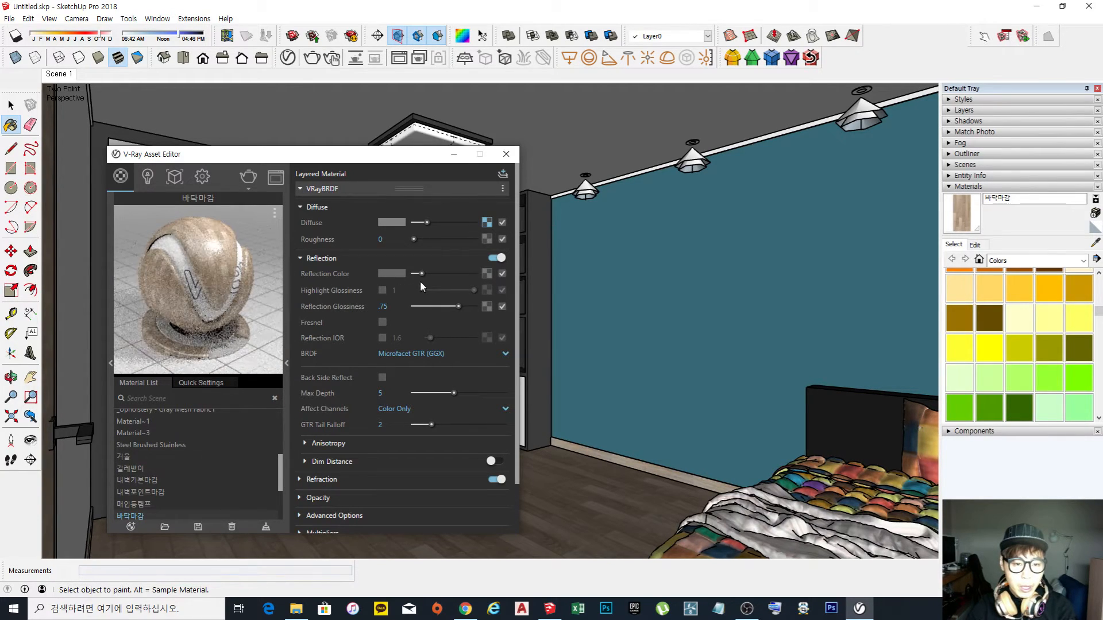
{"action": "left_click_drag", "start_coordinate": [421, 275], "coordinate": [425, 277]}
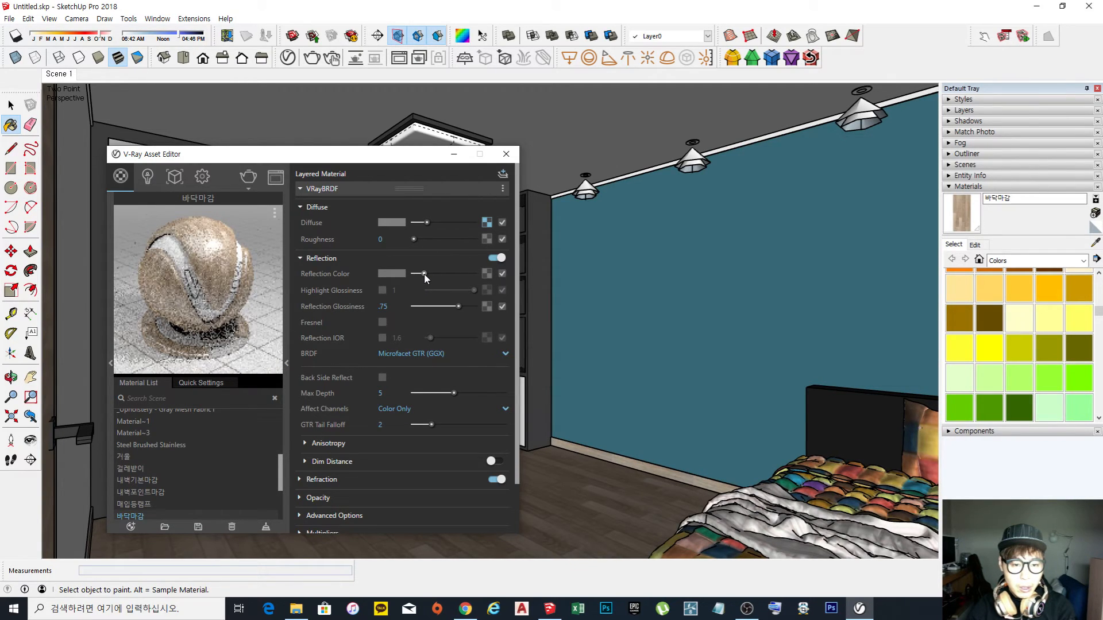
{"action": "left_click", "coordinate": [381, 323]}
{"action": "left_click_drag", "start_coordinate": [425, 274], "coordinate": [494, 275]}
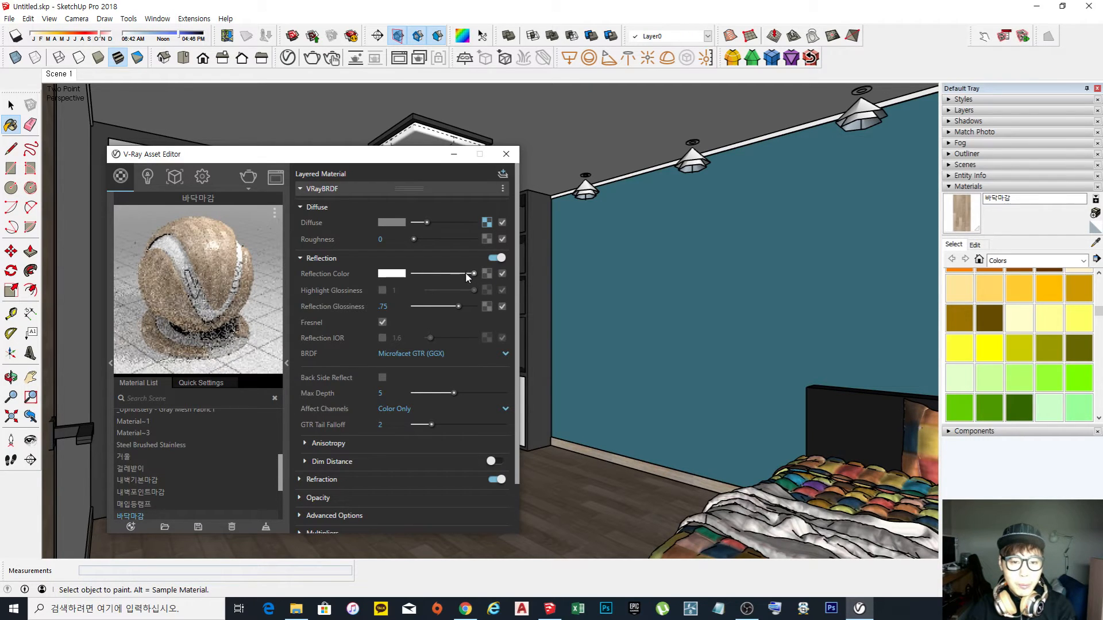
Turn off Fresnel for the floor material, lower its reflection color to mid grey, and close the Asset Editor.
{"action": "left_click", "coordinate": [382, 322]}
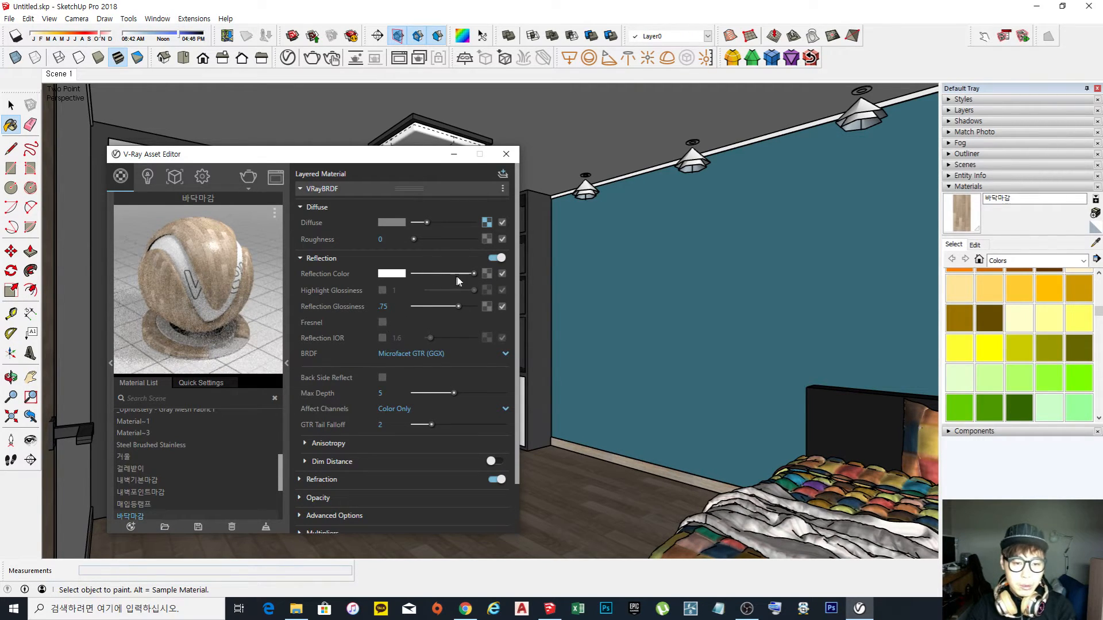
{"action": "left_click_drag", "start_coordinate": [473, 274], "coordinate": [424, 273]}
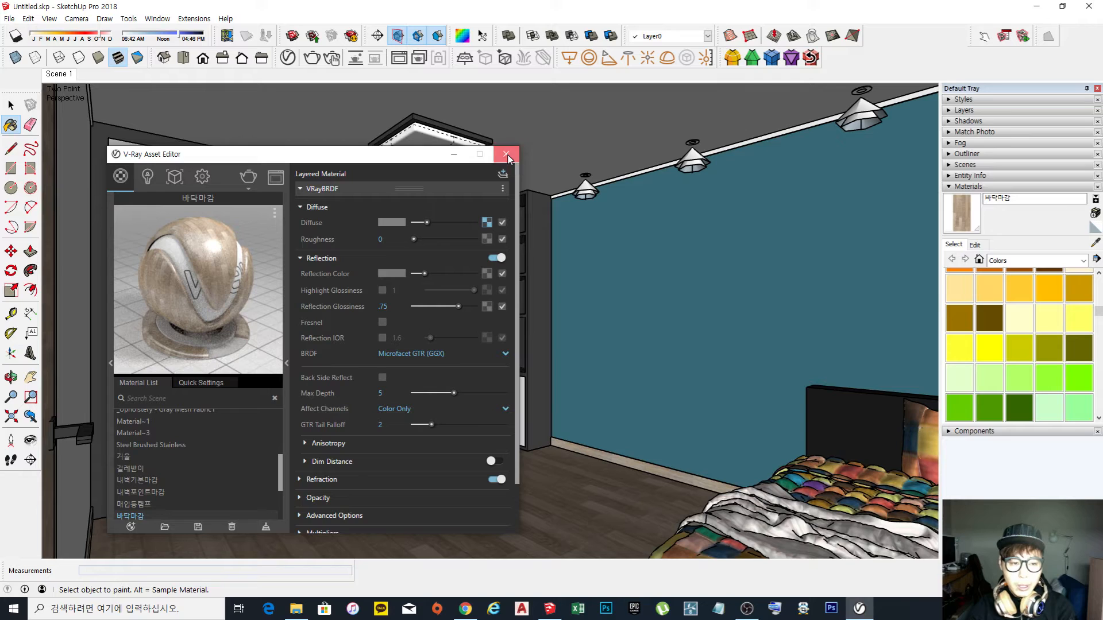
{"action": "left_click", "coordinate": [506, 155]}
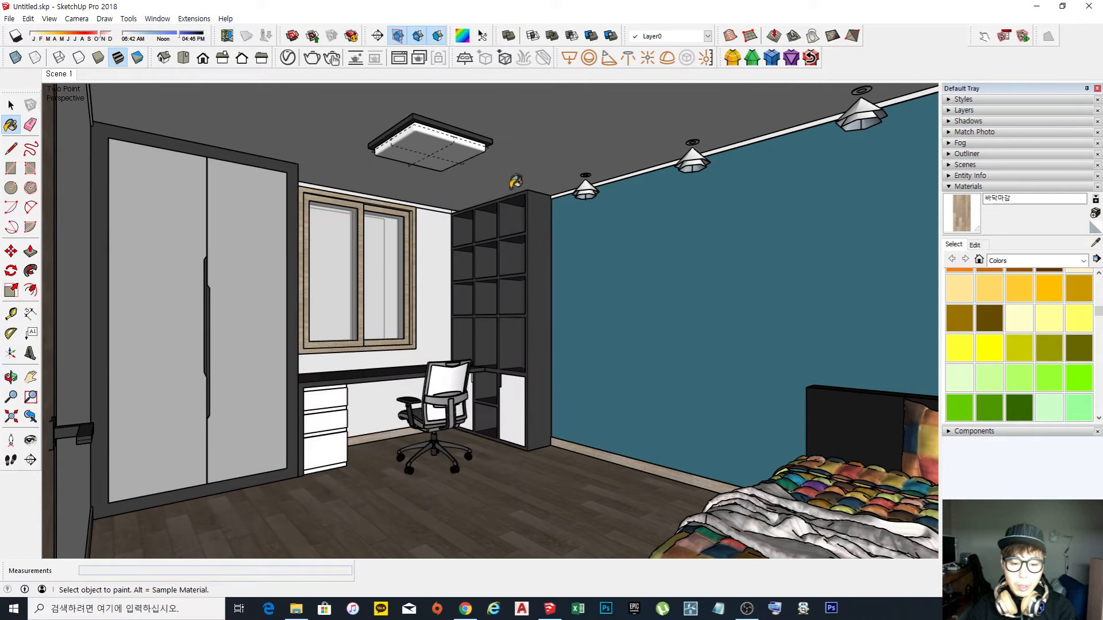
Run a V-Ray test render, inspect the floor reflections up close, stop it and close the frame buffer.
{"action": "left_click", "coordinate": [315, 58]}
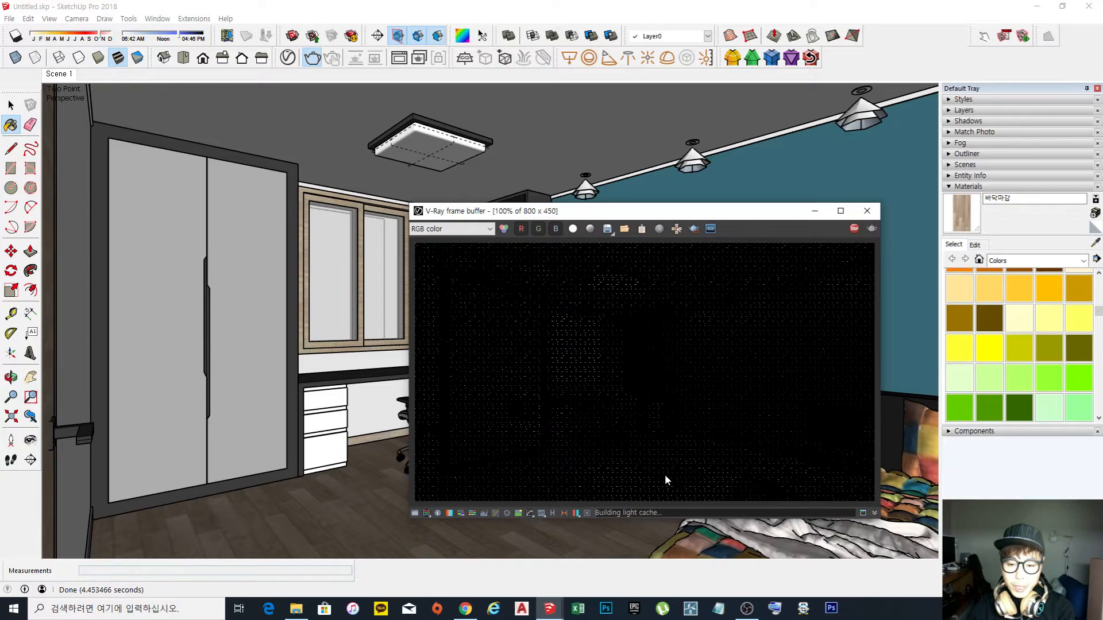
{"action": "left_click_drag", "start_coordinate": [726, 212], "coordinate": [496, 160]}
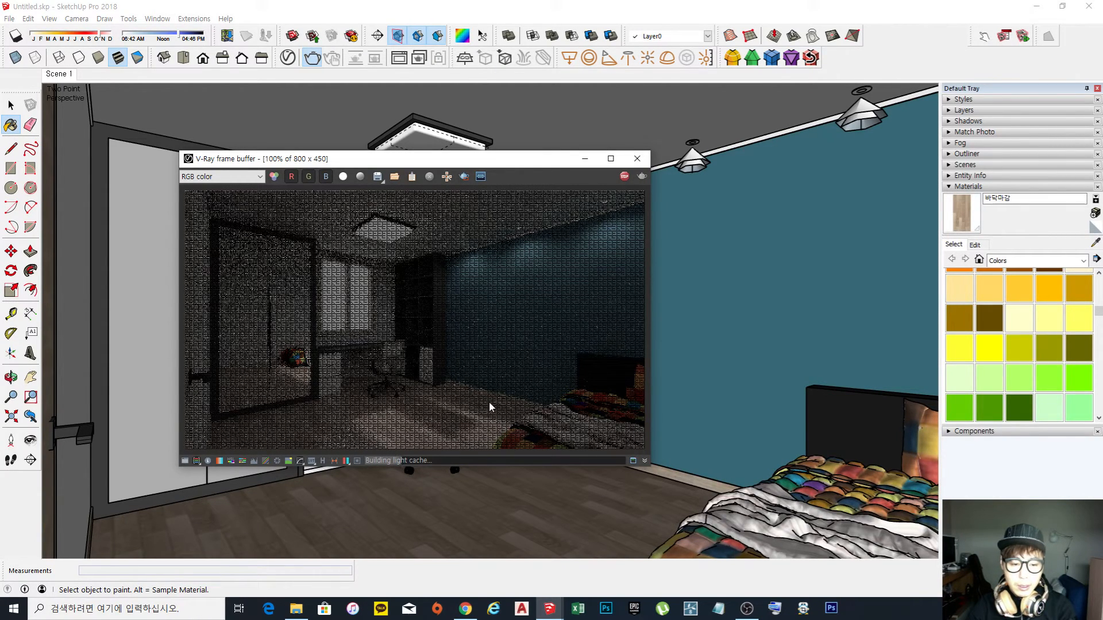
{"action": "scroll", "coordinate": [321, 425], "scroll_direction": "up", "scroll_amount": 1}
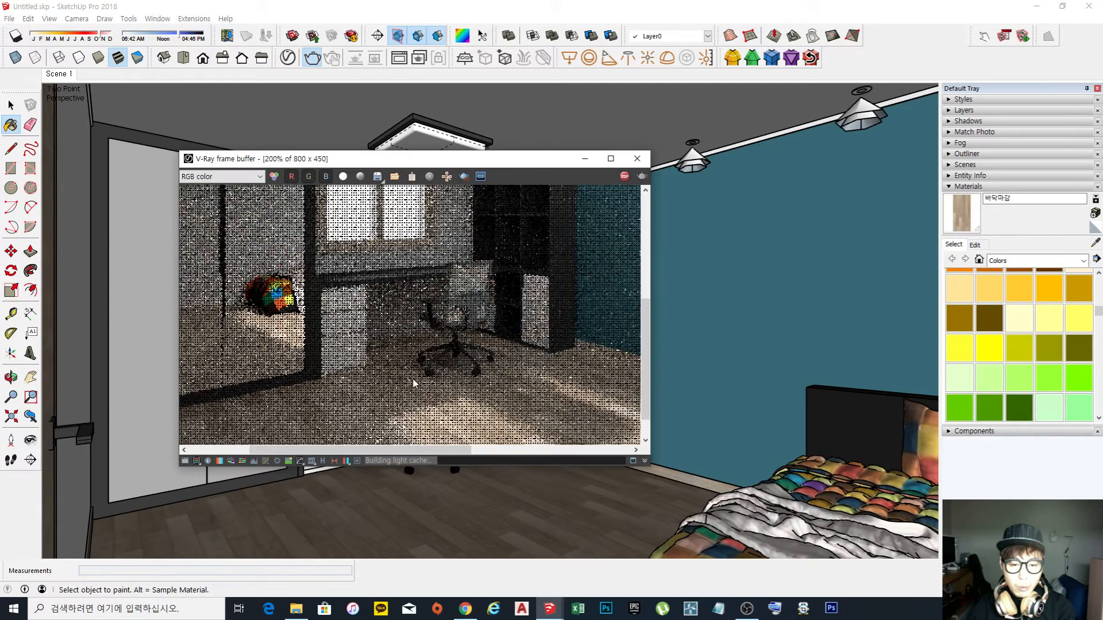
{"action": "scroll", "coordinate": [414, 382], "scroll_direction": "down", "scroll_amount": 1}
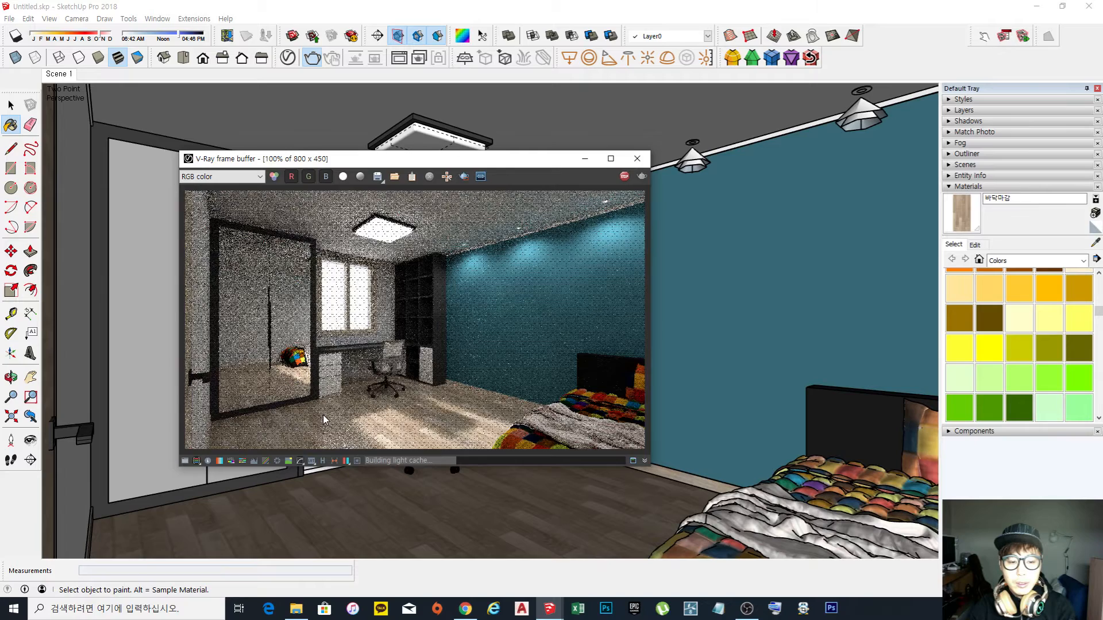
{"action": "scroll", "coordinate": [323, 415], "scroll_direction": "up", "scroll_amount": 2}
{"action": "scroll", "coordinate": [323, 415], "scroll_direction": "down", "scroll_amount": 2}
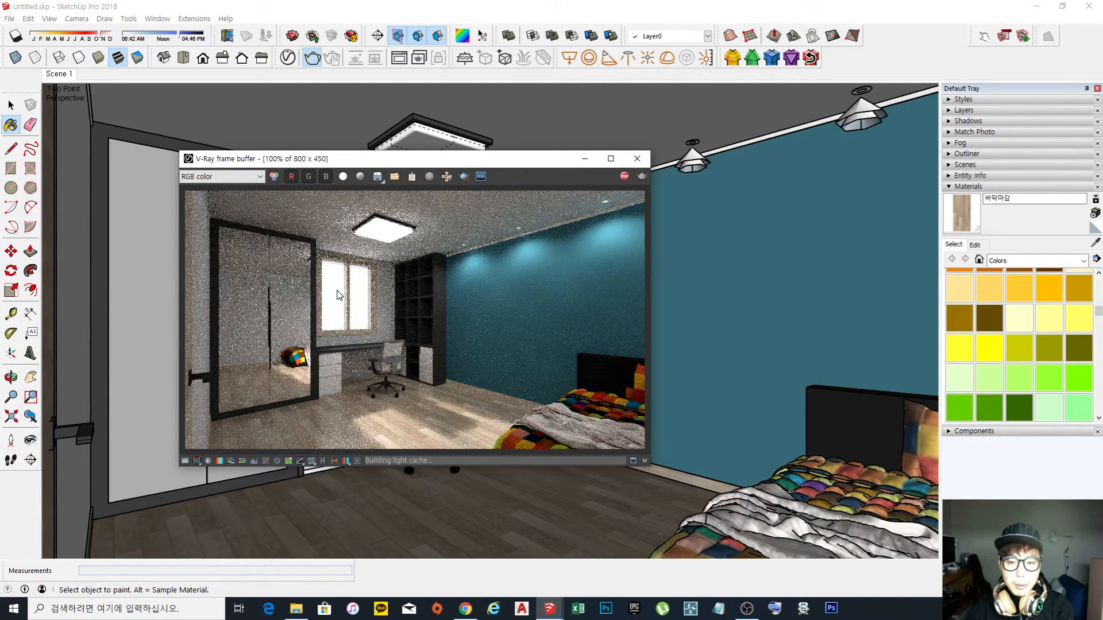
{"action": "left_click", "coordinate": [624, 177]}
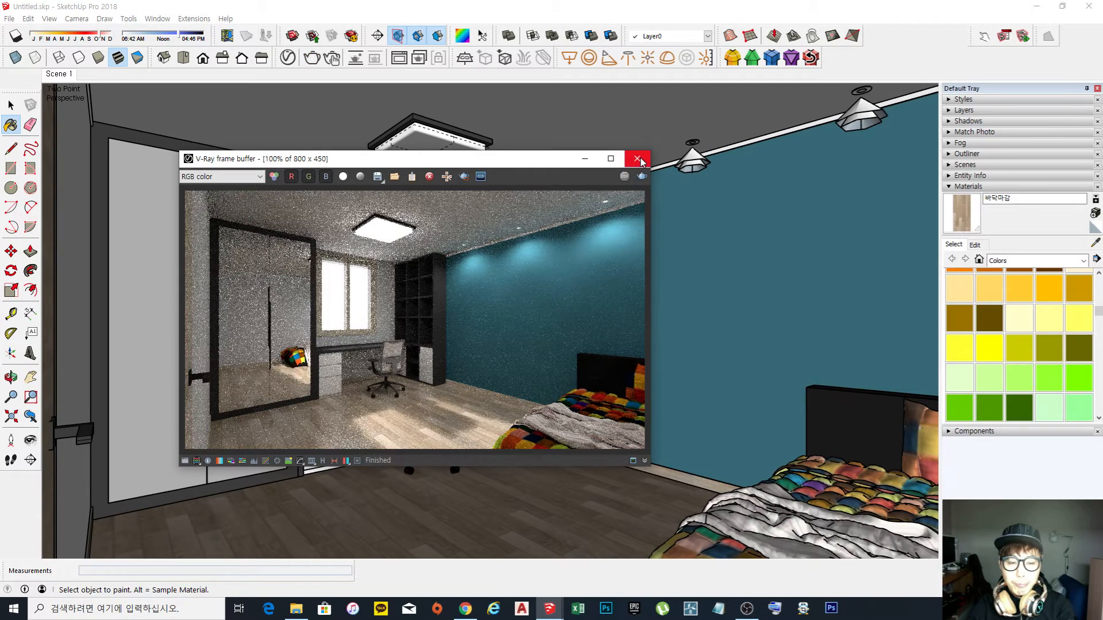
{"action": "left_click", "coordinate": [637, 159]}
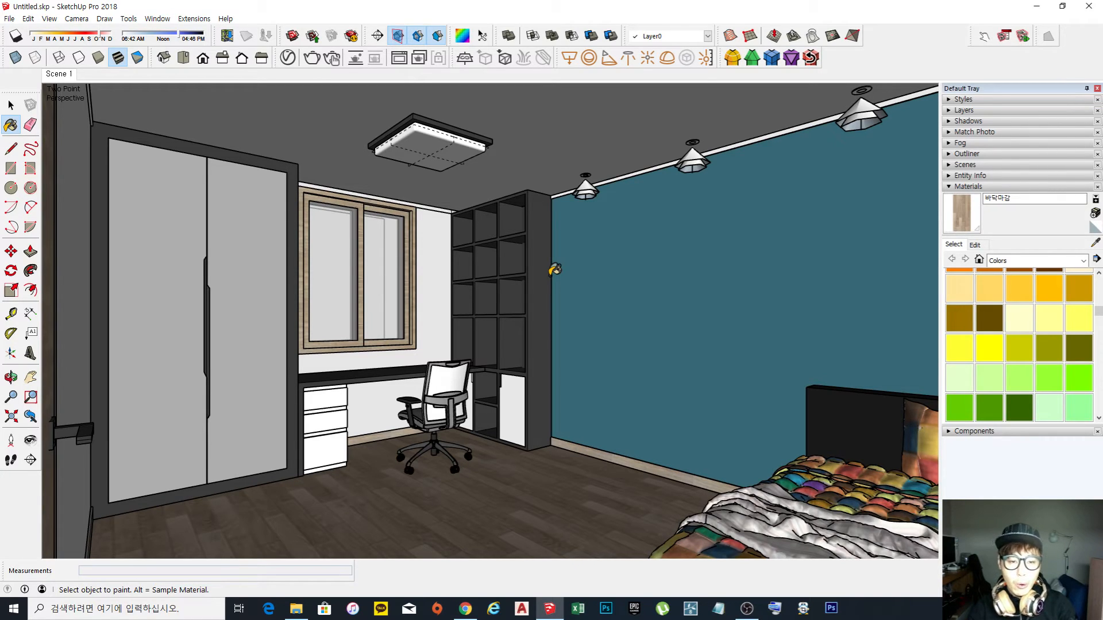
Draw a large vertical rectangle from the origin along the green axis as a backdrop outside the room's window.
{"action": "left_click", "coordinate": [10, 105]}
{"action": "middle_click_drag", "start_coordinate": [640, 247], "coordinate": [618, 323]}
{"action": "scroll", "coordinate": [661, 277], "scroll_direction": "down", "scroll_amount": 4}
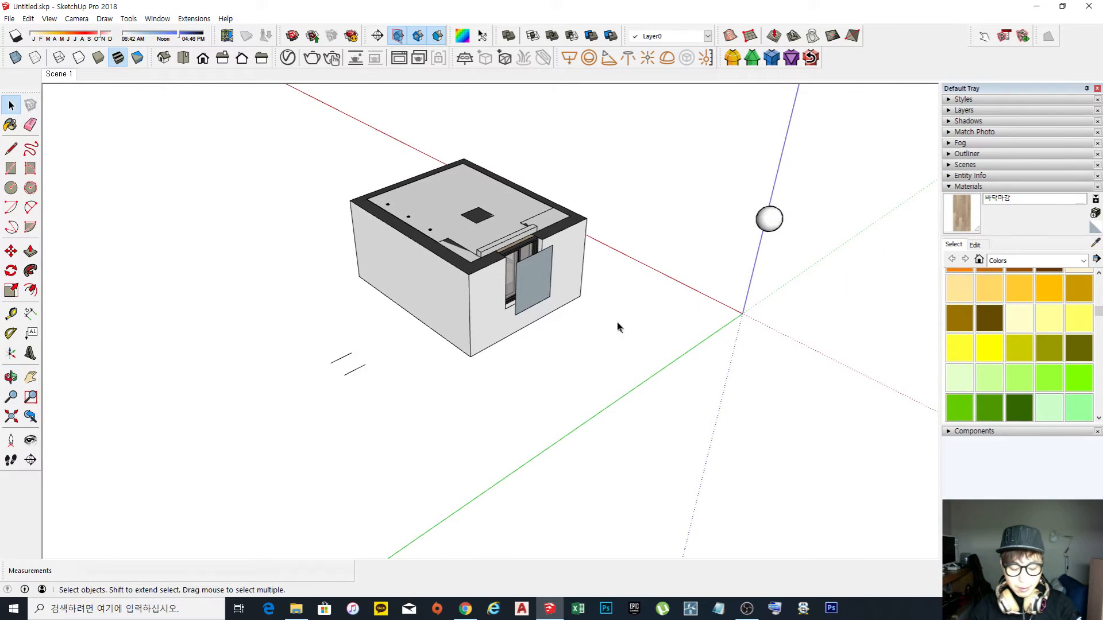
{"action": "key", "text": "r"}
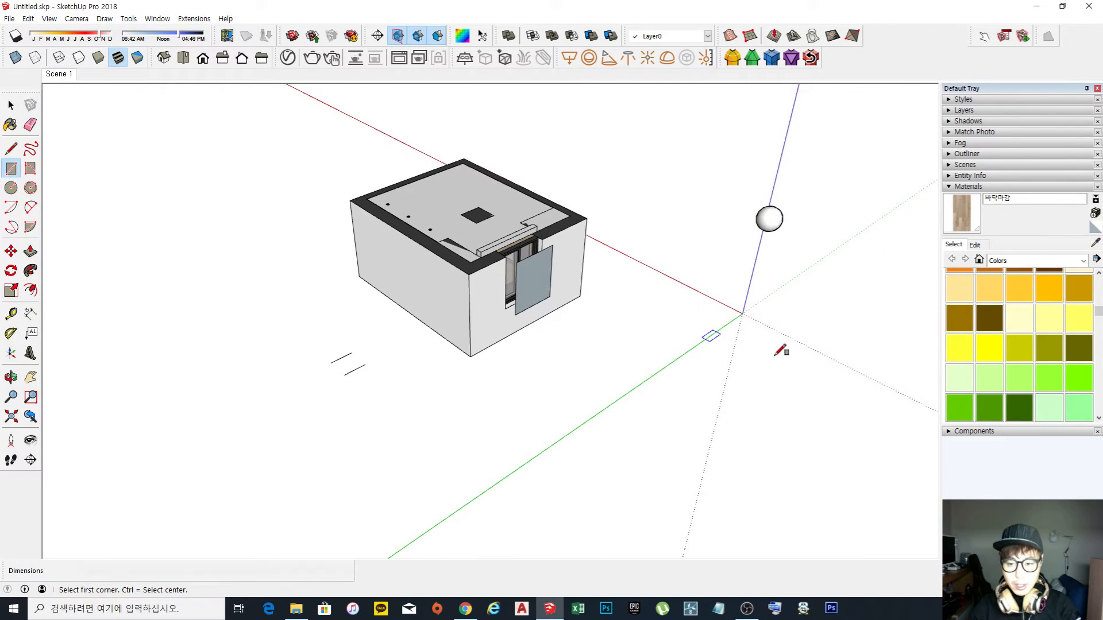
{"action": "left_click", "coordinate": [742, 314]}
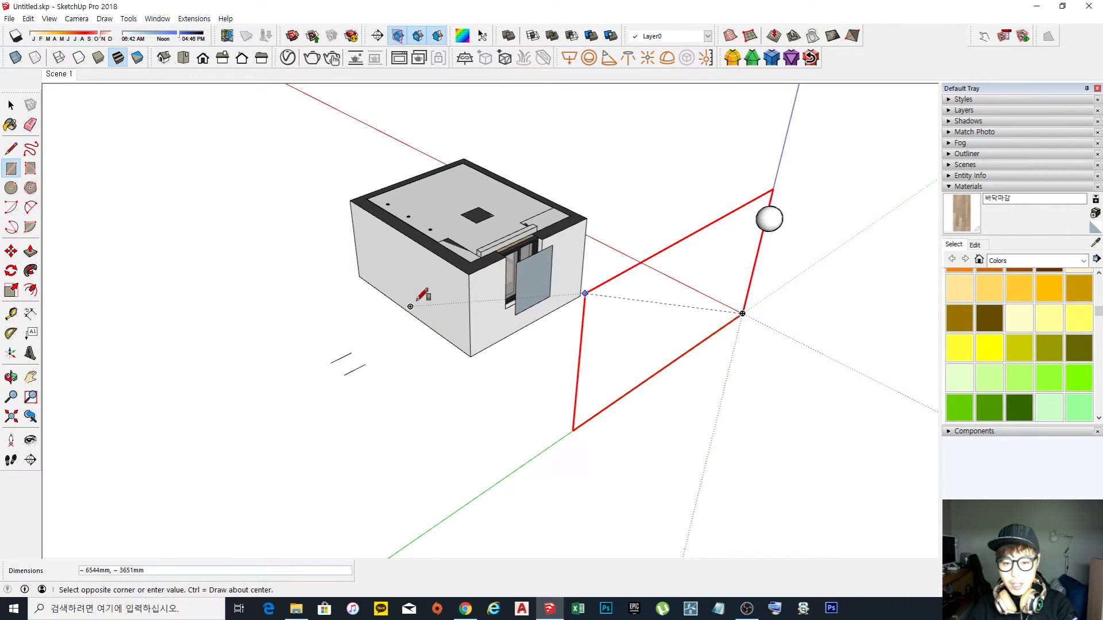
{"action": "left_click", "coordinate": [362, 316]}
{"action": "middle_click_drag", "start_coordinate": [398, 349], "coordinate": [659, 281]}
{"action": "key", "text": "space"}
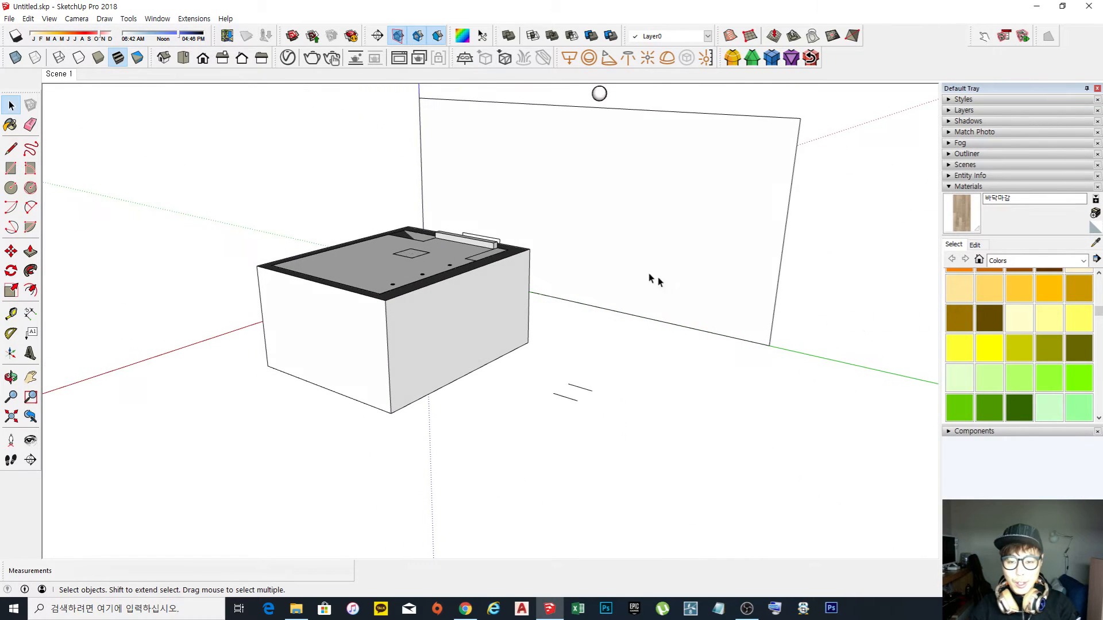
Select the backdrop rectangle with its edges and make it a group.
{"action": "double_click", "coordinate": [642, 274]}
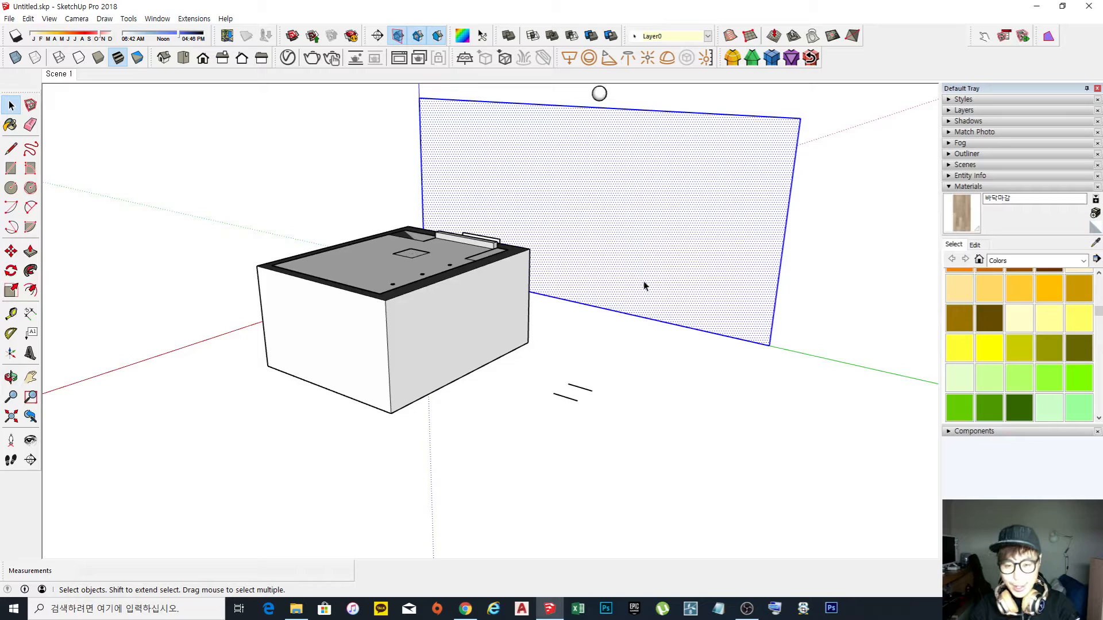
{"action": "right_click", "coordinate": [656, 287]}
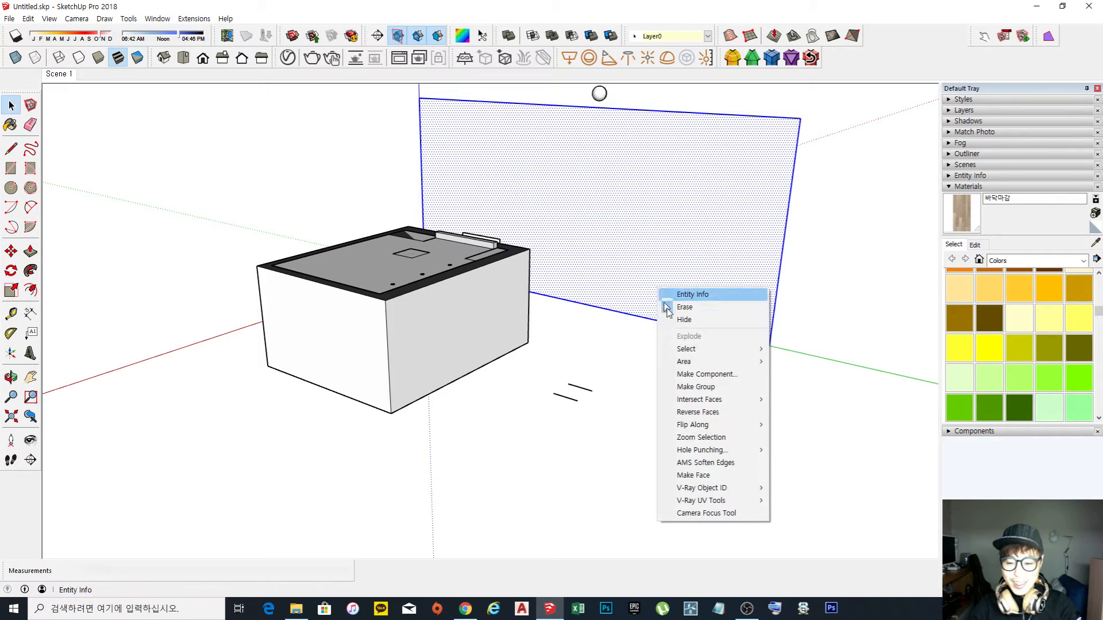
{"action": "left_click", "coordinate": [692, 386]}
{"action": "left_click", "coordinate": [641, 411]}
{"action": "middle_click_drag", "start_coordinate": [676, 315], "coordinate": [548, 340]}
{"action": "left_click", "coordinate": [548, 339]}
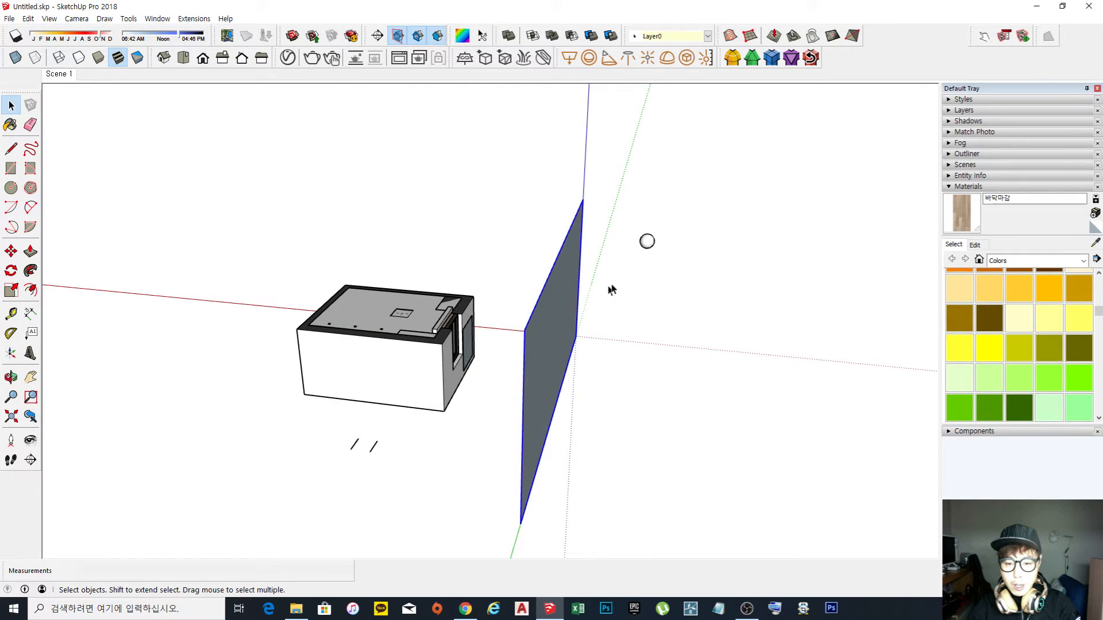
Move the backdrop group away from the room along the red axis, with a distance of 900 mm.
{"action": "left_click", "coordinate": [647, 242]}
{"action": "left_click", "coordinate": [583, 342]}
{"action": "key", "text": "m"}
{"action": "left_click", "coordinate": [611, 359]}
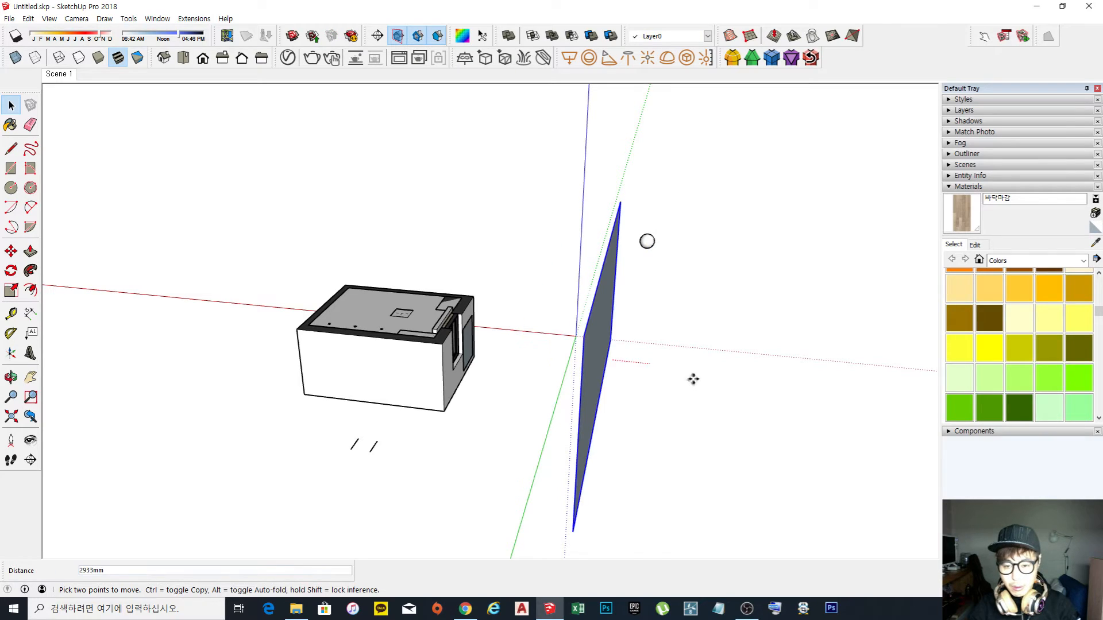
{"action": "left_click", "coordinate": [725, 370]}
{"action": "middle_click_drag", "start_coordinate": [591, 358], "coordinate": [691, 428]}
{"action": "type", "text": "900"}
{"action": "key", "text": "Return"}
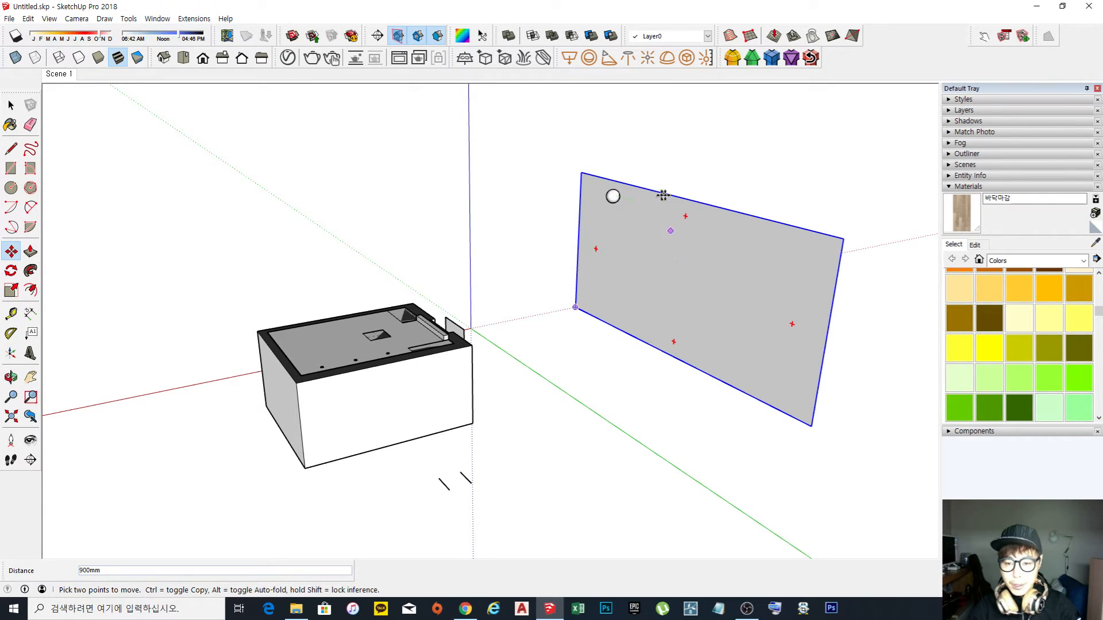
Move the backdrop group slightly farther from the room along the red axis.
{"action": "middle_click_drag", "start_coordinate": [677, 306], "coordinate": [631, 298]}
{"action": "left_click", "coordinate": [639, 424]}
{"action": "left_click", "coordinate": [670, 415]}
{"action": "key", "text": "space"}
{"action": "middle_click_drag", "start_coordinate": [542, 384], "coordinate": [637, 317]}
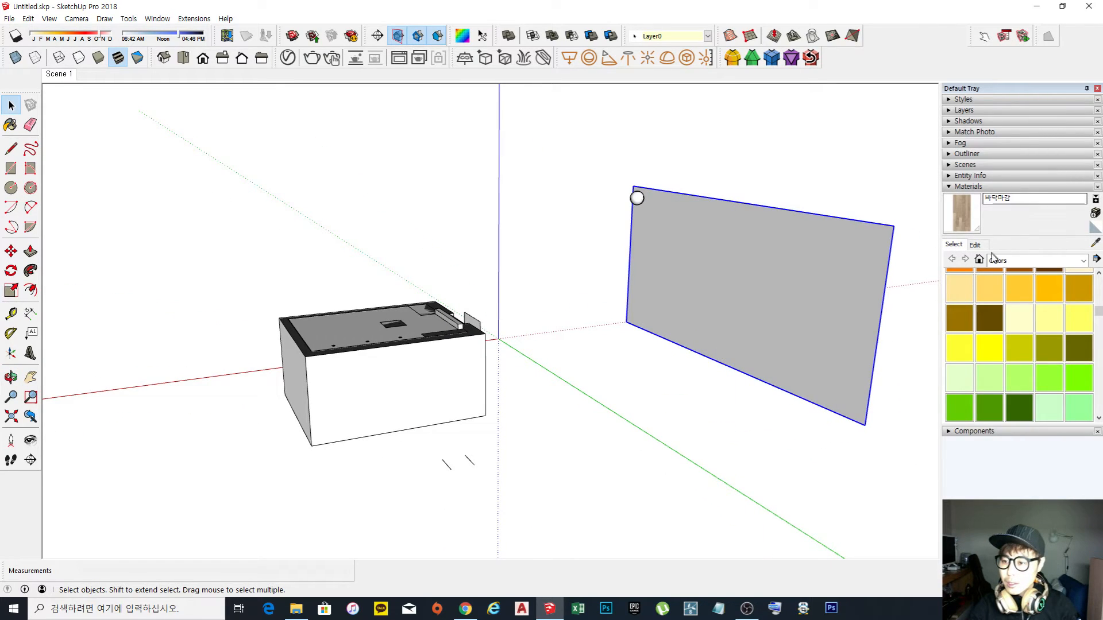
Paint the backdrop group with Color D03 and browse to the Background folder for its texture image.
{"action": "left_click", "coordinate": [989, 288]}
{"action": "left_click", "coordinate": [833, 270]}
{"action": "left_click", "coordinate": [987, 247]}
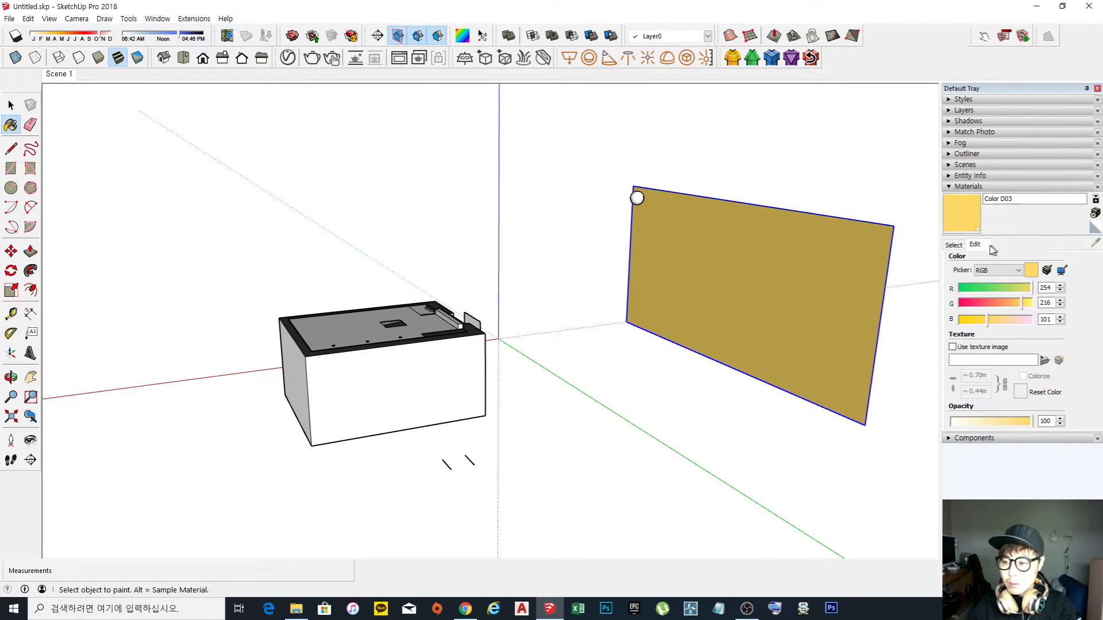
{"action": "left_click", "coordinate": [1044, 360]}
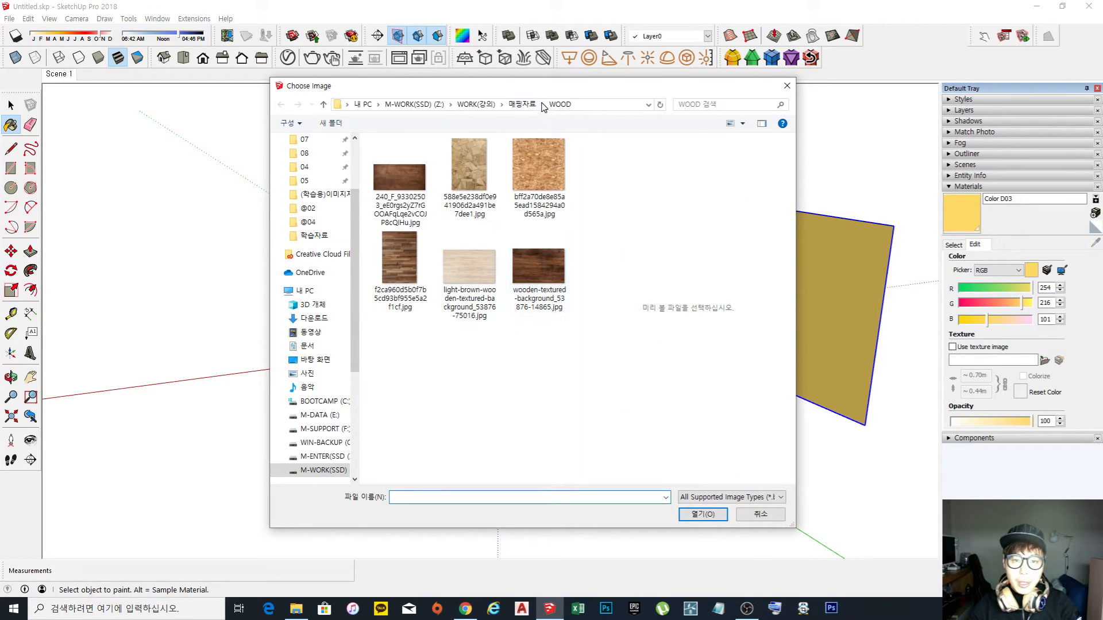
{"action": "left_click", "coordinate": [523, 107]}
{"action": "double_click", "coordinate": [444, 156]}
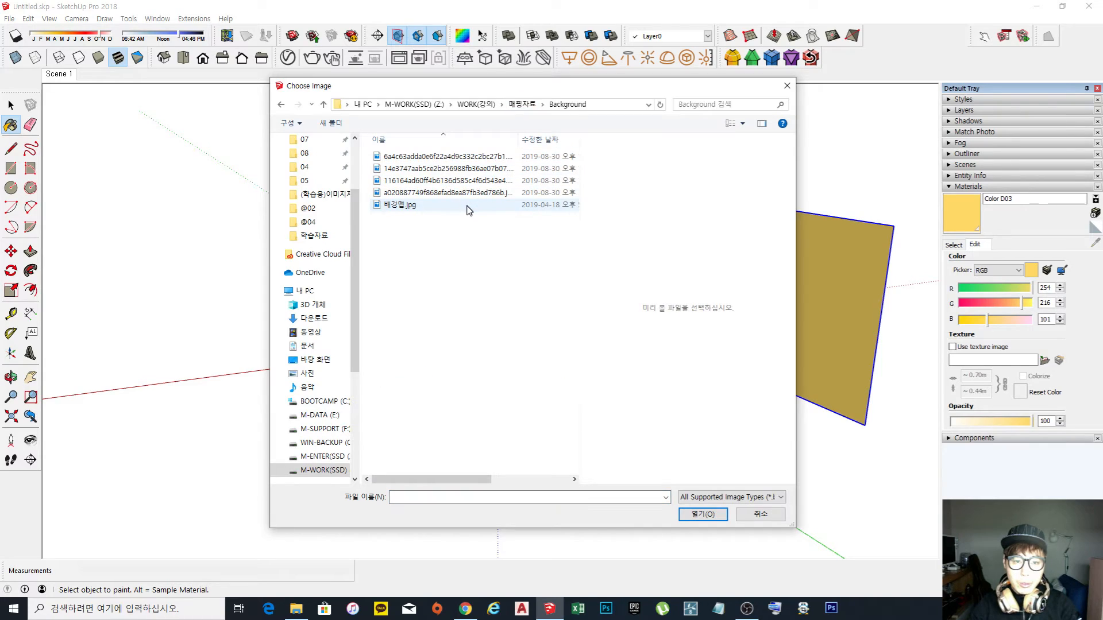
Display the images as extra large icons and load the beach sunset image a020887749f868efad8ea87fb3ed786b.jpg as the backdrop's texture.
{"action": "left_click", "coordinate": [743, 123]}
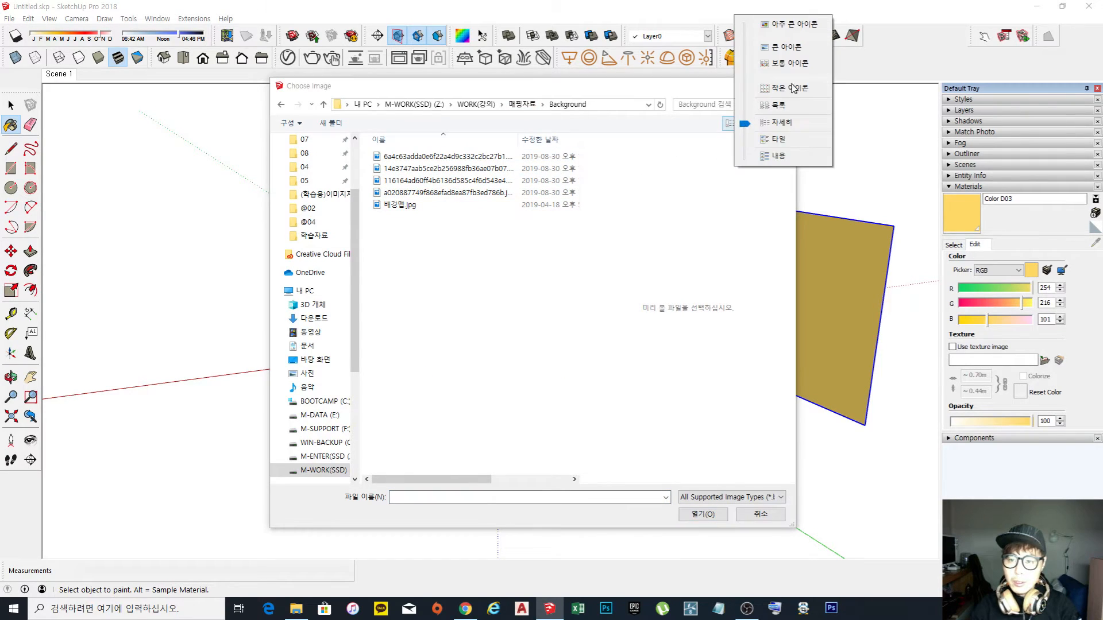
{"action": "left_click", "coordinate": [790, 26]}
{"action": "left_click_drag", "start_coordinate": [578, 221], "coordinate": [581, 315]}
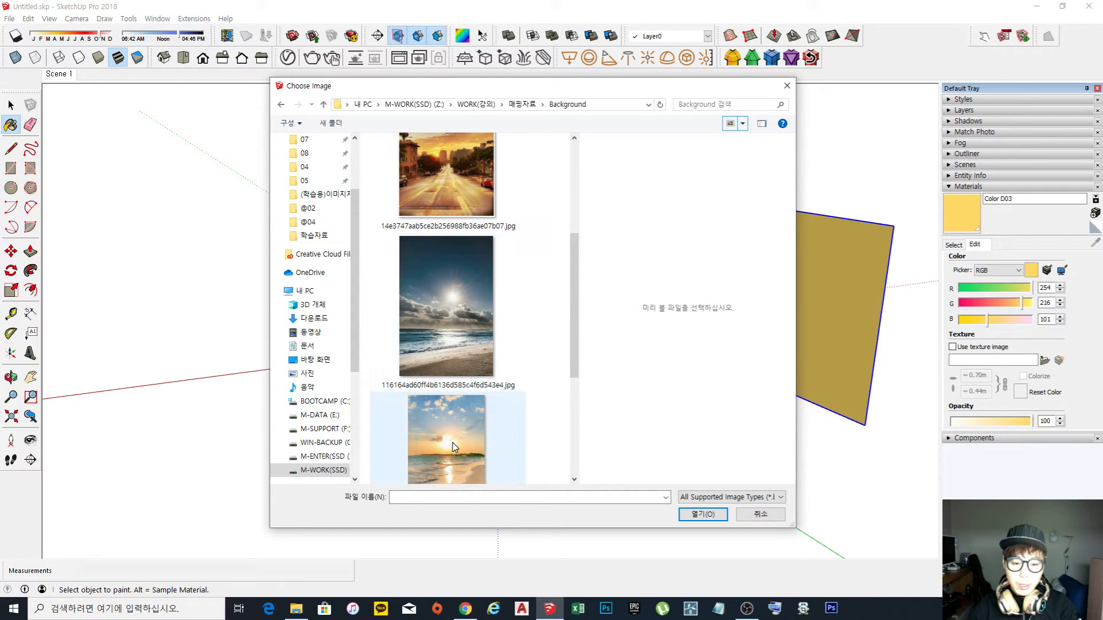
{"action": "left_click", "coordinate": [459, 419]}
{"action": "left_click", "coordinate": [704, 514]}
{"action": "middle_click_drag", "start_coordinate": [710, 505], "coordinate": [740, 305]}
{"action": "scroll", "coordinate": [739, 305], "scroll_direction": "up", "scroll_amount": 5}
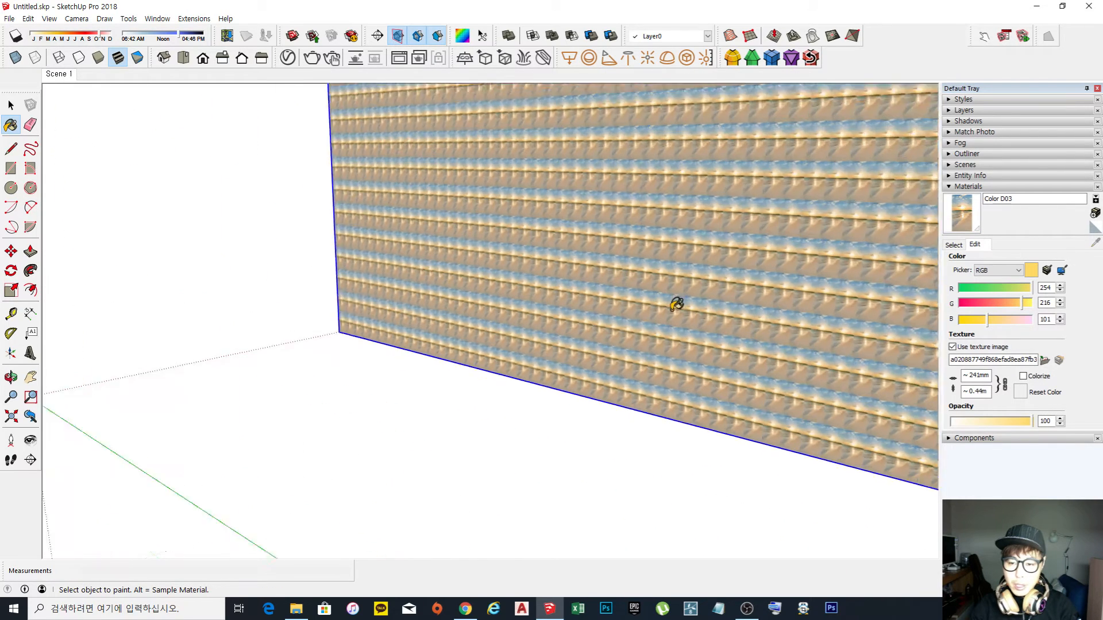
Set the beach sunset texture's width on the backdrop to 5000 mm.
{"action": "double_click", "coordinate": [986, 374]}
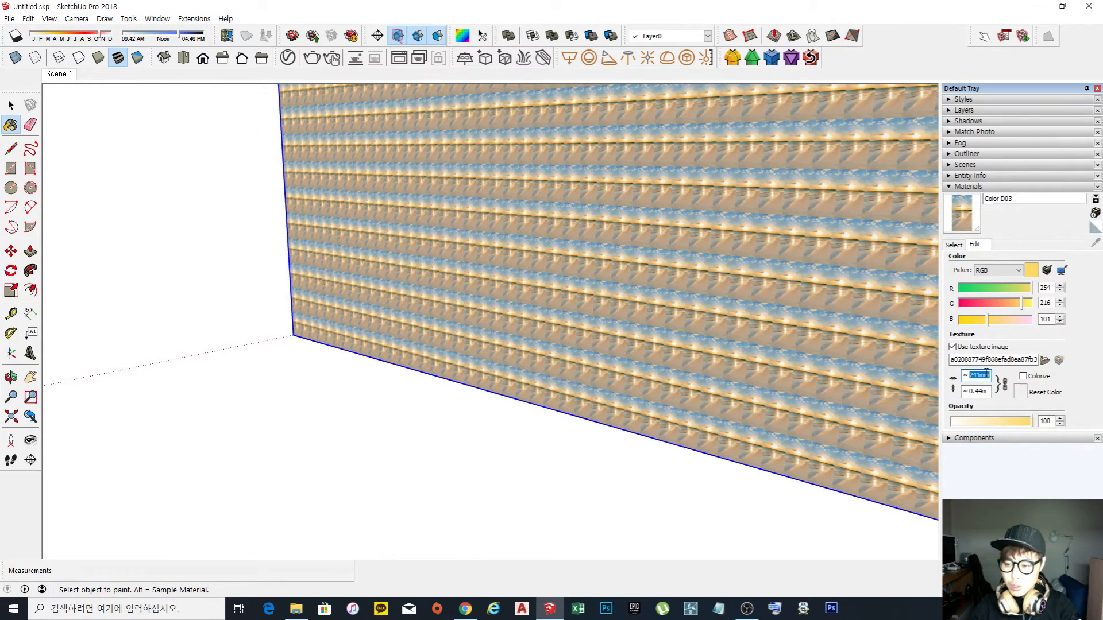
{"action": "key", "text": "BackSpace"}
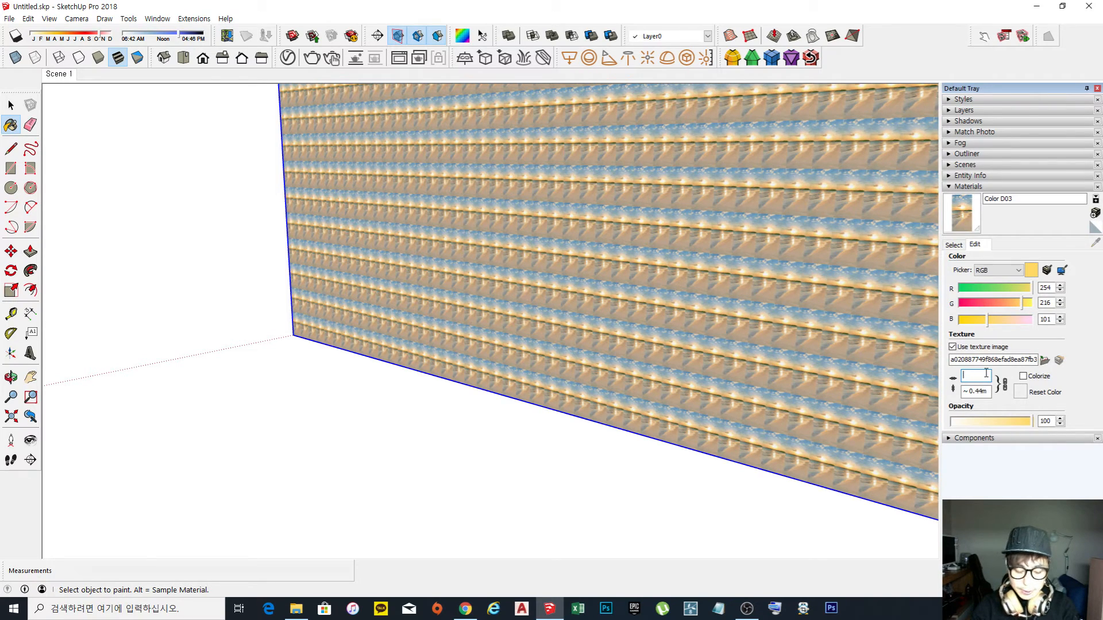
{"action": "type", "text": "5000"}
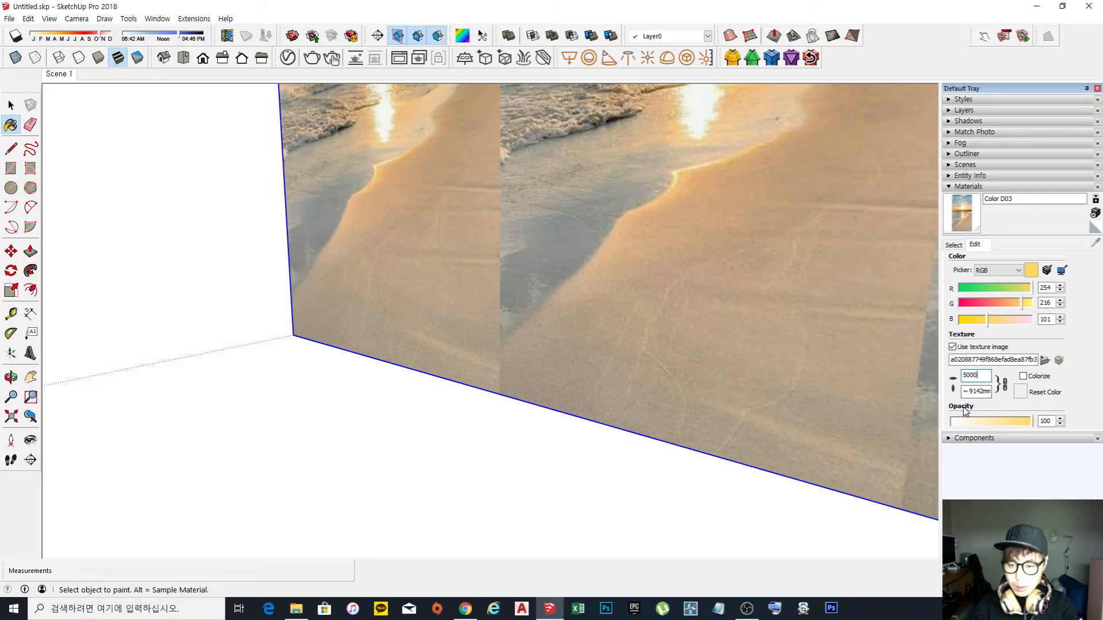
{"action": "mouse_move", "coordinate": [689, 406]}
{"action": "middle_mouse_down"}
{"action": "mouse_move", "coordinate": [628, 413]}
{"action": "mouse_move", "coordinate": [576, 401]}
{"action": "mouse_move", "coordinate": [615, 413]}
{"action": "middle_mouse_up"}
{"action": "scroll", "coordinate": [610, 411], "scroll_direction": "up", "scroll_amount": 2}
{"action": "key", "text": "space"}
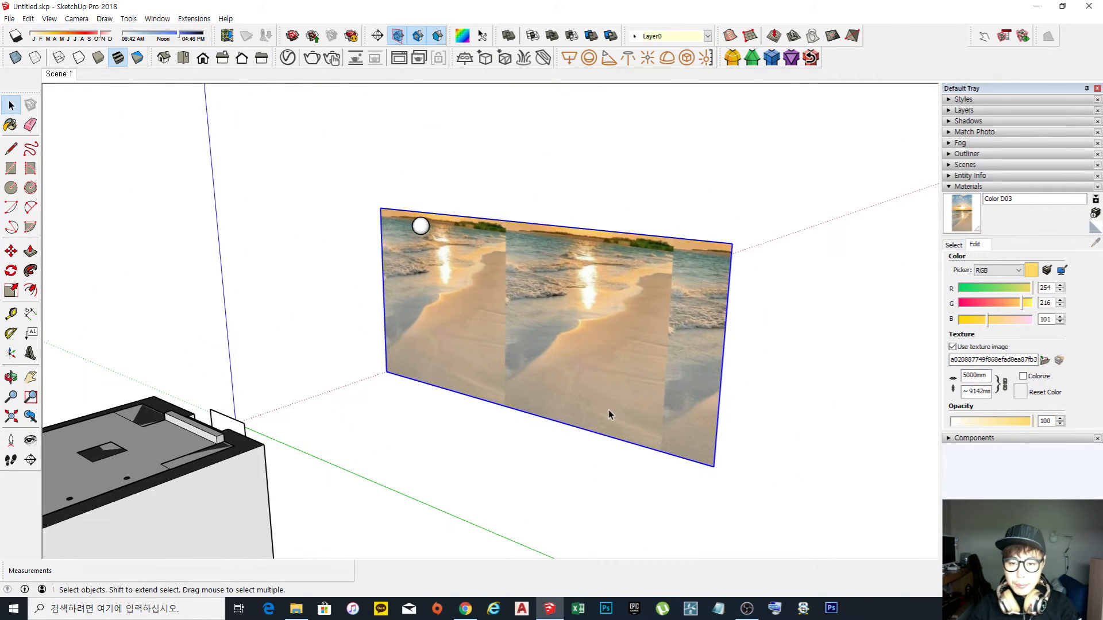
Reduce the beach sunset texture's width on the backdrop to 3000 mm.
{"action": "double_click", "coordinate": [987, 374]}
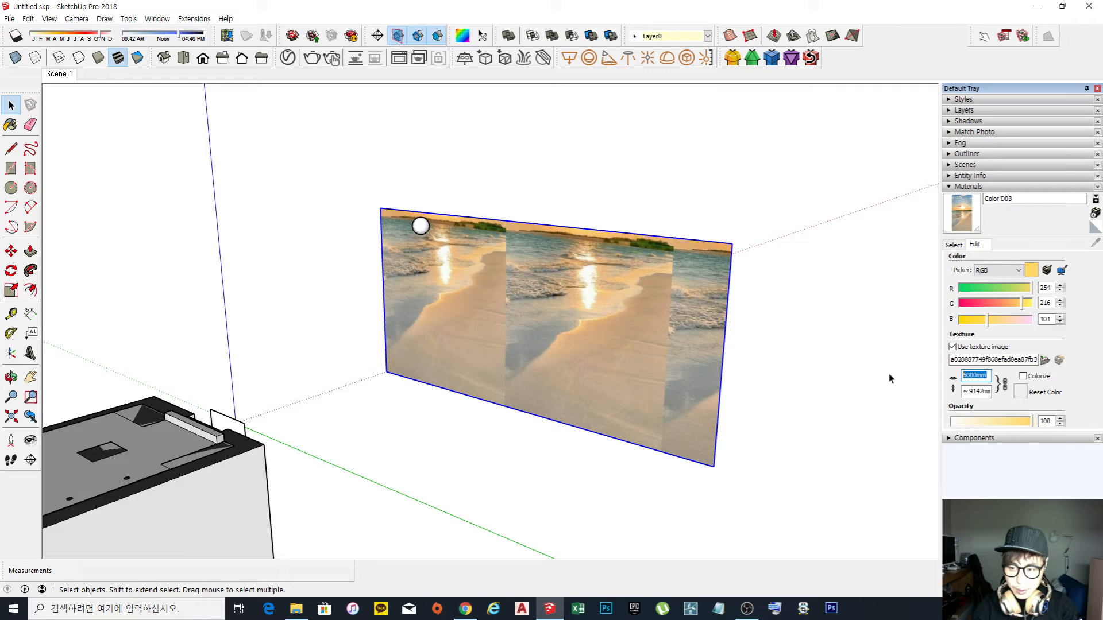
{"action": "type", "text": "3000"}
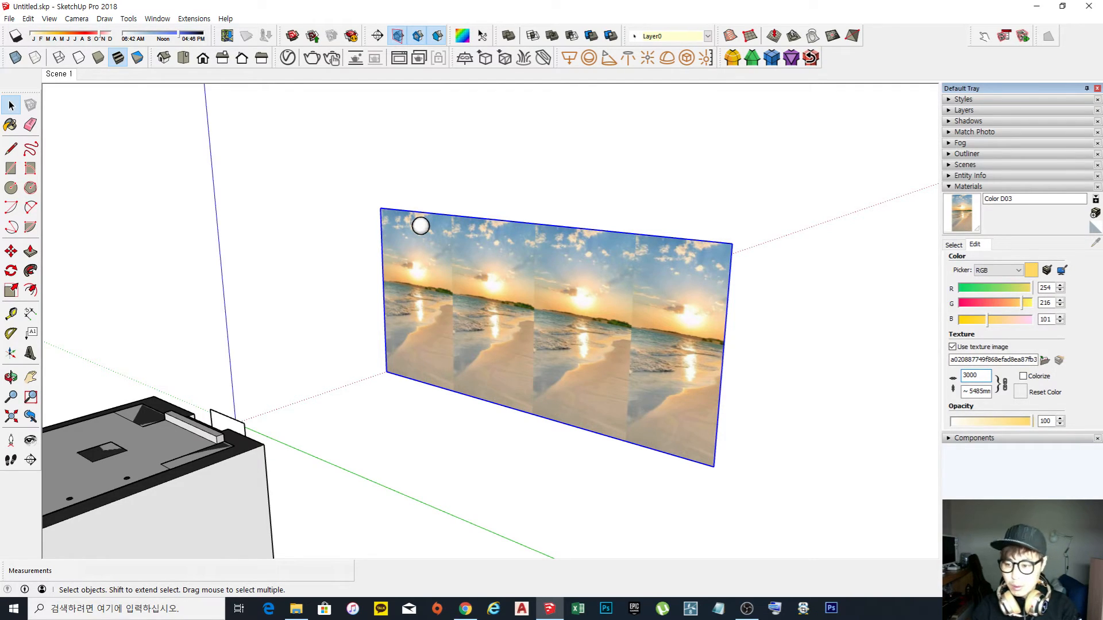
{"action": "left_click", "coordinate": [572, 460]}
{"action": "middle_click_drag", "start_coordinate": [562, 443], "coordinate": [609, 449]}
{"action": "middle_click_drag", "start_coordinate": [556, 352], "coordinate": [522, 346]}
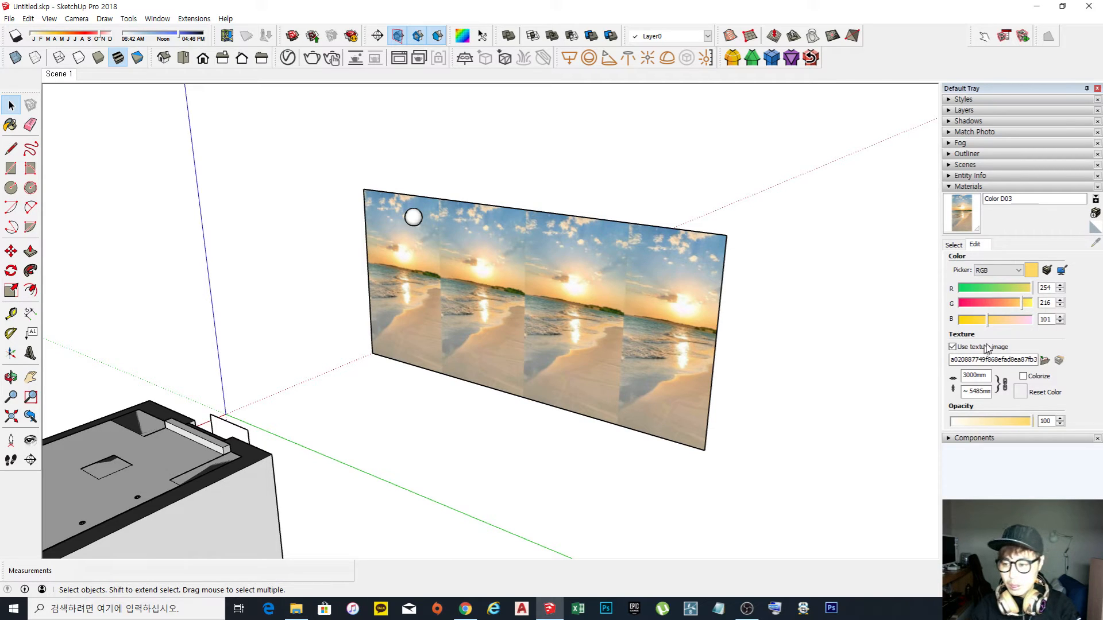
Replace the backdrop's texture image with the cloudy sky picture 배경맵.jpg from the Background folder.
{"action": "left_click", "coordinate": [1044, 360]}
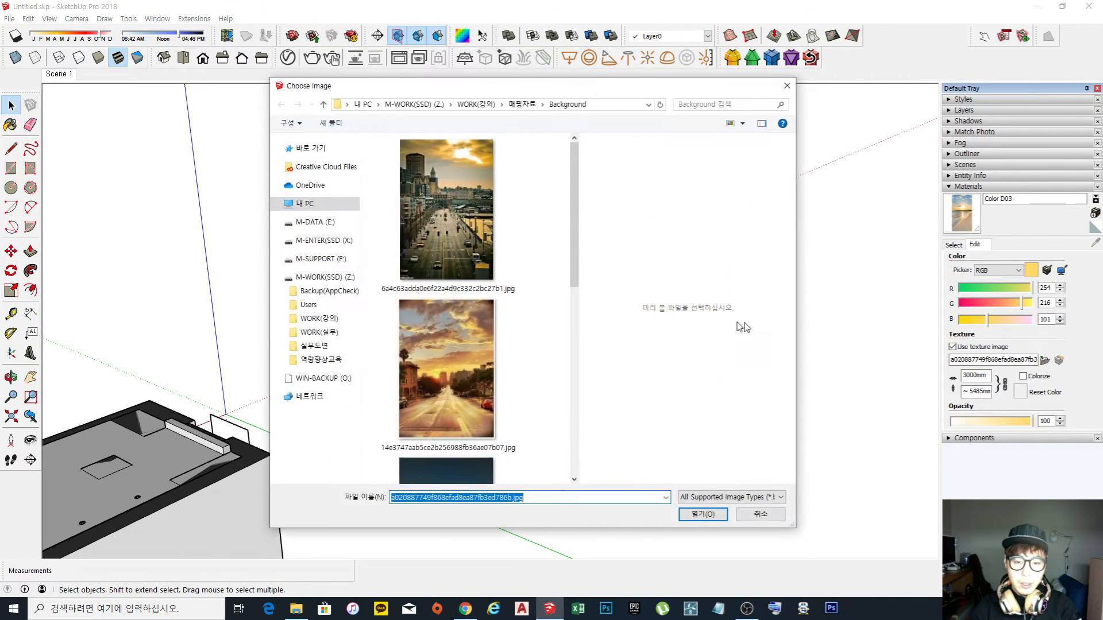
{"action": "left_click_drag", "start_coordinate": [574, 239], "coordinate": [575, 415]}
{"action": "left_click", "coordinate": [514, 474]}
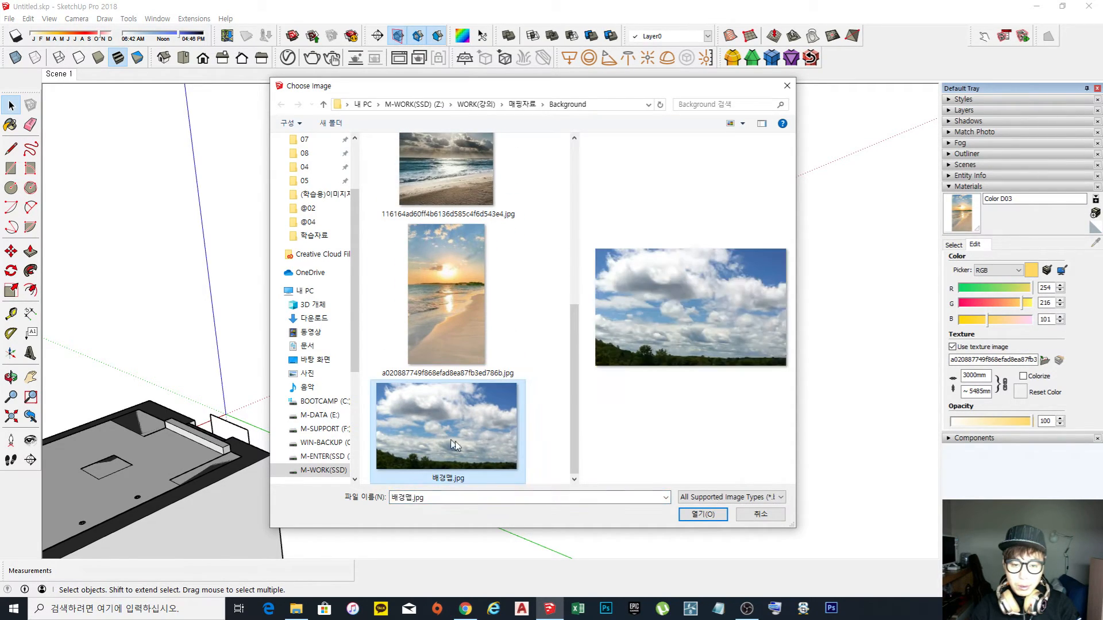
{"action": "left_click", "coordinate": [718, 516]}
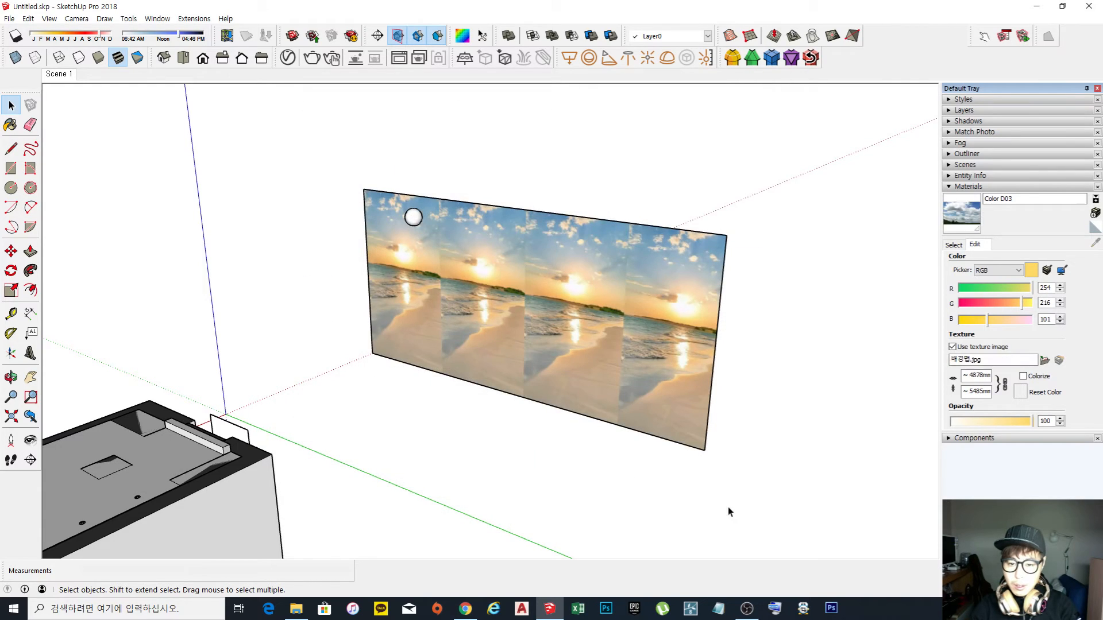
{"action": "middle_click_drag", "start_coordinate": [599, 391], "coordinate": [645, 388]}
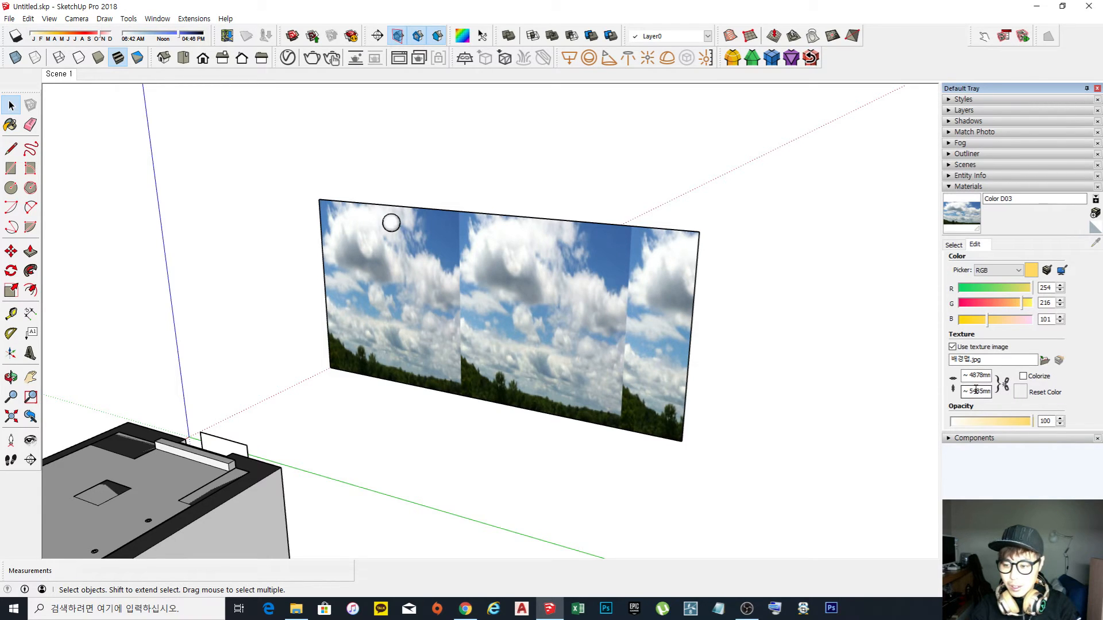
Relock the sky texture's aspect ratio and set its width to 5000 mm.
{"action": "left_click", "coordinate": [953, 391]}
{"action": "double_click", "coordinate": [974, 392]}
{"action": "left_click", "coordinate": [1004, 384]}
{"action": "double_click", "coordinate": [979, 375]}
{"action": "type", "text": "5000"}
{"action": "key", "text": "Return"}
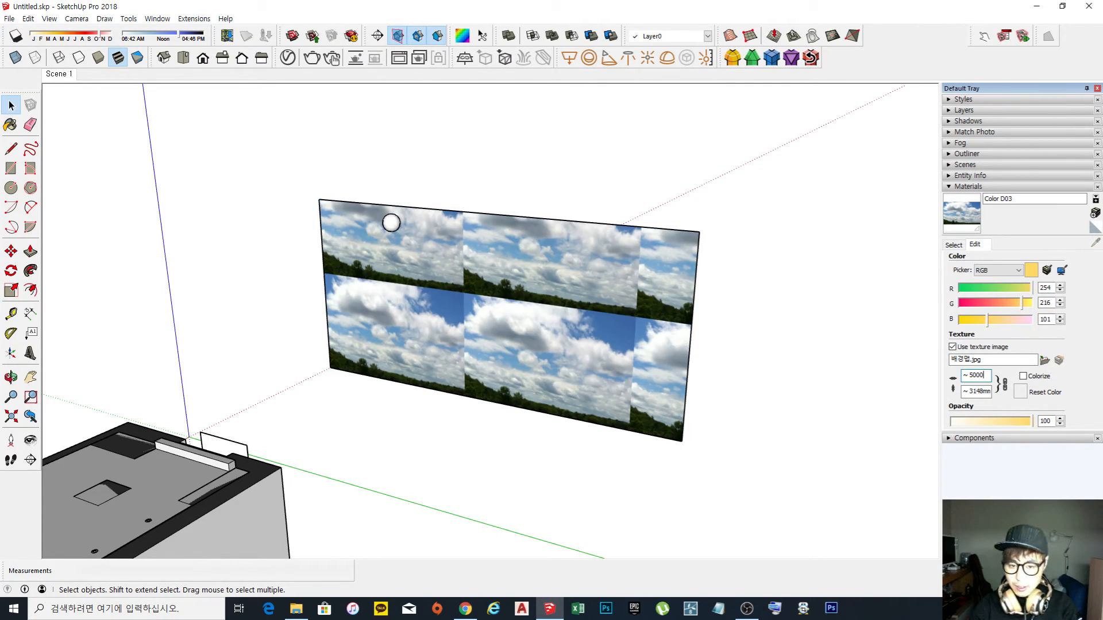
Enlarge the sky texture on the backdrop to a width of 10000 mm.
{"action": "double_click", "coordinate": [977, 375]}
{"action": "type", "text": "10000"}
{"action": "key", "text": "Return"}
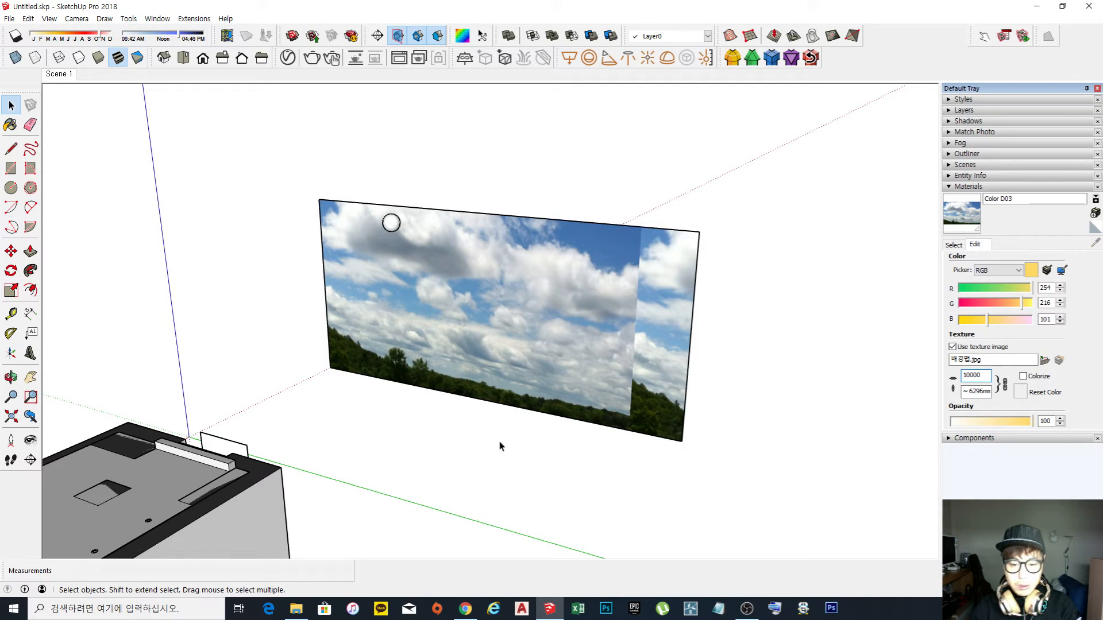
Return to the Scene 1 camera view and hide the window groups that cover the backdrop.
{"action": "middle_click_drag", "start_coordinate": [392, 311], "coordinate": [616, 291]}
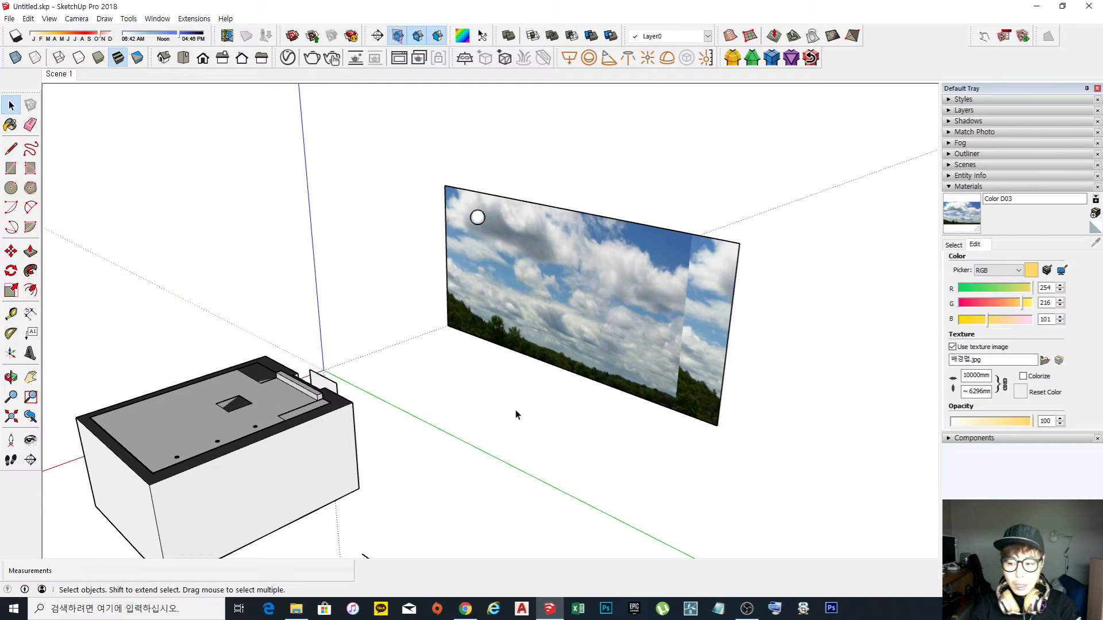
{"action": "middle_click_drag", "start_coordinate": [459, 398], "coordinate": [489, 386]}
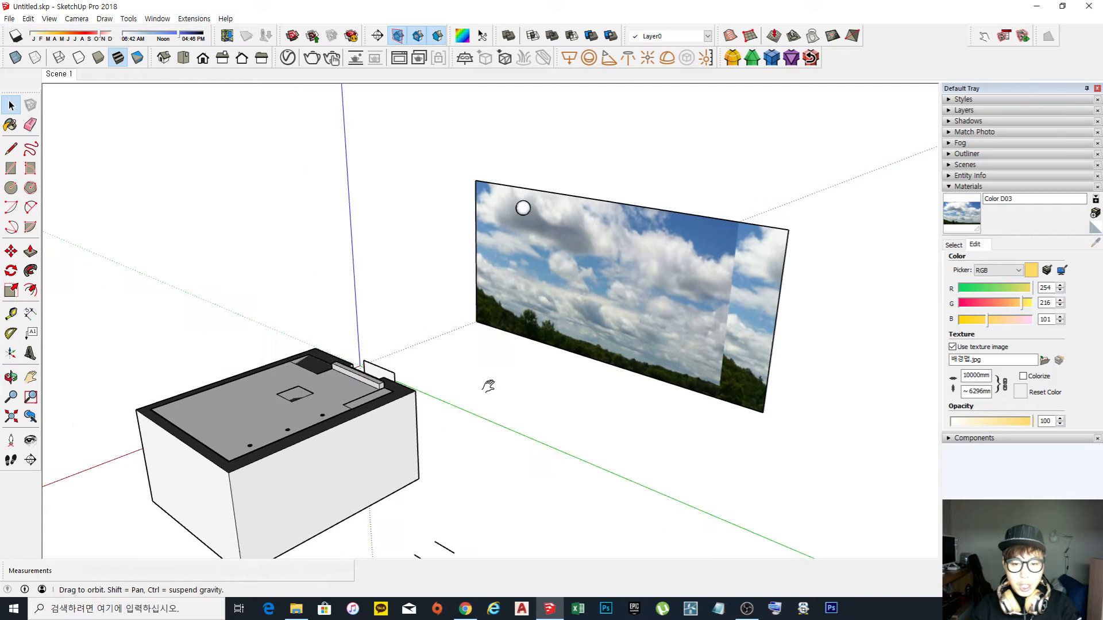
{"action": "scroll", "coordinate": [477, 381], "scroll_direction": "up", "scroll_amount": 1}
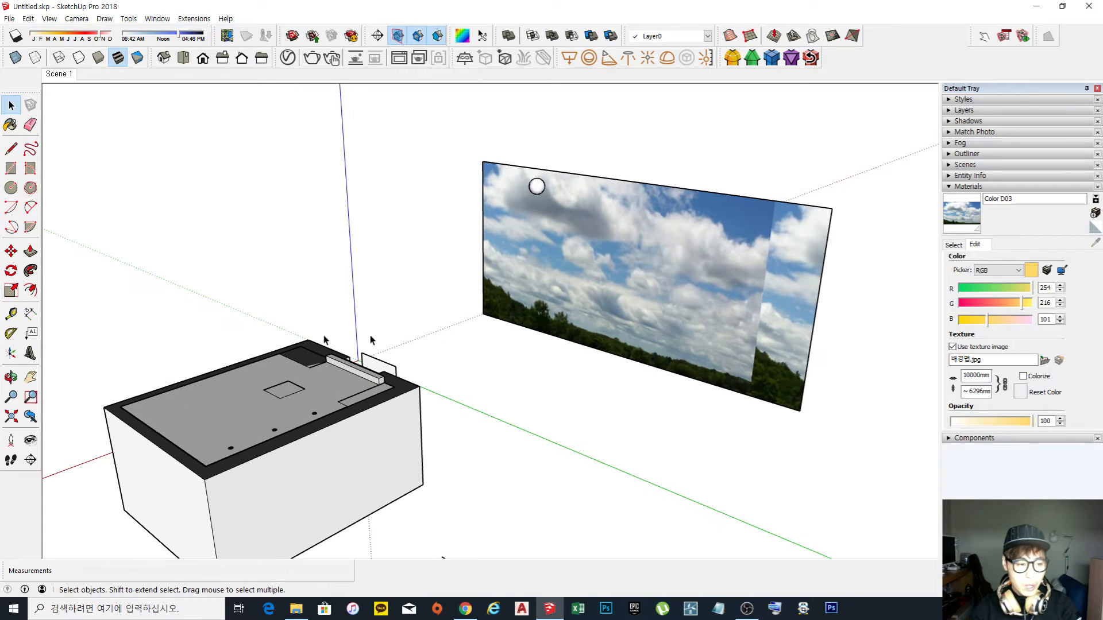
{"action": "left_click", "coordinate": [65, 75]}
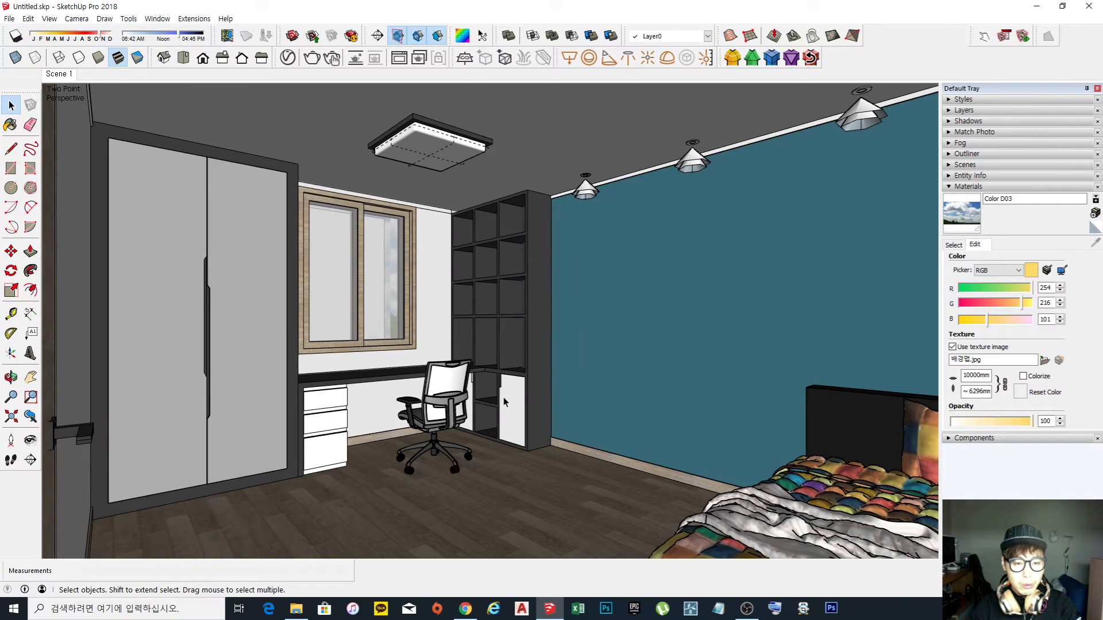
{"action": "right_click", "coordinate": [381, 295]}
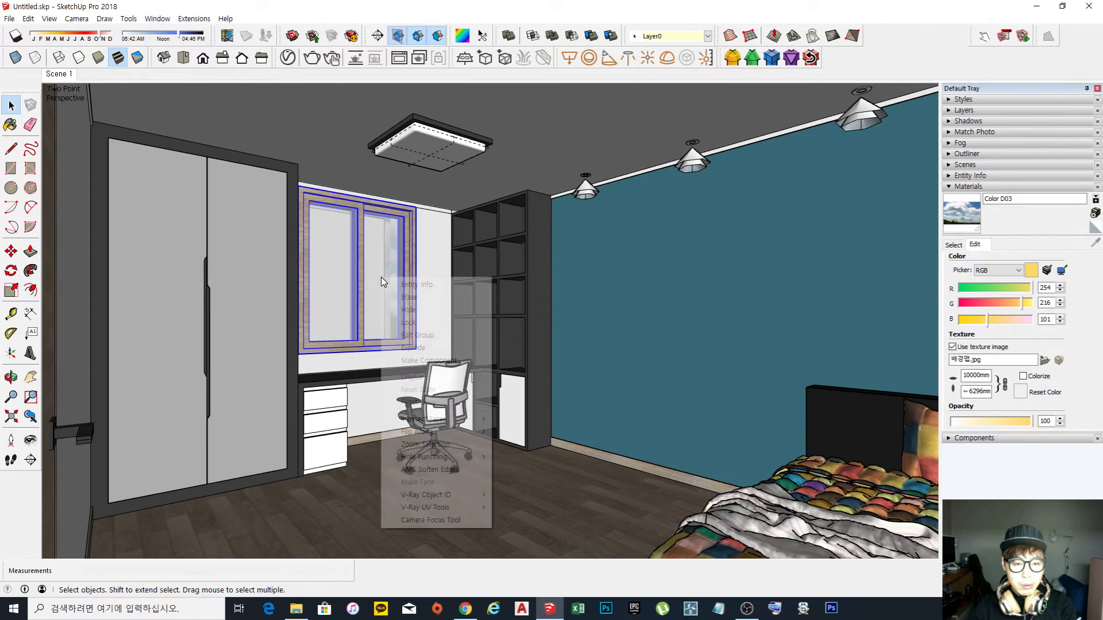
{"action": "left_click", "coordinate": [391, 310]}
{"action": "right_click", "coordinate": [346, 255]}
{"action": "left_click", "coordinate": [395, 287]}
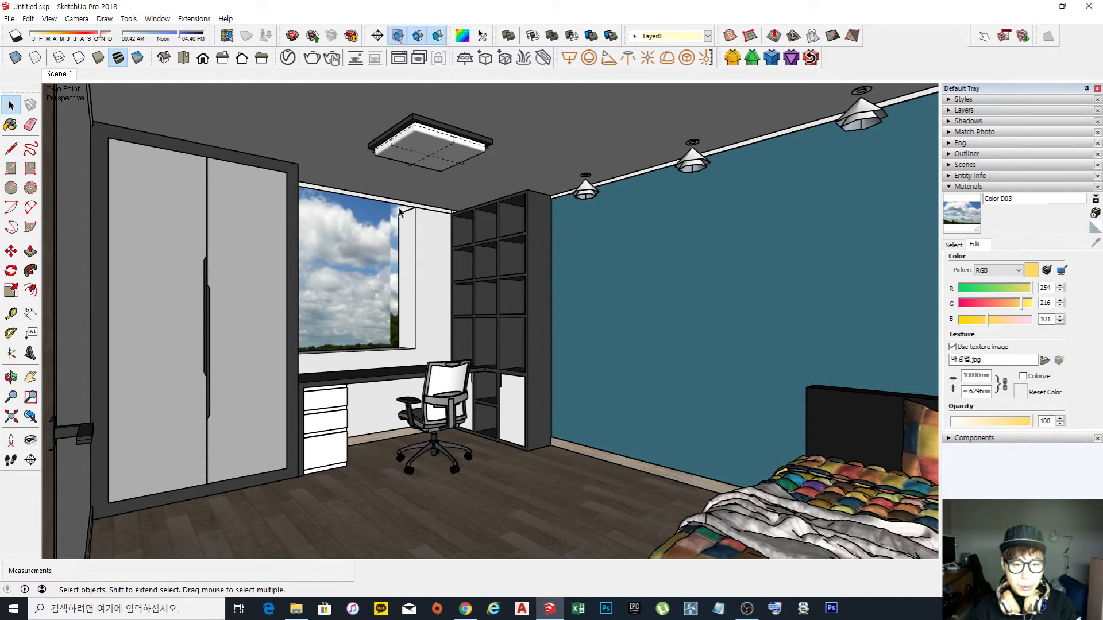
Move the backdrop about 577 mm along the green axis and raise it about 256 mm along the blue axis.
{"action": "key", "text": "m"}
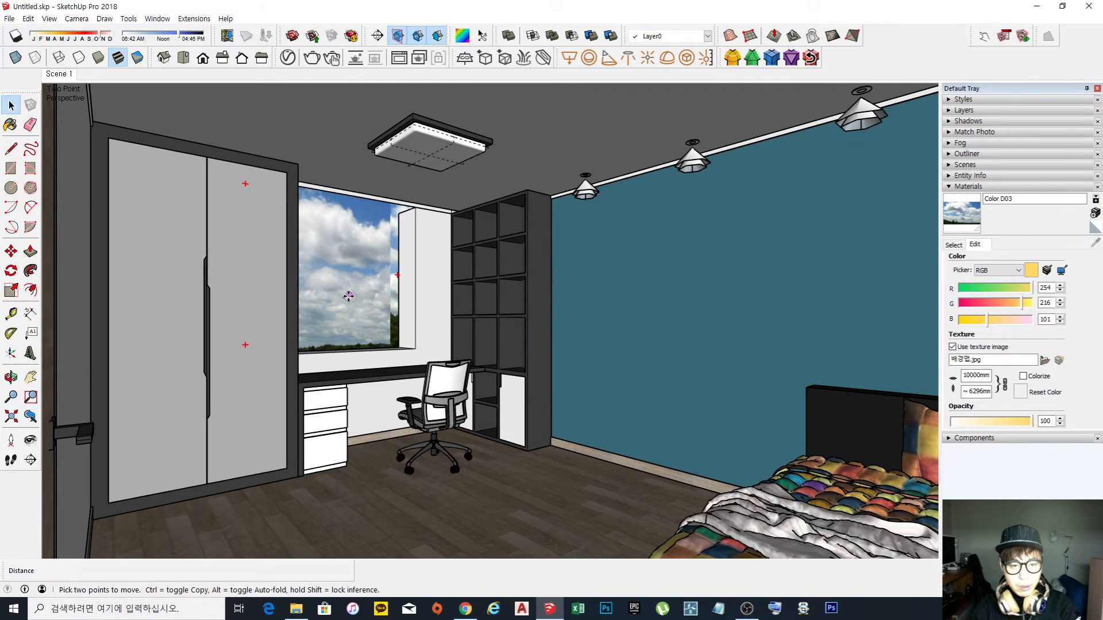
{"action": "left_click", "coordinate": [363, 523]}
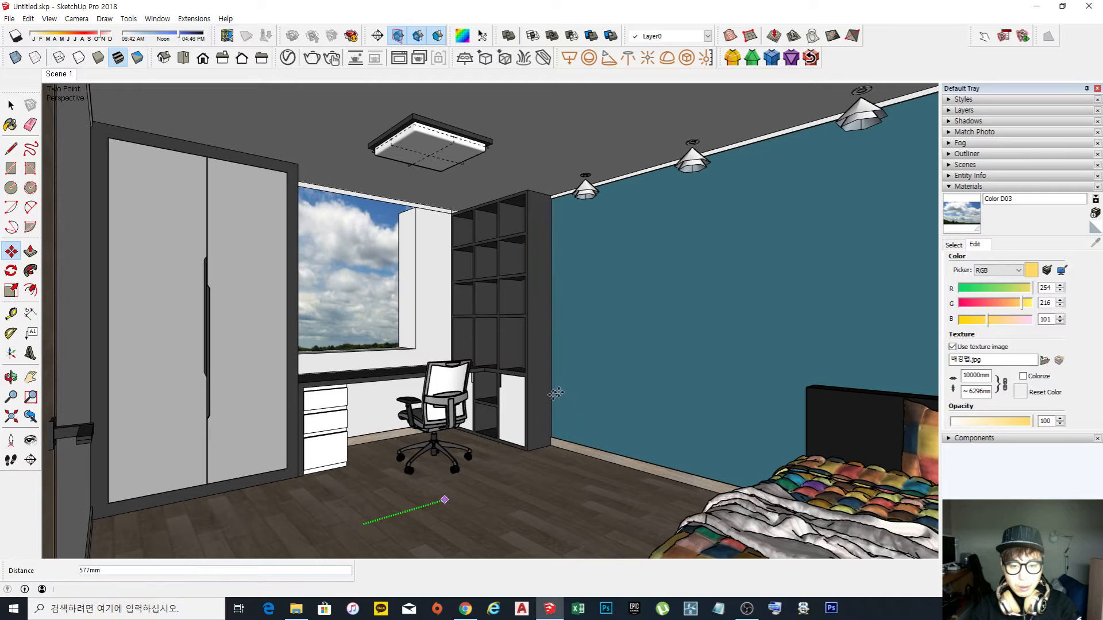
{"action": "left_click", "coordinate": [445, 500]}
{"action": "left_click", "coordinate": [640, 392]}
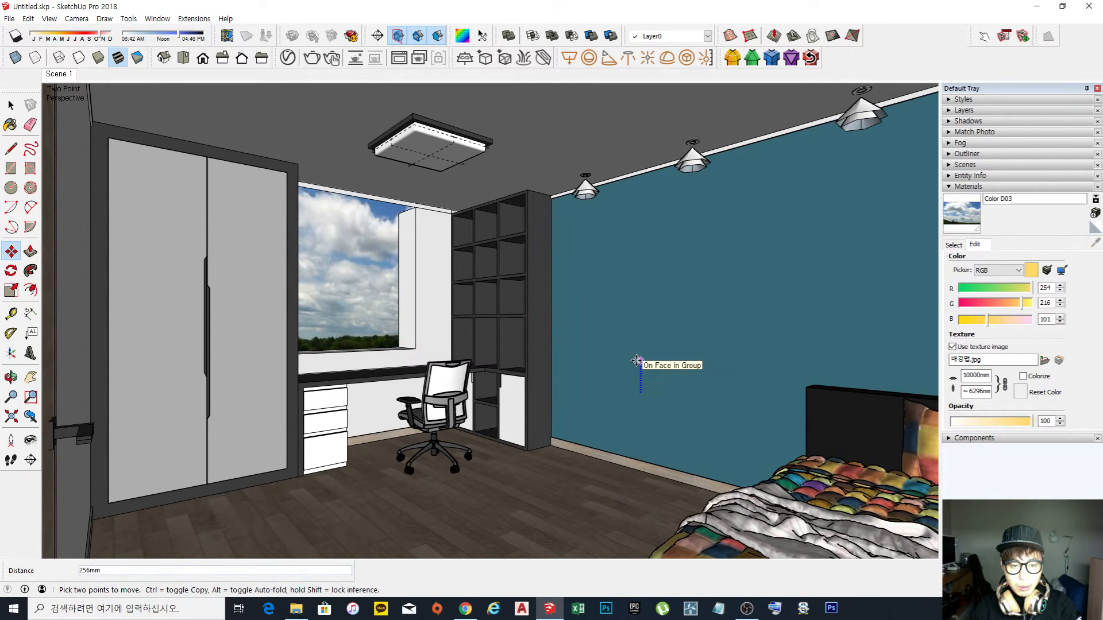
{"action": "left_click", "coordinate": [636, 362]}
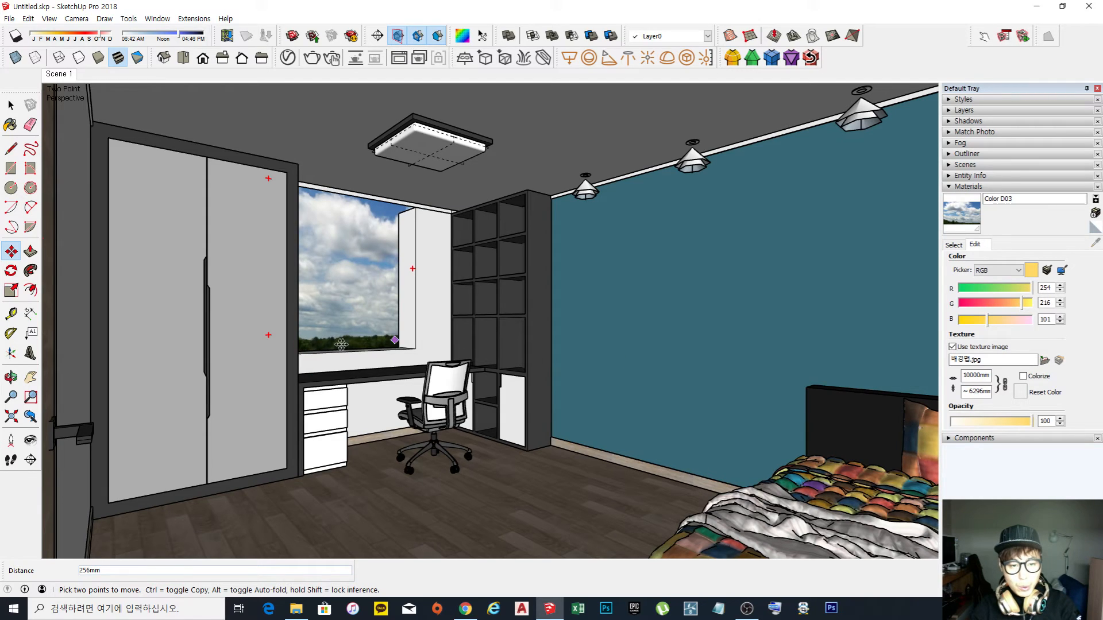
{"action": "key", "text": "space"}
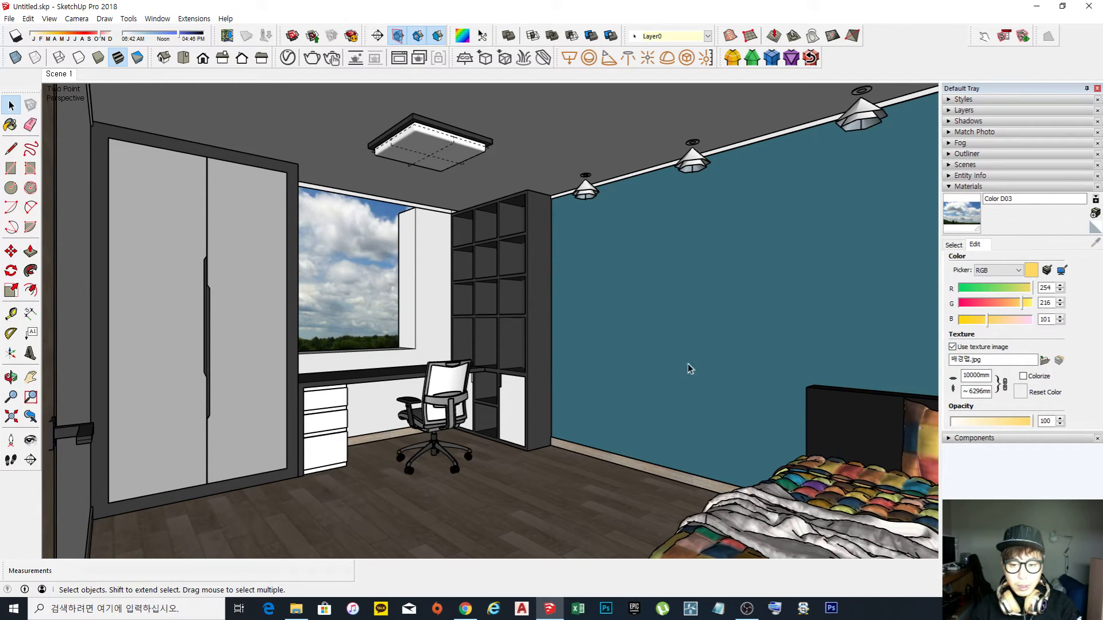
Raise the backdrop about 201 mm farther along the blue axis.
{"action": "key", "text": "m"}
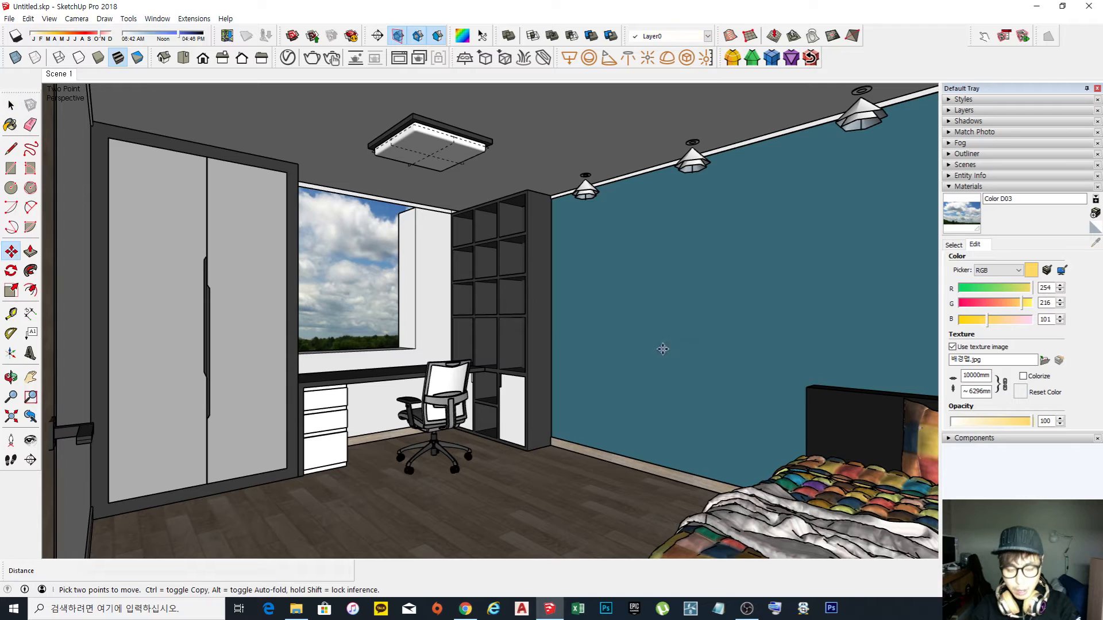
{"action": "left_click", "coordinate": [621, 367]}
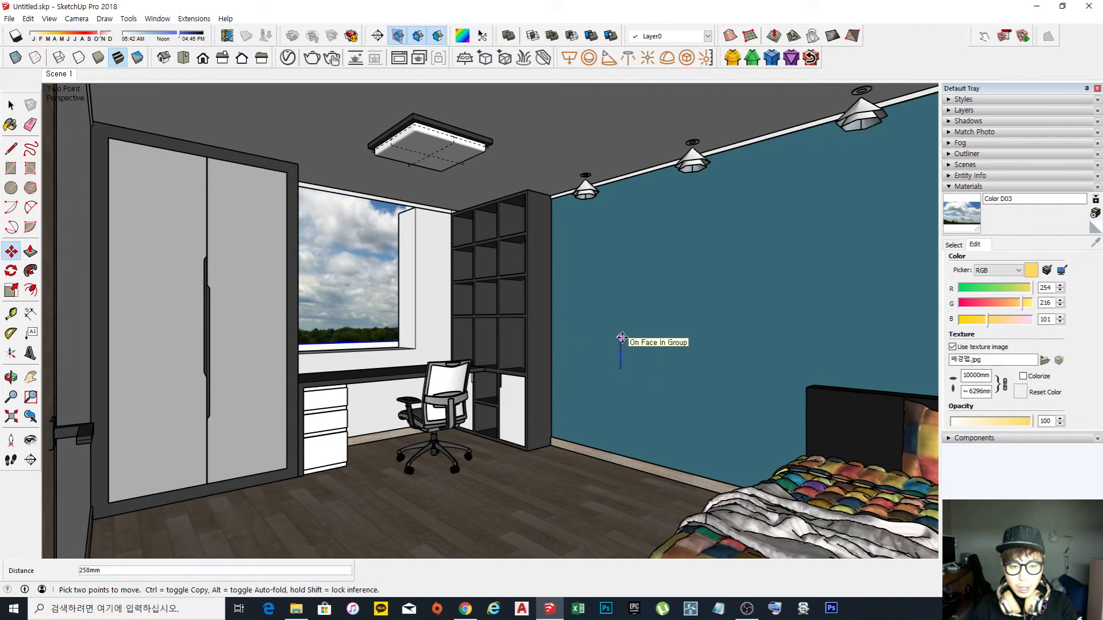
{"action": "left_click", "coordinate": [621, 345]}
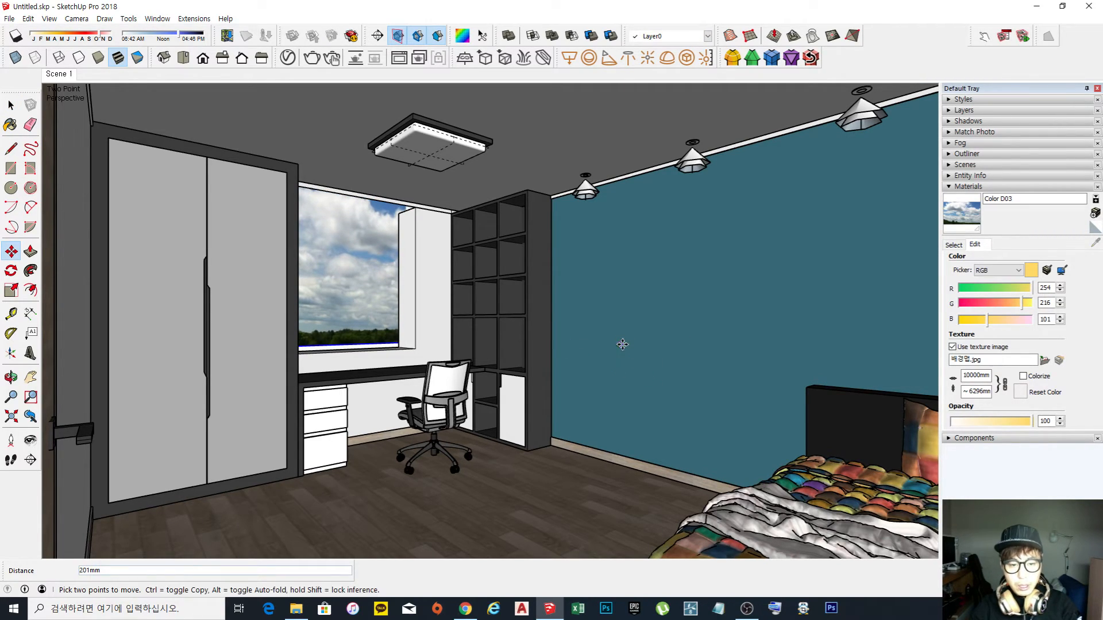
{"action": "key", "text": "space"}
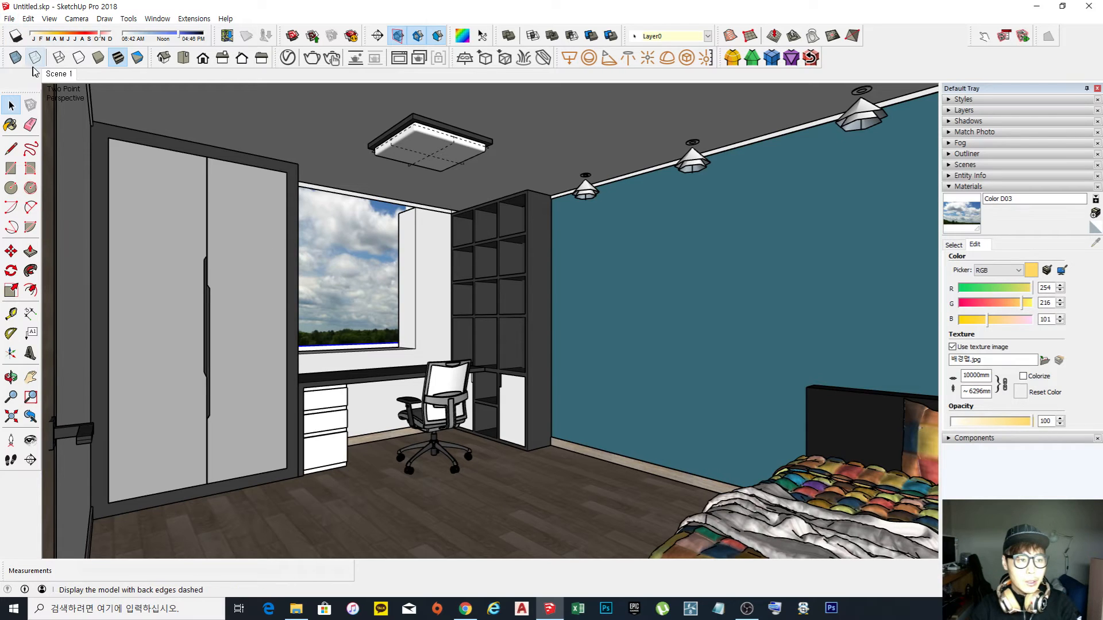
Unhide the window groups and run a V-Ray test render of the room, closing the frame buffer before it completes.
{"action": "key", "text": "shift+h"}
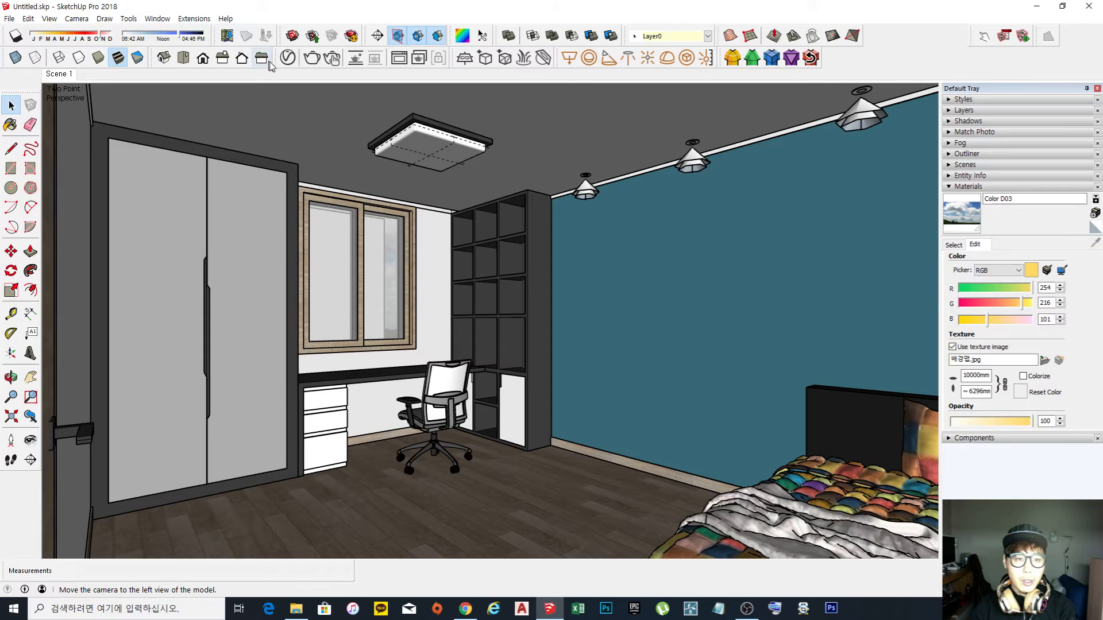
{"action": "left_click", "coordinate": [311, 58]}
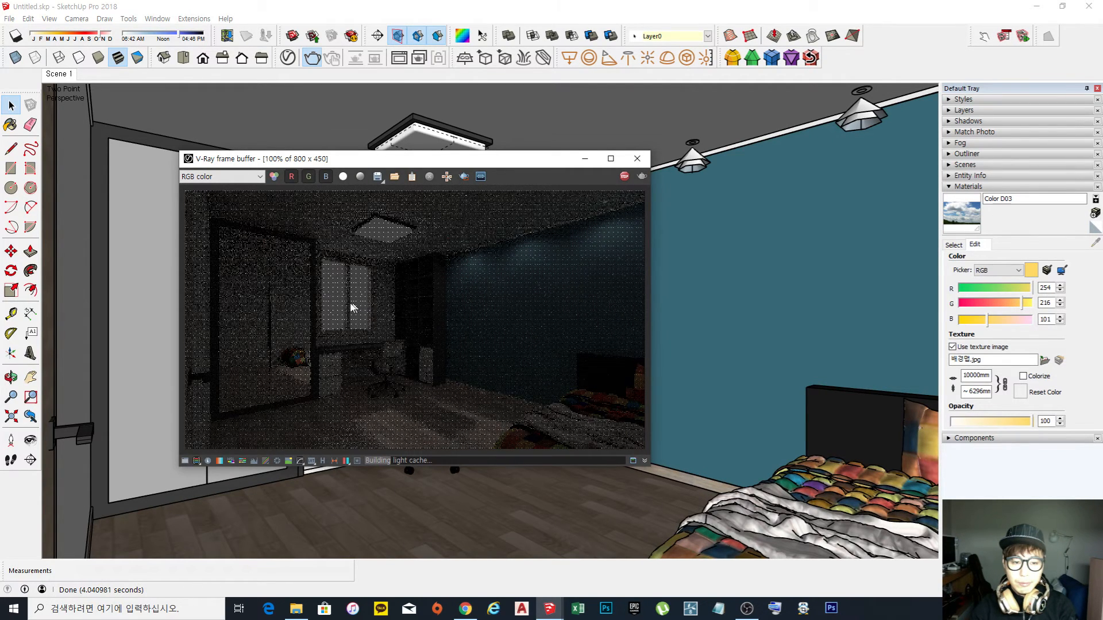
{"action": "scroll", "coordinate": [324, 303], "scroll_direction": "up", "scroll_amount": 1}
{"action": "scroll", "coordinate": [326, 305], "scroll_direction": "down", "scroll_amount": 1}
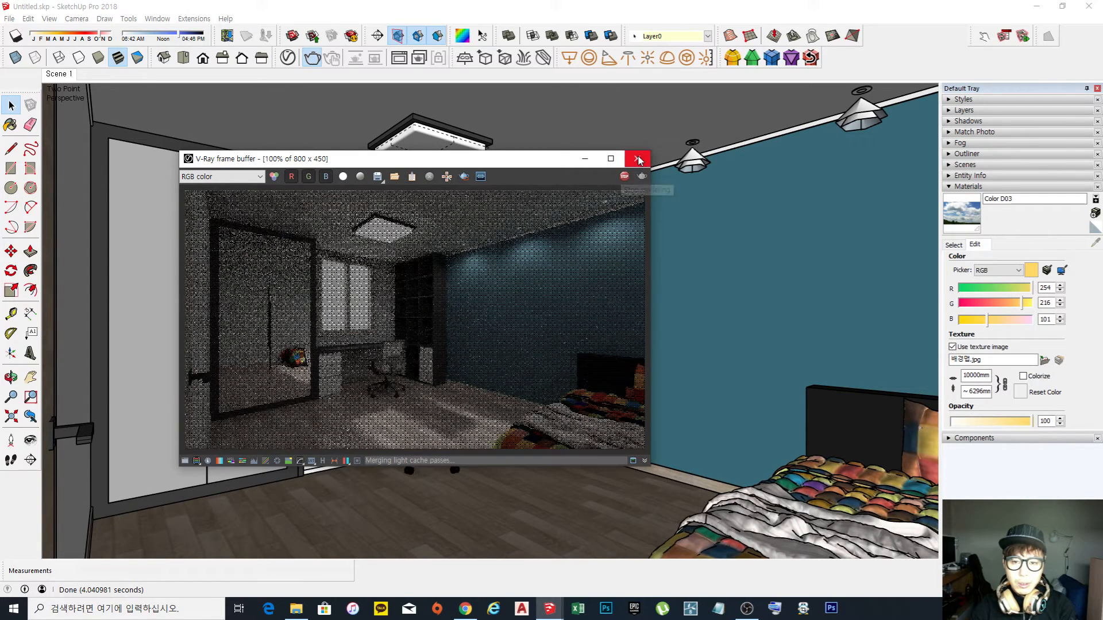
{"action": "left_click", "coordinate": [636, 158]}
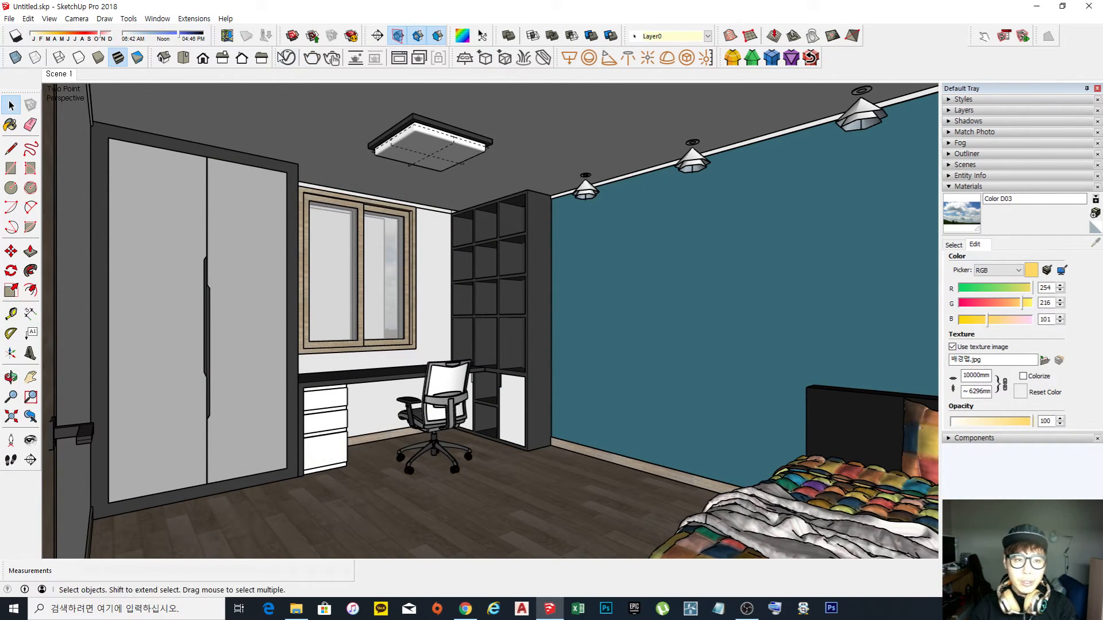
Restart and stop the test render, and bring up the Rectangle Light settings in the V-Ray Asset Editor beside the frame buffer.
{"action": "left_click", "coordinate": [313, 58]}
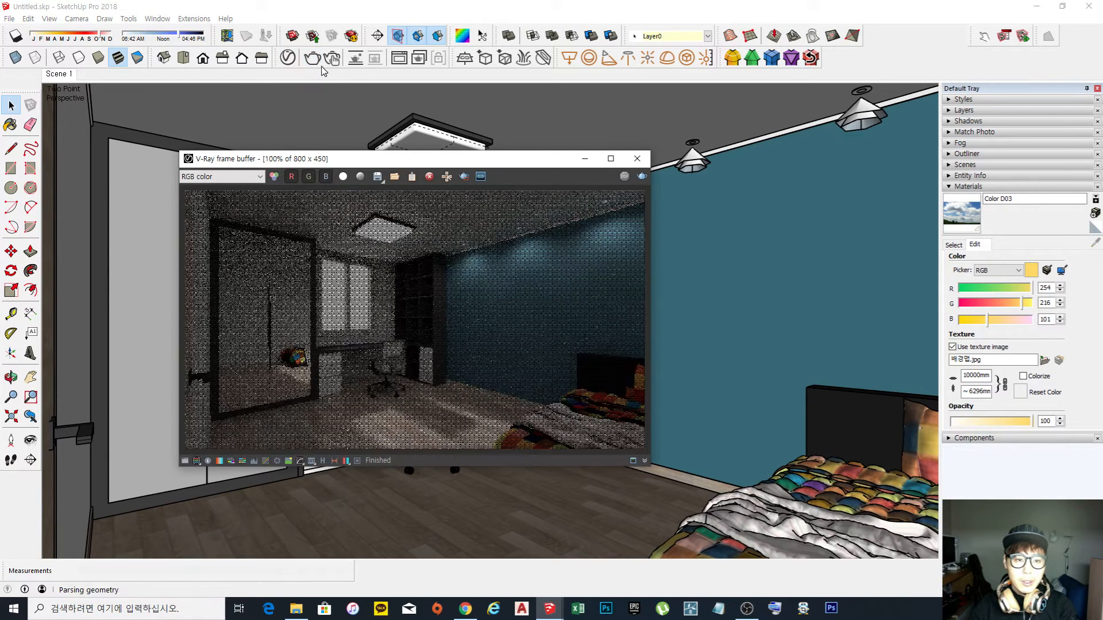
{"action": "left_click", "coordinate": [288, 59]}
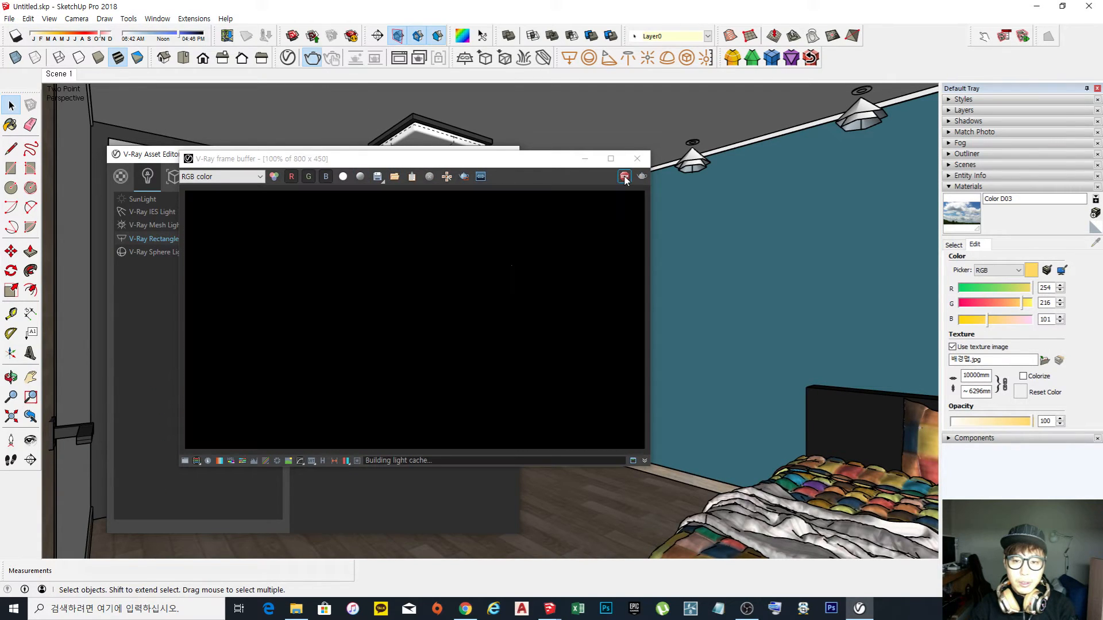
{"action": "left_click", "coordinate": [132, 156]}
{"action": "left_click_drag", "start_coordinate": [131, 158], "coordinate": [574, 129]}
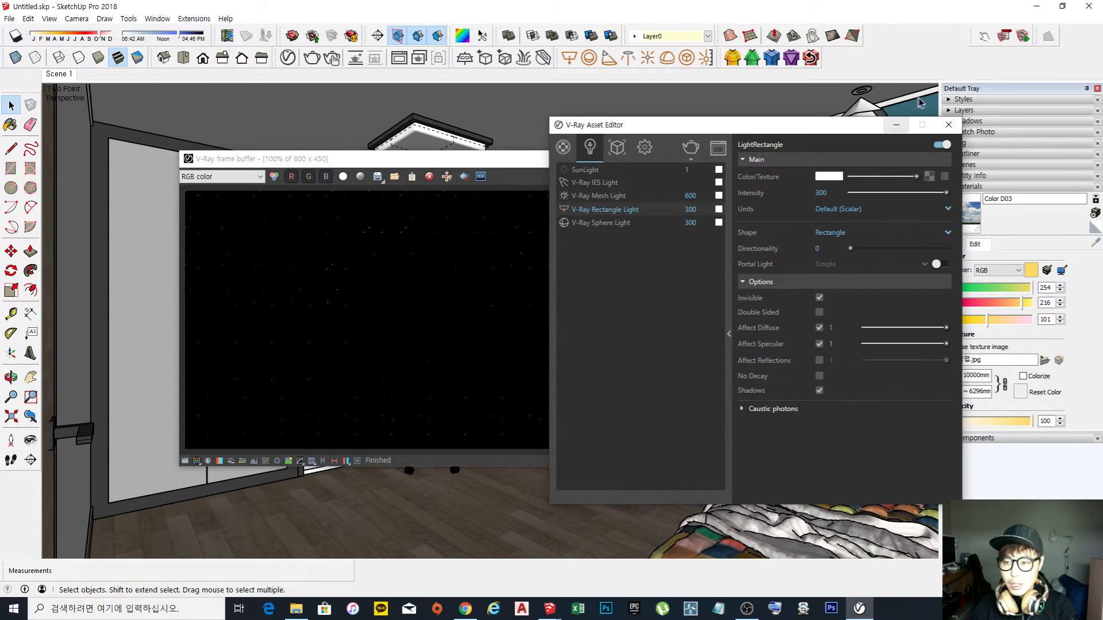
Hide the window group and the white panel behind it, run a V-Ray test render of the room, and stop it early.
{"action": "left_click", "coordinate": [897, 126]}
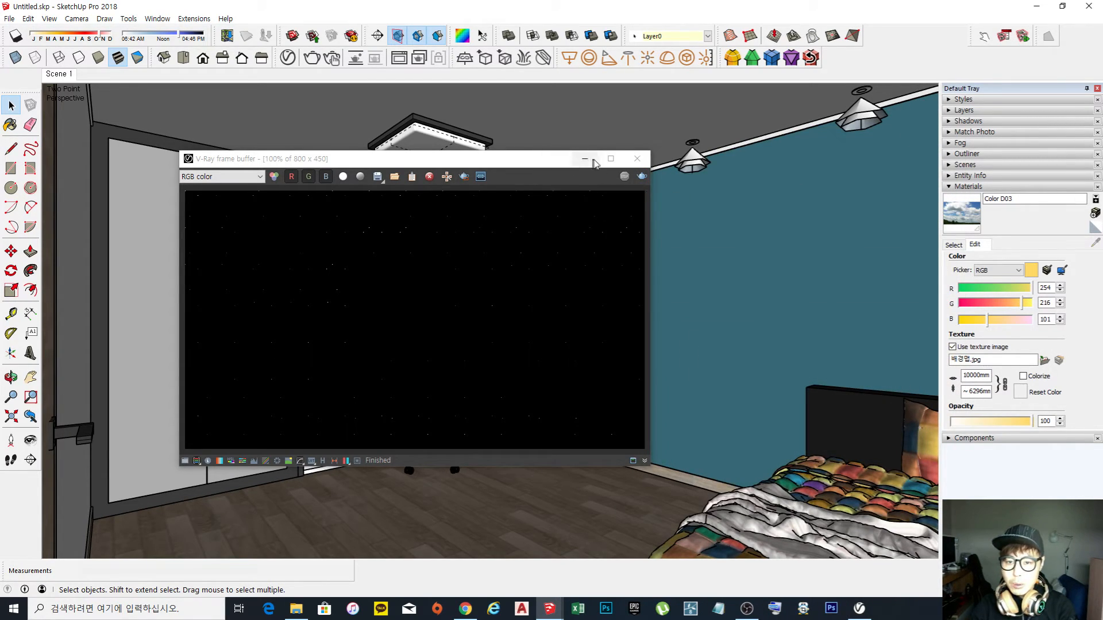
{"action": "left_click", "coordinate": [584, 159]}
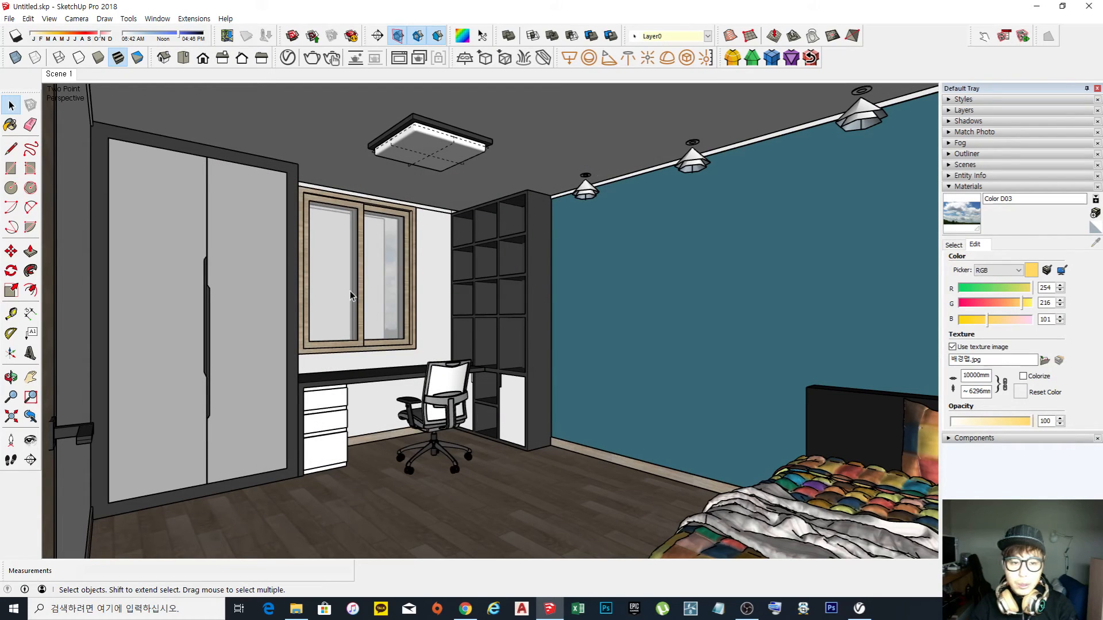
{"action": "right_click", "coordinate": [351, 296]}
{"action": "left_click", "coordinate": [371, 322]}
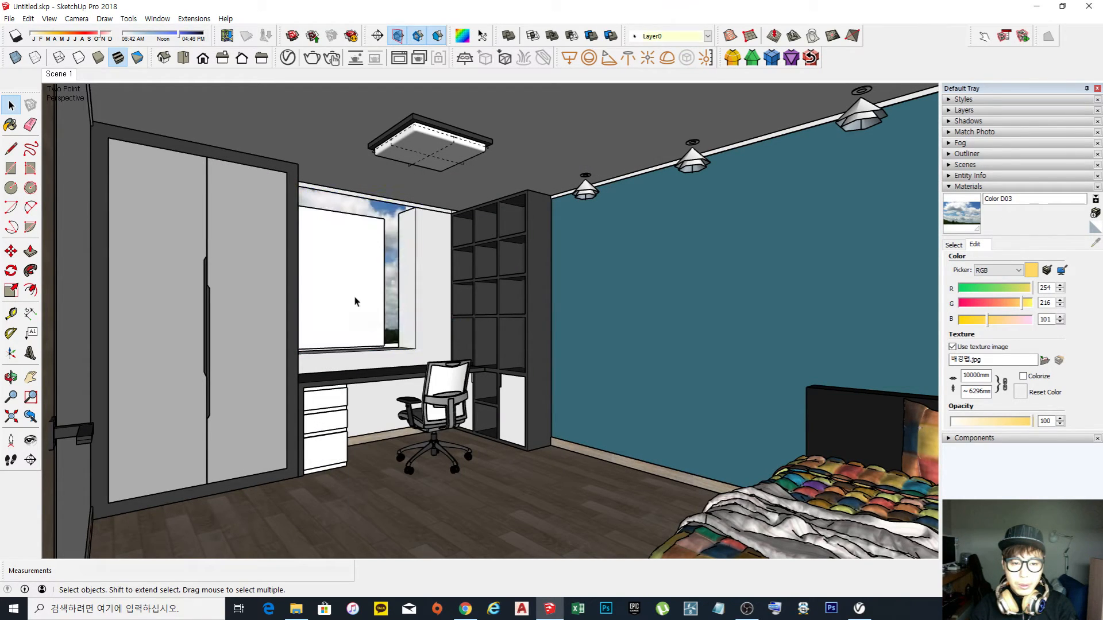
{"action": "right_click", "coordinate": [354, 301]}
{"action": "left_click", "coordinate": [411, 294]}
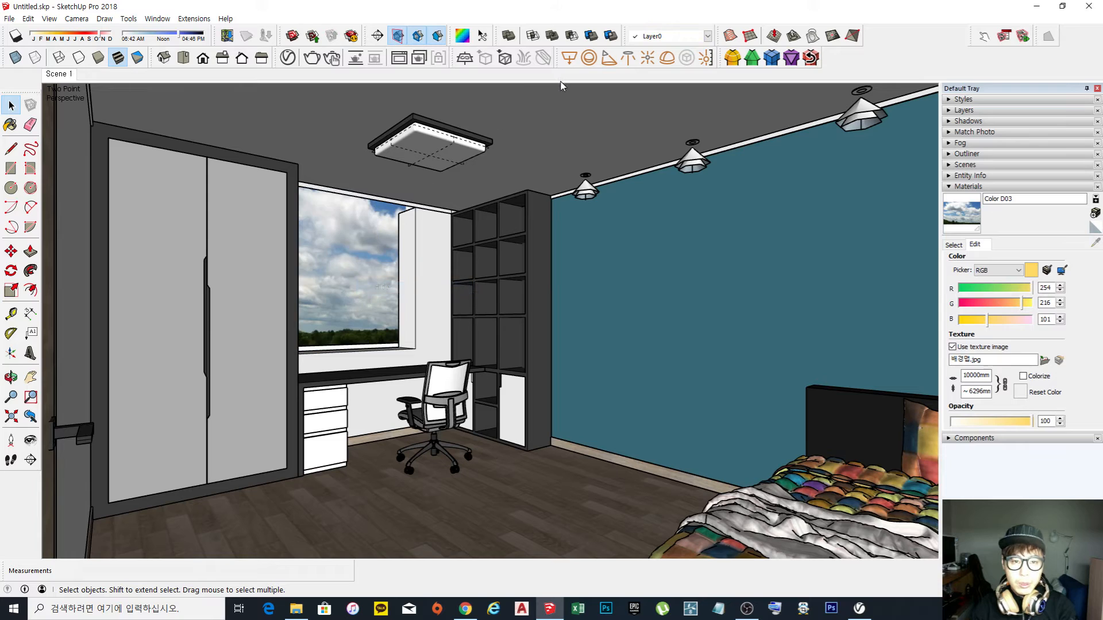
{"action": "left_click", "coordinate": [312, 57]}
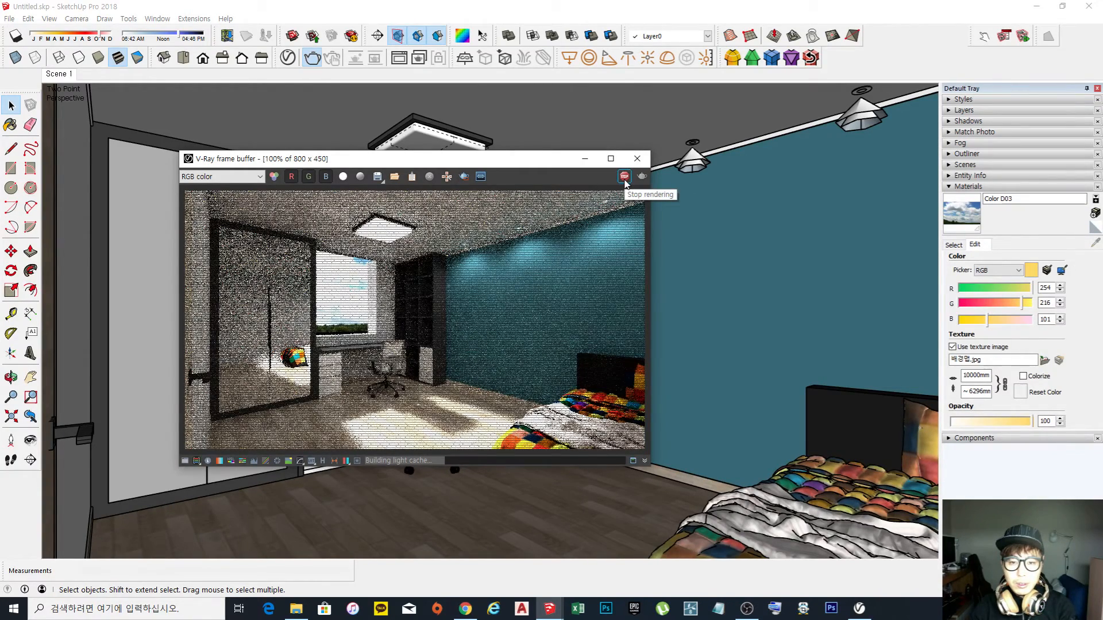
{"action": "left_click", "coordinate": [624, 178]}
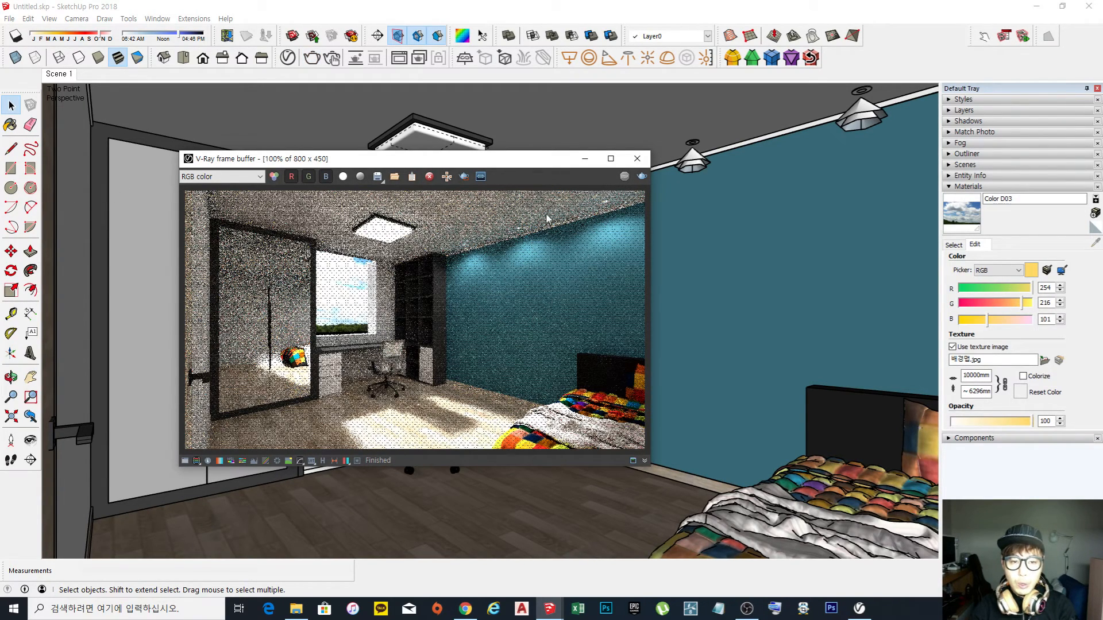
Set the V-Ray Sphere Light intensity to 100 and run a brief test render.
{"action": "left_click", "coordinate": [288, 57]}
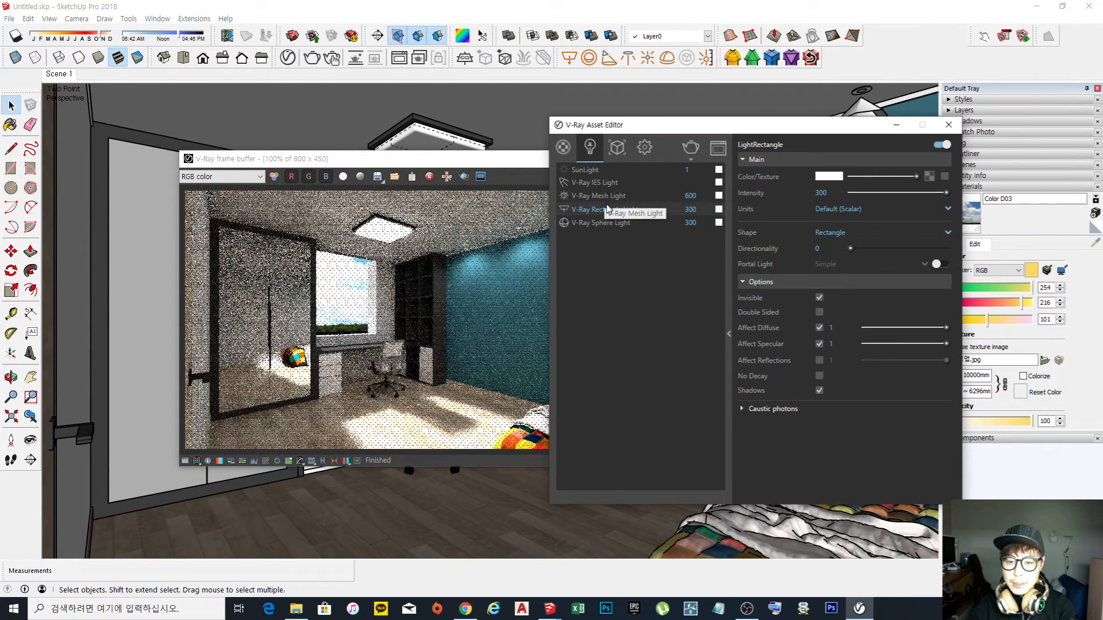
{"action": "left_click", "coordinate": [605, 223]}
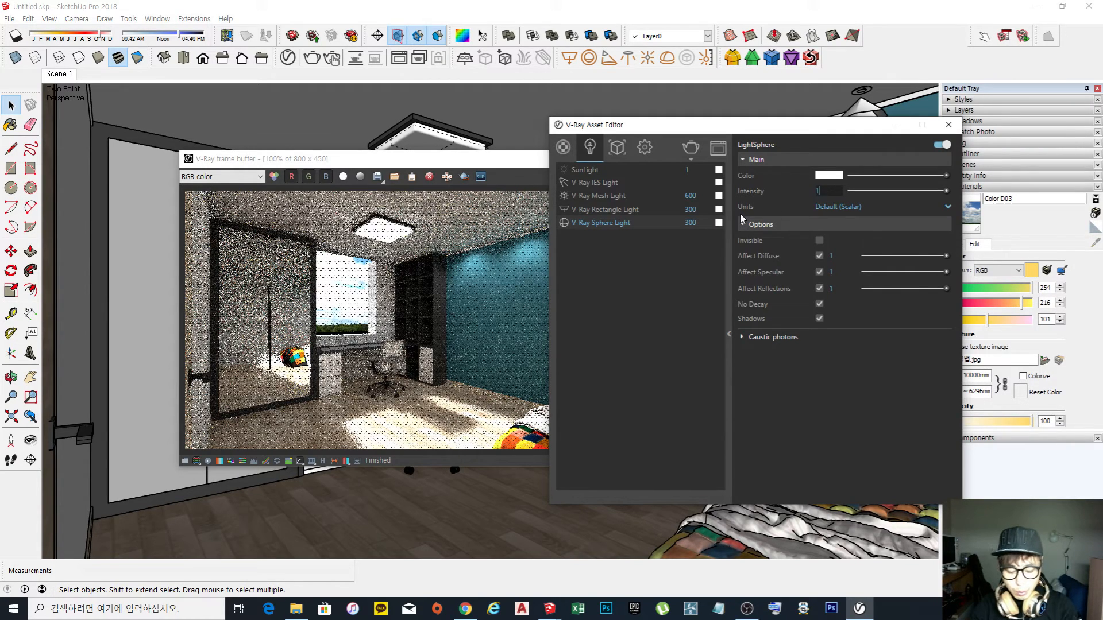
{"action": "key", "text": "Return"}
{"action": "left_click", "coordinate": [530, 181]}
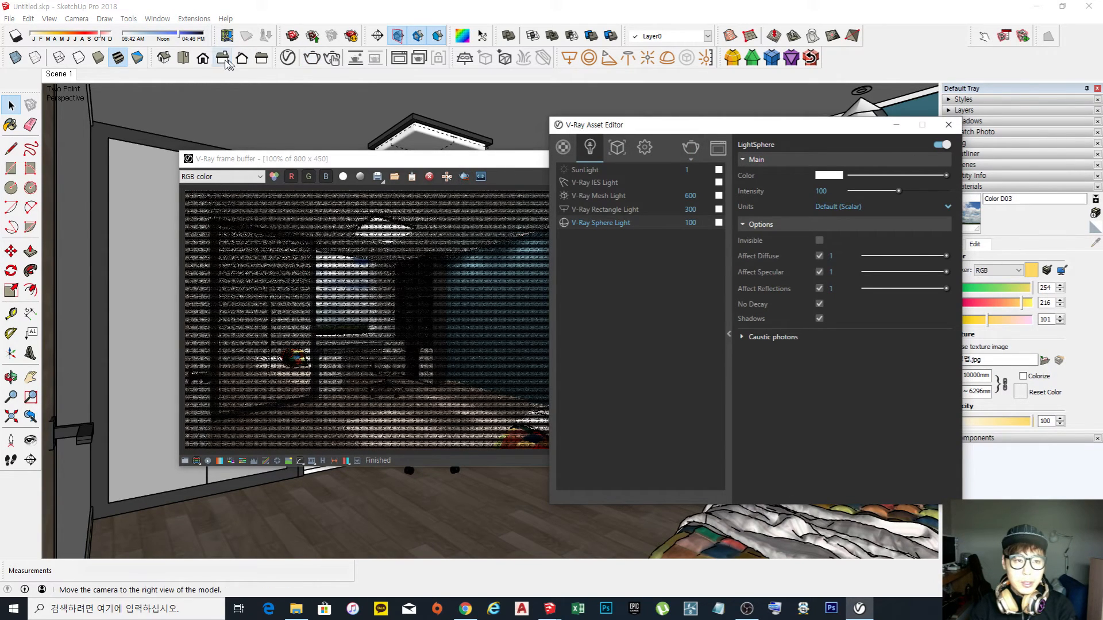
Rerun the test render with the window unhidden, inspect the window area up close, and stop the render.
{"action": "left_click", "coordinate": [245, 152]}
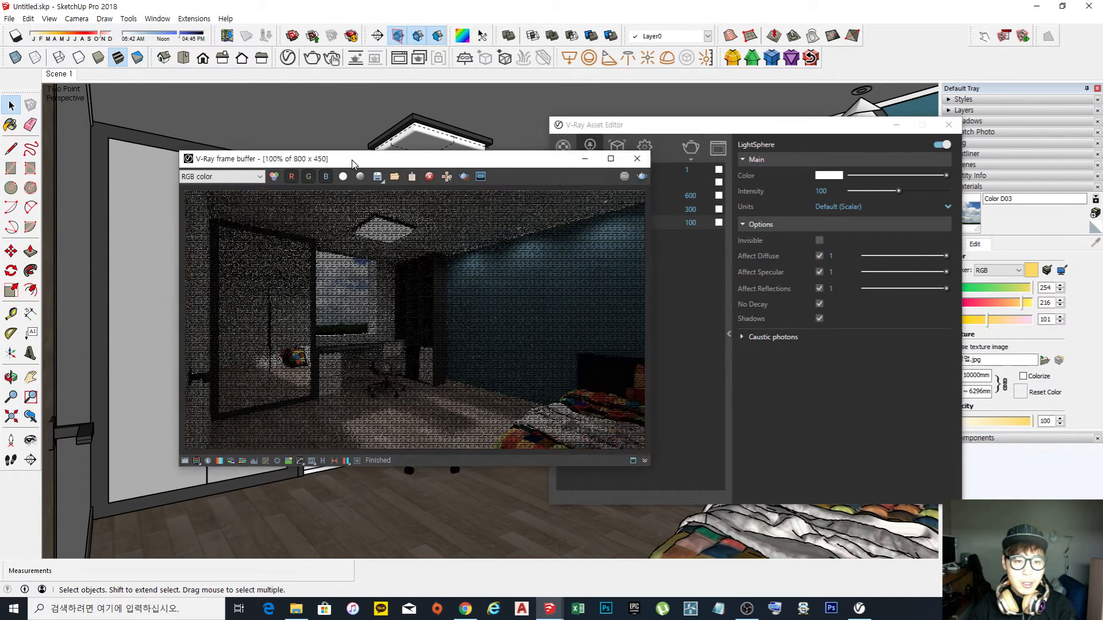
{"action": "left_click_drag", "start_coordinate": [353, 163], "coordinate": [365, 333]}
{"action": "key", "text": "super+d"}
{"action": "left_click", "coordinate": [545, 614]}
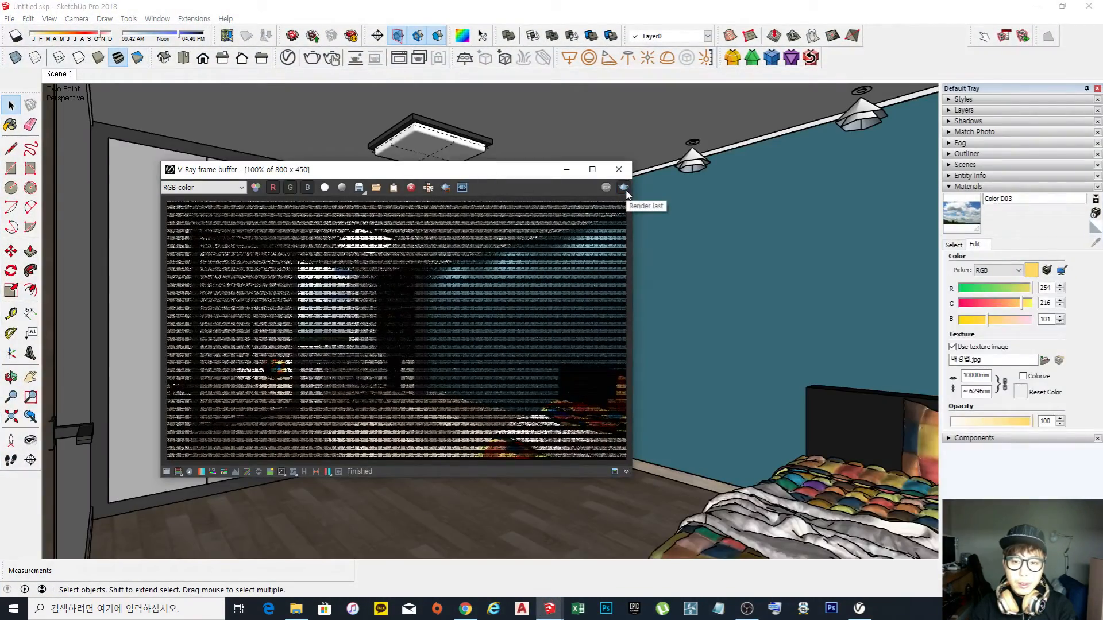
{"action": "left_click", "coordinate": [624, 188]}
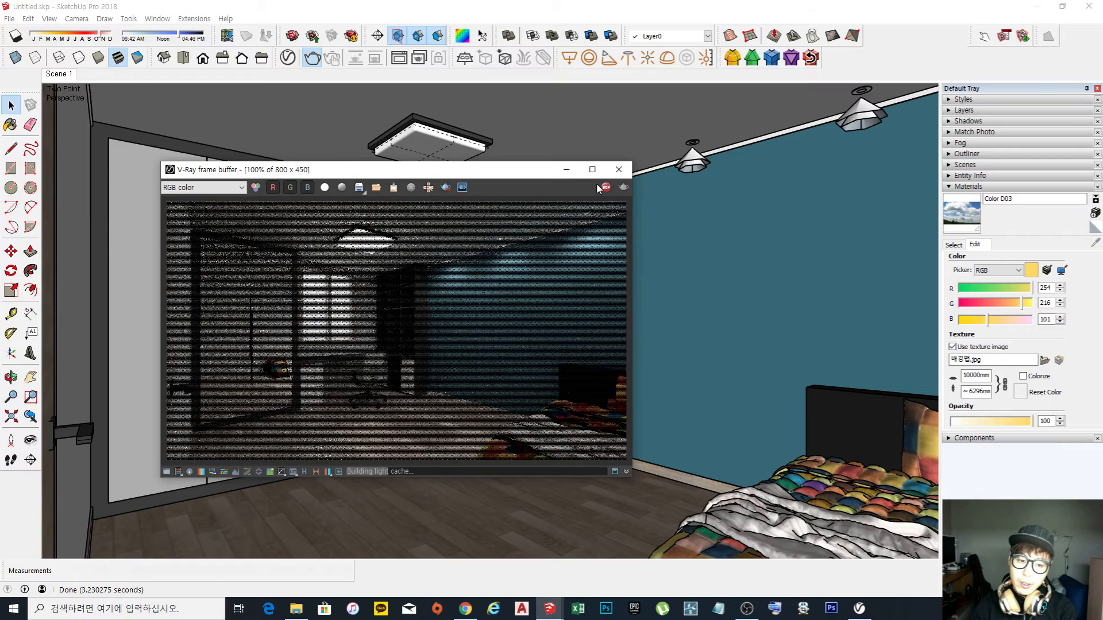
{"action": "scroll", "coordinate": [308, 312], "scroll_direction": "up", "scroll_amount": 1}
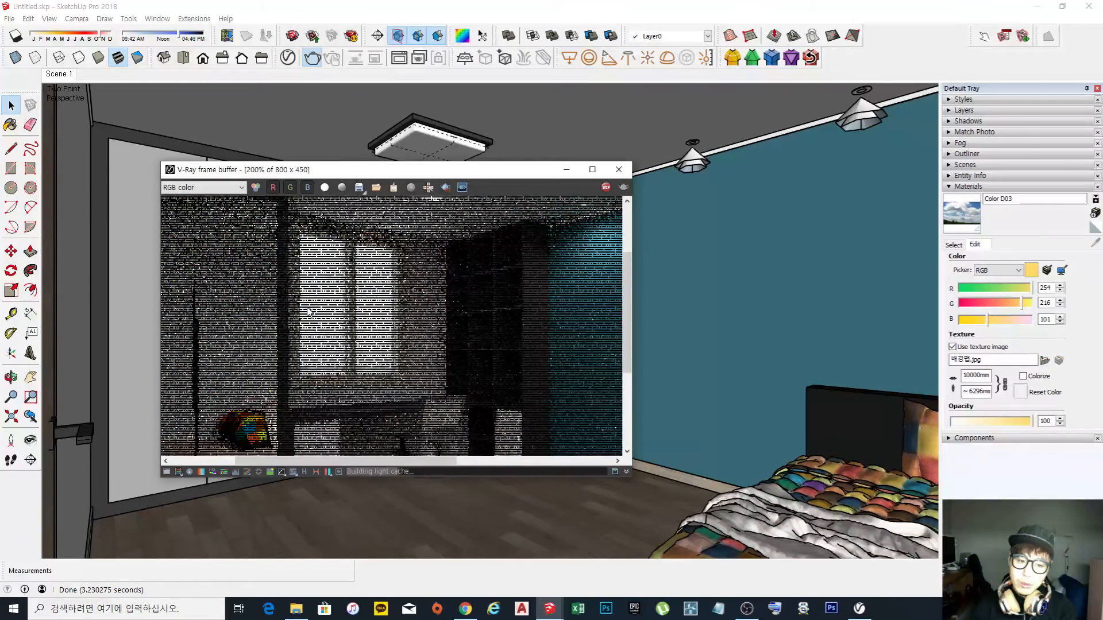
{"action": "scroll", "coordinate": [308, 312], "scroll_direction": "down", "scroll_amount": 1}
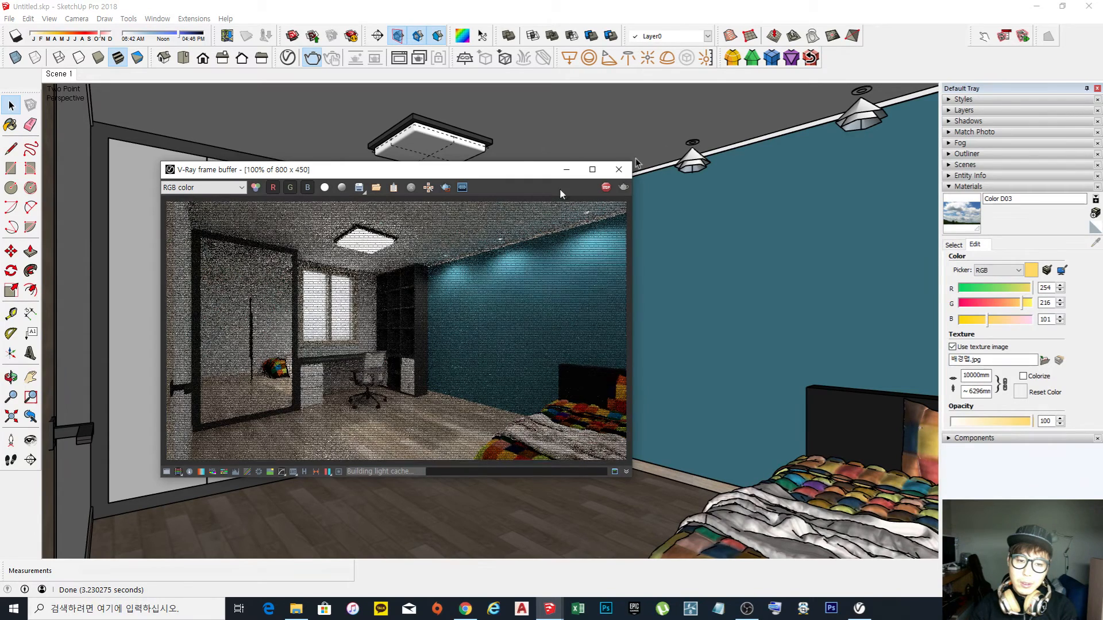
{"action": "left_click", "coordinate": [605, 188]}
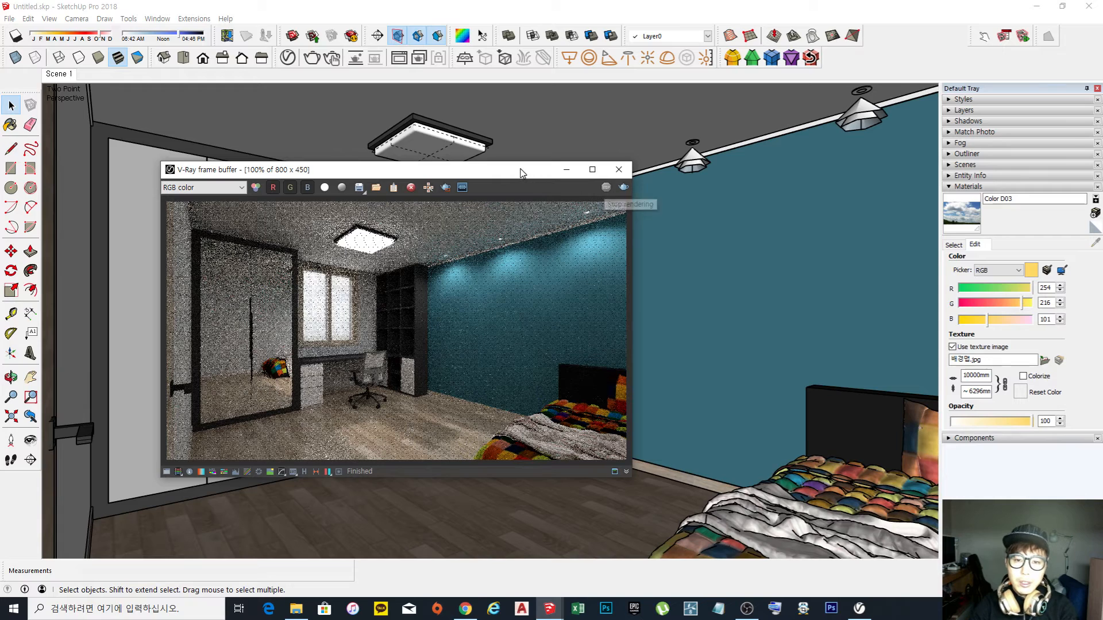
Hide the window group again, run and stop a comparison test render, and close the frame buffer and V-Ray Asset Editor.
{"action": "left_click_drag", "start_coordinate": [520, 170], "coordinate": [495, 186]}
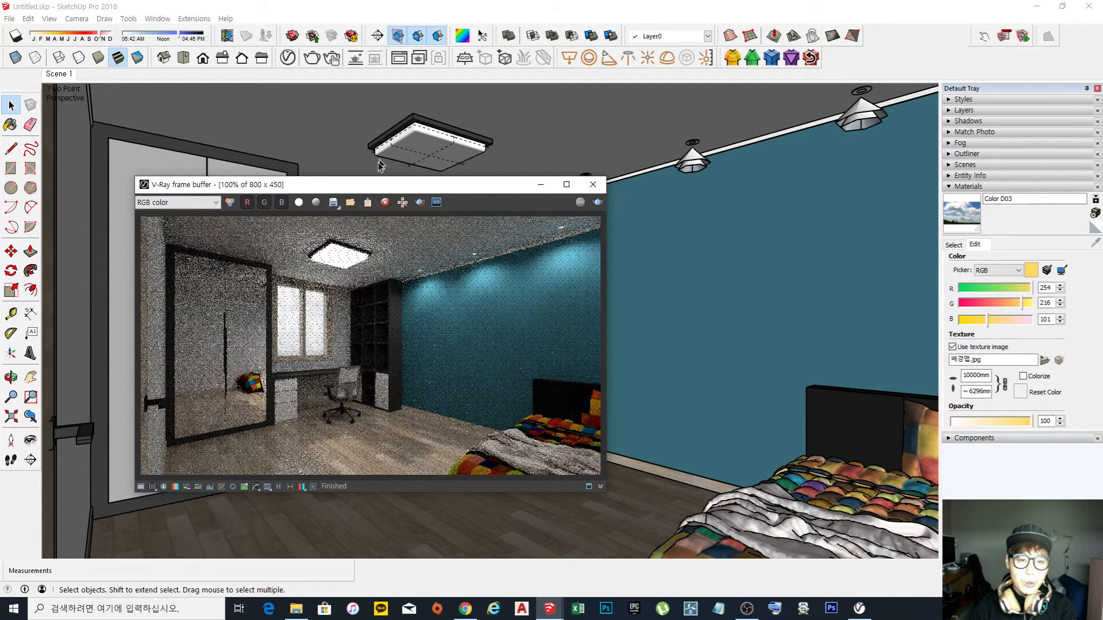
{"action": "left_click", "coordinate": [592, 184]}
{"action": "right_click", "coordinate": [357, 281]}
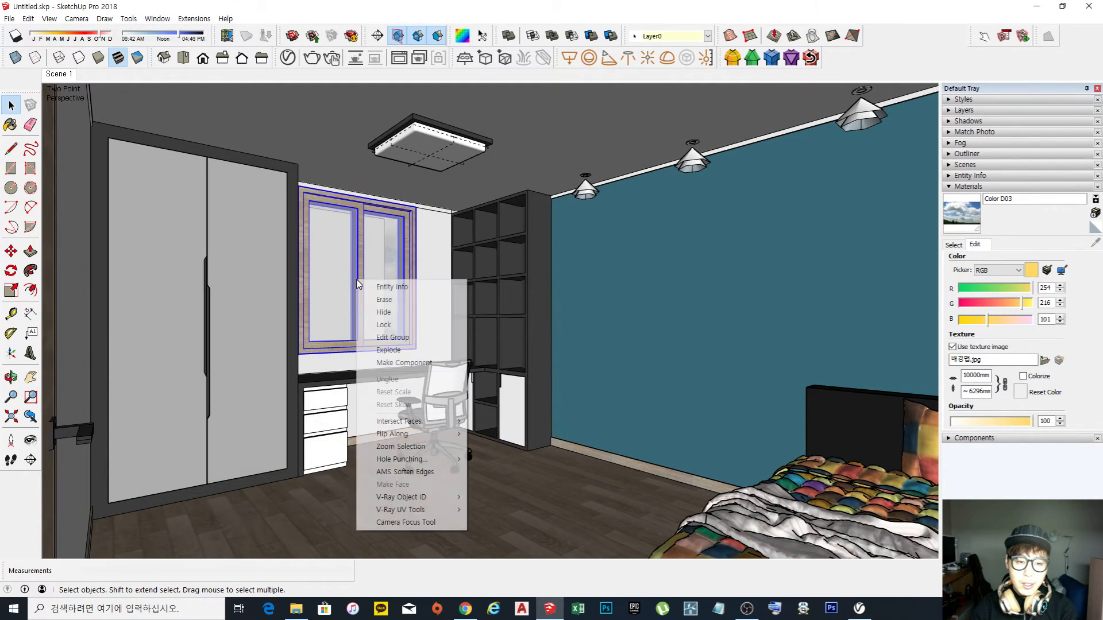
{"action": "left_click", "coordinate": [397, 314]}
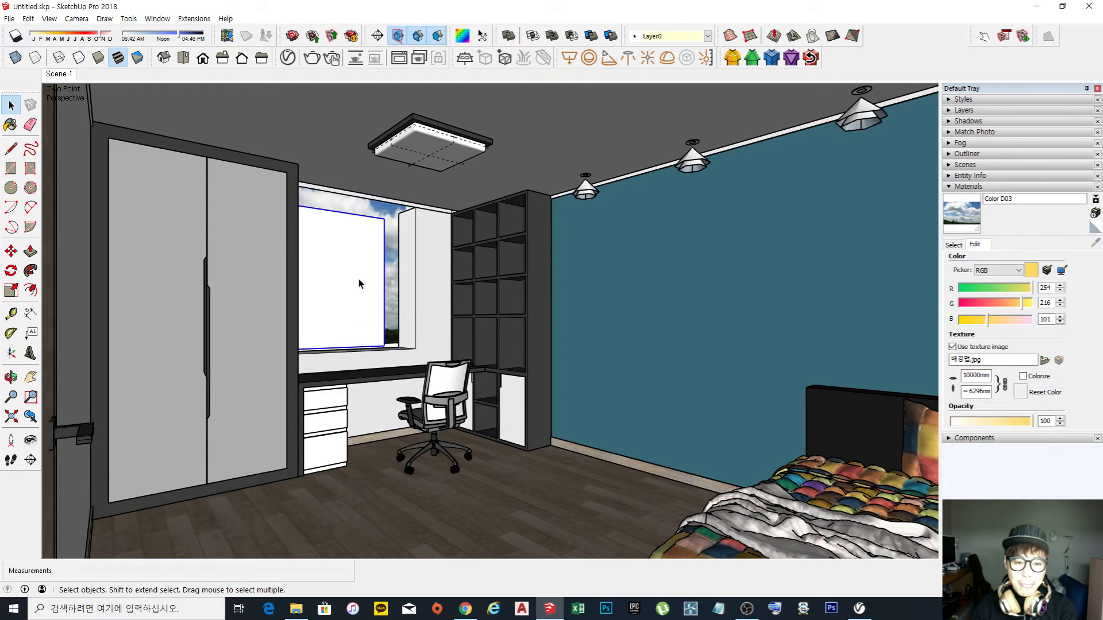
{"action": "left_click", "coordinate": [287, 58]}
{"action": "left_click", "coordinate": [312, 58]}
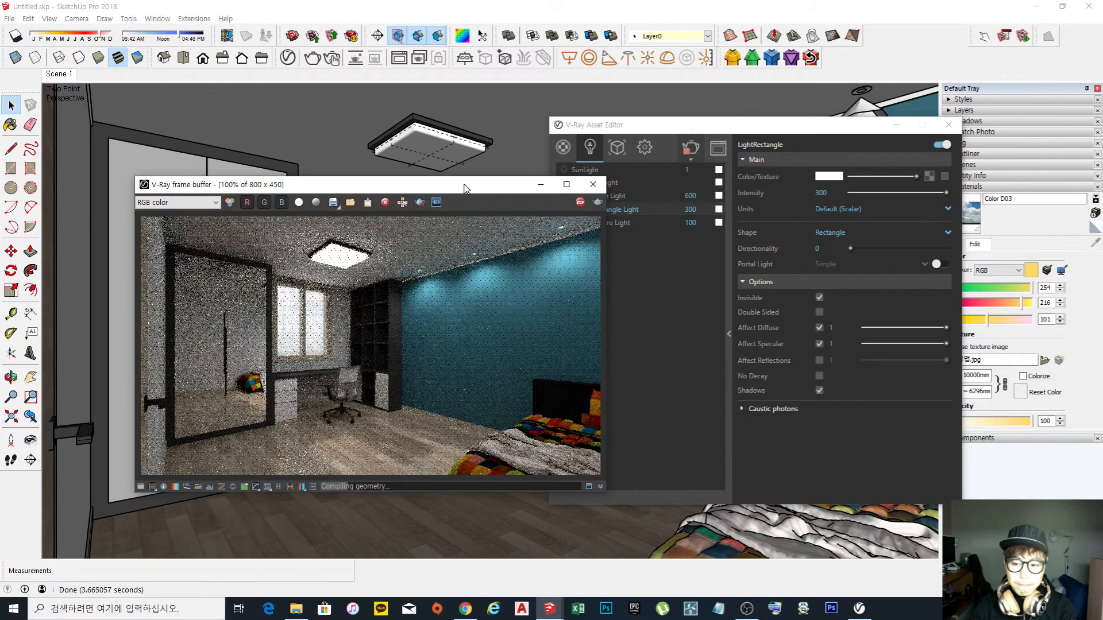
{"action": "left_click_drag", "start_coordinate": [463, 187], "coordinate": [425, 191]}
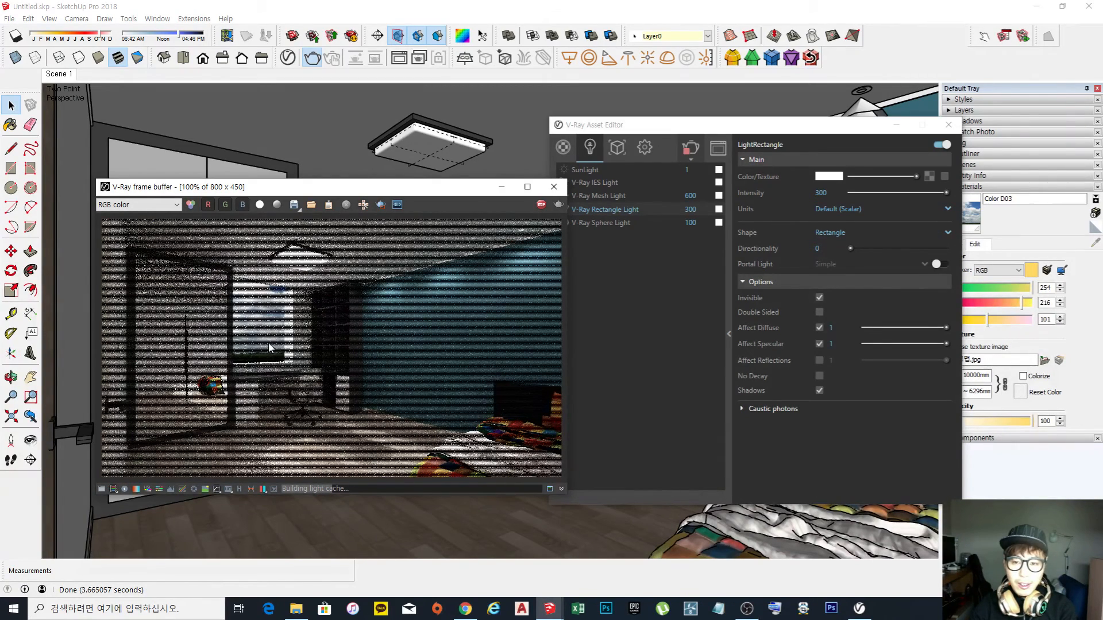
{"action": "left_click", "coordinate": [695, 147]}
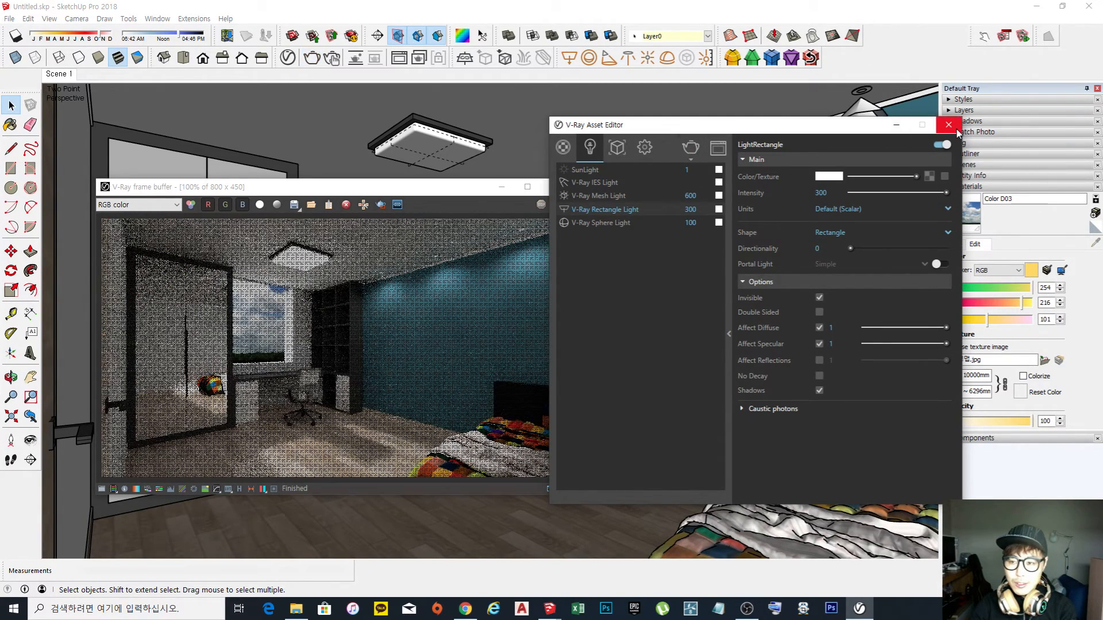
{"action": "left_click", "coordinate": [957, 131]}
{"action": "left_click", "coordinate": [561, 186]}
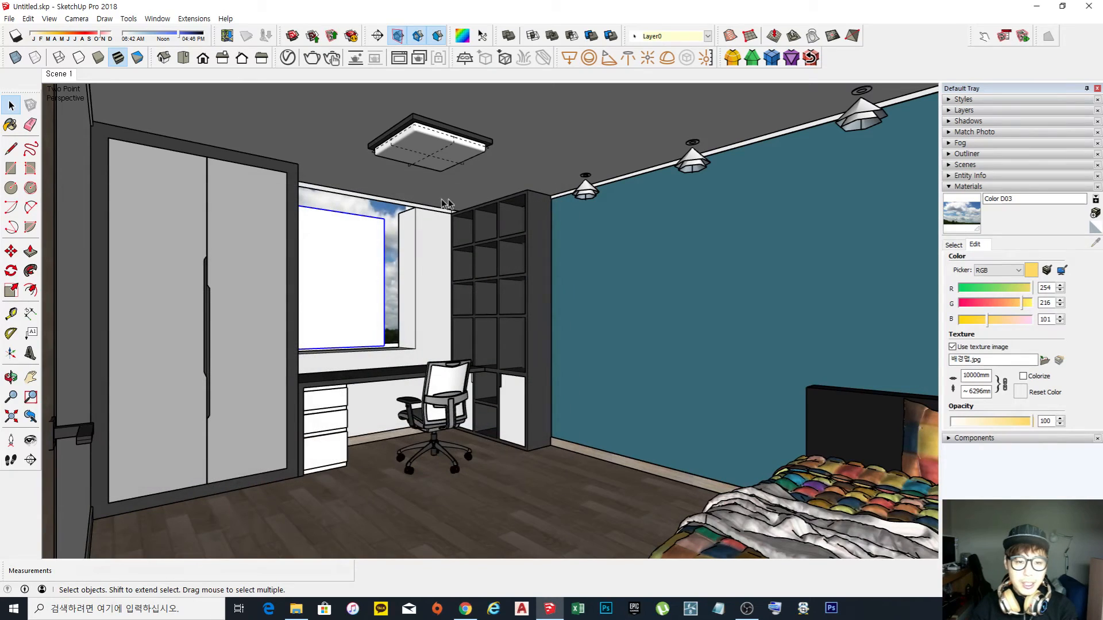
Restore the Scene 1 view with the window unhidden and sample the glass material 유리 from its pane.
{"action": "left_click", "coordinate": [68, 78]}
{"action": "middle_click_drag", "start_coordinate": [421, 236], "coordinate": [813, 395]}
{"action": "left_click", "coordinate": [61, 75]}
{"action": "middle_click_drag", "start_coordinate": [449, 326], "coordinate": [379, 316]}
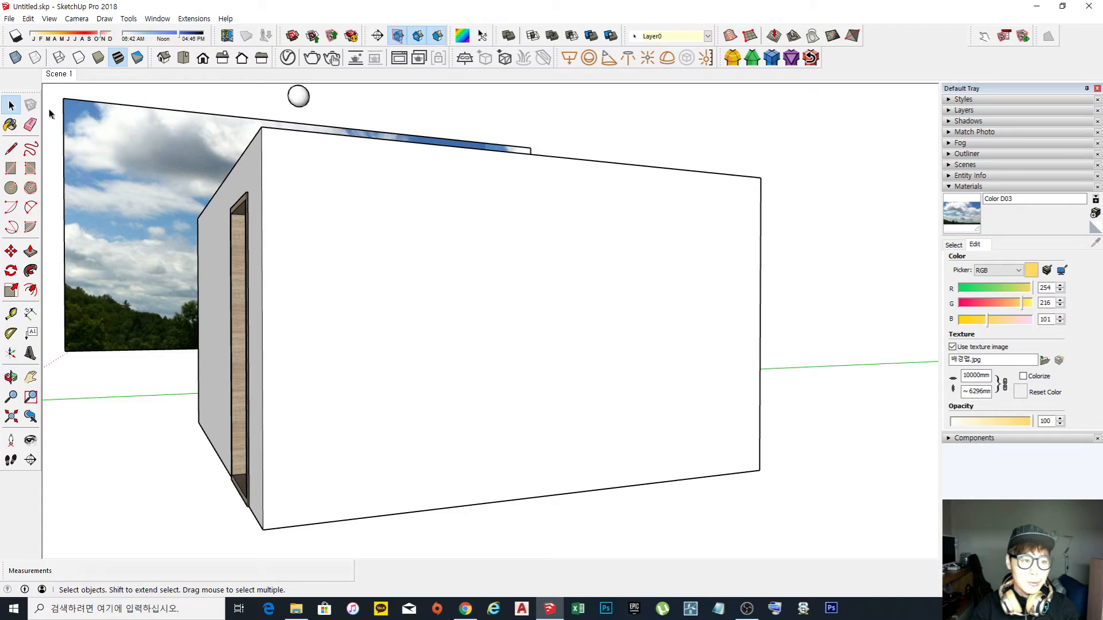
{"action": "left_click", "coordinate": [68, 74]}
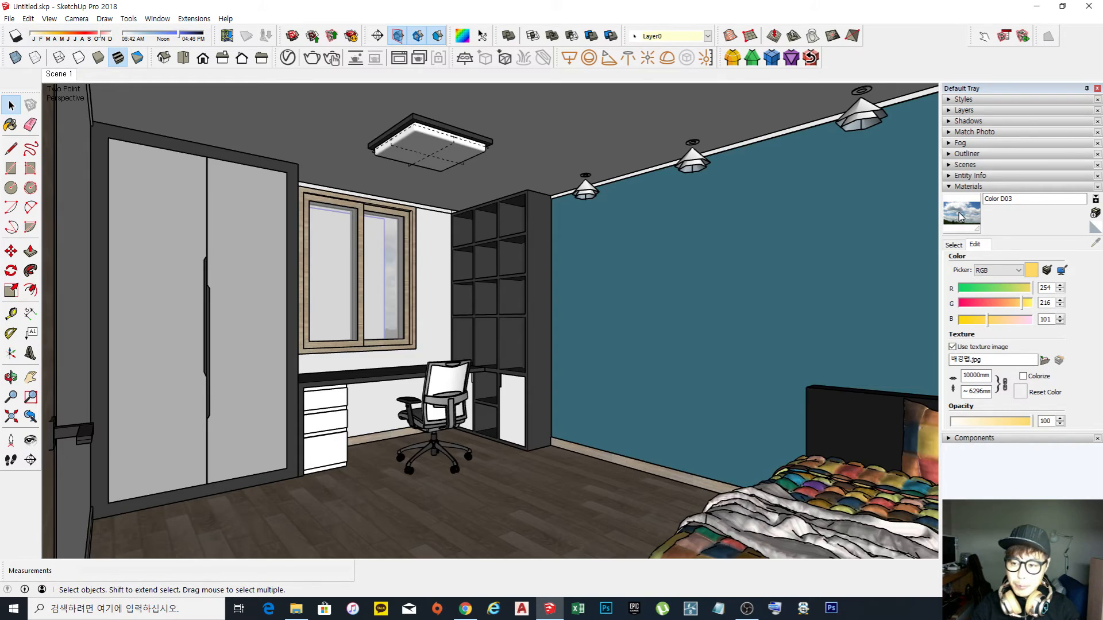
{"action": "left_click", "coordinate": [1095, 243]}
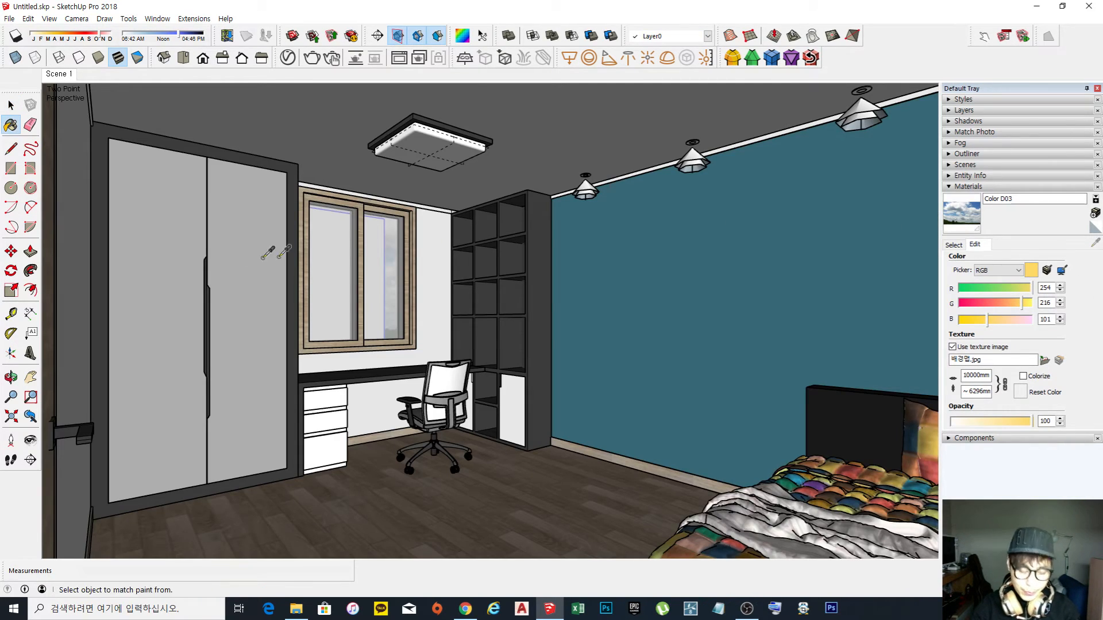
{"action": "left_click", "coordinate": [380, 251]}
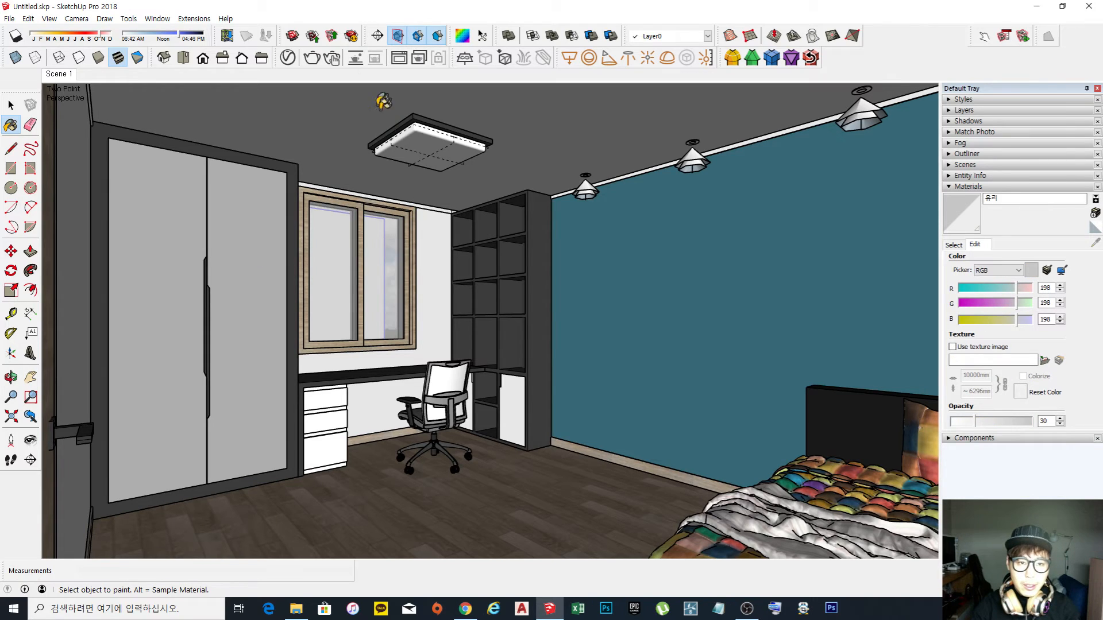
Raise the V-Ray refraction color of the 유리 glass material to full white.
{"action": "left_click", "coordinate": [288, 57]}
{"action": "left_click_drag", "start_coordinate": [723, 140], "coordinate": [581, 149]}
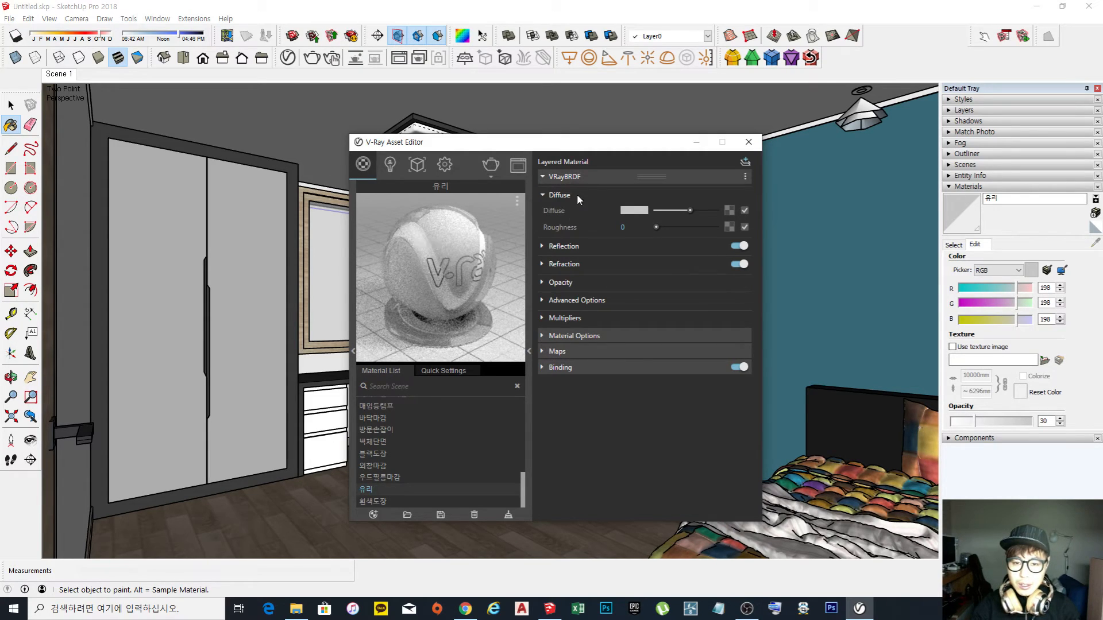
{"action": "left_click", "coordinate": [543, 264]}
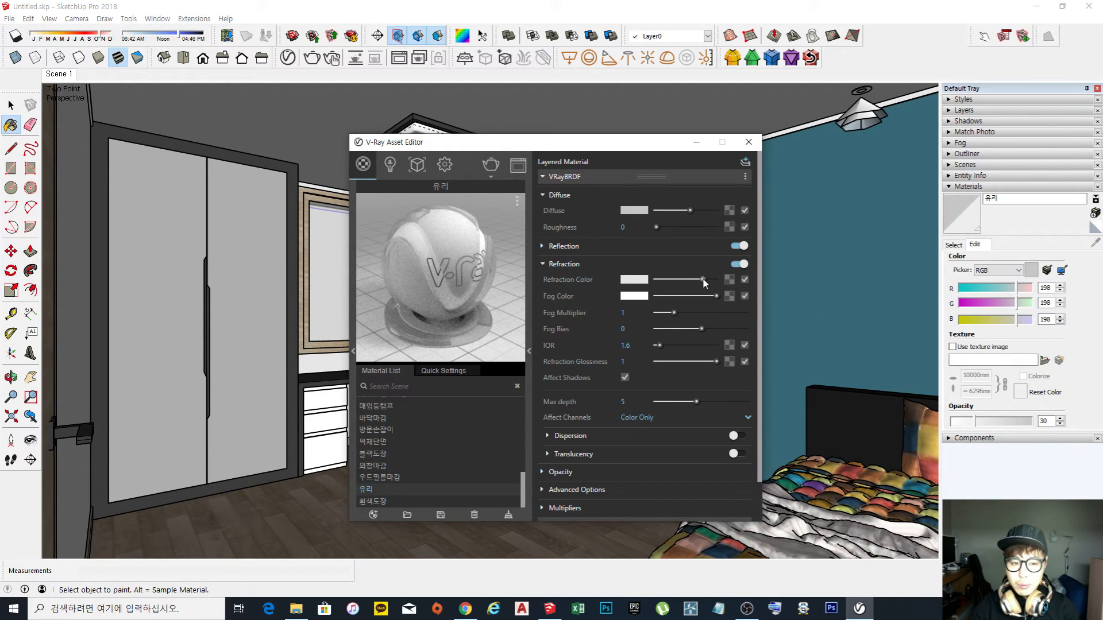
{"action": "left_click_drag", "start_coordinate": [703, 279], "coordinate": [734, 278]}
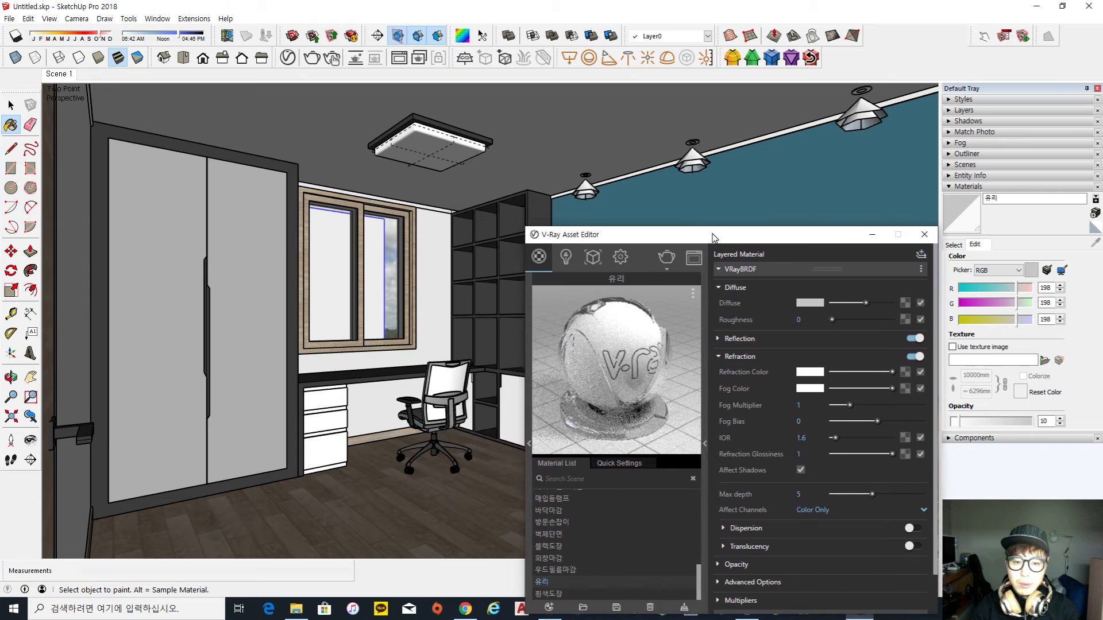
{"action": "left_click_drag", "start_coordinate": [714, 239], "coordinate": [697, 192]}
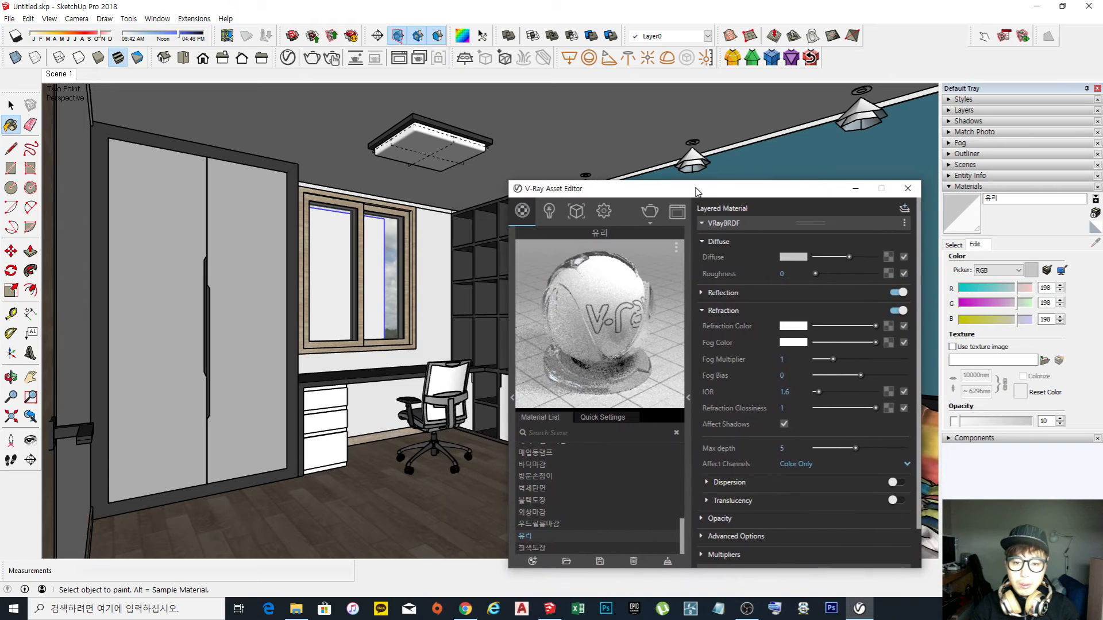
Start a V-Ray test render of the room with the more transparent window glass.
{"action": "left_click", "coordinate": [650, 212]}
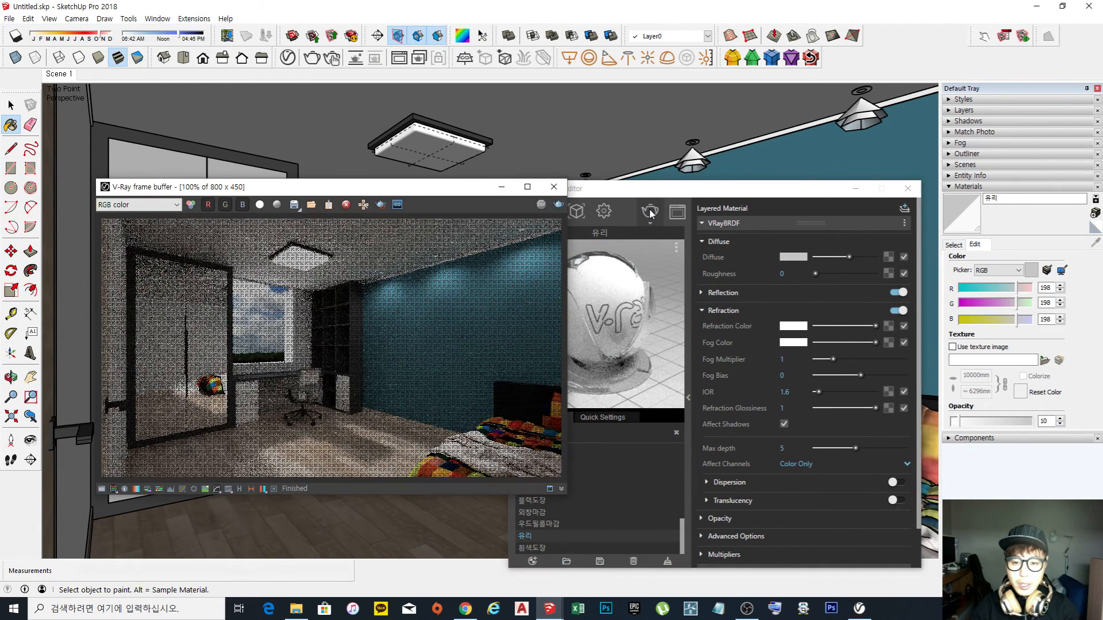
{"action": "left_click_drag", "start_coordinate": [433, 195], "coordinate": [534, 166]}
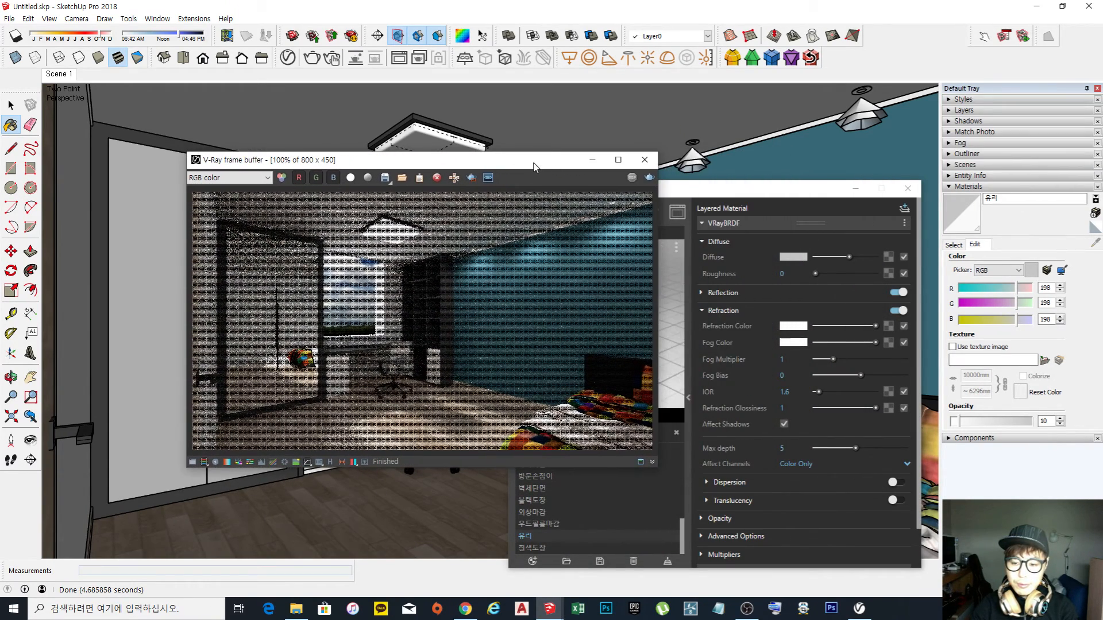